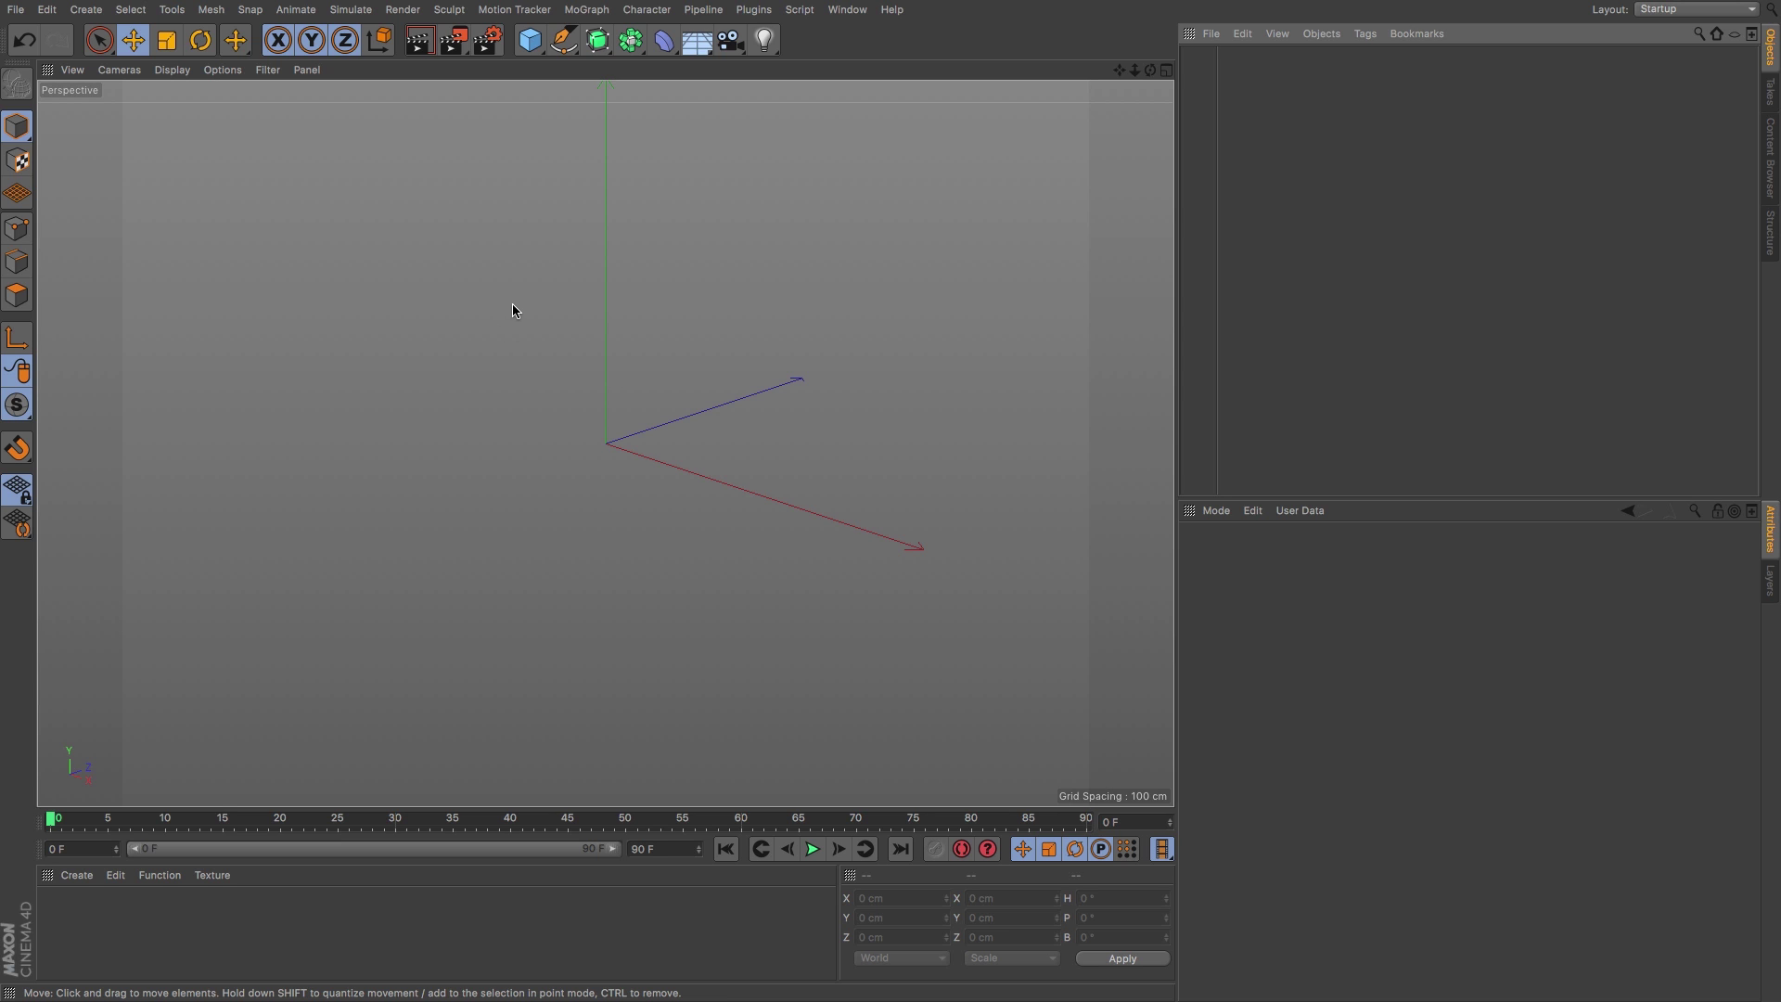
- Add a sphere and a MoGraph Cloner, and make the sphere a child of the Cloner
click(532, 42)
click(898, 98)
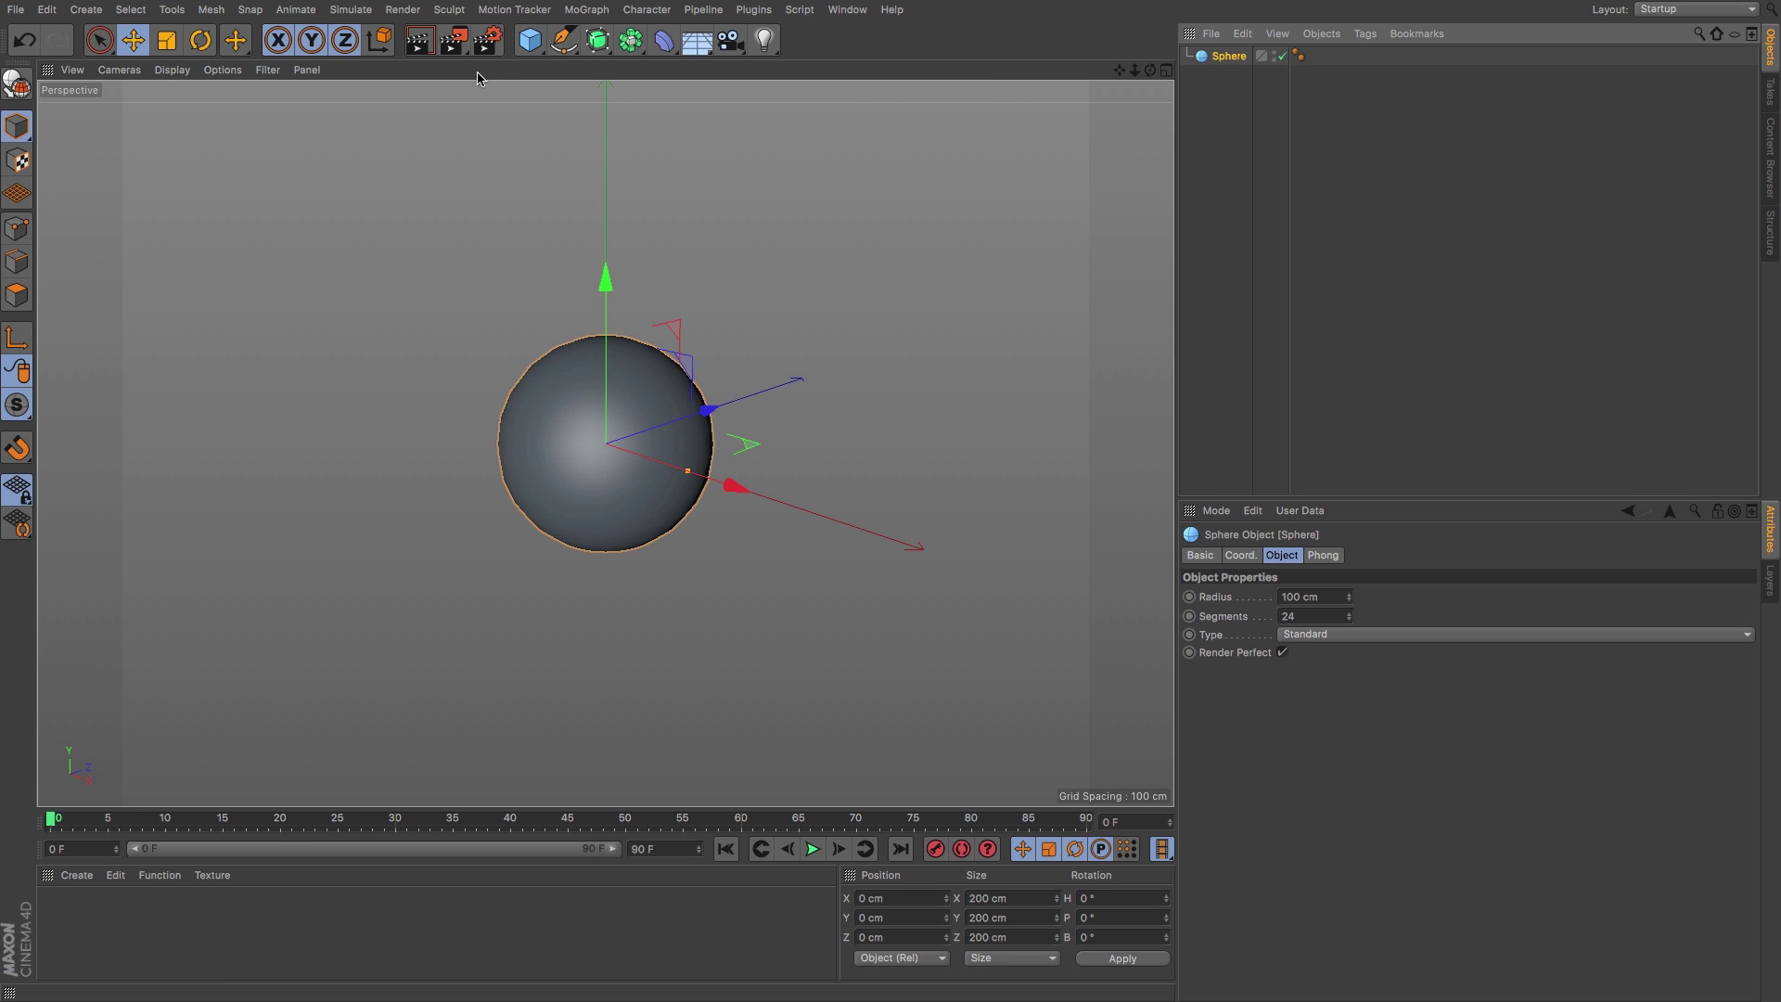
click(589, 11)
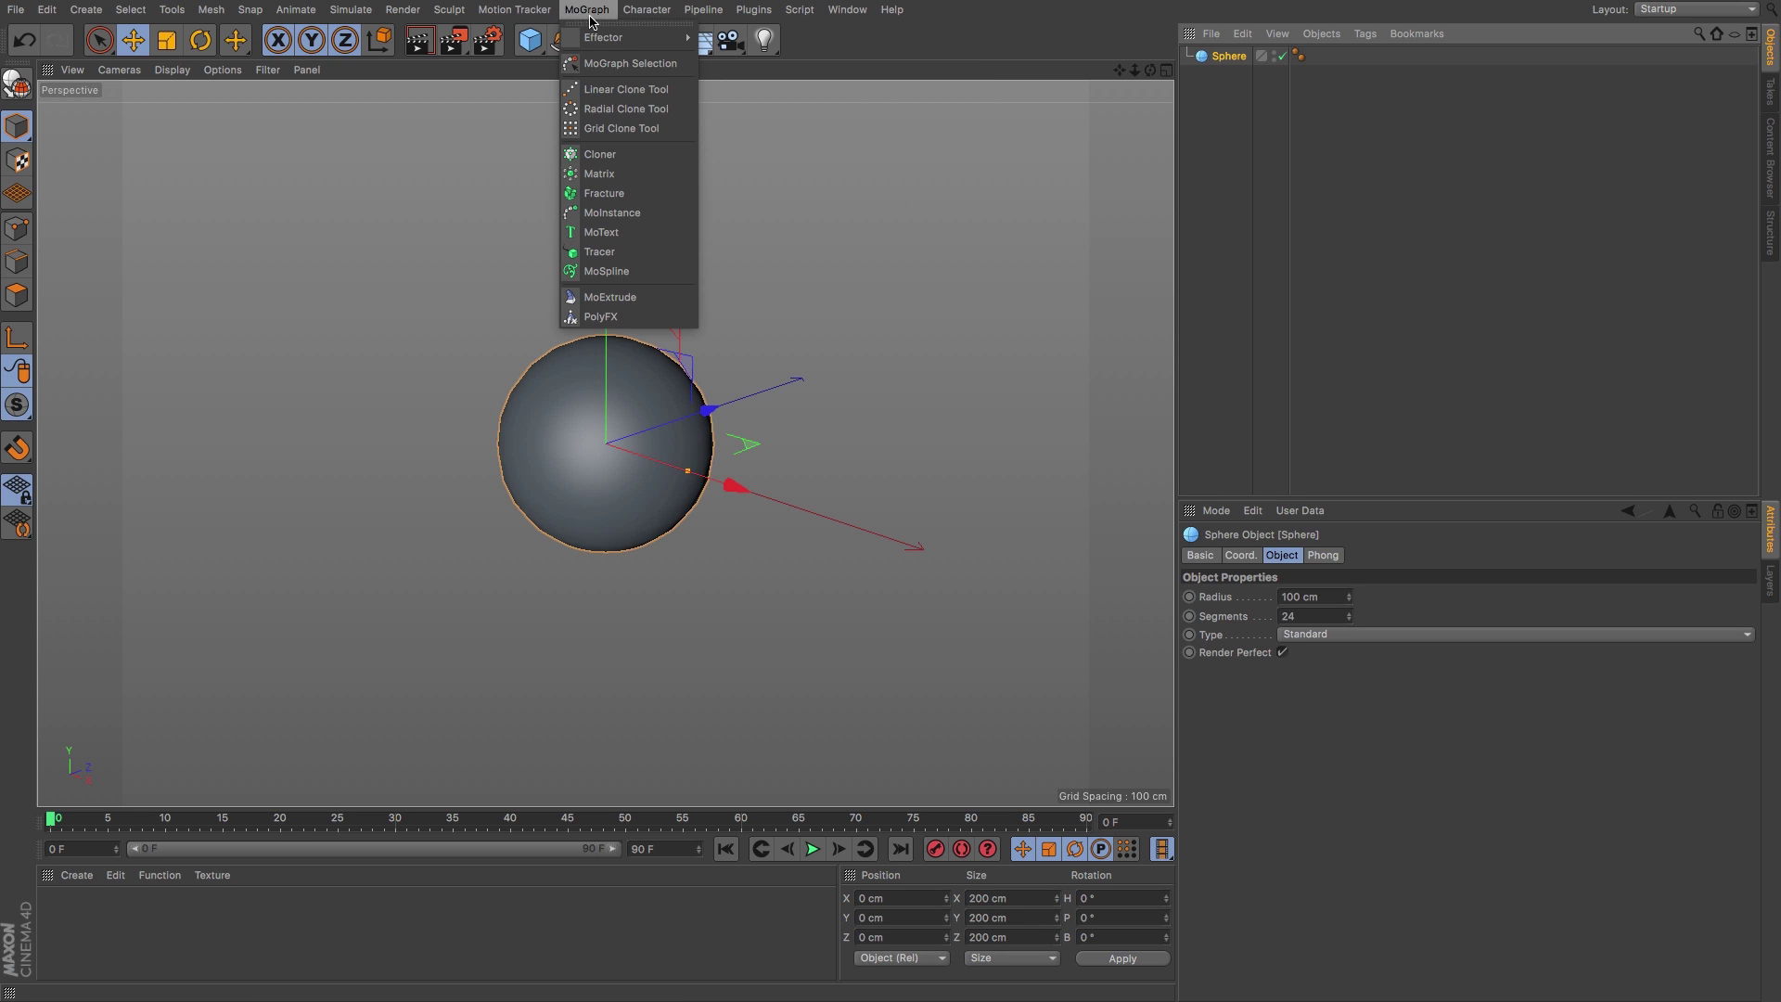
click(599, 154)
drag(1234, 81, 1234, 58)
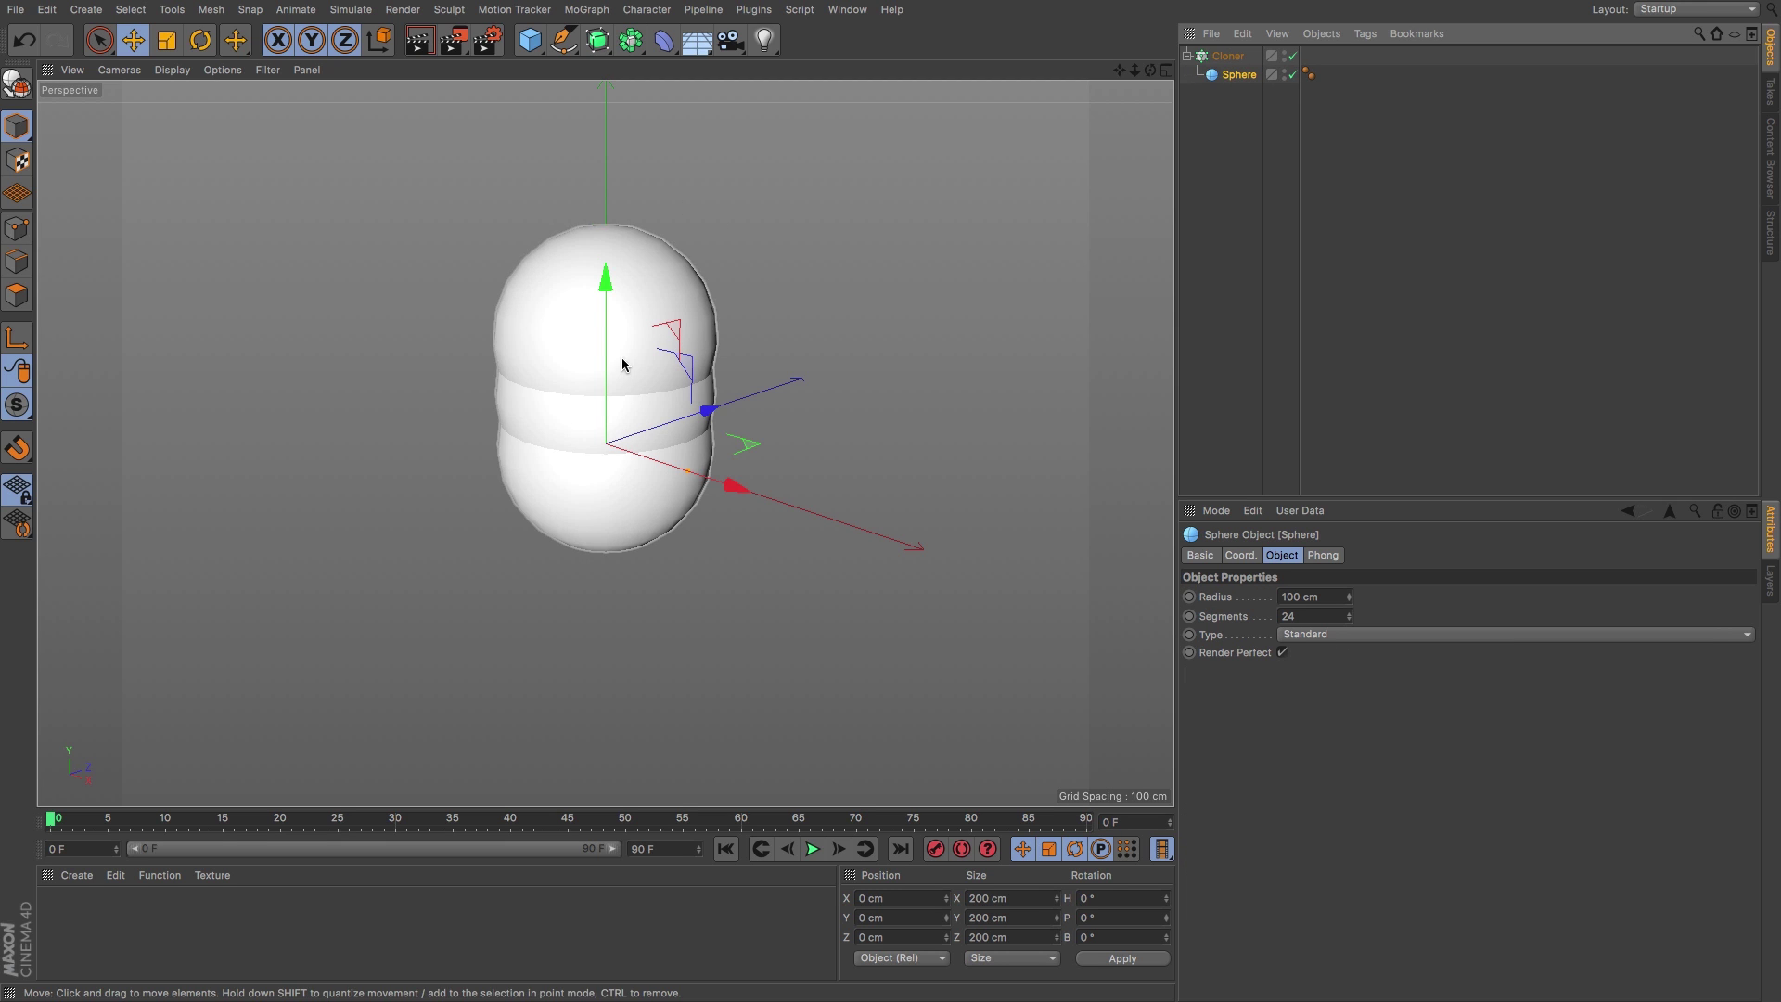
- Set the Cloner to Grid Array mode with clone counts of 20, 10 and 4
click(1226, 58)
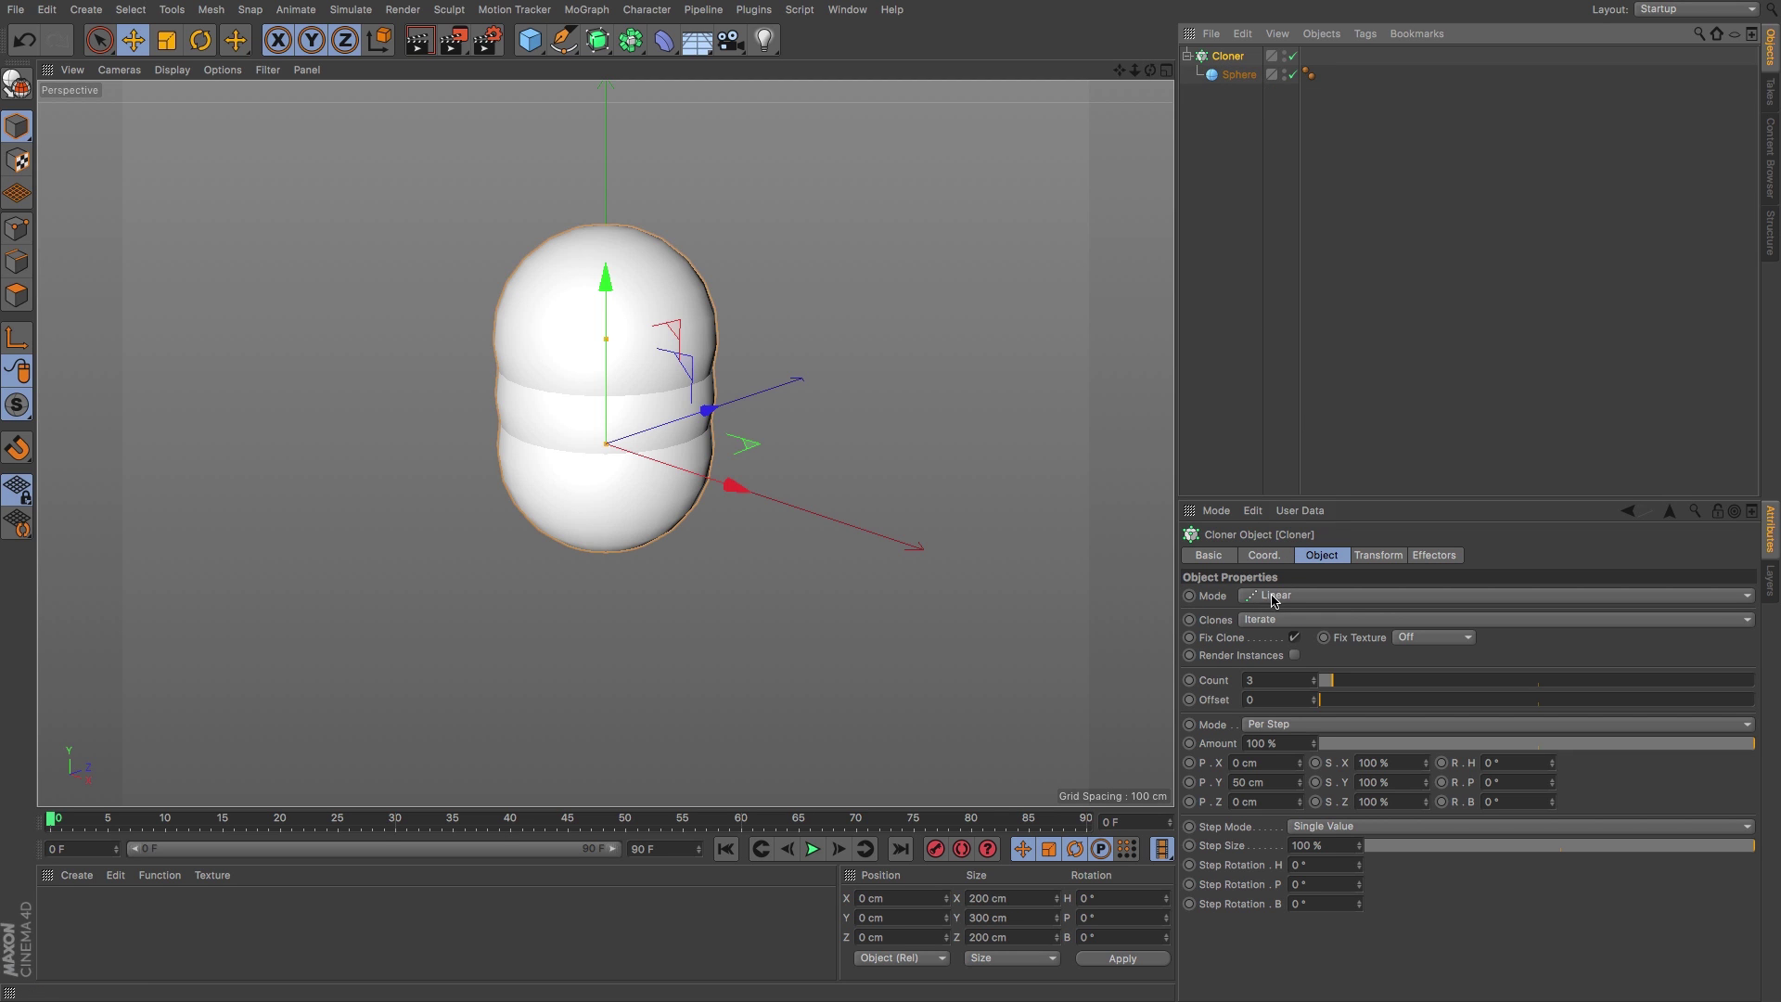
click(1290, 598)
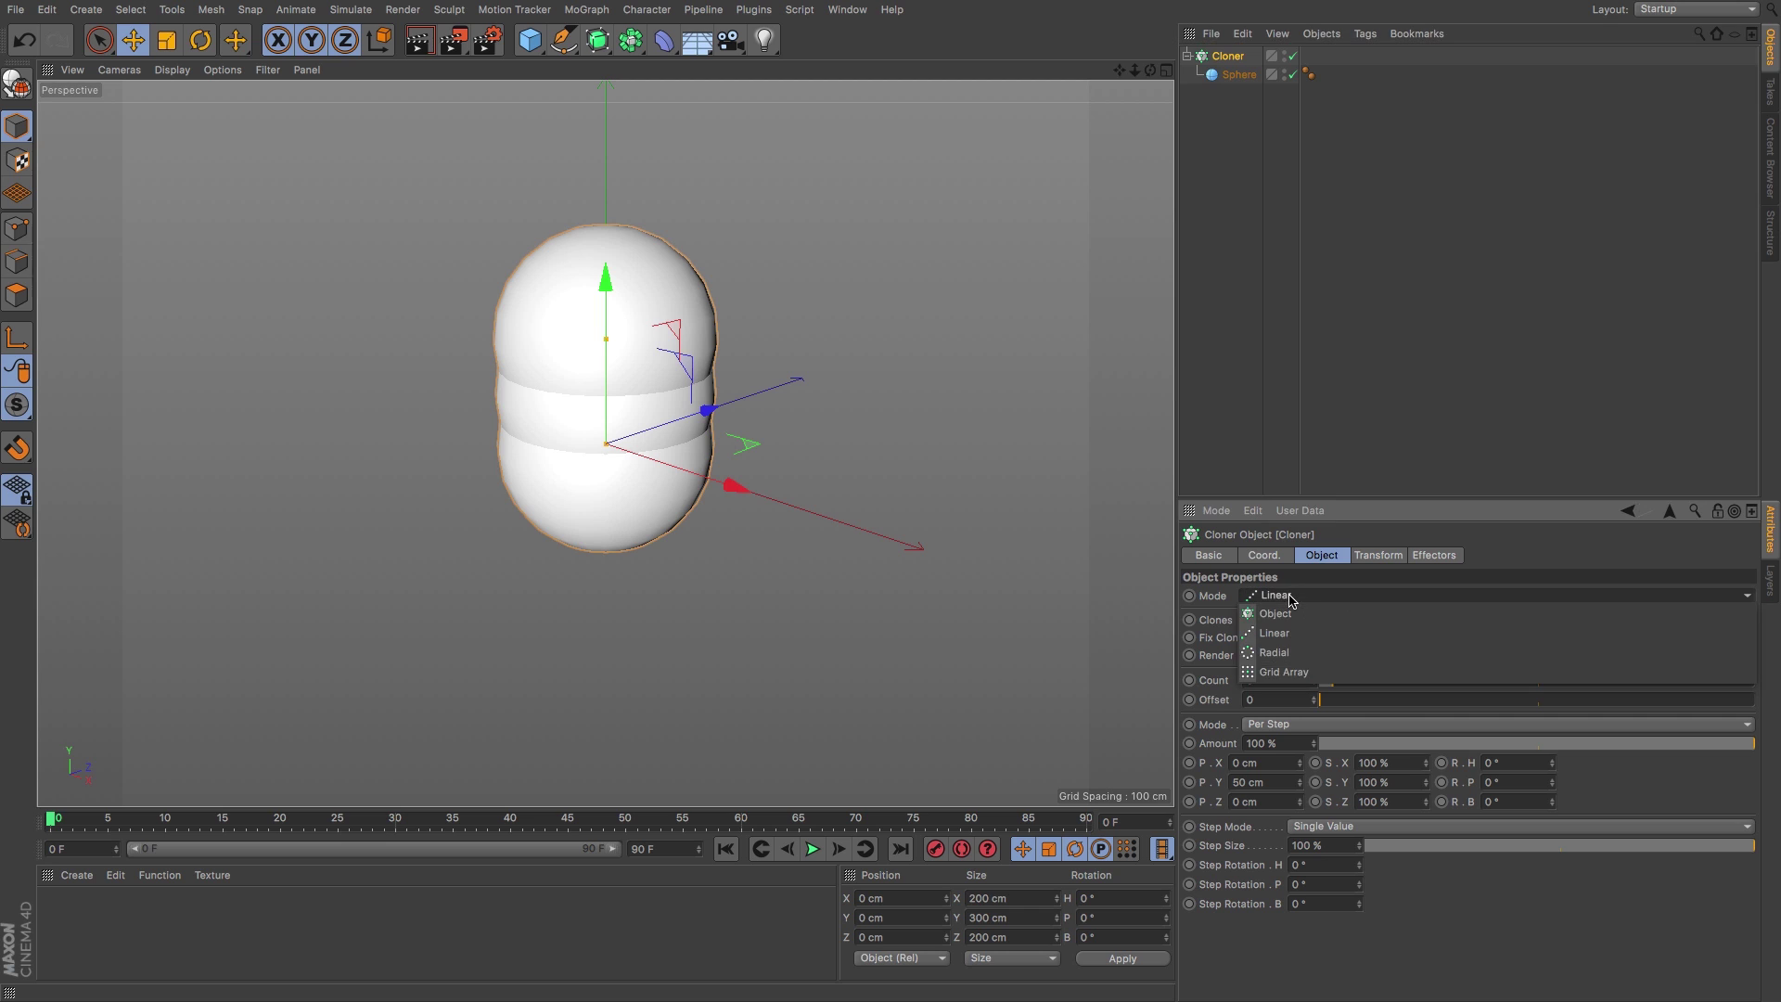
click(1298, 672)
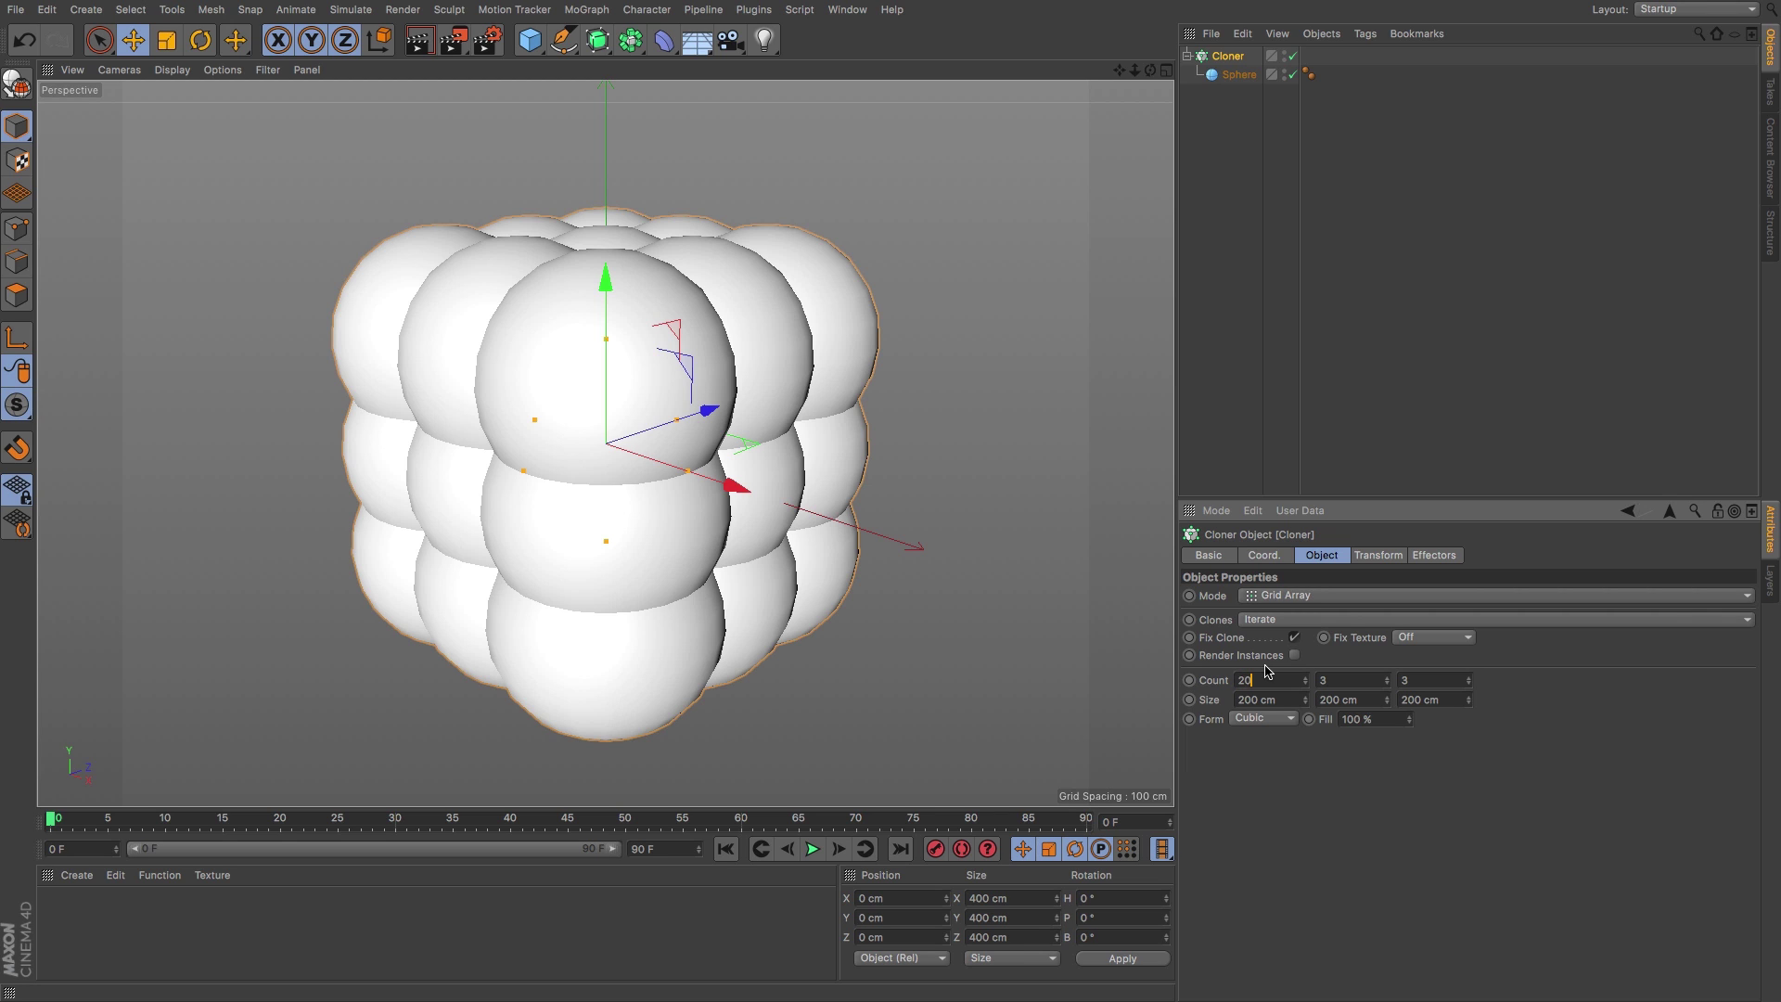
key(Return)
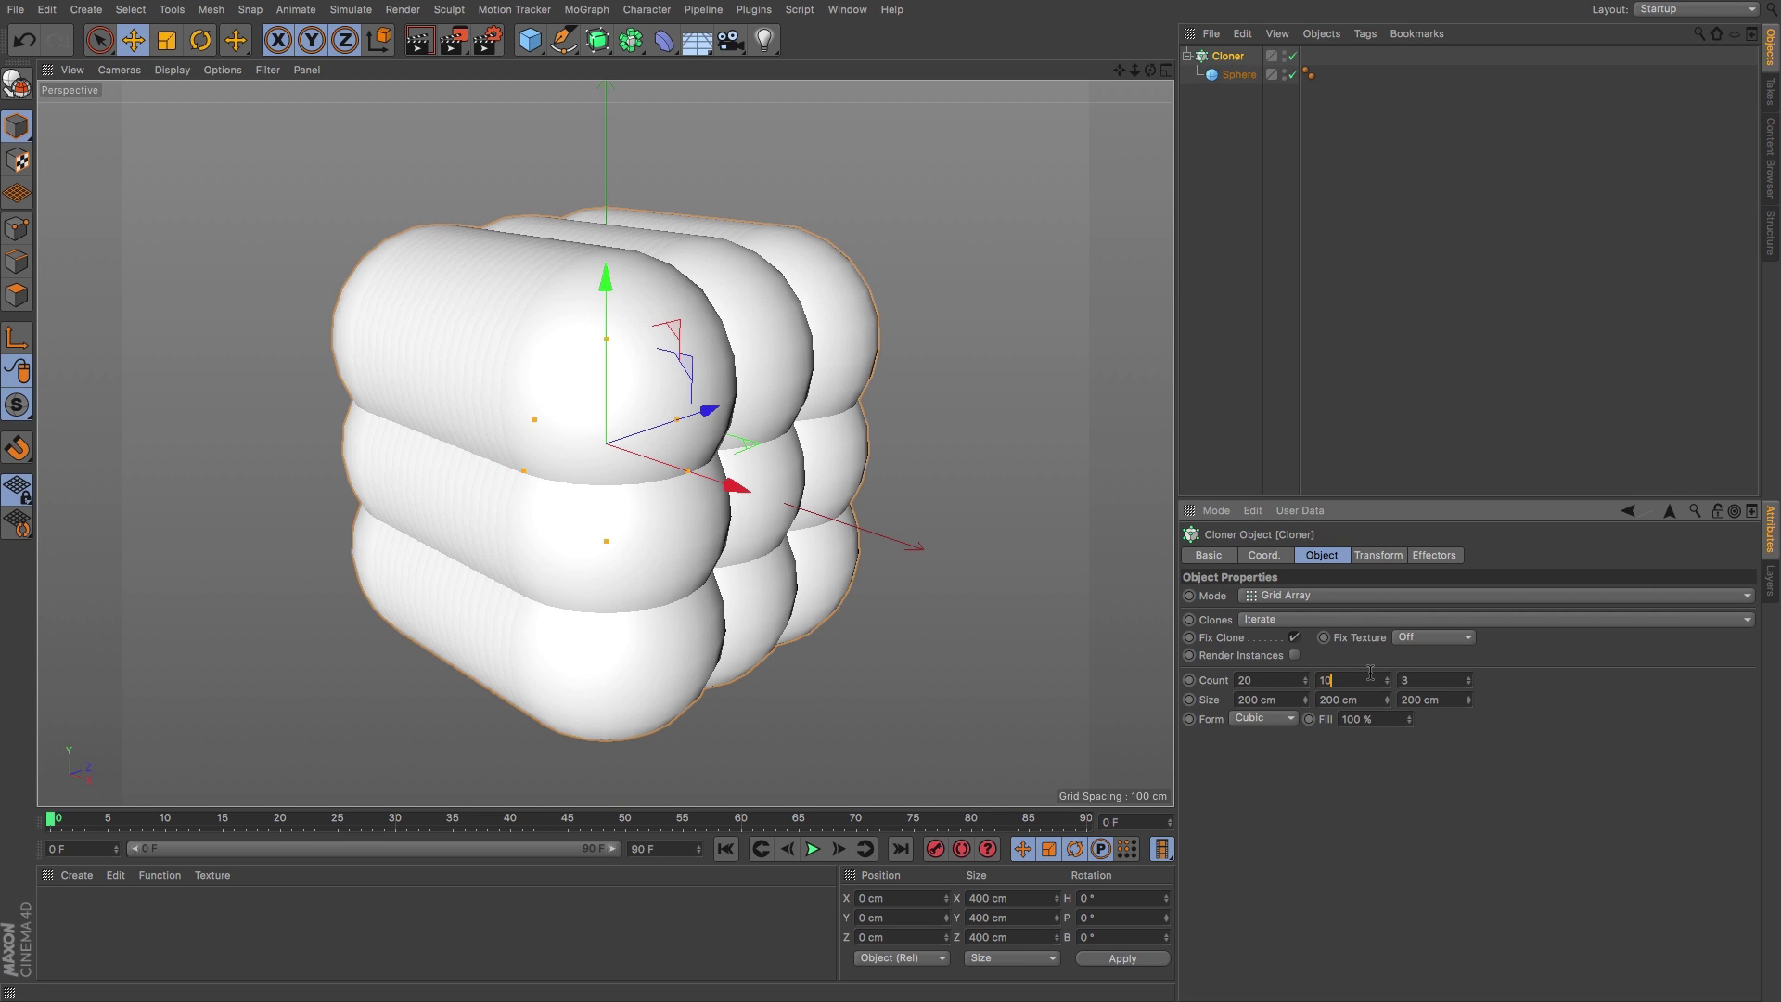
key(Return)
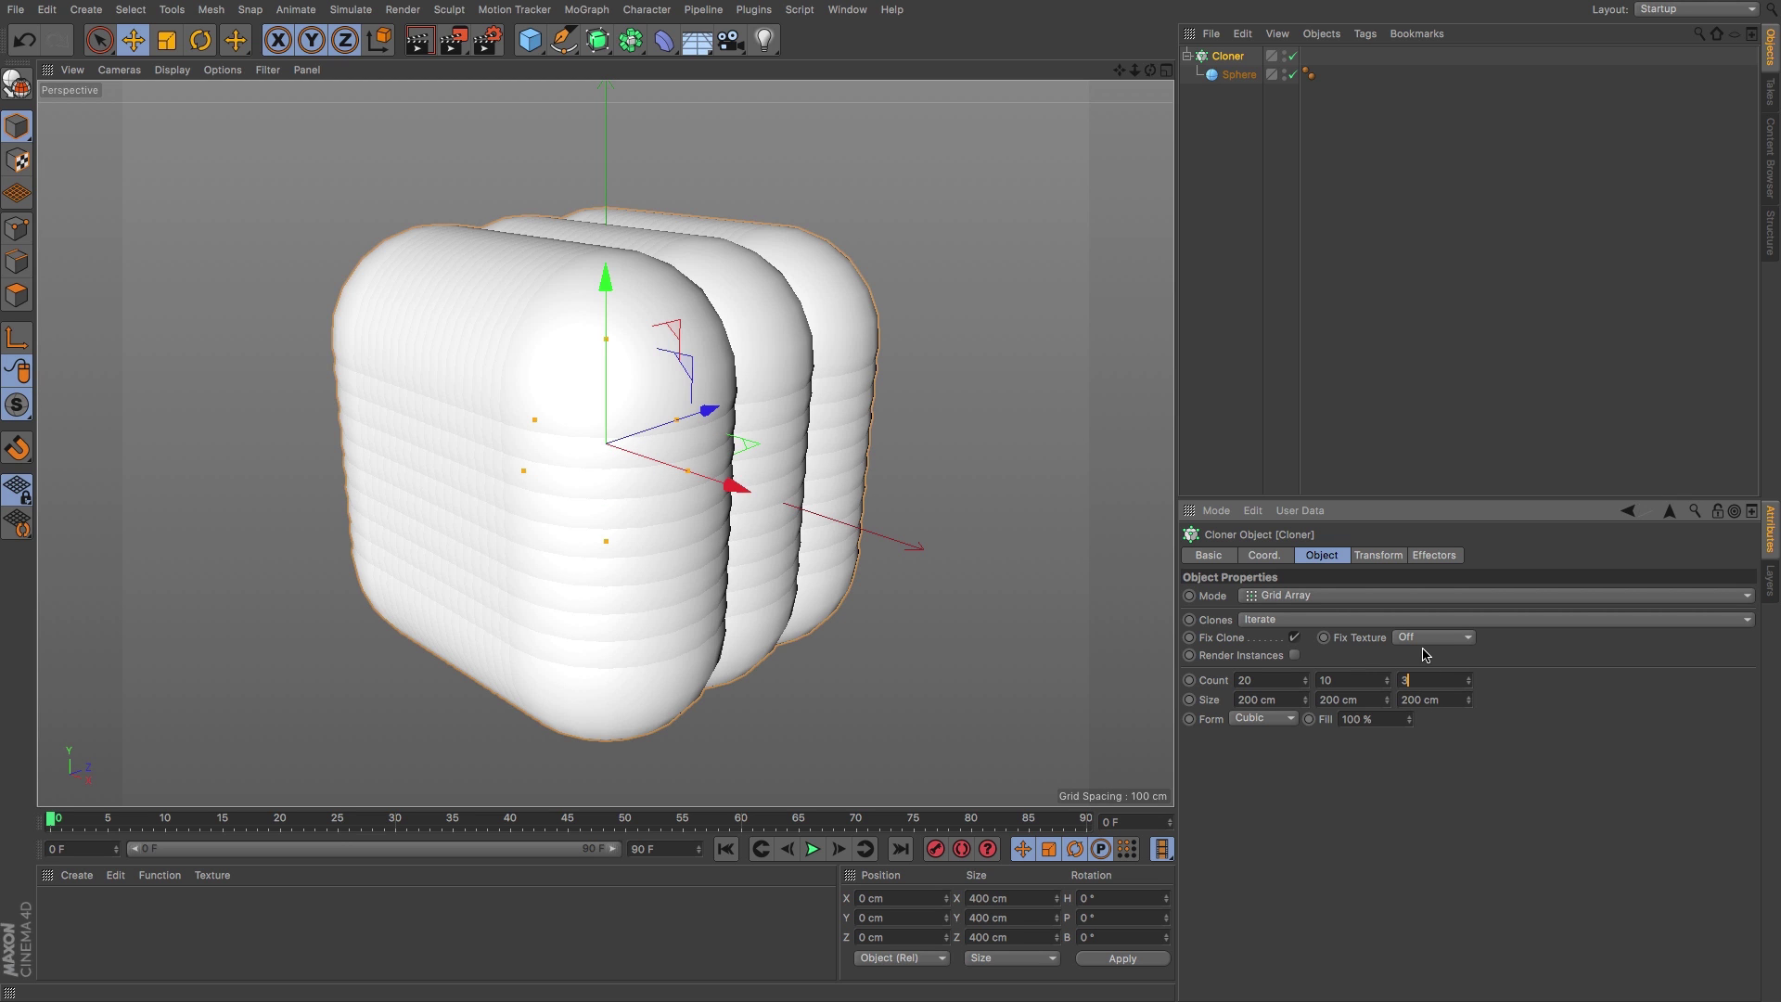
key(Return)
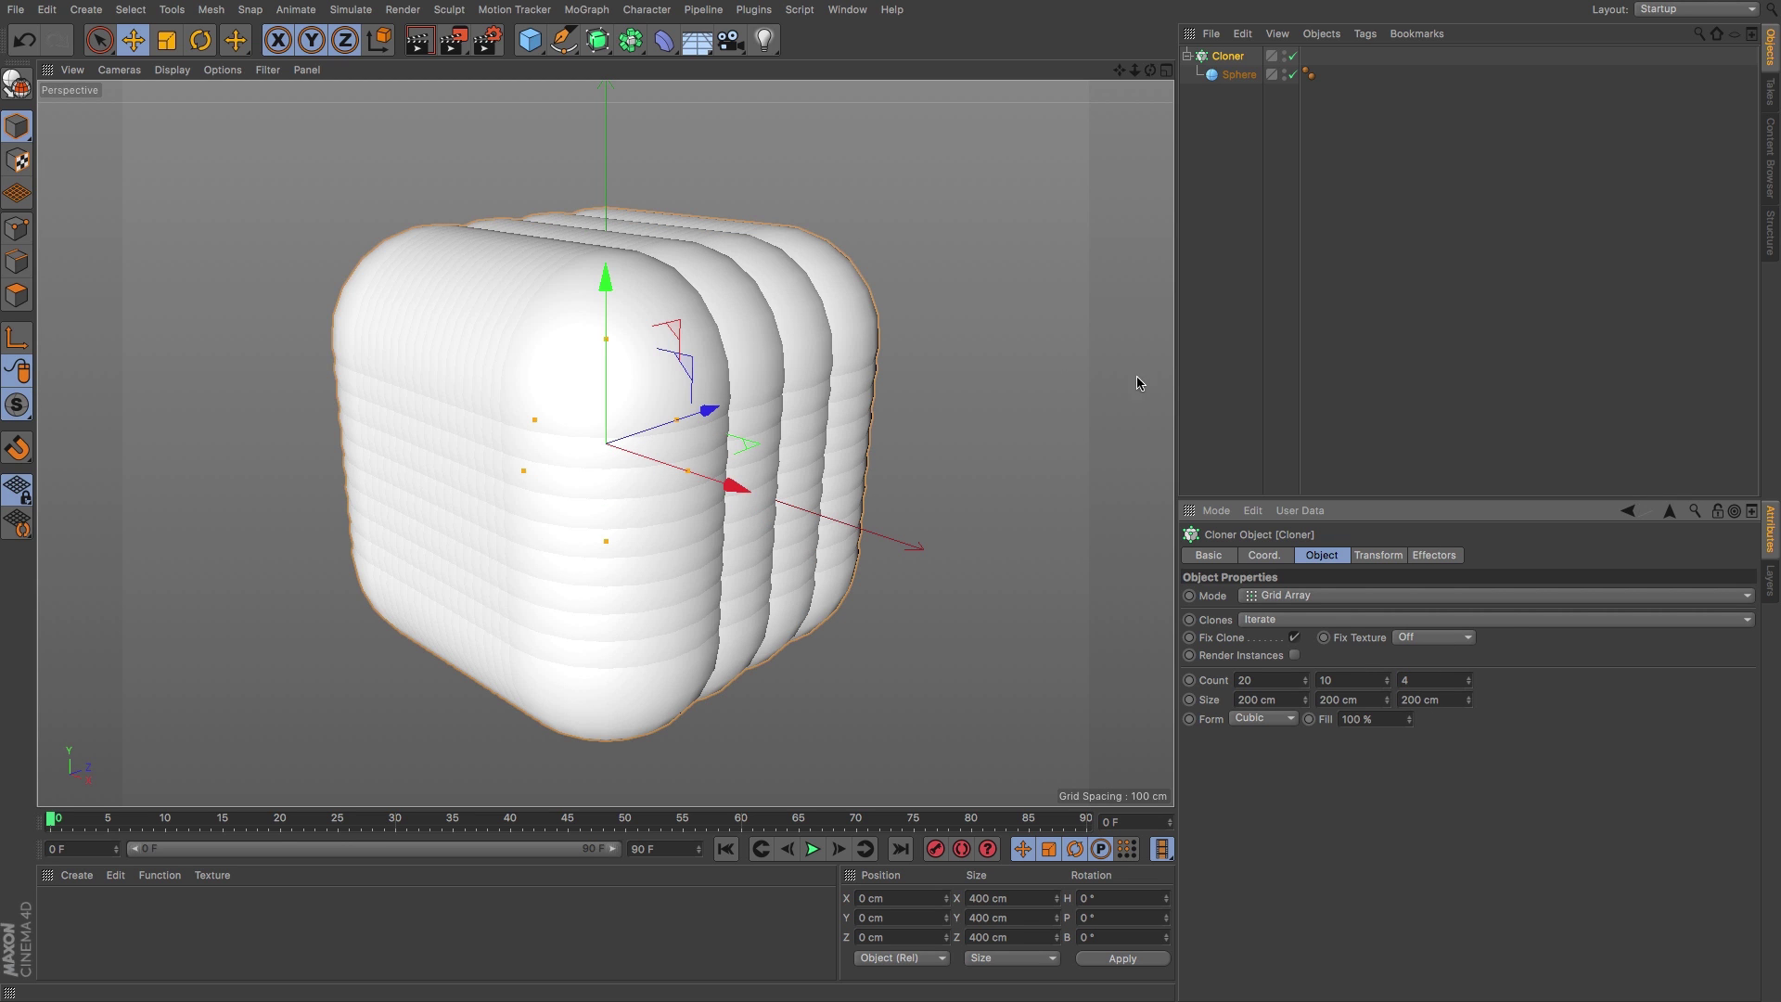
- Enlarge the Cloner's grid size to about 1872 cm in X and 484 cm in Y
drag(1151, 71, 1052, 76)
drag(1135, 71, 1169, 43)
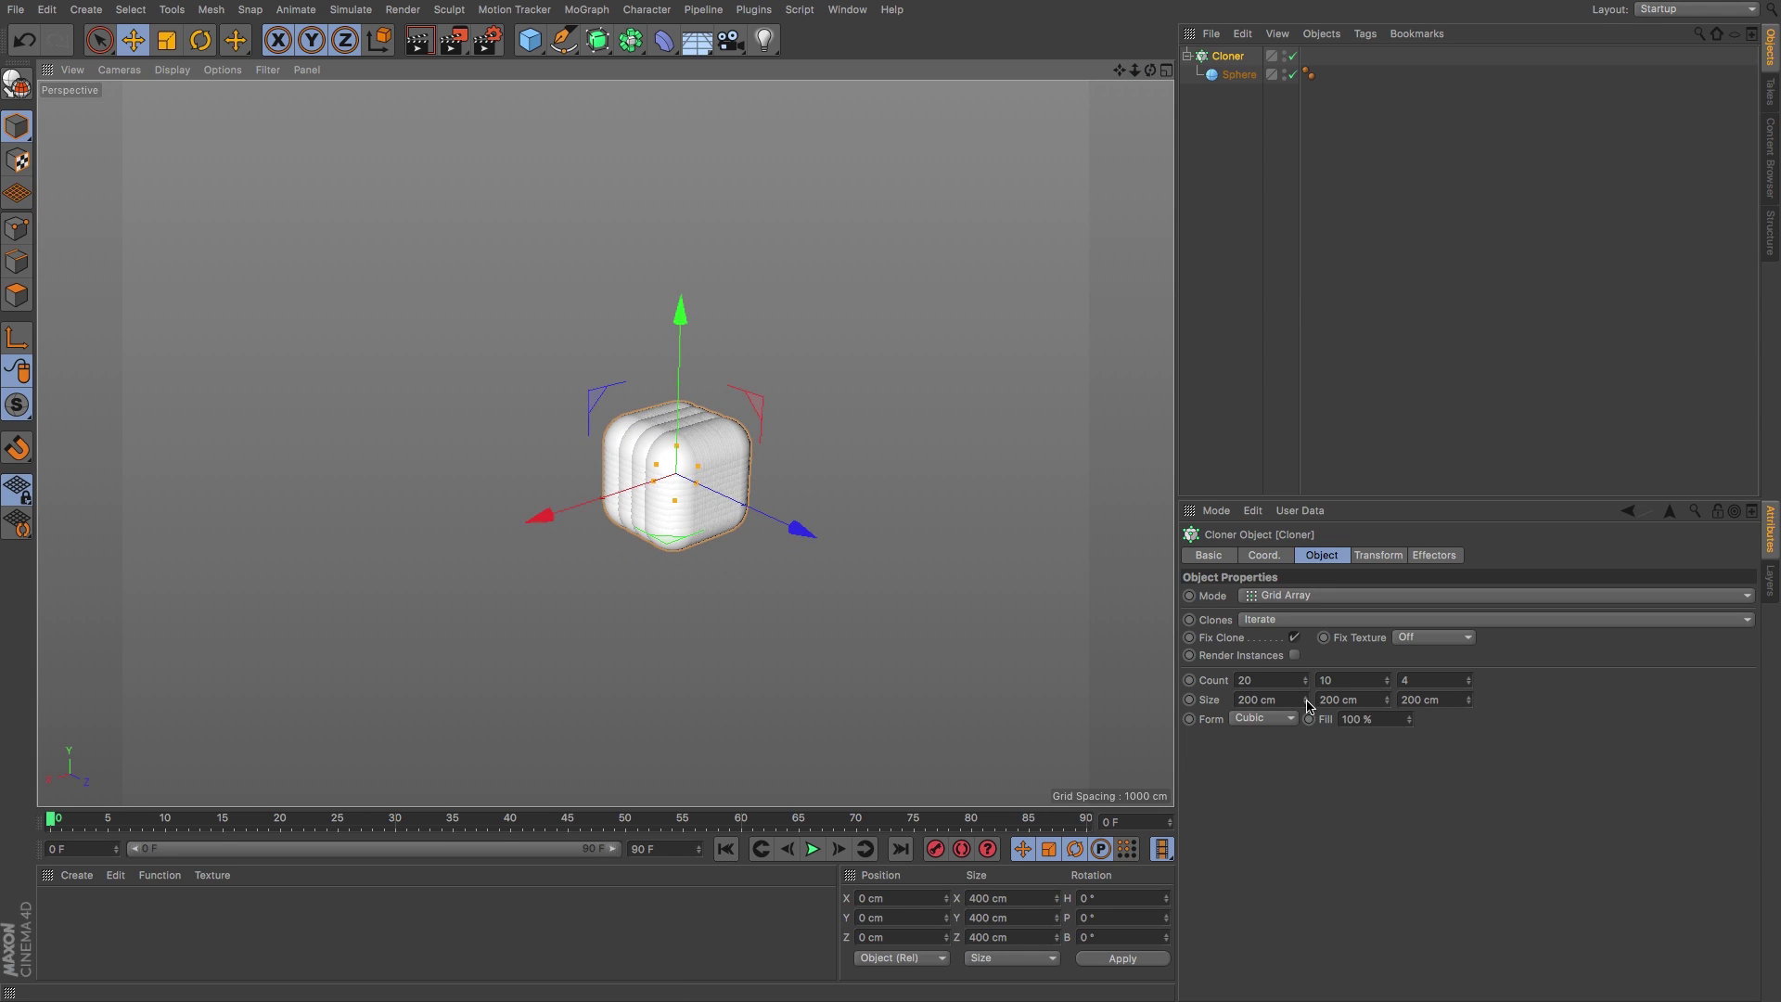
mouse_move(1306, 702)
mouse_down()
mouse_move(1373, 621)
mouse_move(1396, 640)
mouse_move(1409, 715)
mouse_move(1396, 680)
mouse_up()
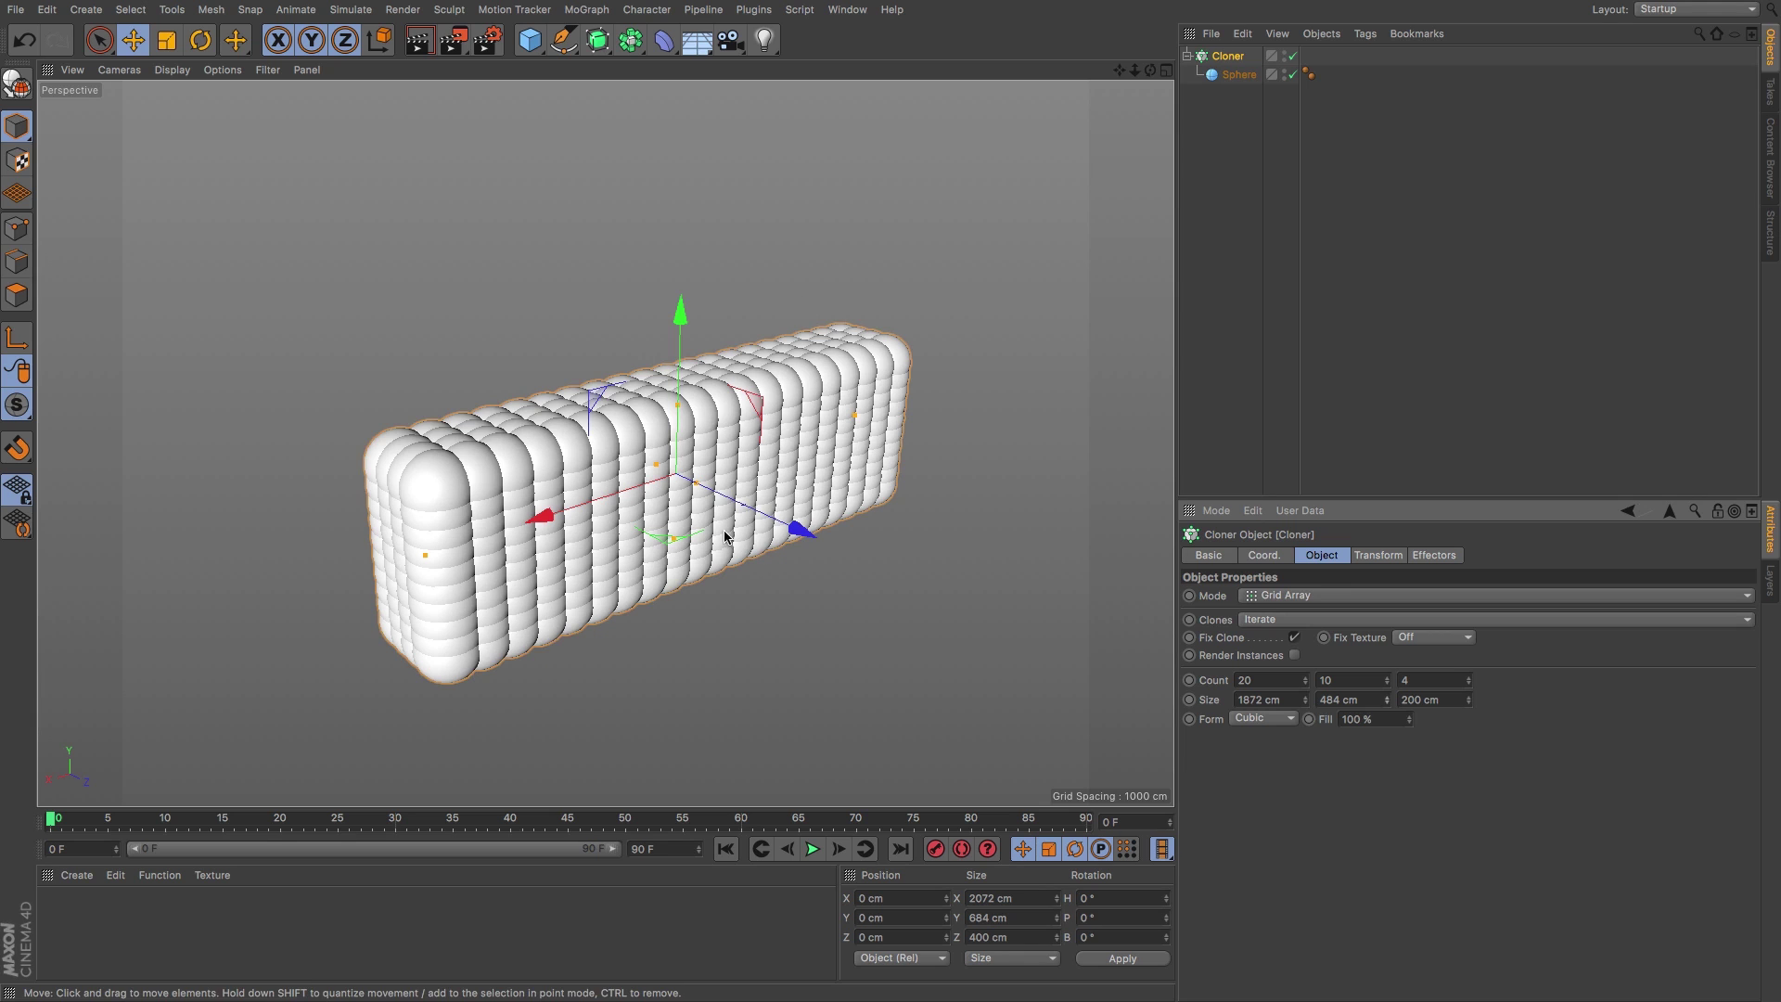
- Add a Random effector to the Cloner, set its random mode to Noise and enable Indexed
drag(1151, 69, 1039, 70)
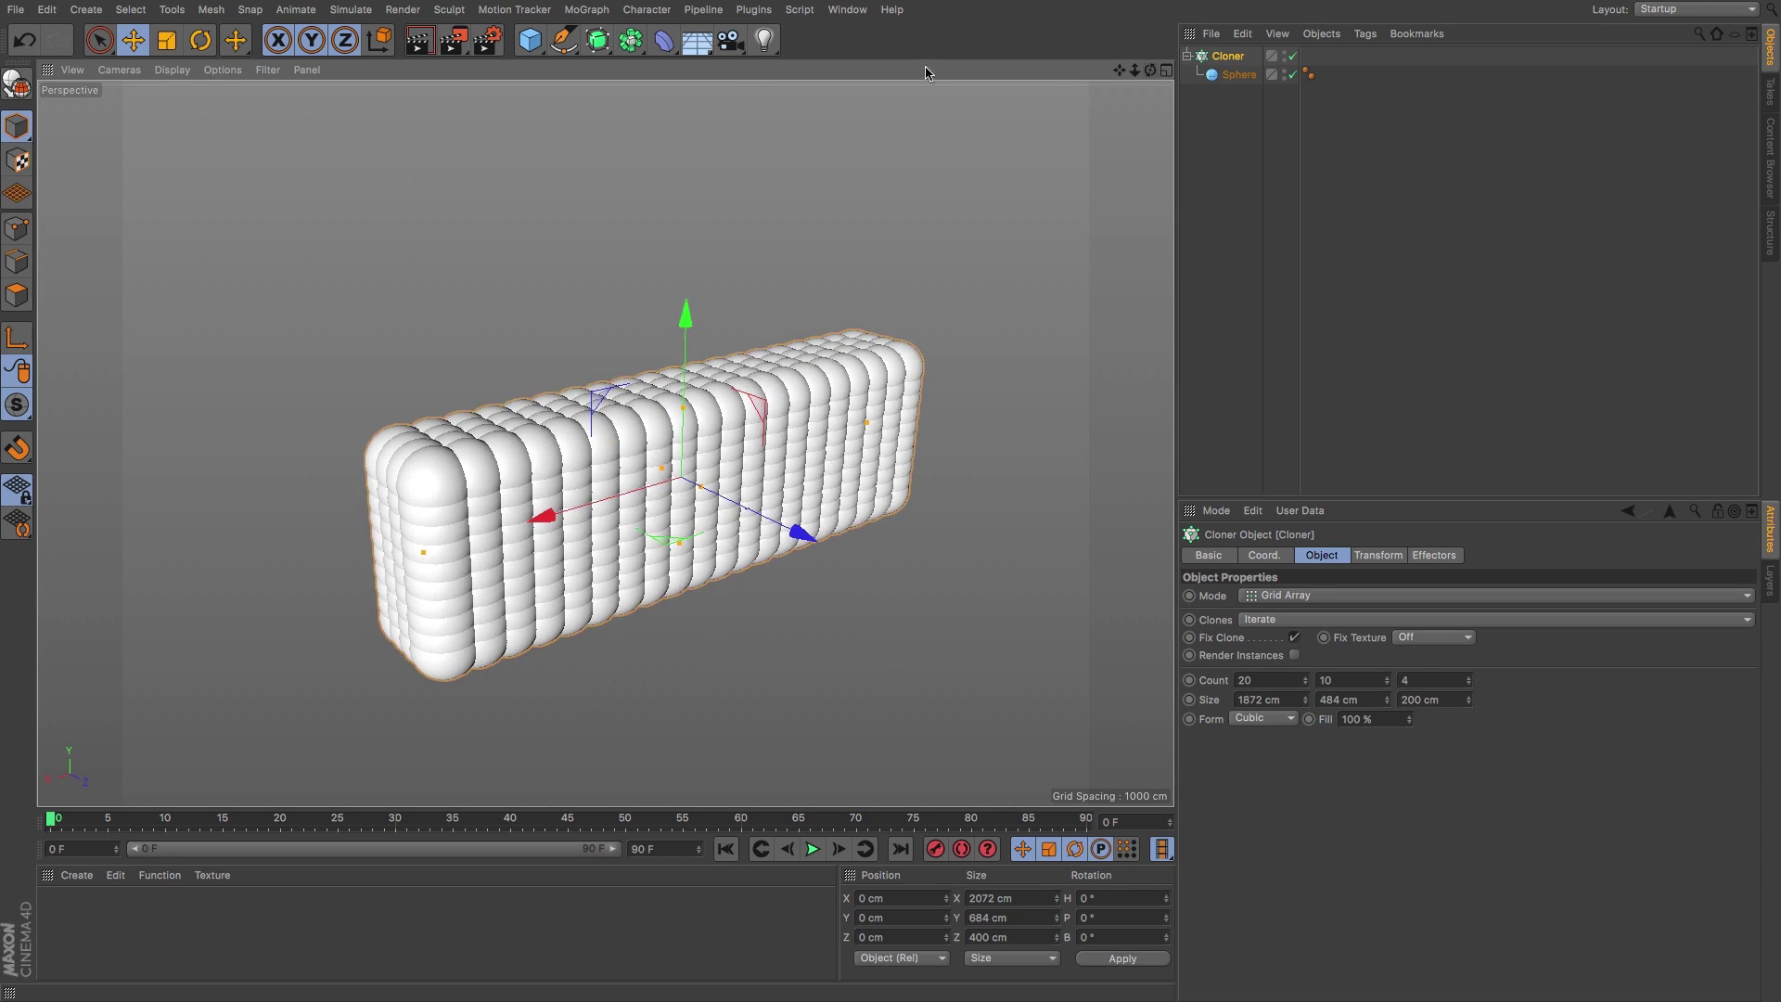
click(587, 9)
mouse_move(605, 37)
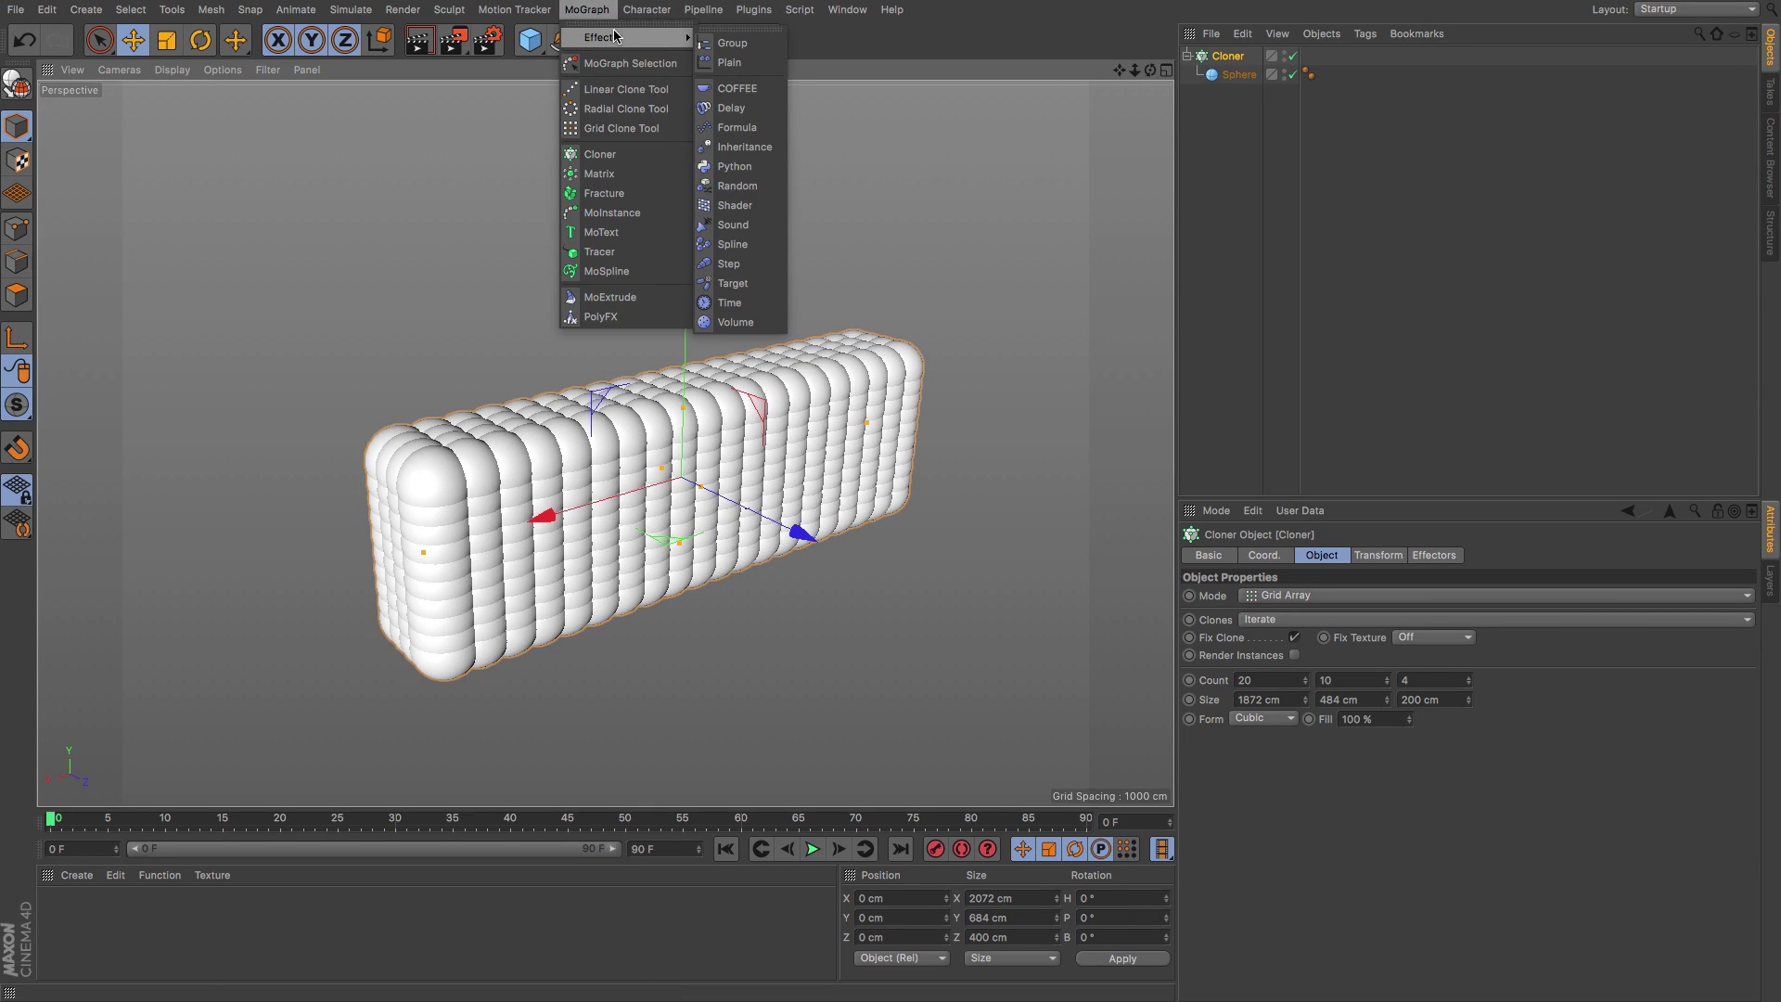
click(749, 185)
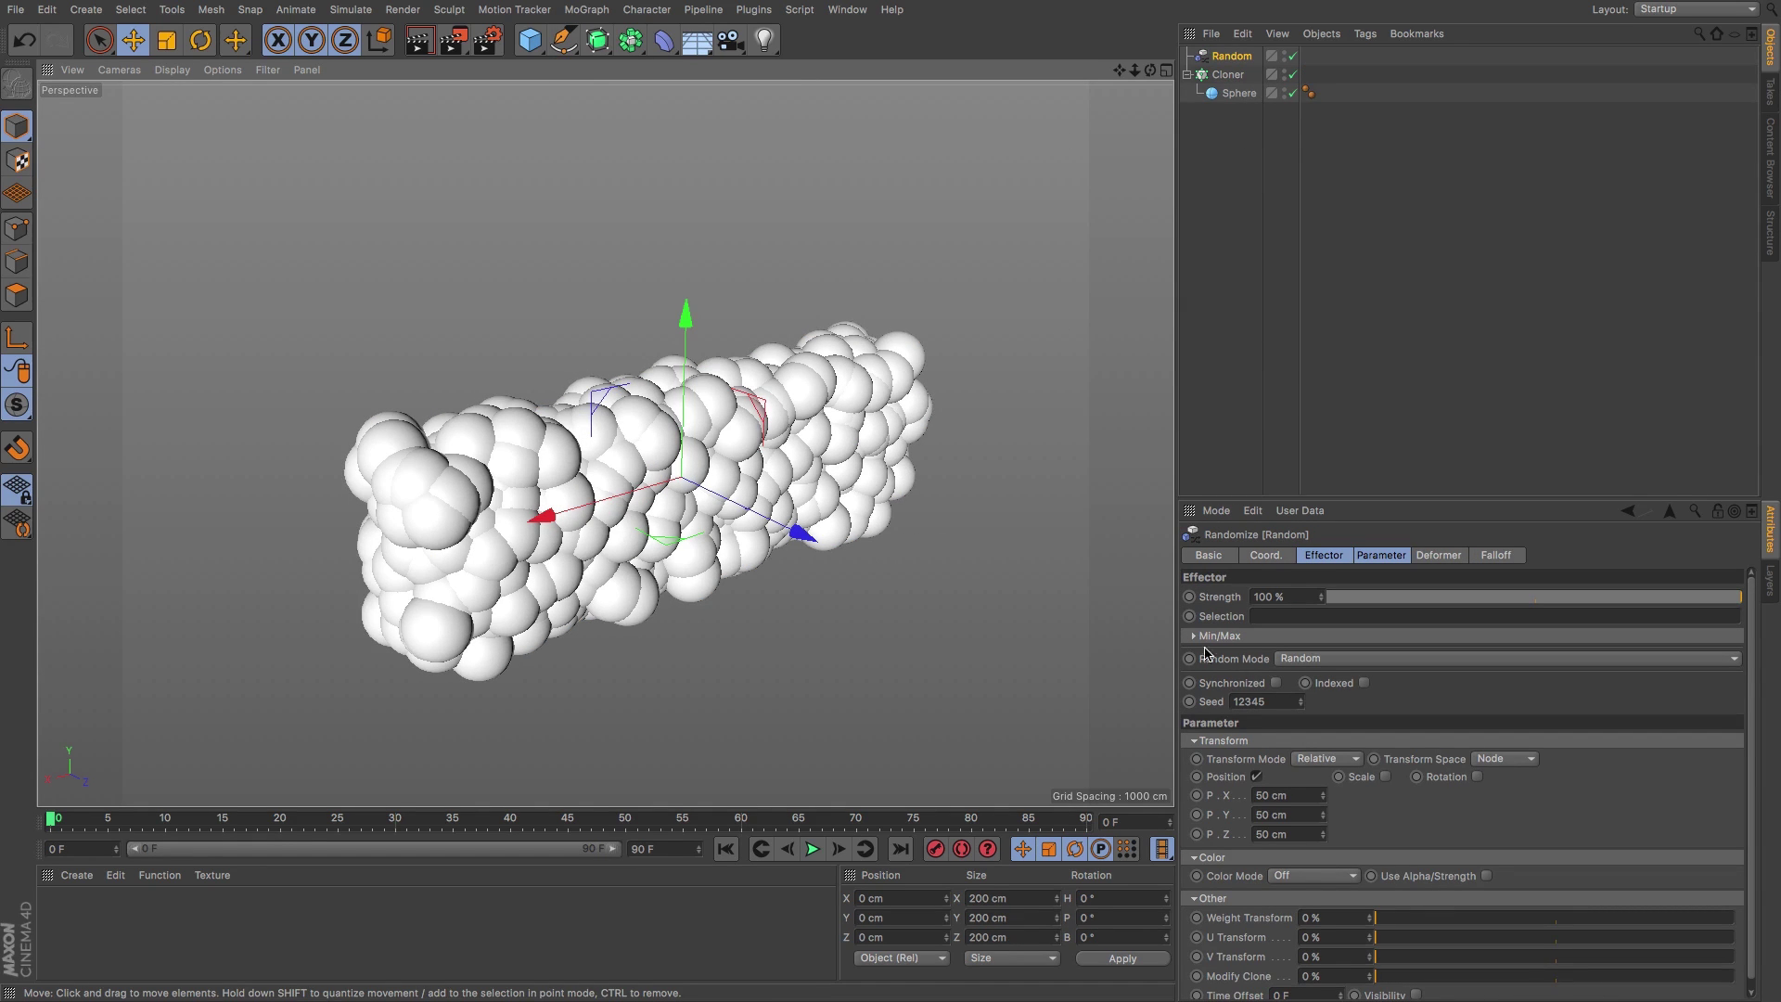
click(1309, 658)
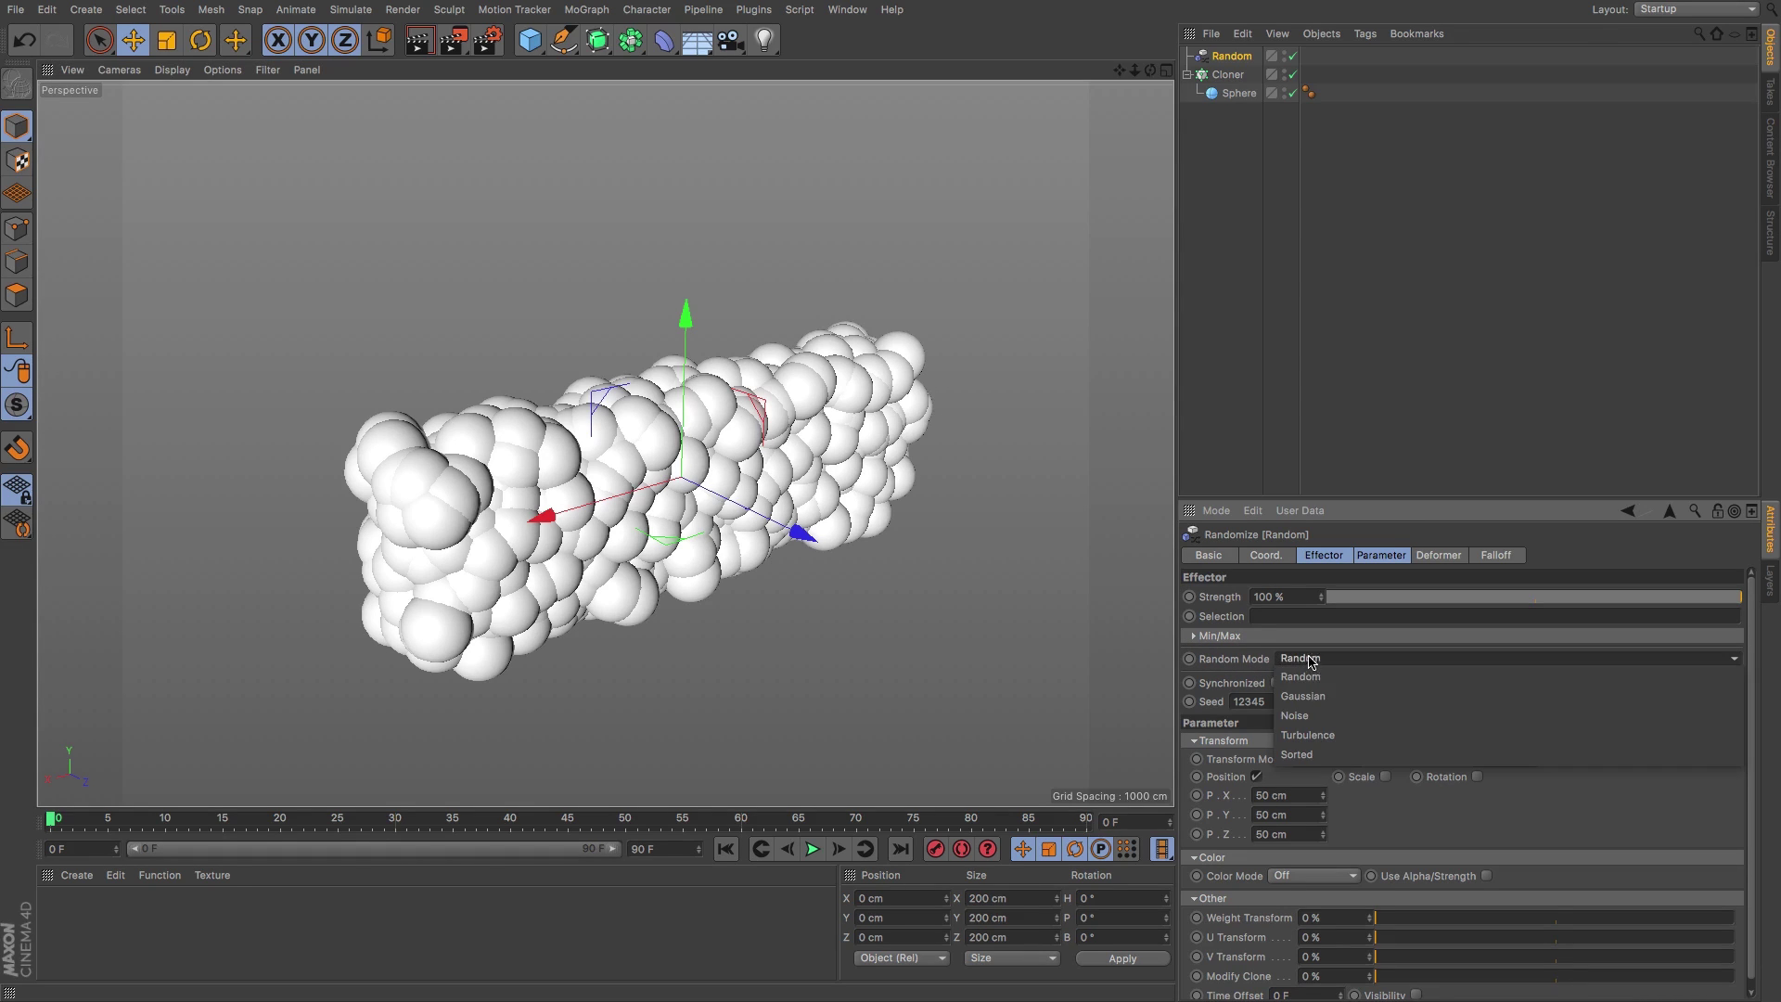
click(1322, 717)
click(1364, 684)
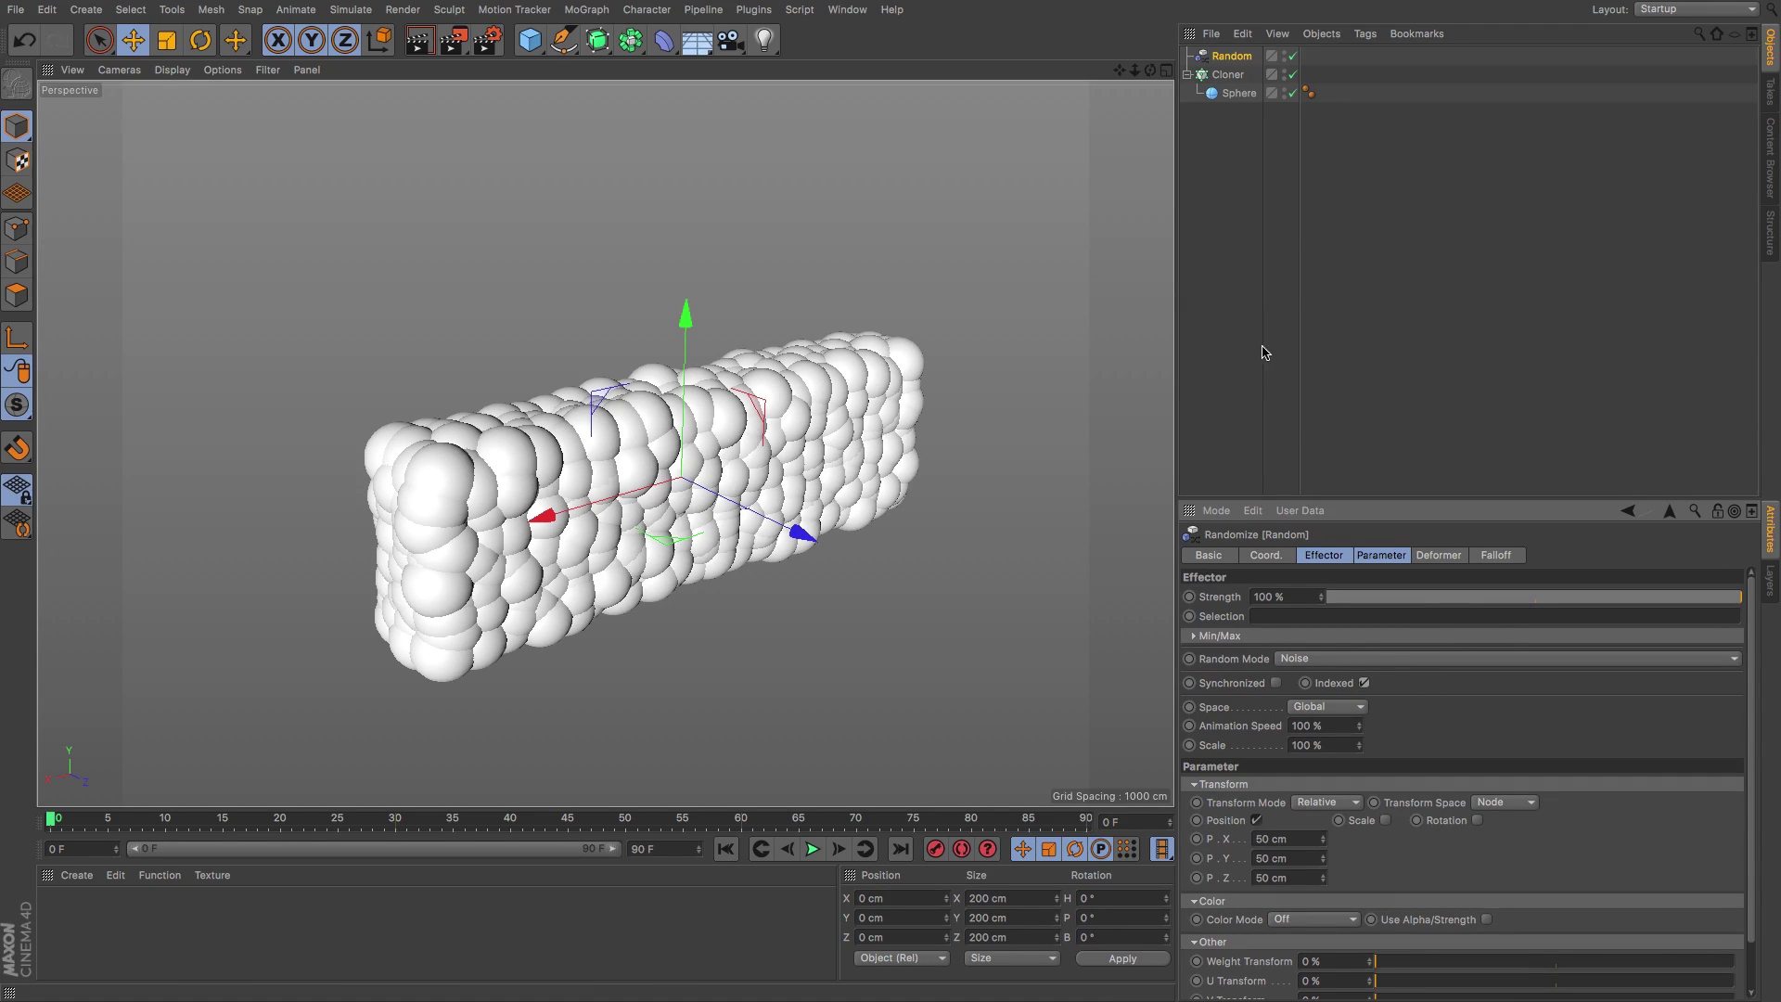
- Add a second Random effector with nothing selected and assign it to the Cloner's effectors list
click(1237, 235)
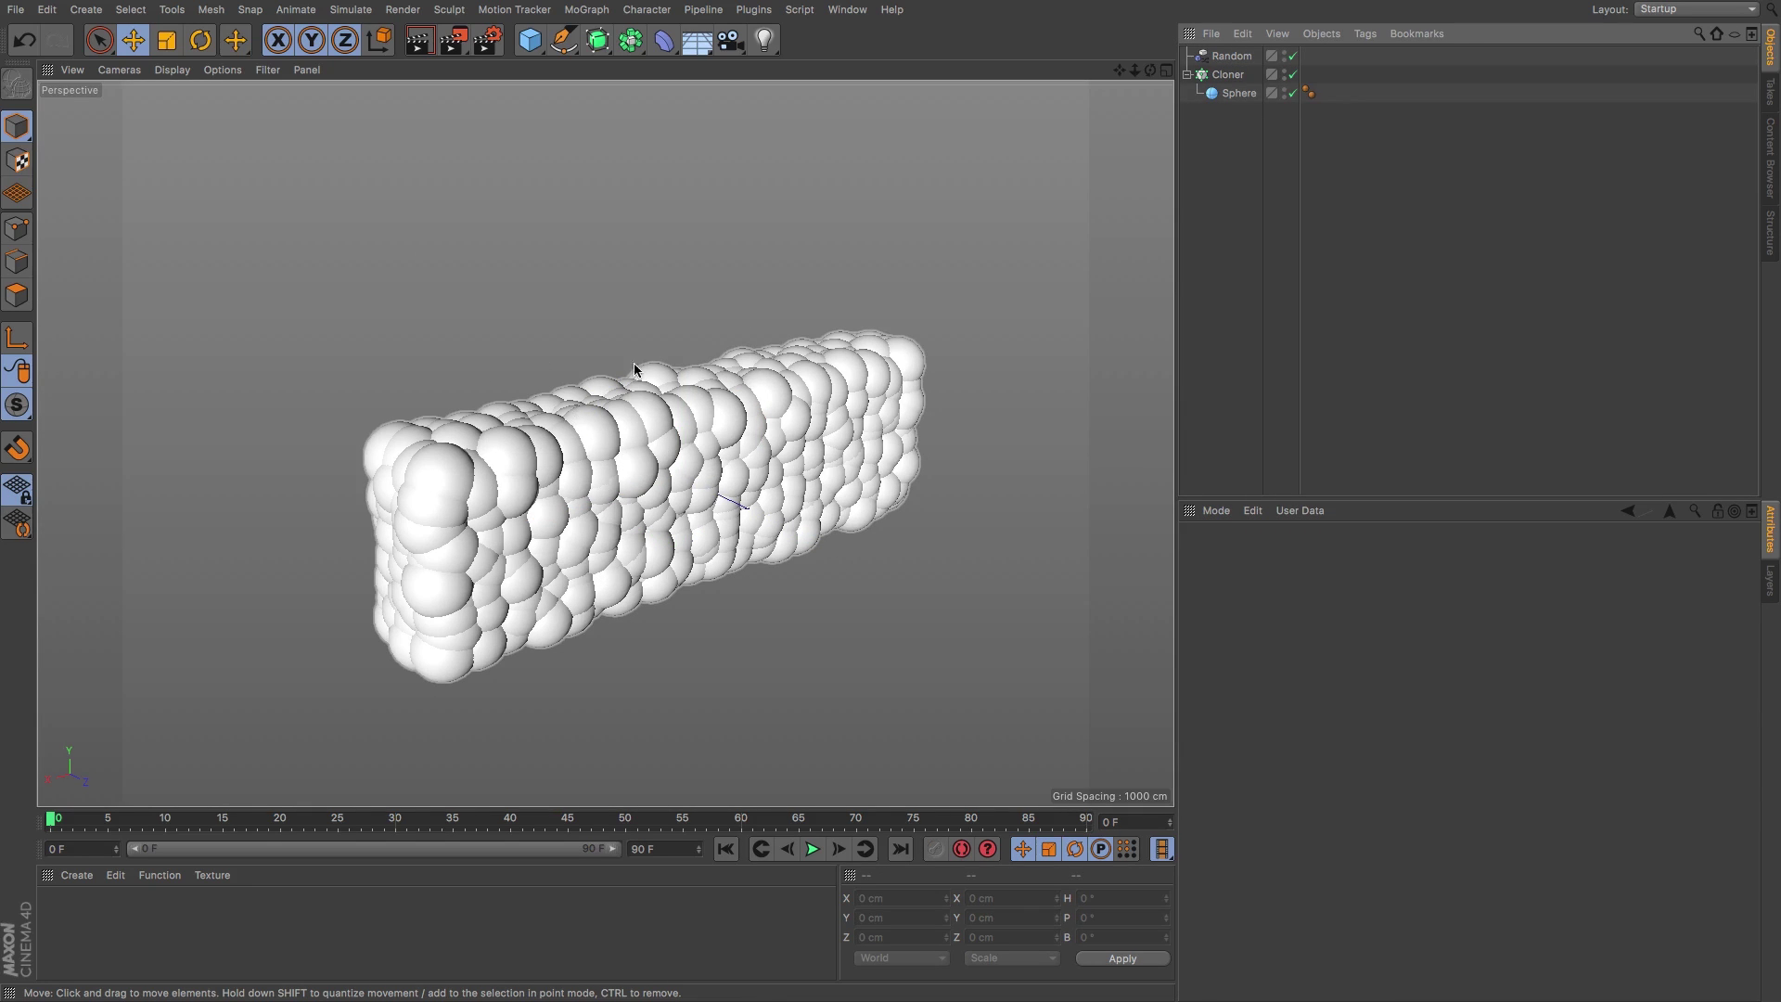
click(590, 10)
mouse_move(609, 38)
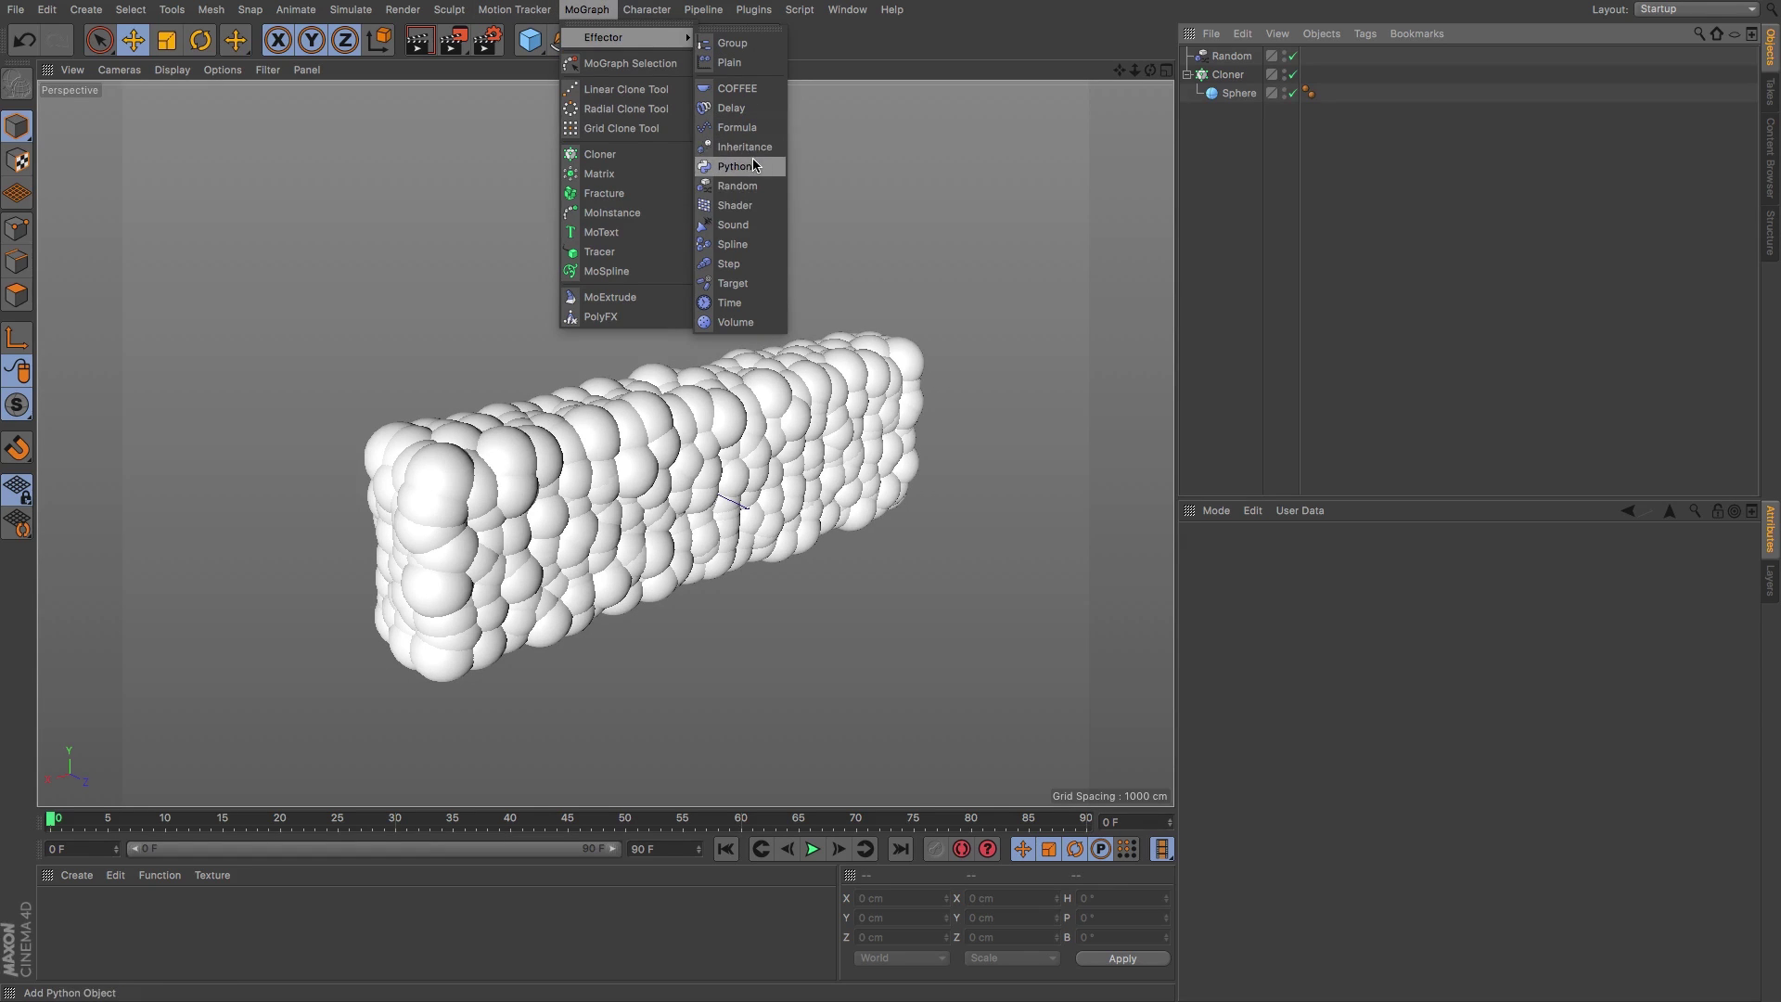
click(742, 187)
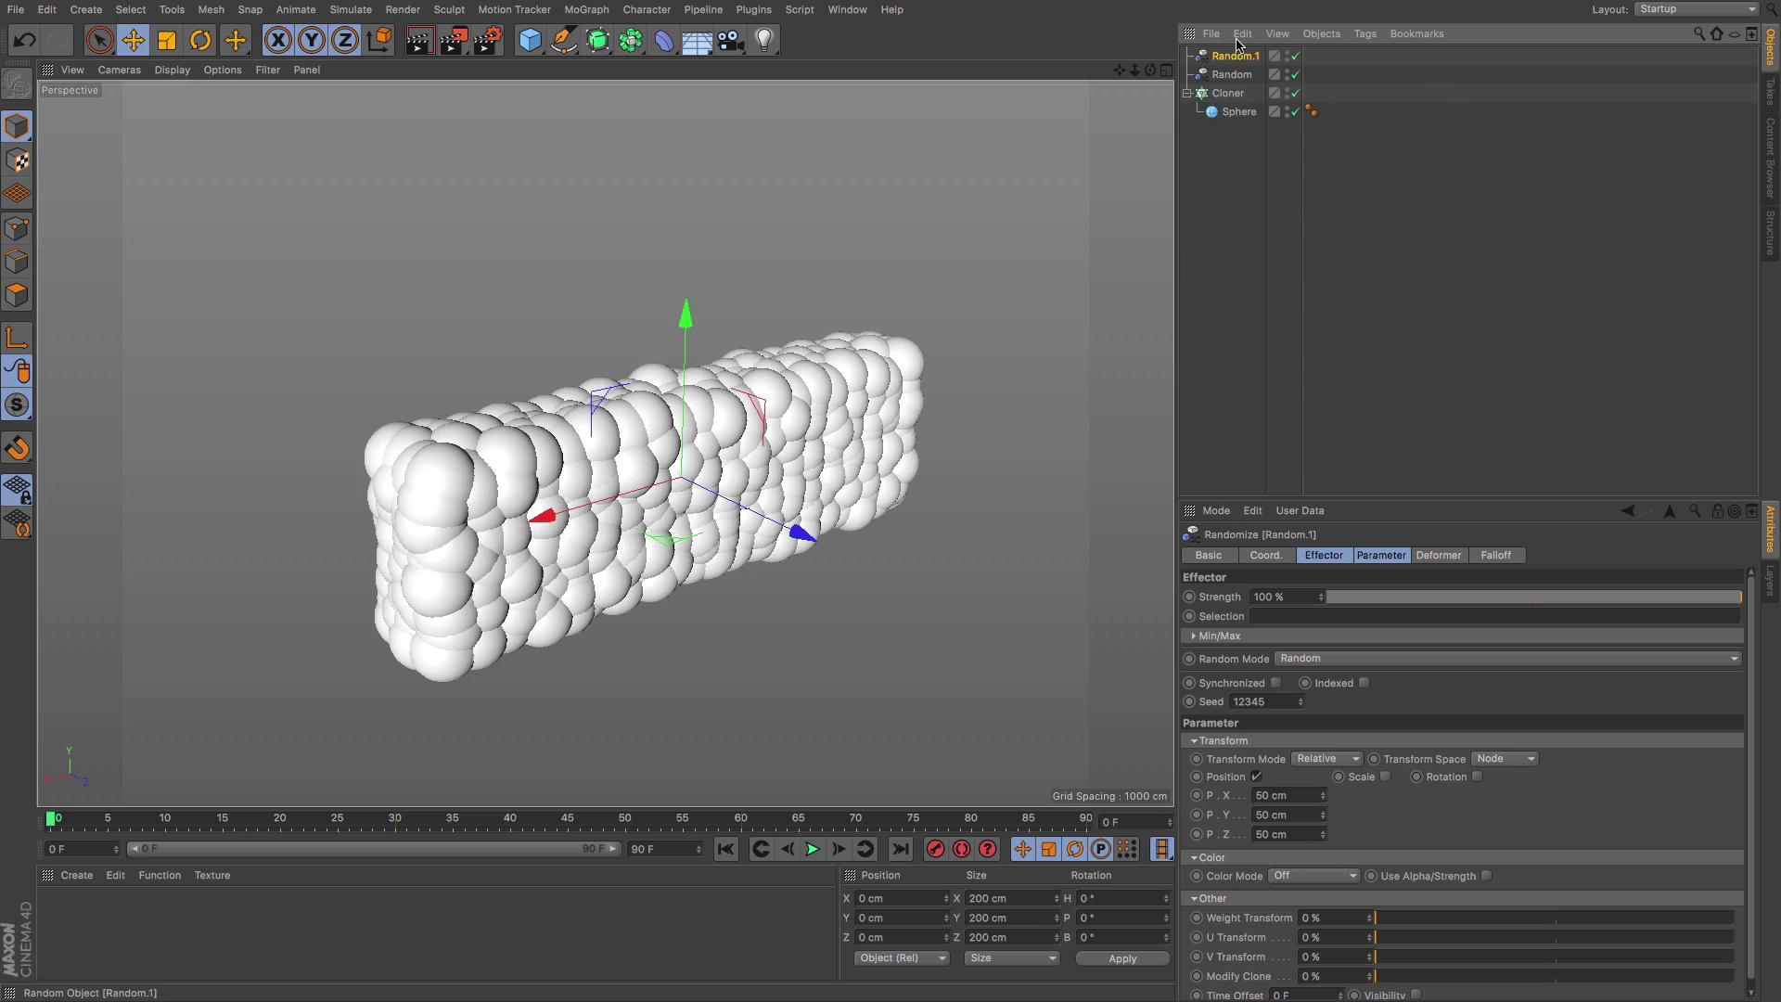
click(1229, 94)
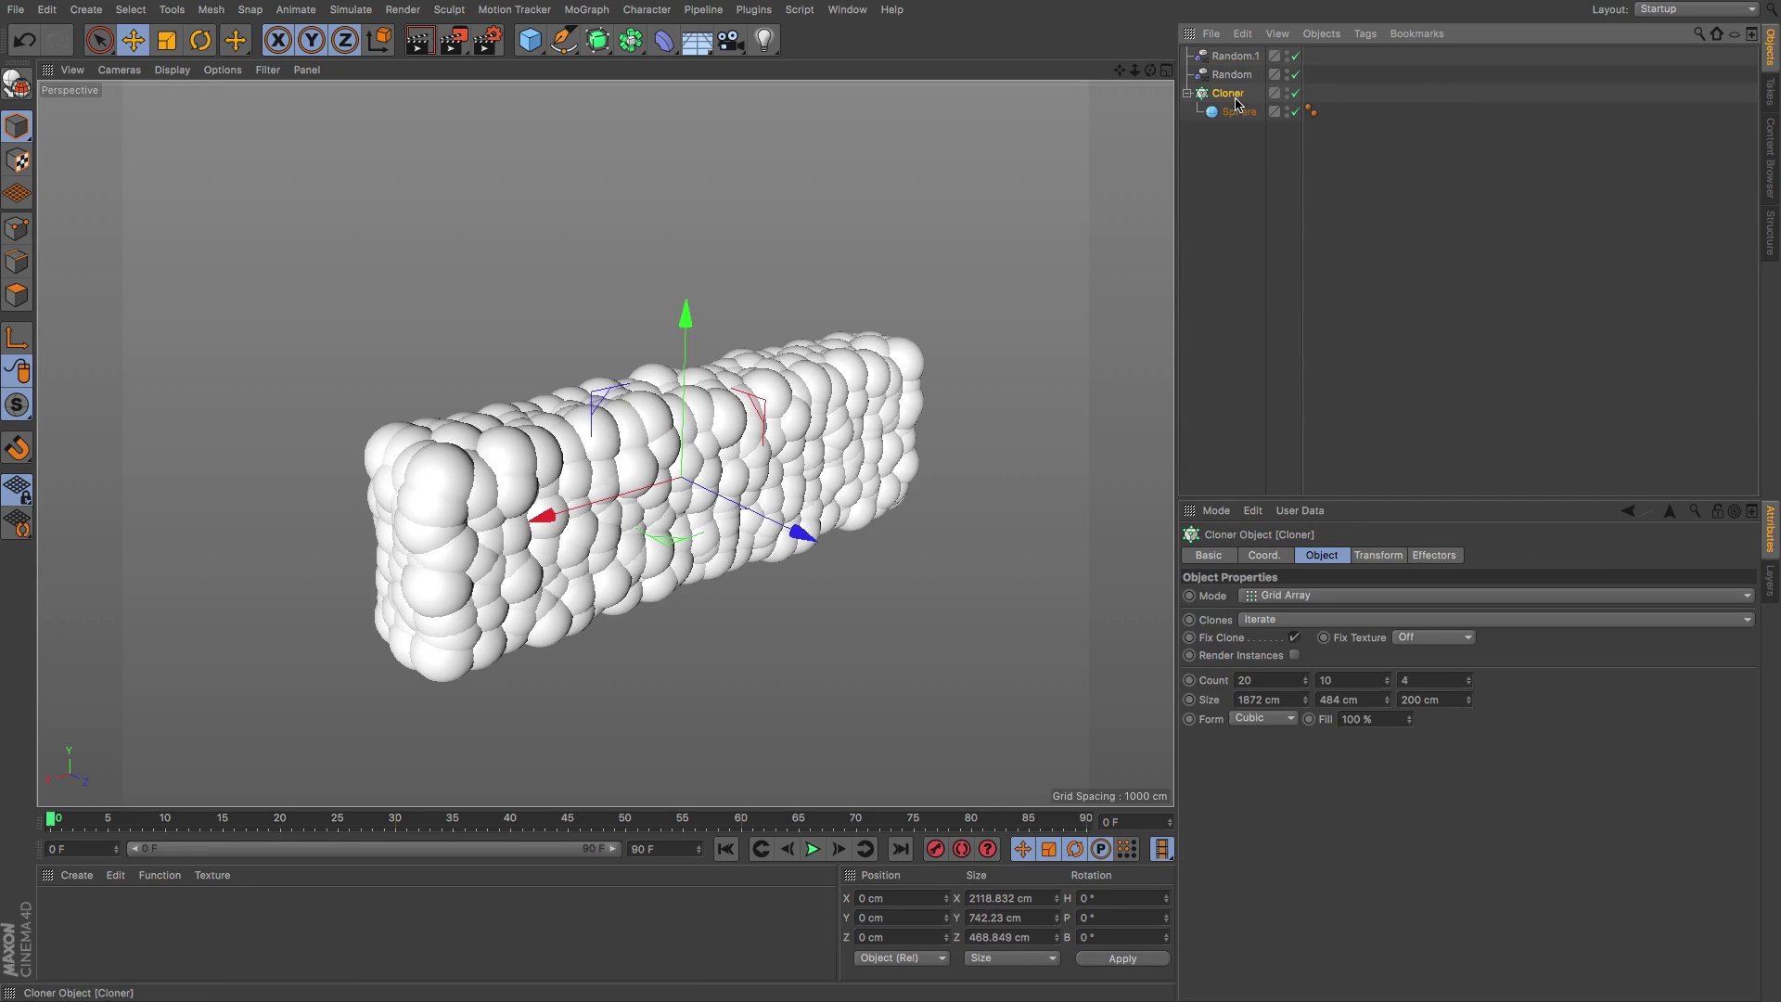
click(1434, 555)
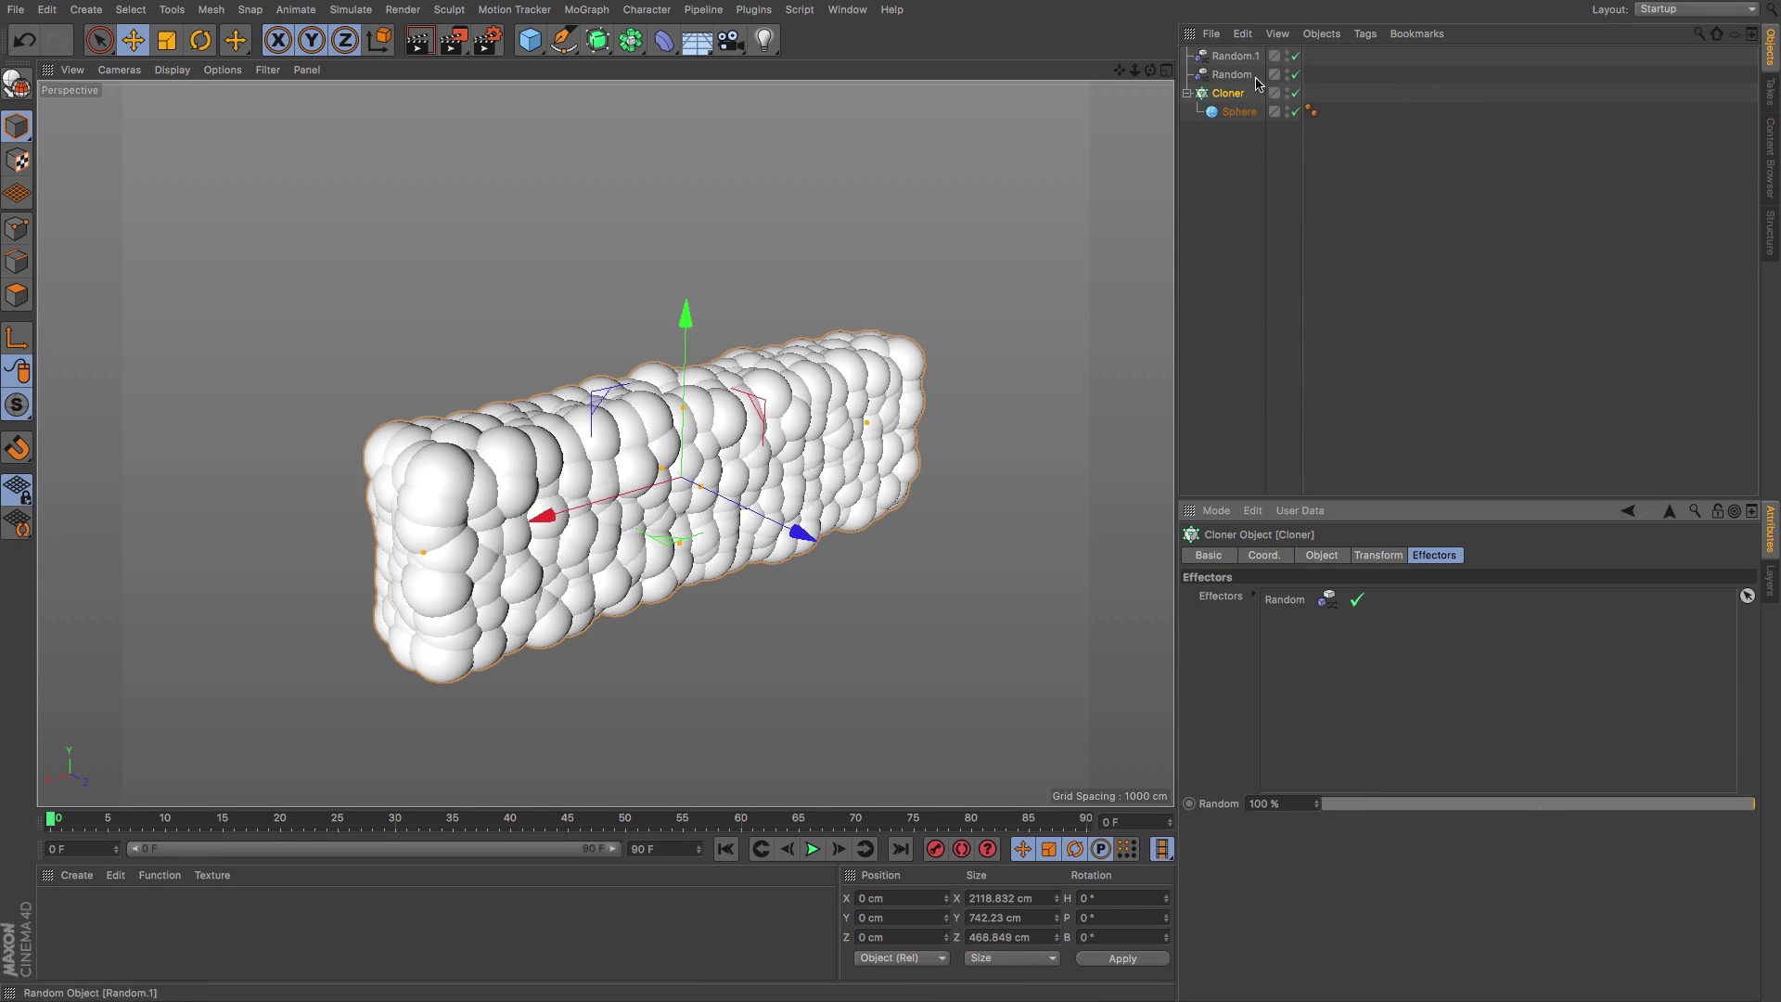
drag(1235, 57, 1301, 654)
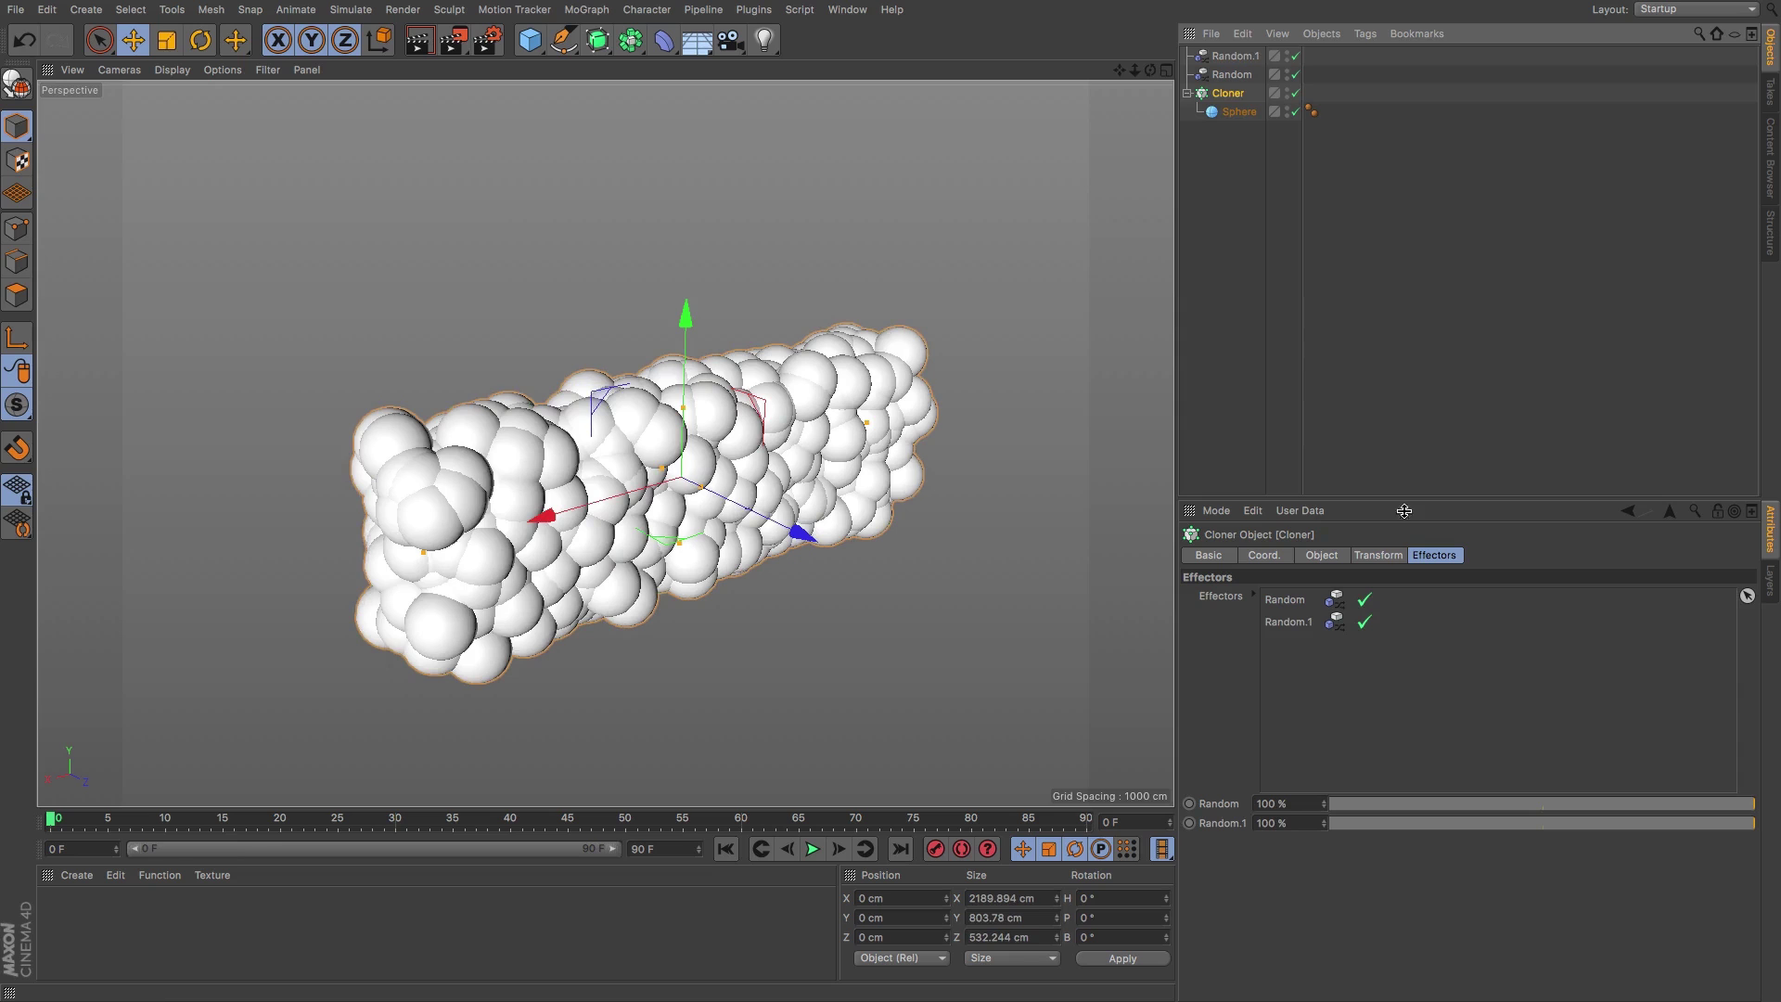
- Switch the second Random effector from position to uniform scale variation with a scale of 0.85
double_click(1288, 621)
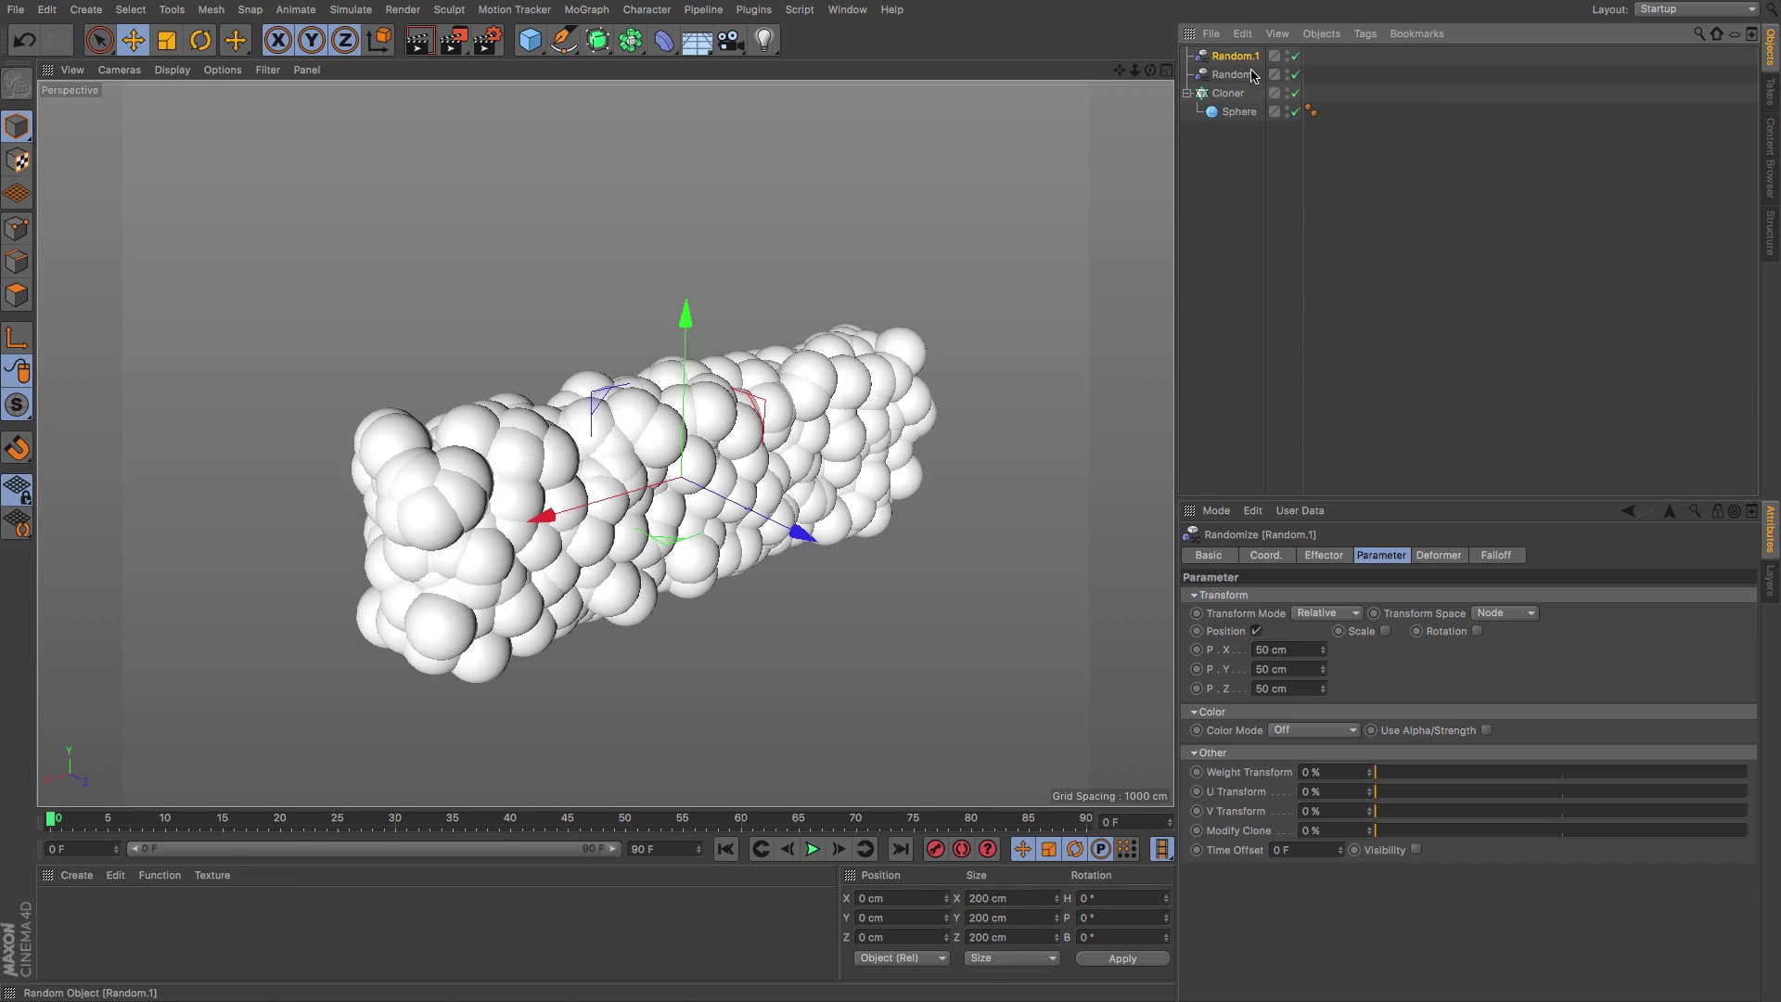
click(1256, 631)
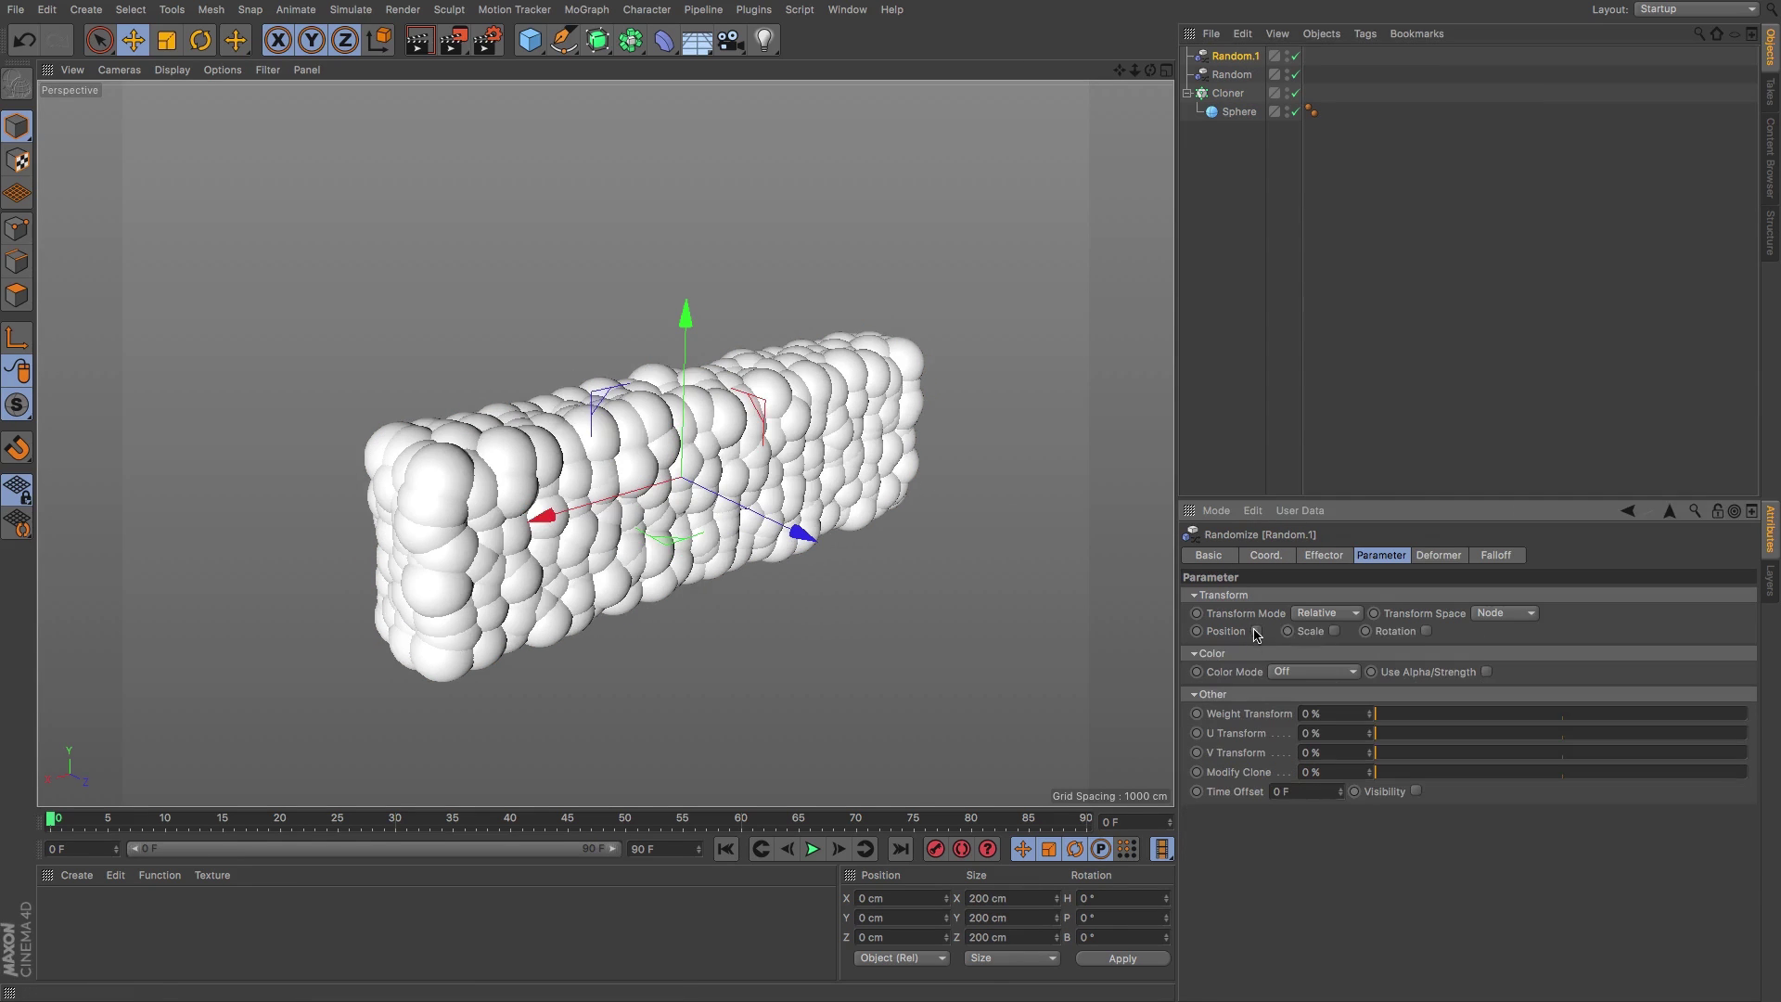
click(1385, 631)
click(1380, 707)
drag(1444, 650, 1443, 586)
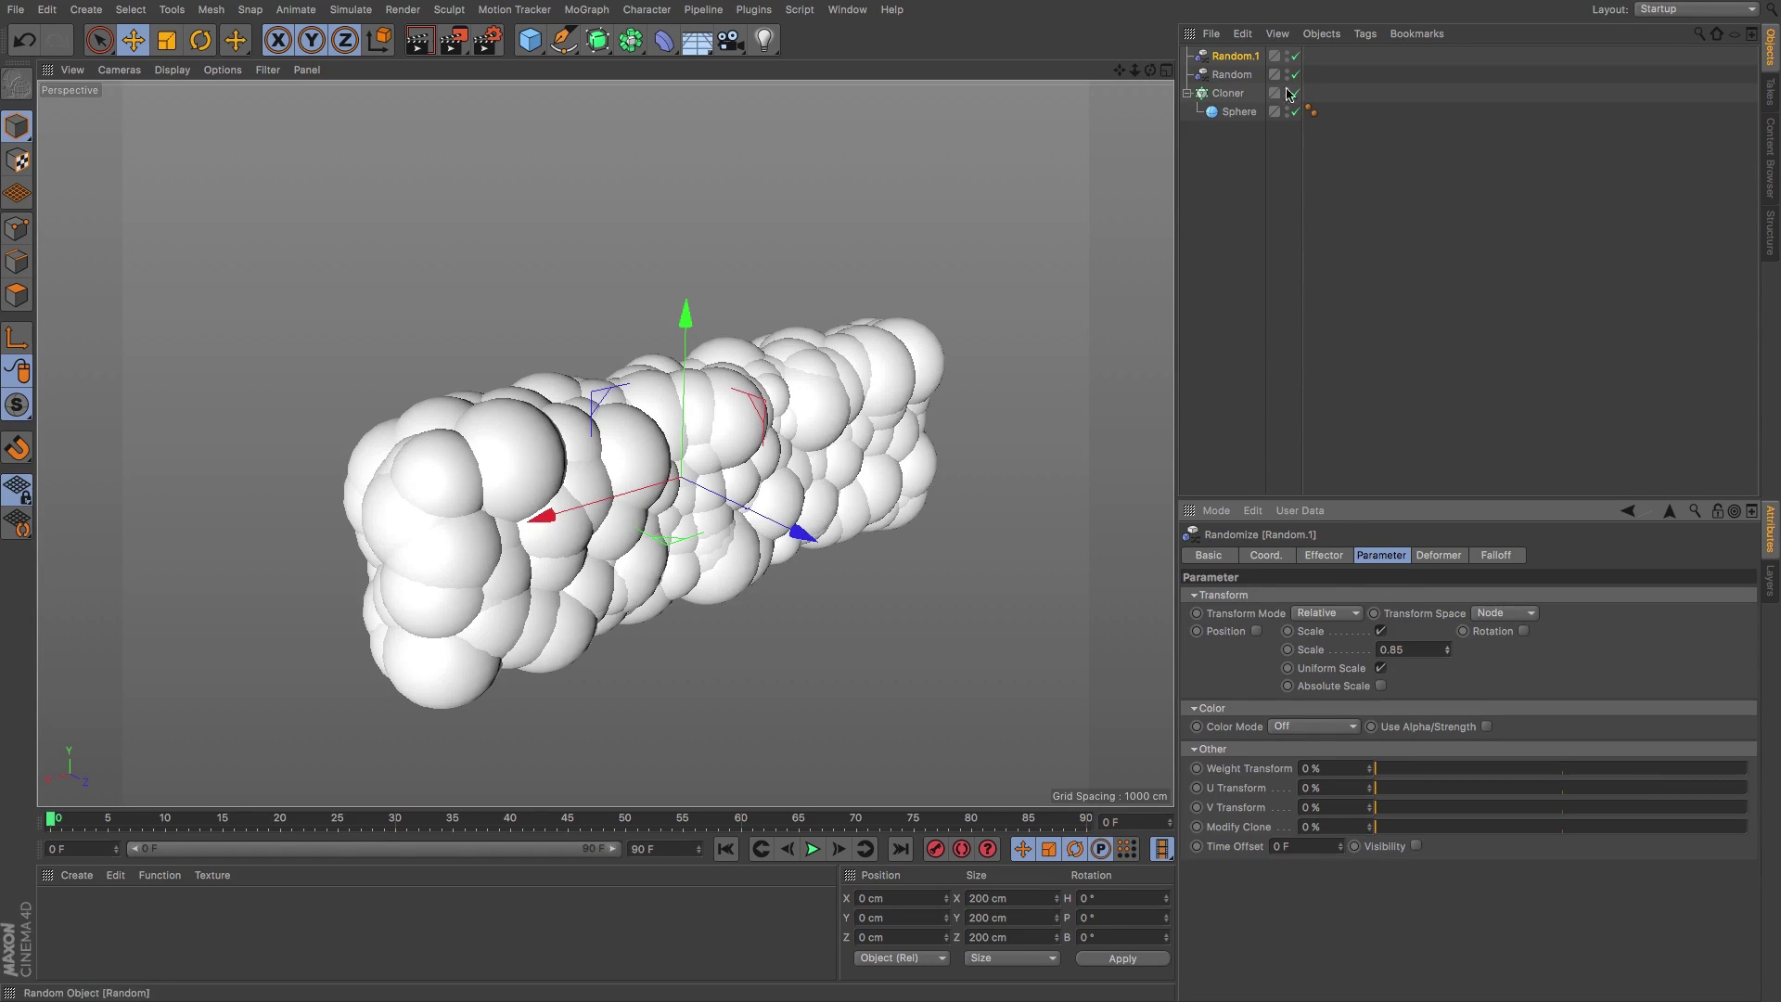
- Rename the second Random effector as Scale
double_click(1236, 58)
key(BackSpace)
text(Scale)
key(Return)
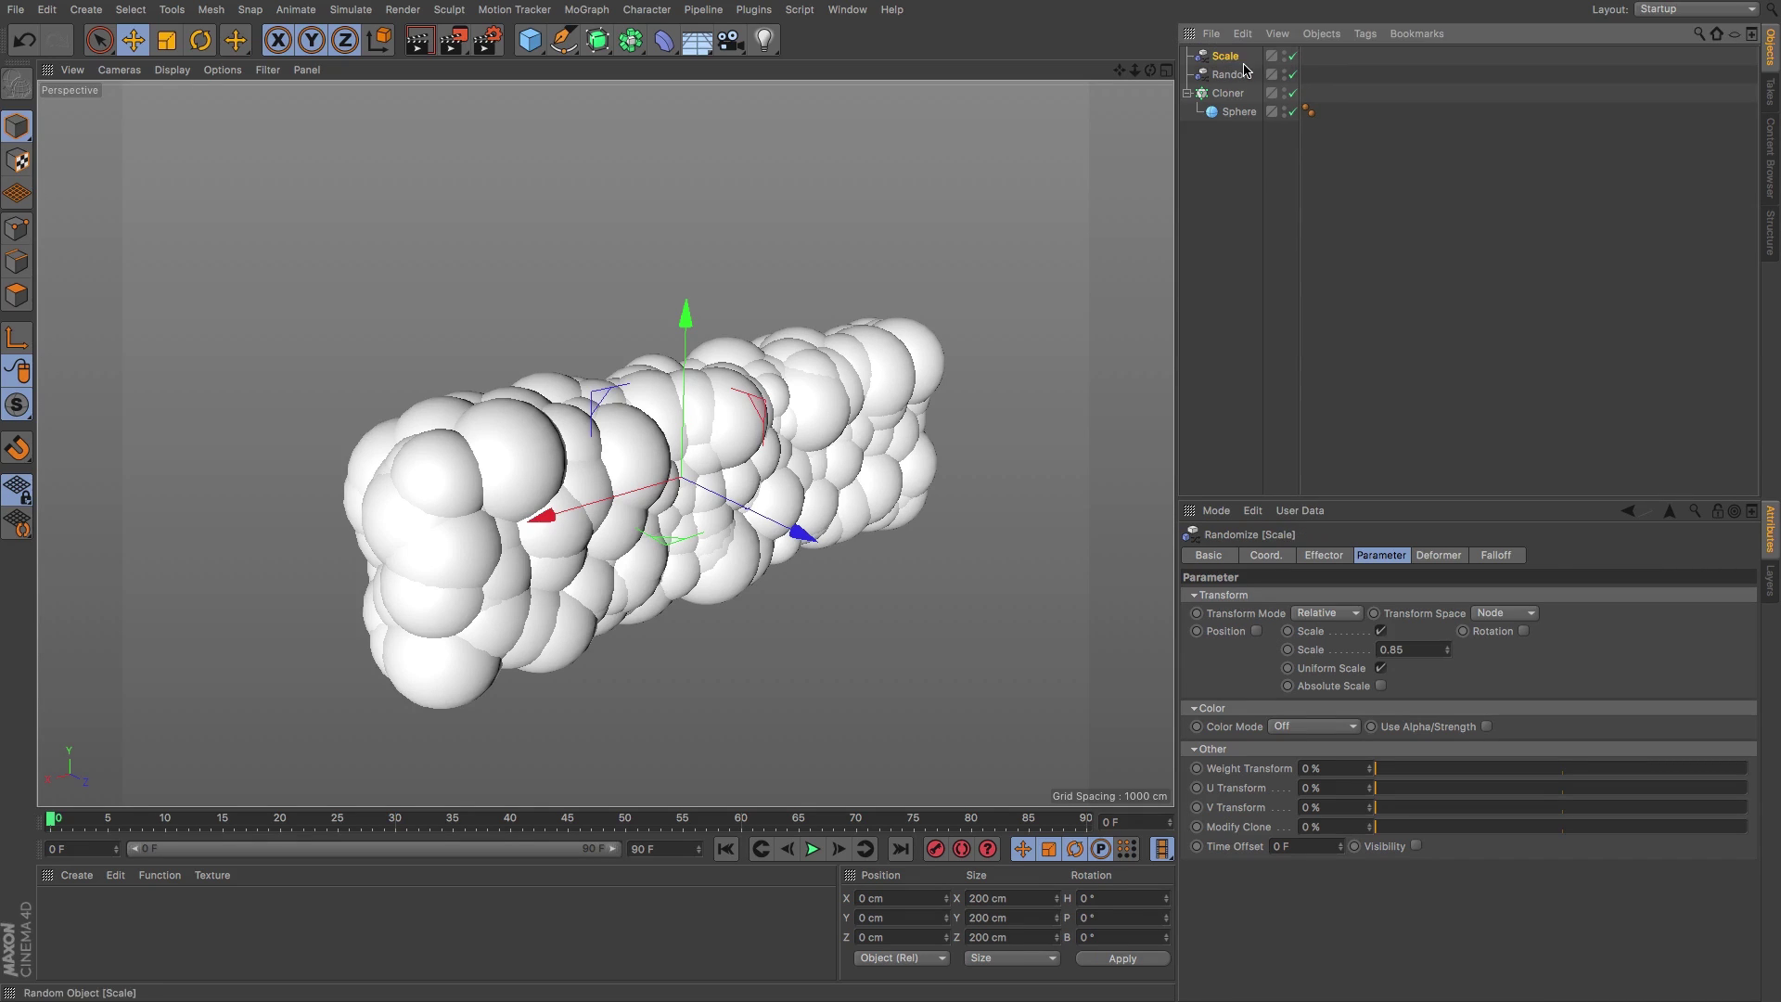
- Rename the first Random effector as Position
double_click(1237, 75)
key(BackSpace)
key(Escape)
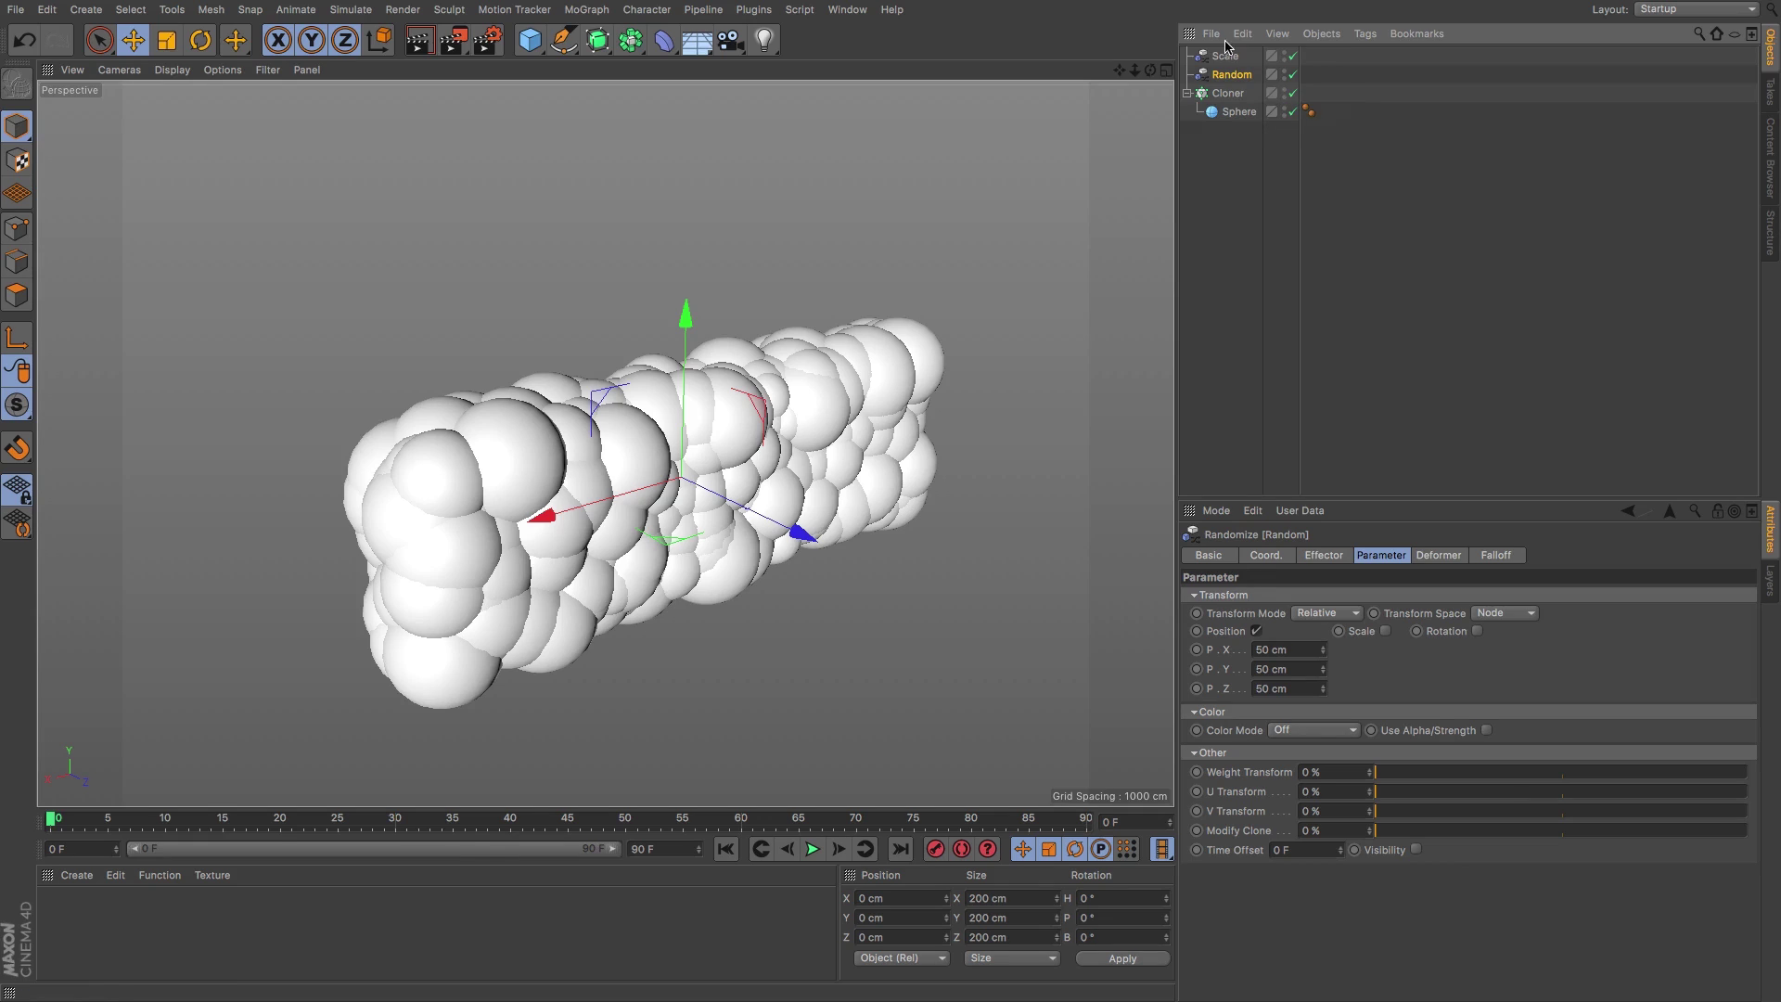
double_click(1245, 76)
key(BackSpace)
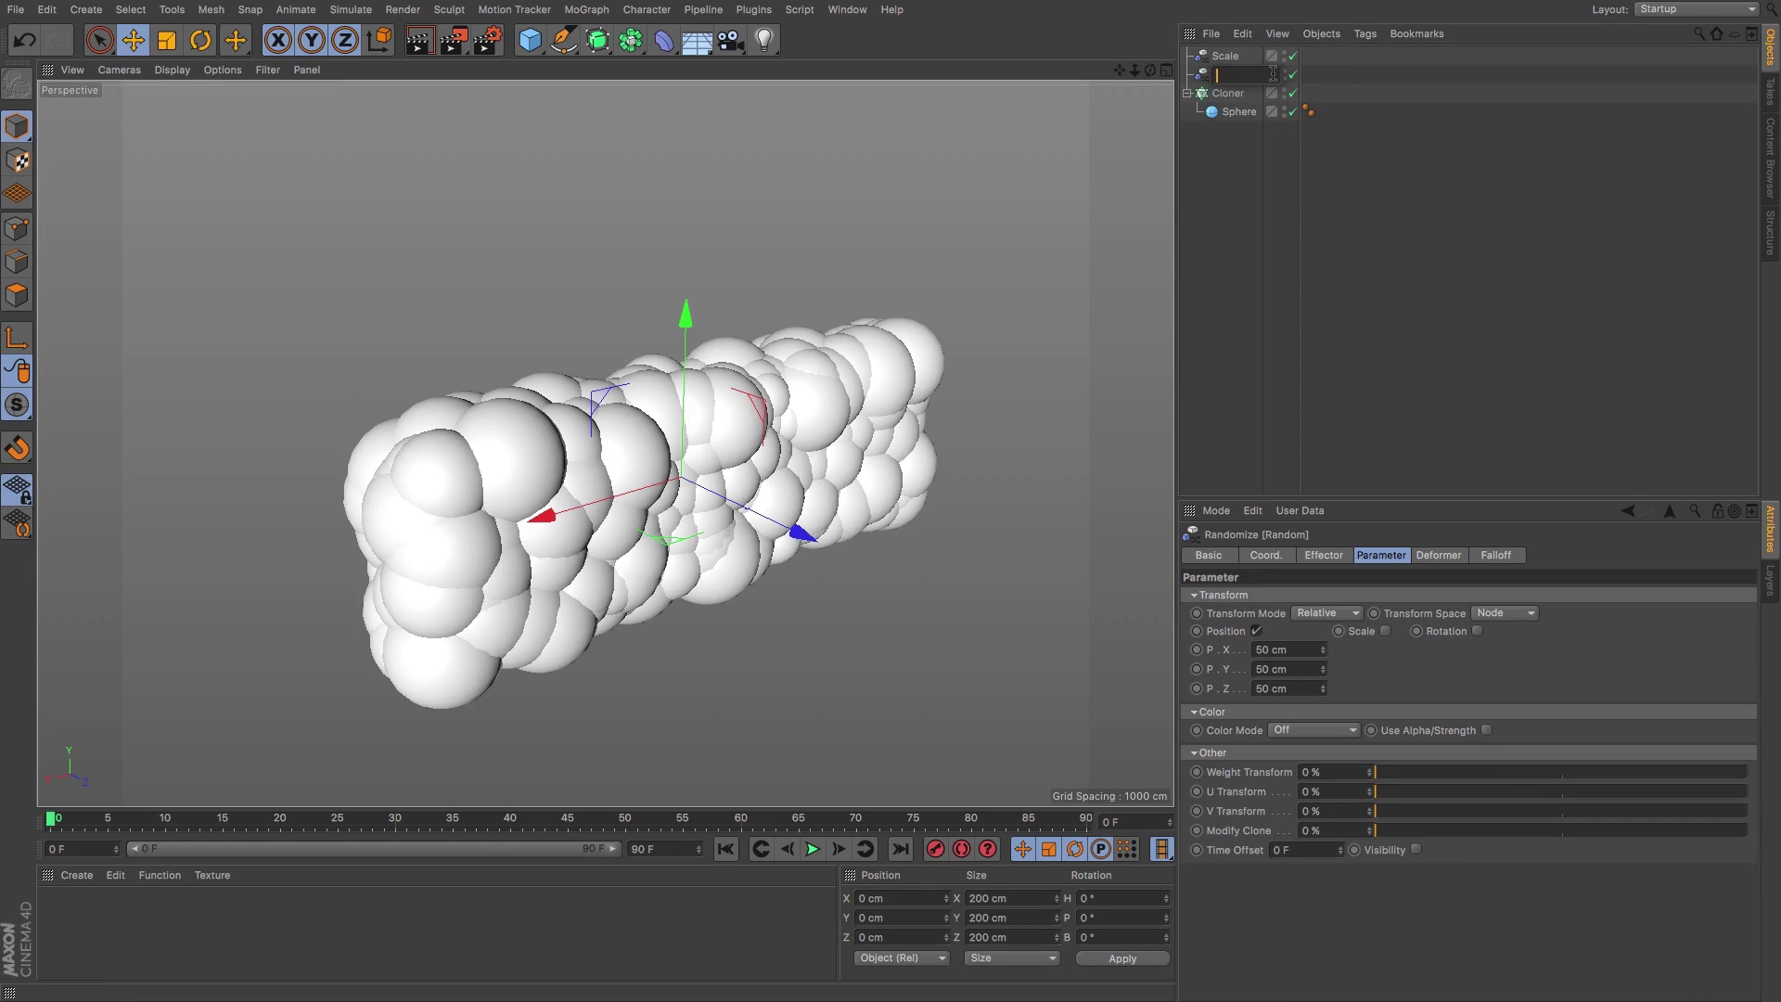
key(Return)
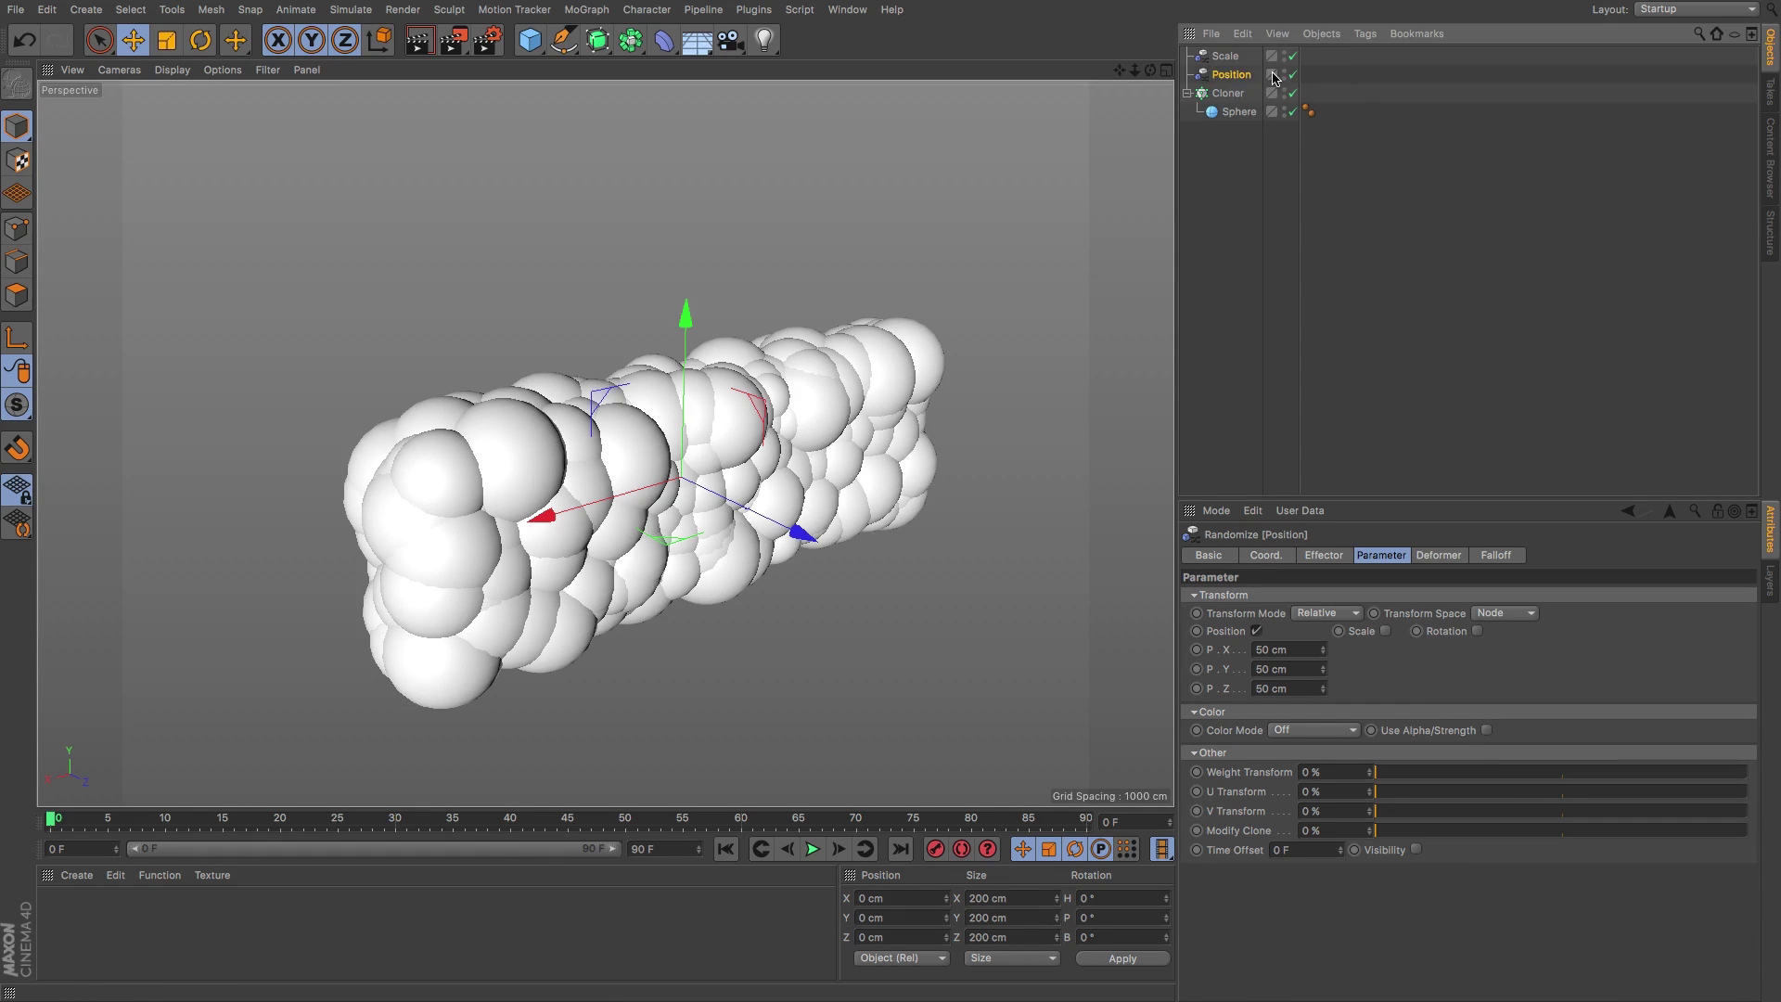
- Make two copies of the sphere and place both inside the Cloner above the original sphere
click(1249, 115)
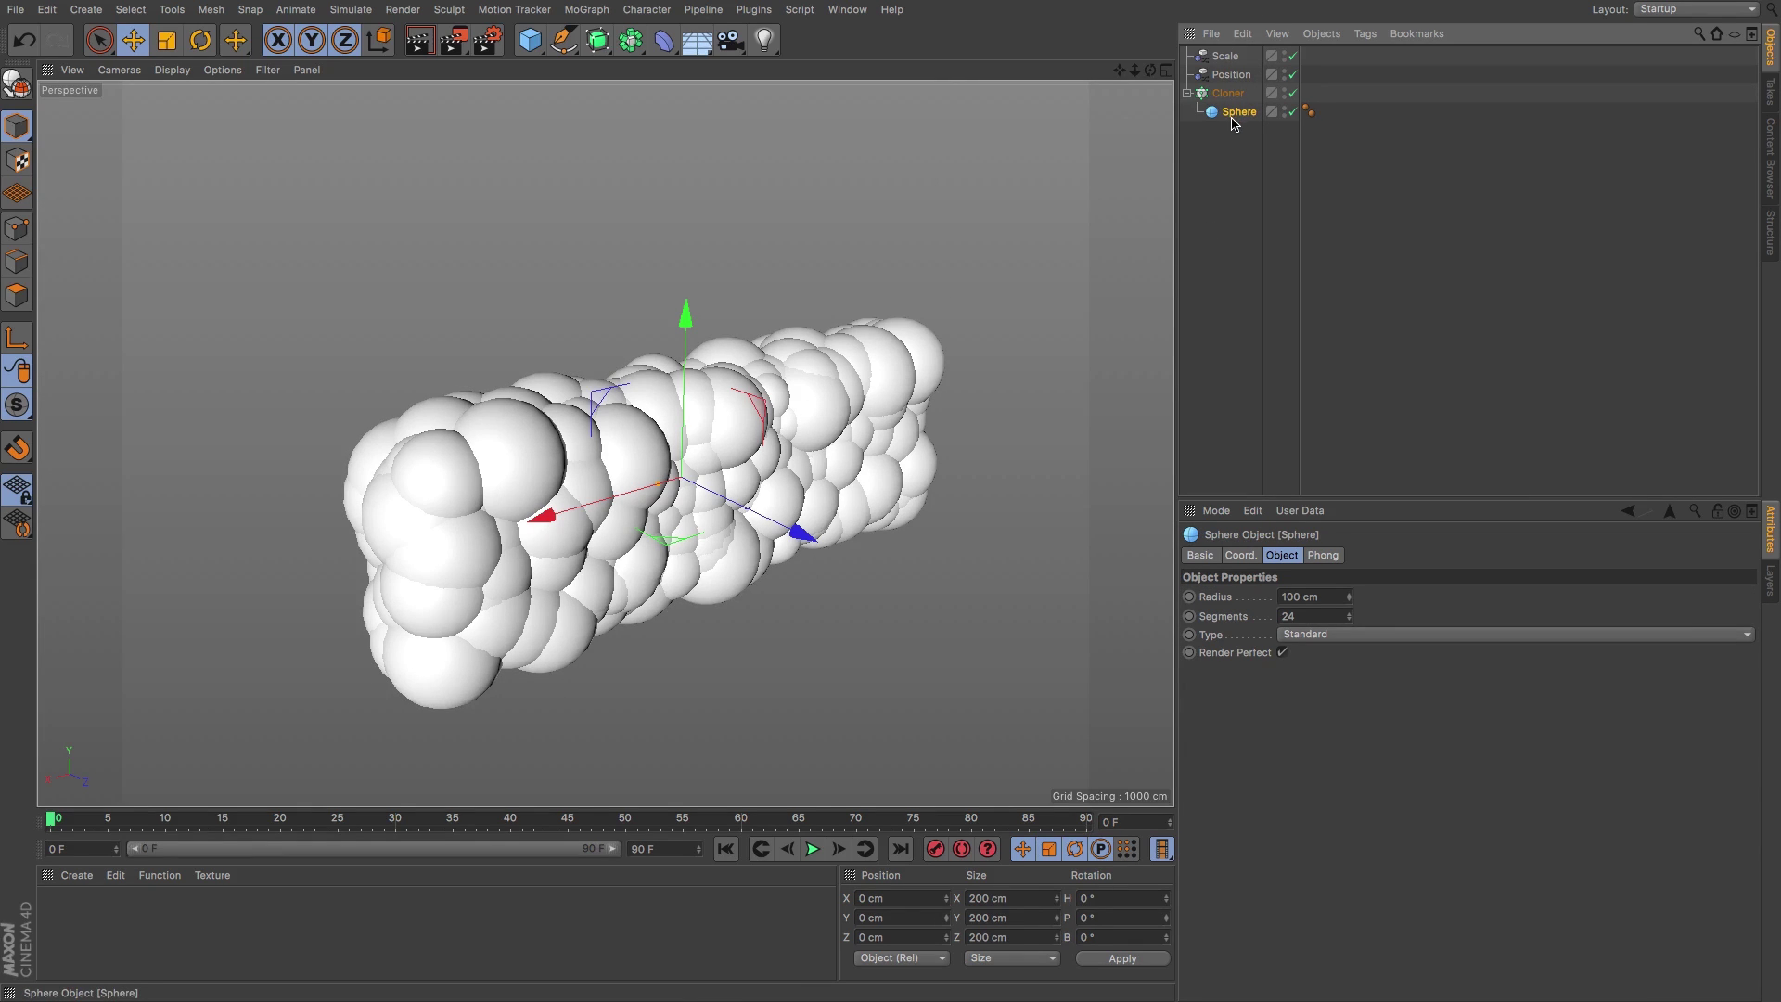
key(ctrl+v)
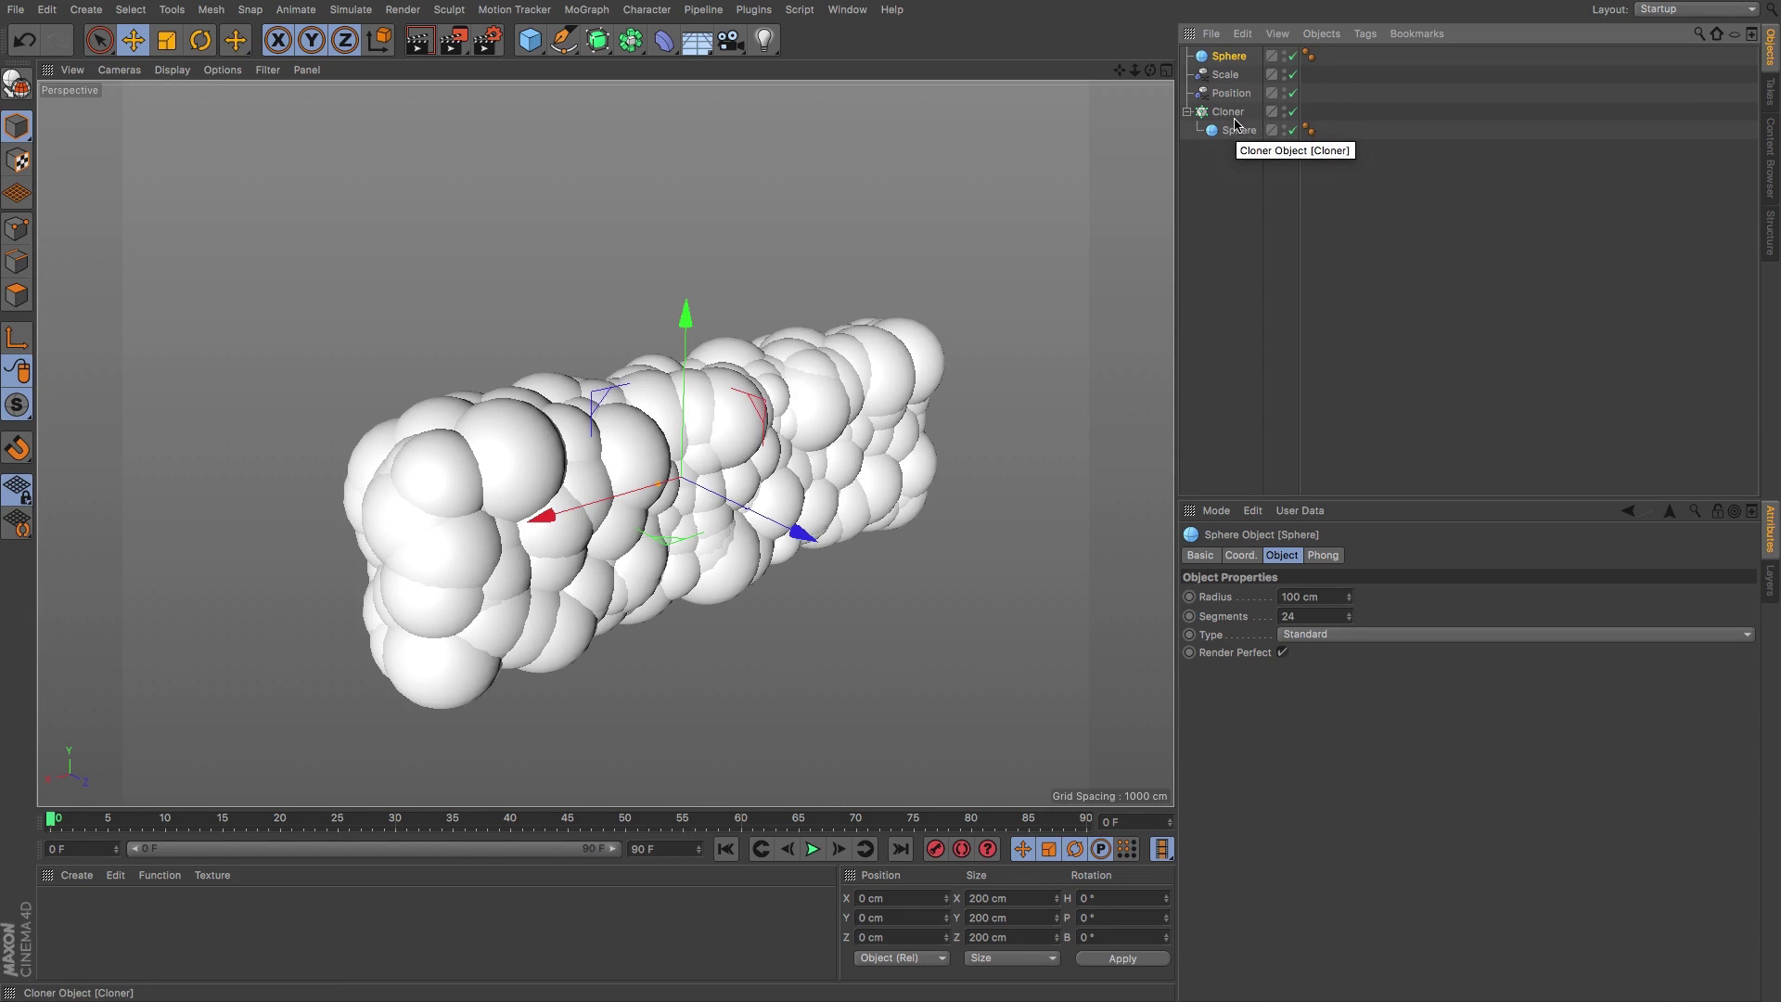
key(ctrl+v)
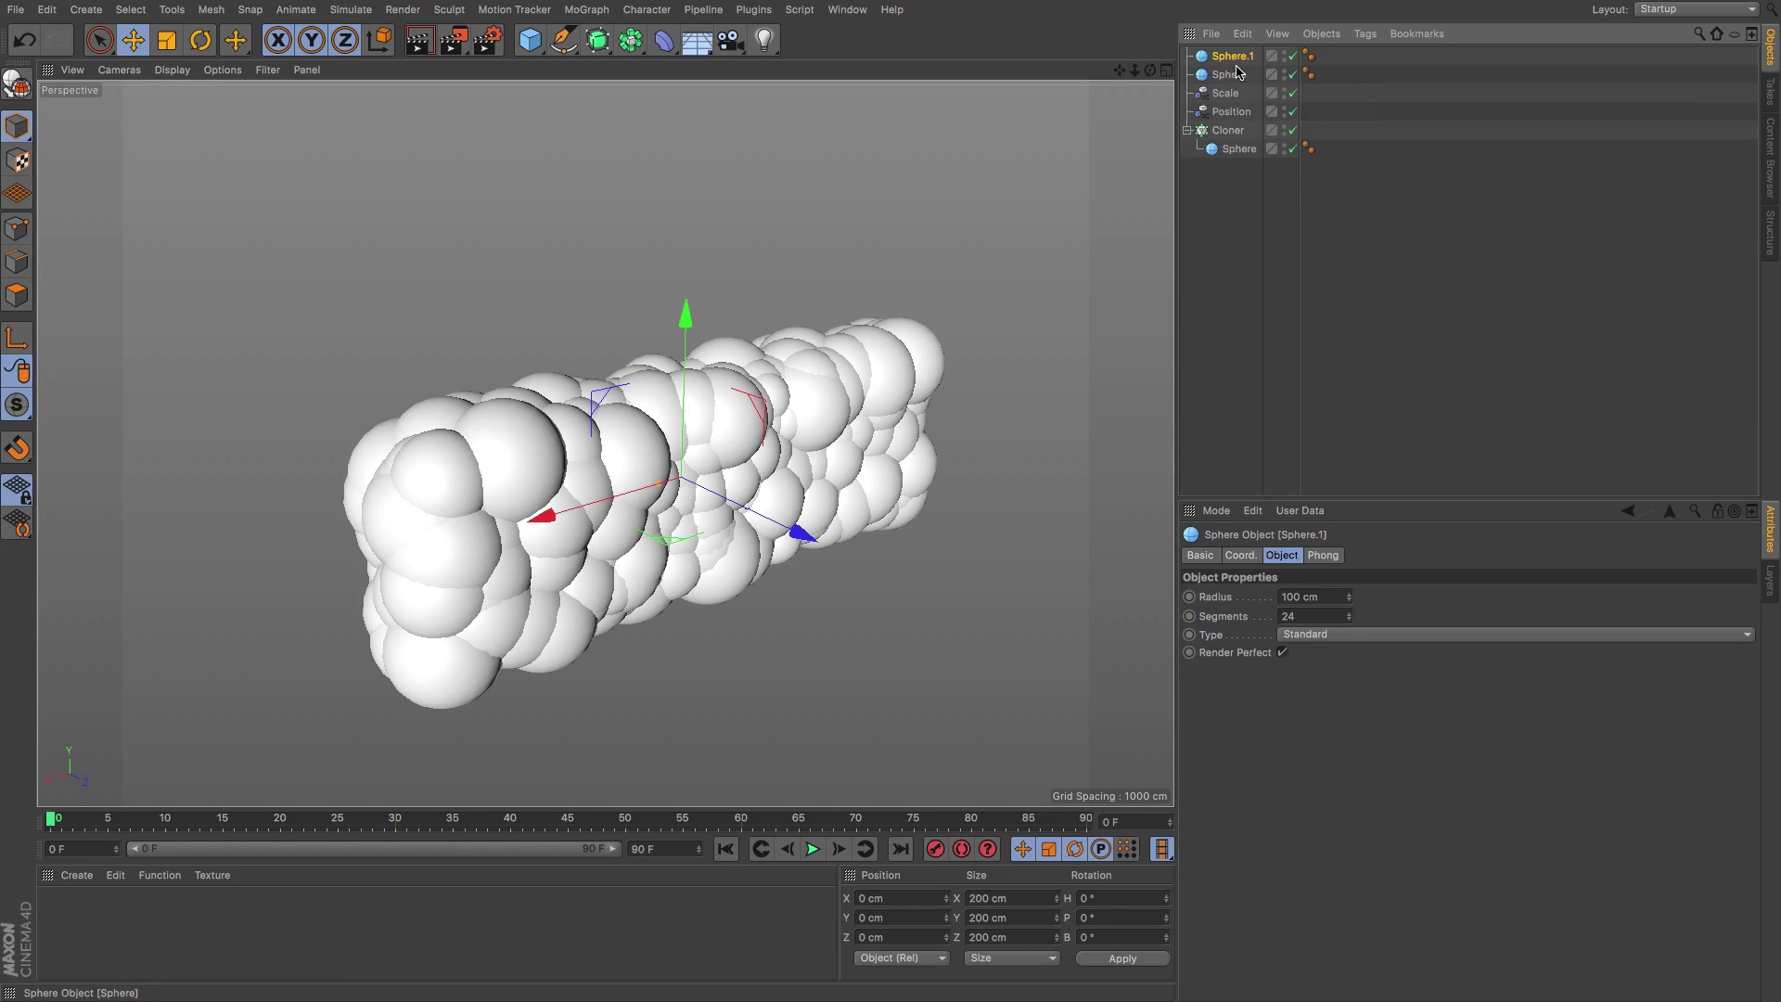
key(ctrl+a)
ctrl+click(1247, 52)
click(1246, 55)
ctrl+click(1238, 74)
drag(1248, 58, 1229, 132)
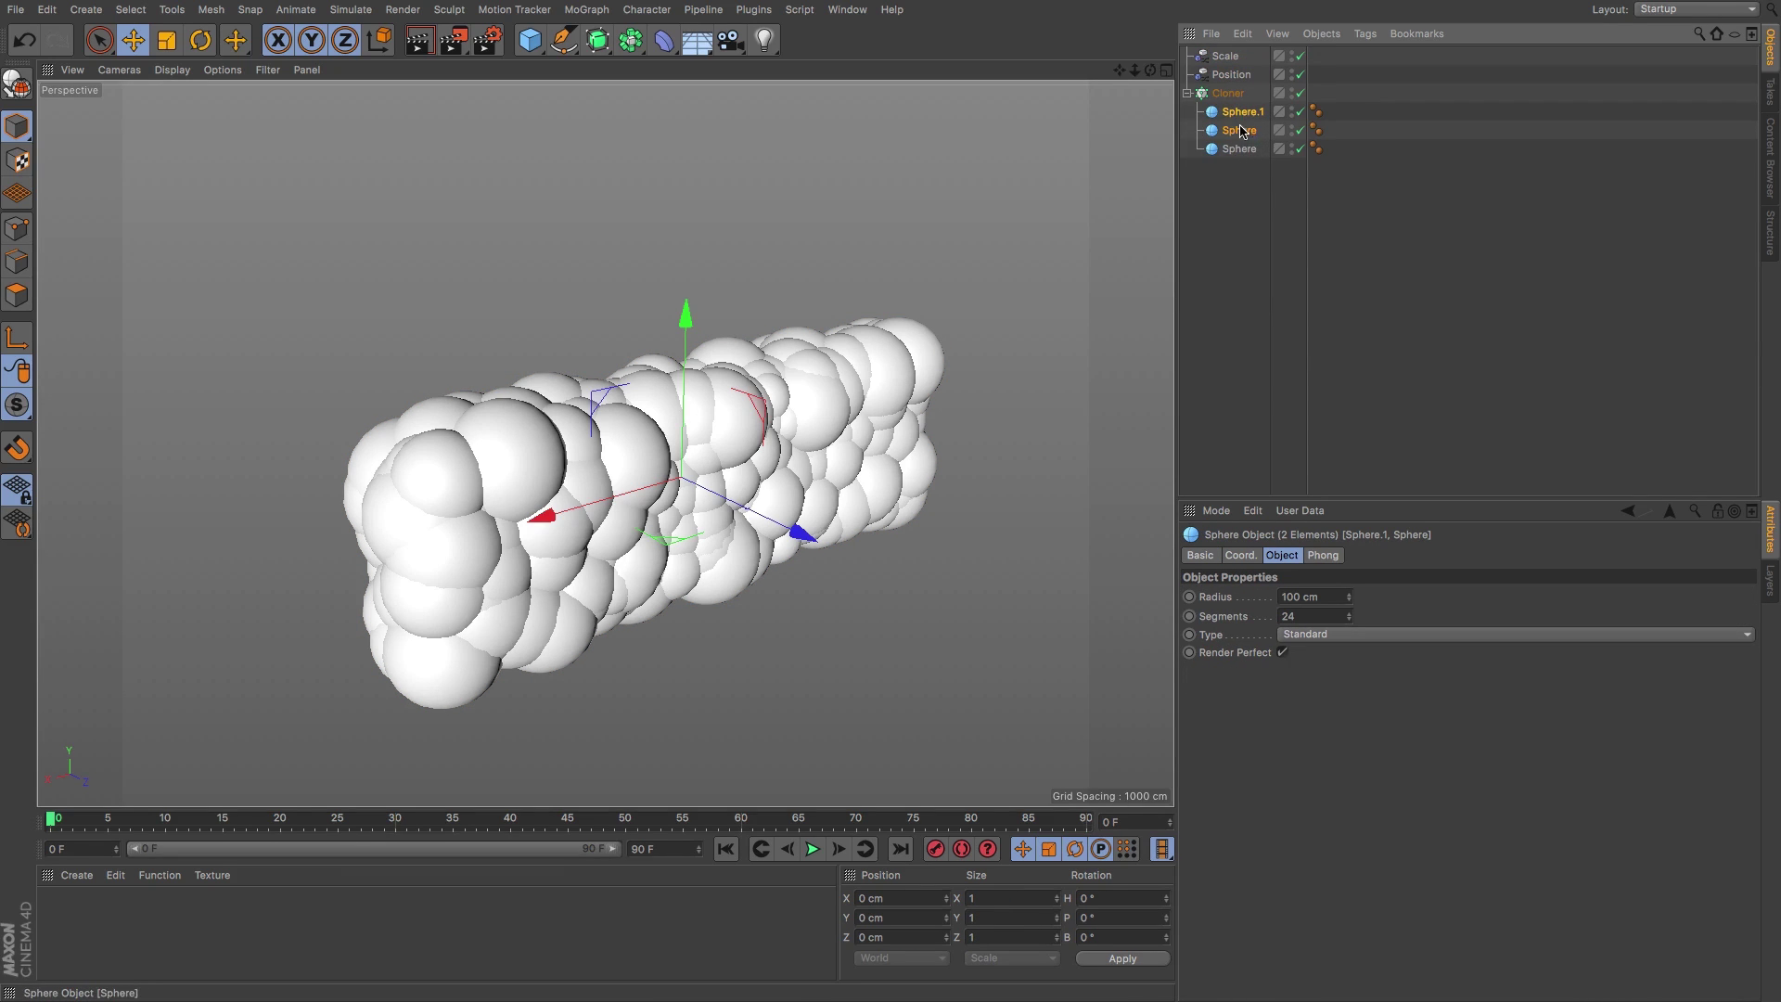
- Set the radius of the middle sphere in the Cloner to 30 cm
click(1242, 183)
click(1239, 132)
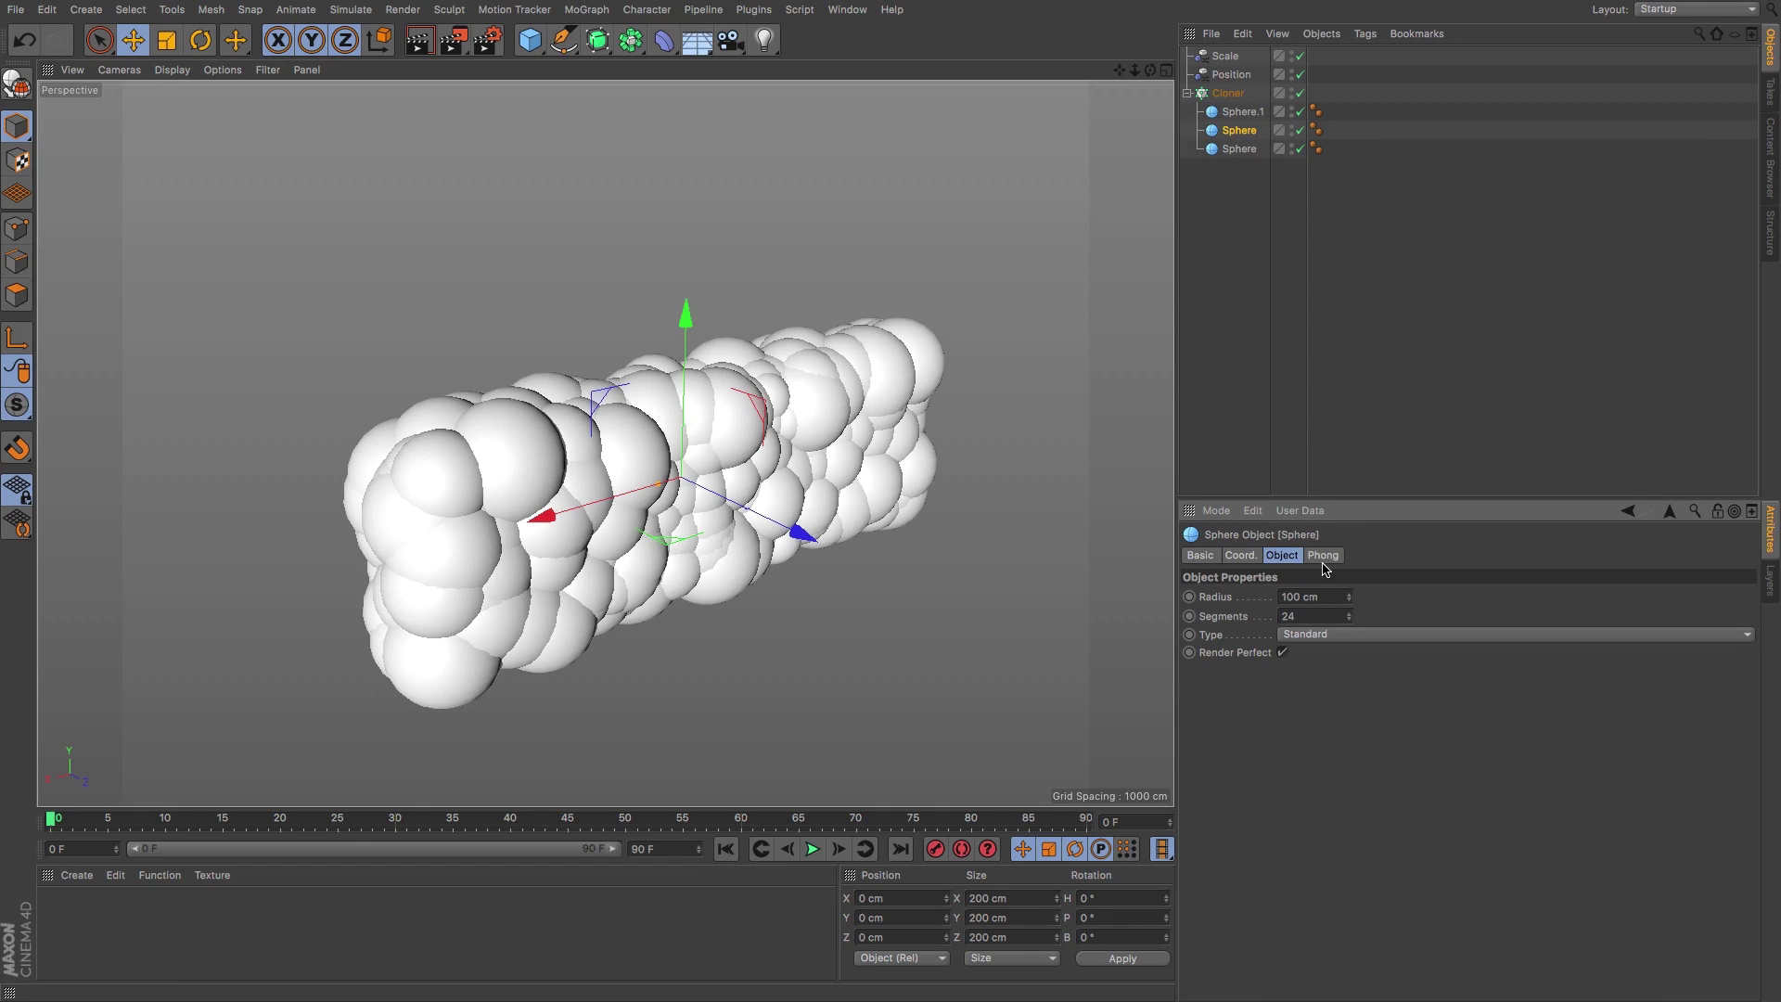
text(30)
key(Return)
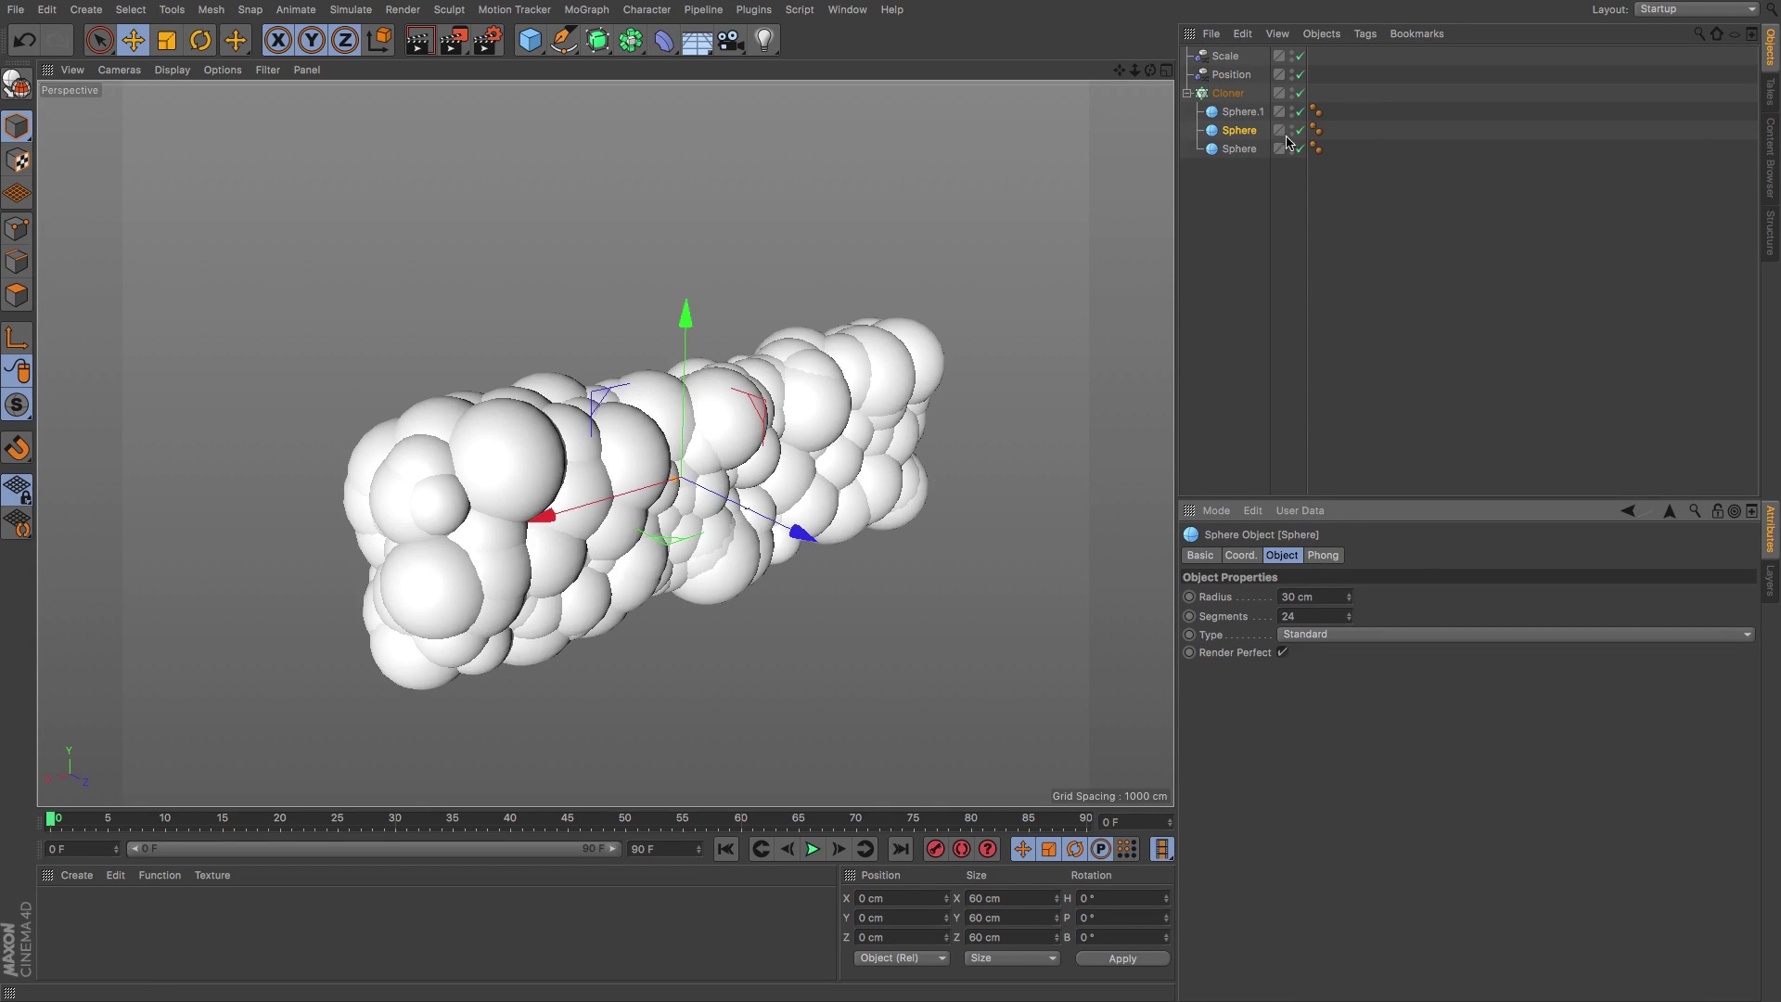
- Set the radius of the uppermost sphere in the Cloner to 15 cm
click(1243, 112)
click(1301, 597)
key(Return)
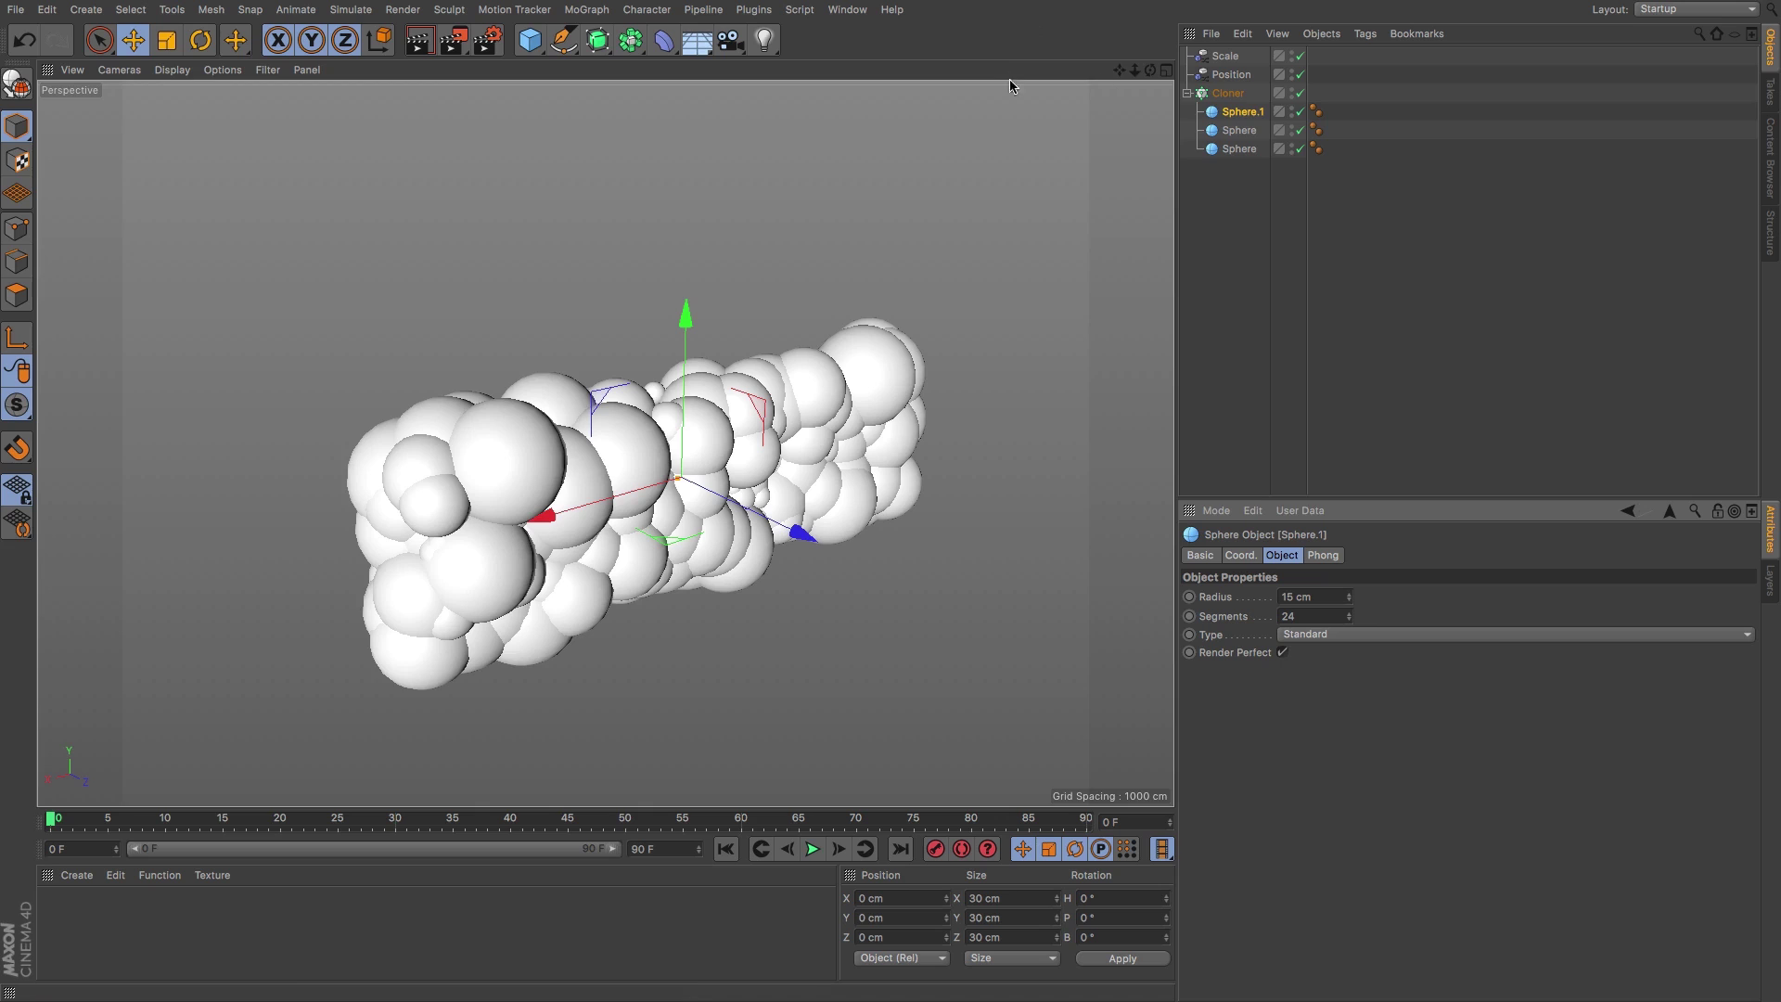
- Add a Dynamics Body simulation tag to the 15 cm sphere and copy the tag to the other two spheres in the Cloner
mouse_move(1150, 70)
mouse_down()
mouse_move(863, 103)
mouse_move(668, 79)
mouse_move(733, 111)
mouse_move(1020, 97)
mouse_move(1299, 42)
mouse_move(1048, 84)
mouse_move(1011, 120)
mouse_move(1151, 73)
mouse_move(1020, 108)
mouse_move(1019, 65)
mouse_move(1118, 69)
mouse_move(1097, 67)
mouse_move(1164, 32)
mouse_move(1102, 85)
mouse_up()
mouse_move(605, 443)
alt+mouse_down()
mouse_move(526, 461)
mouse_move(621, 442)
alt+mouse_up()
click(1243, 168)
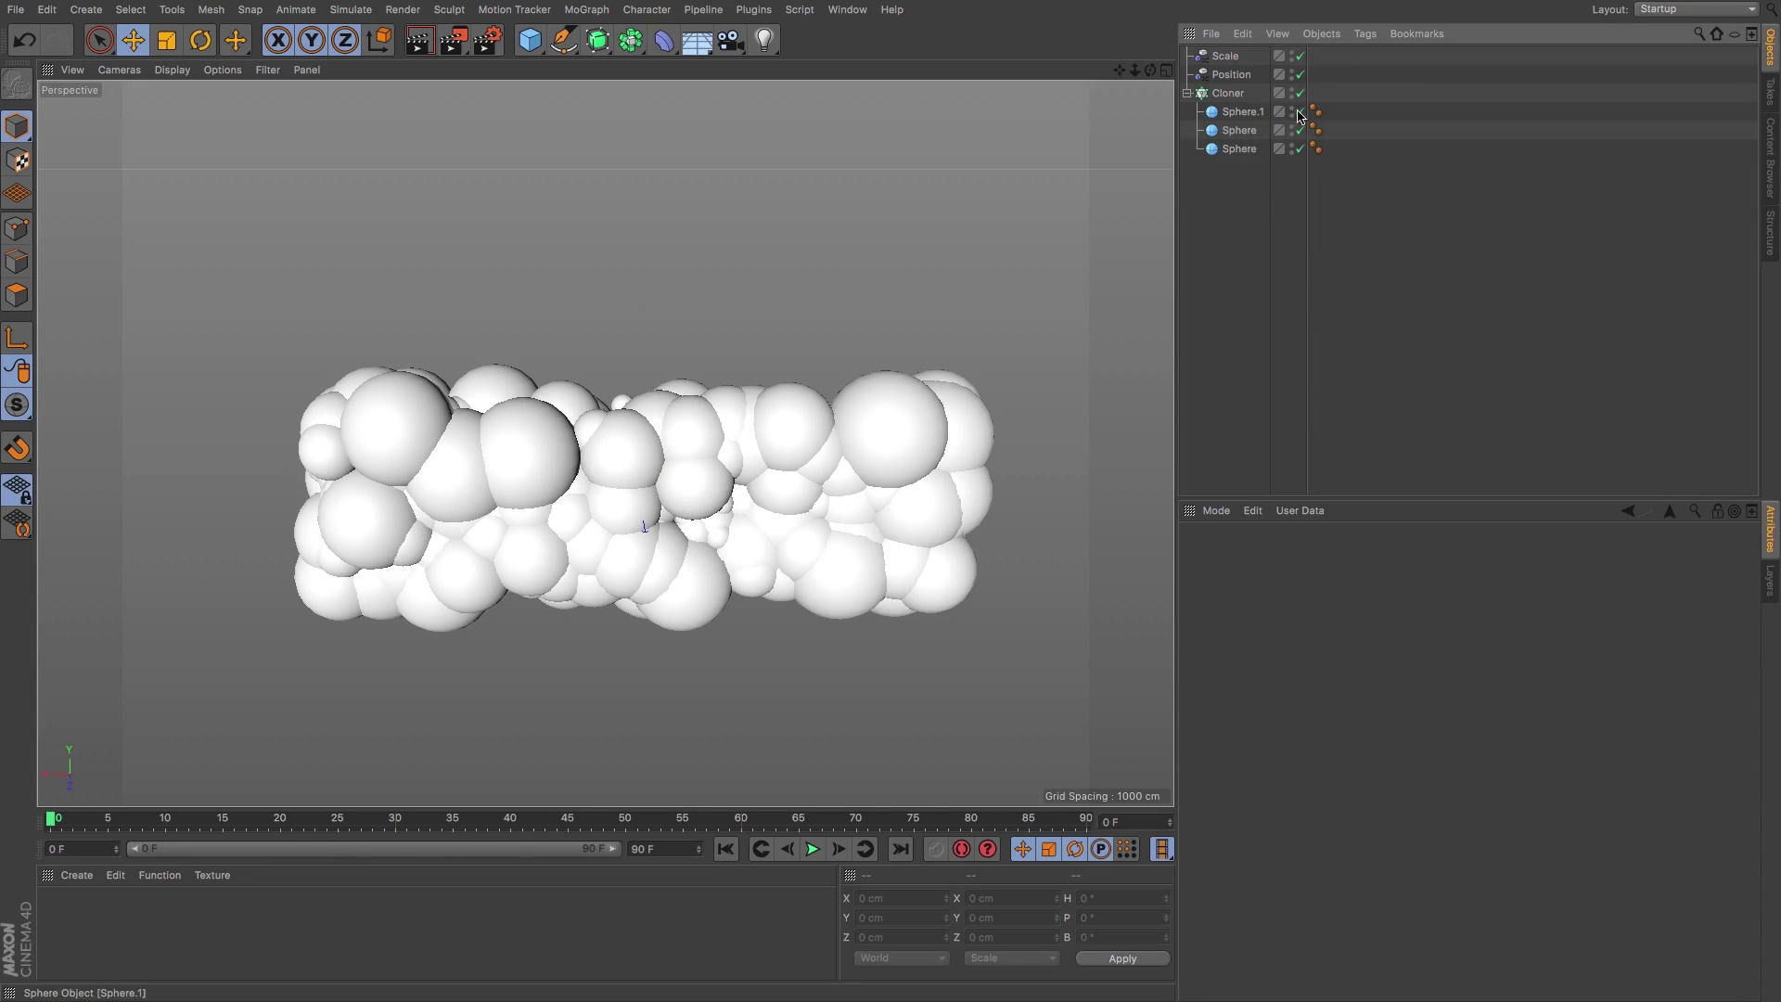
click(1243, 112)
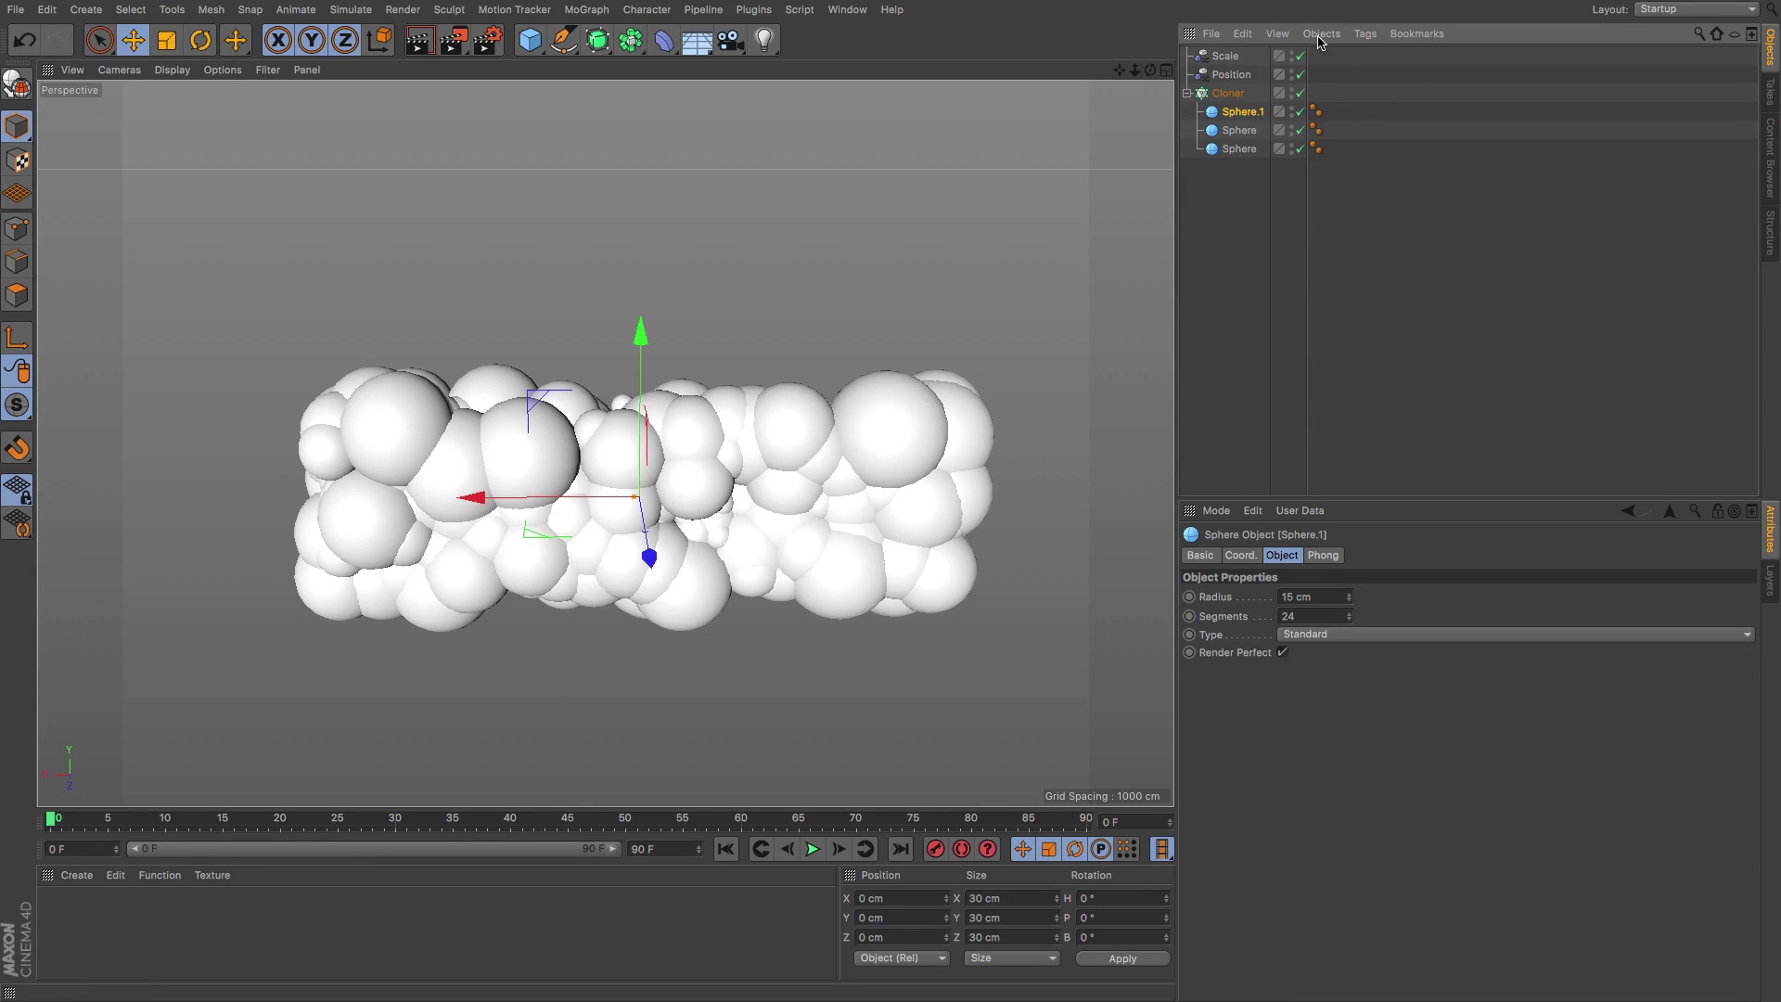
click(1365, 37)
mouse_move(1447, 217)
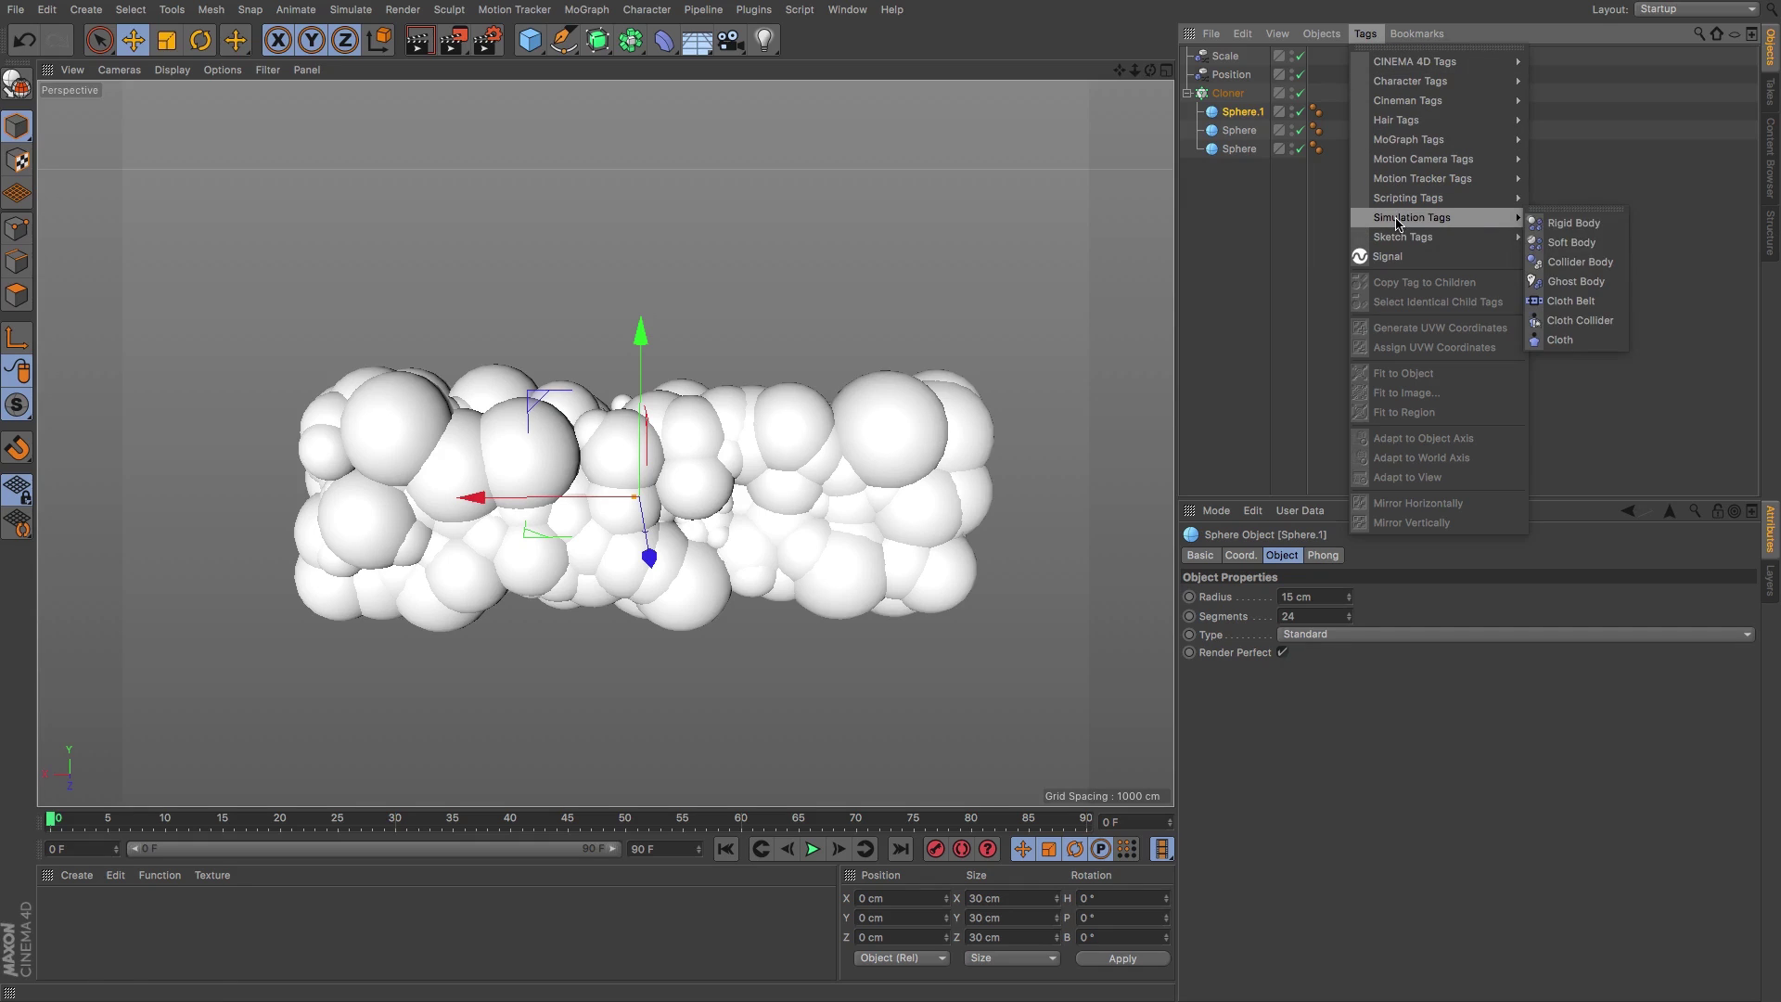
click(1580, 242)
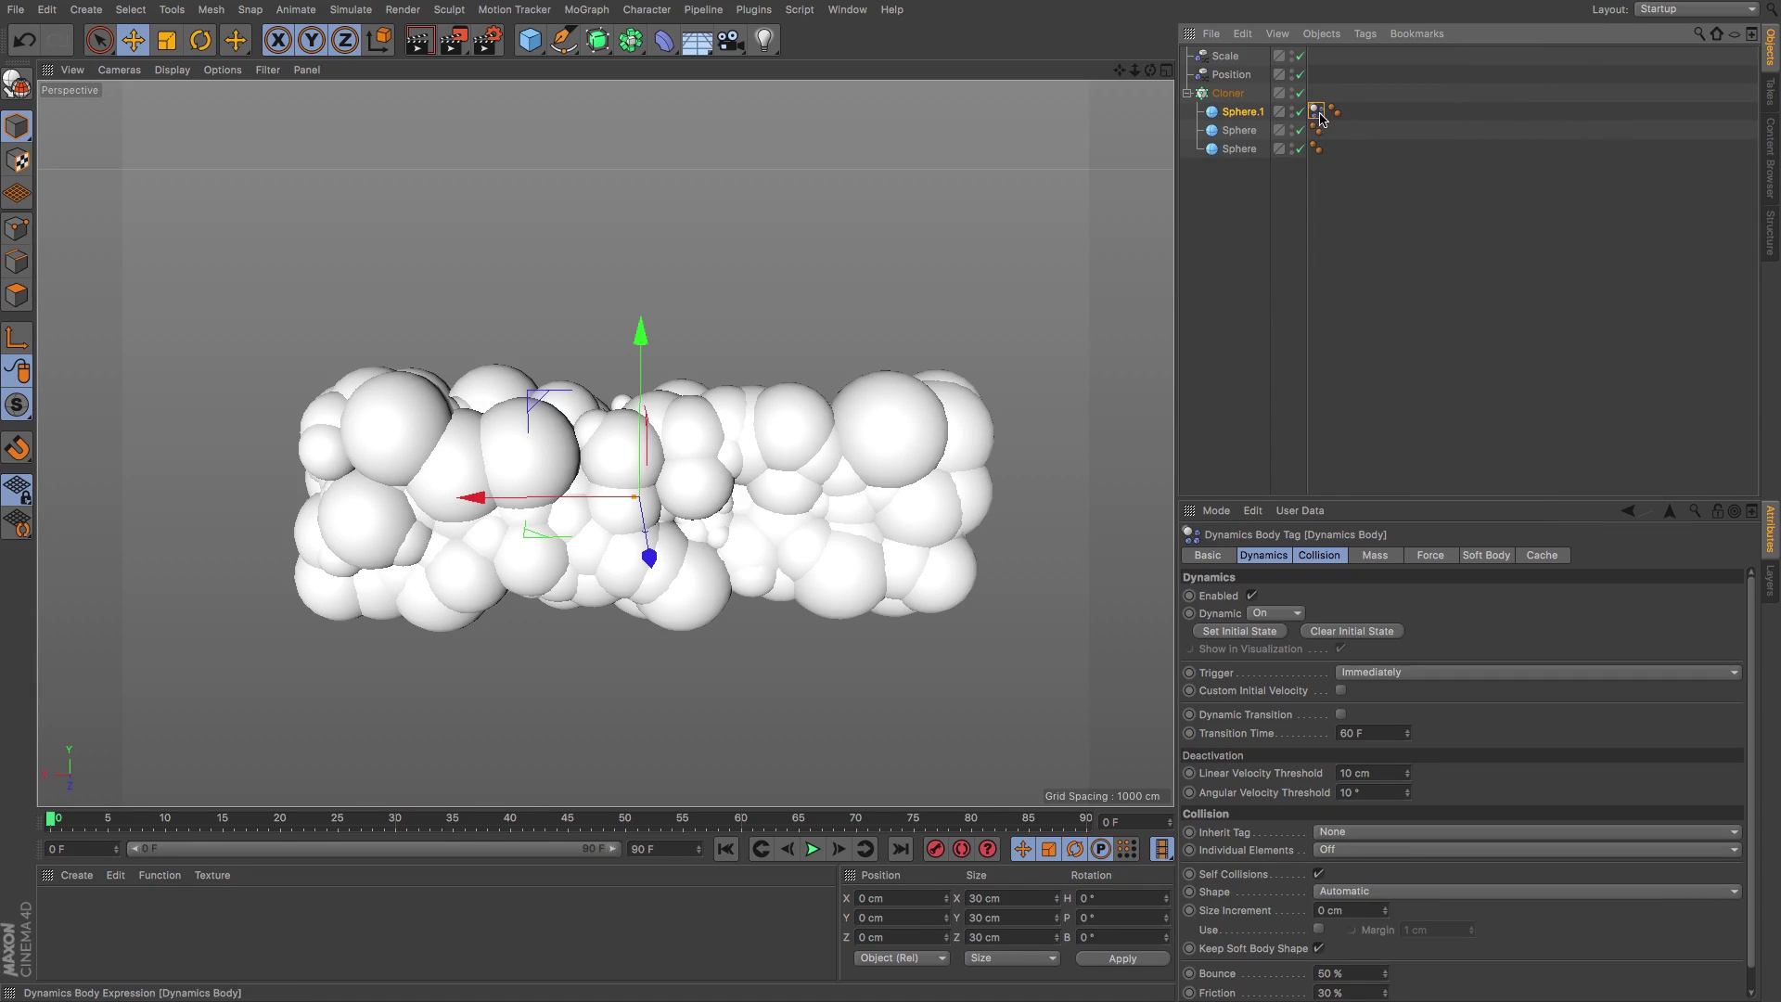
drag(1347, 117, 1343, 112)
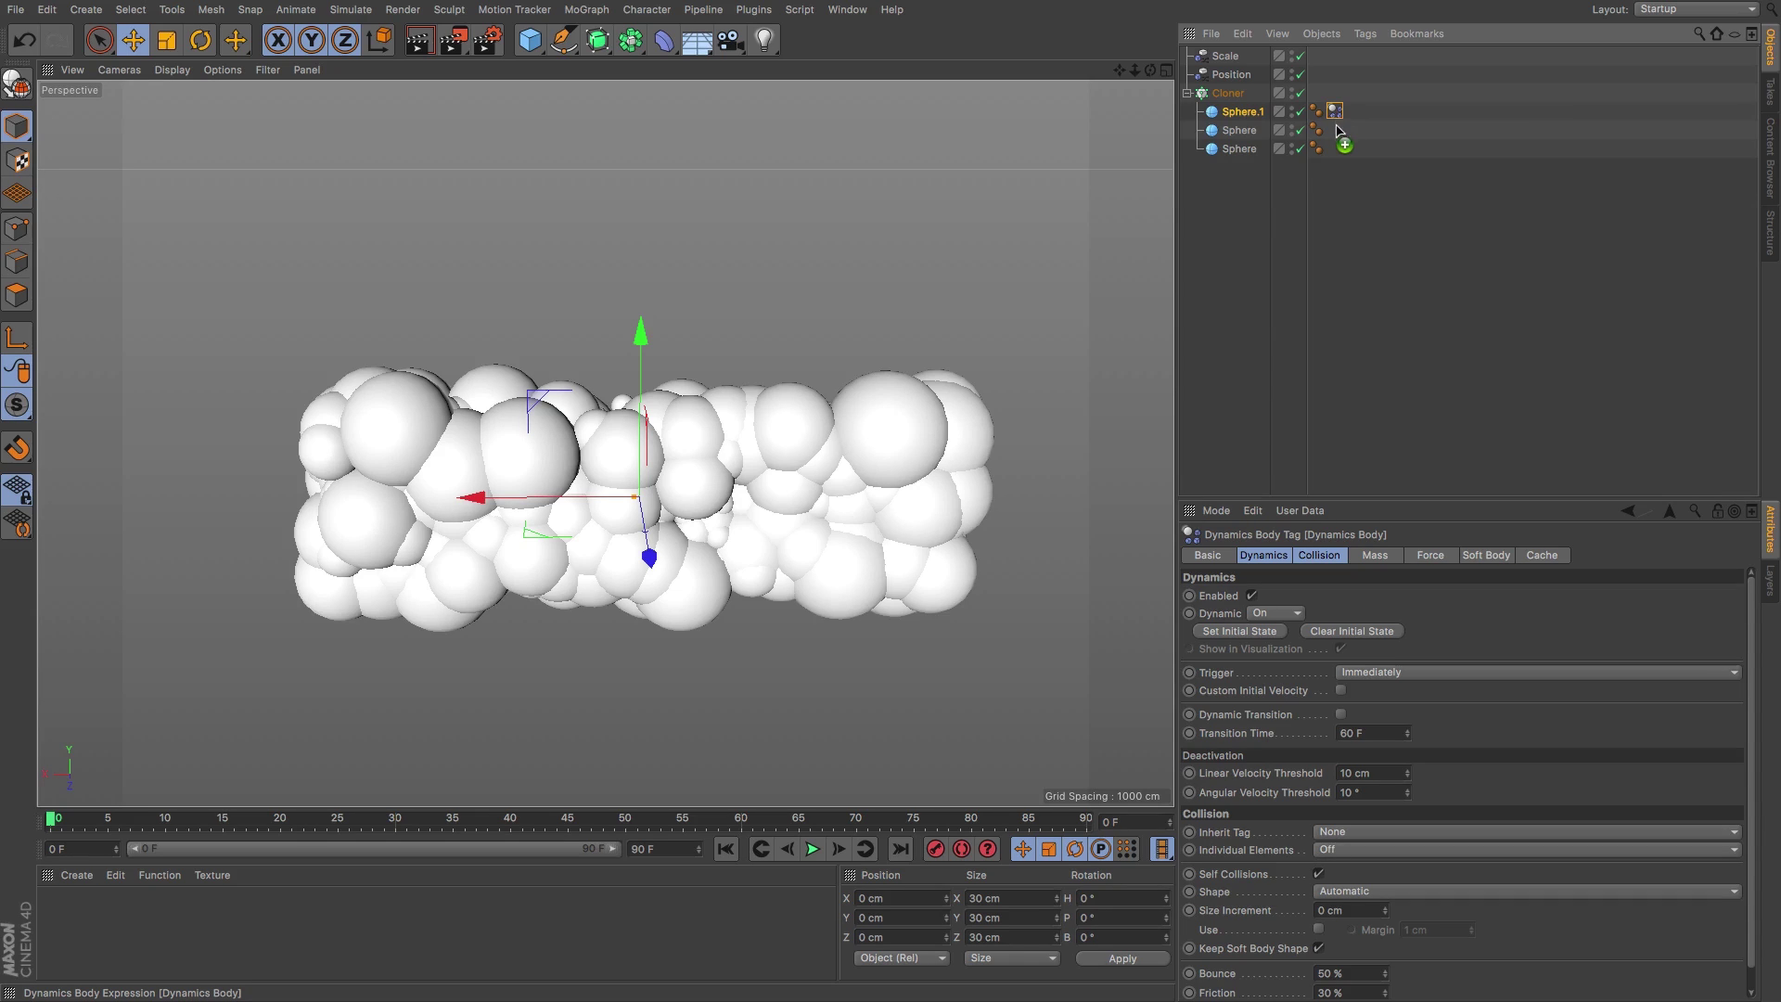
- Set Follow Position to 5 in the force settings of all three spheres' Dynamics Body tags
drag(1336, 131, 1336, 89)
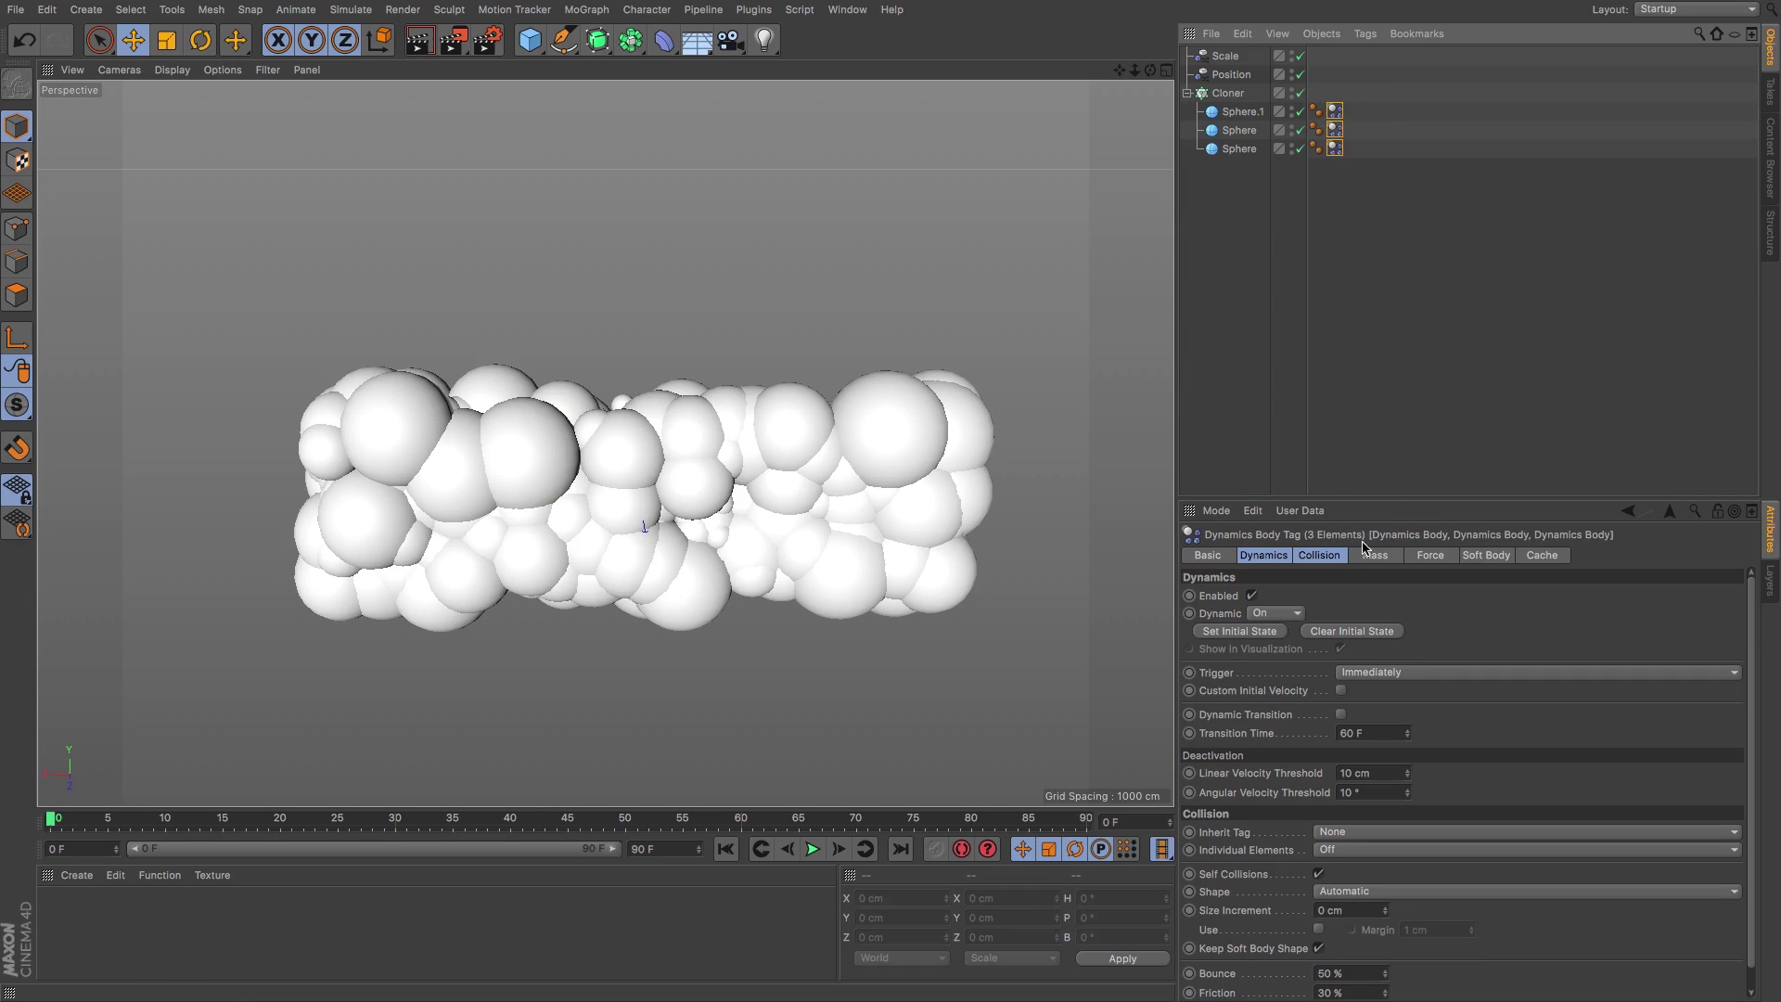
click(1428, 557)
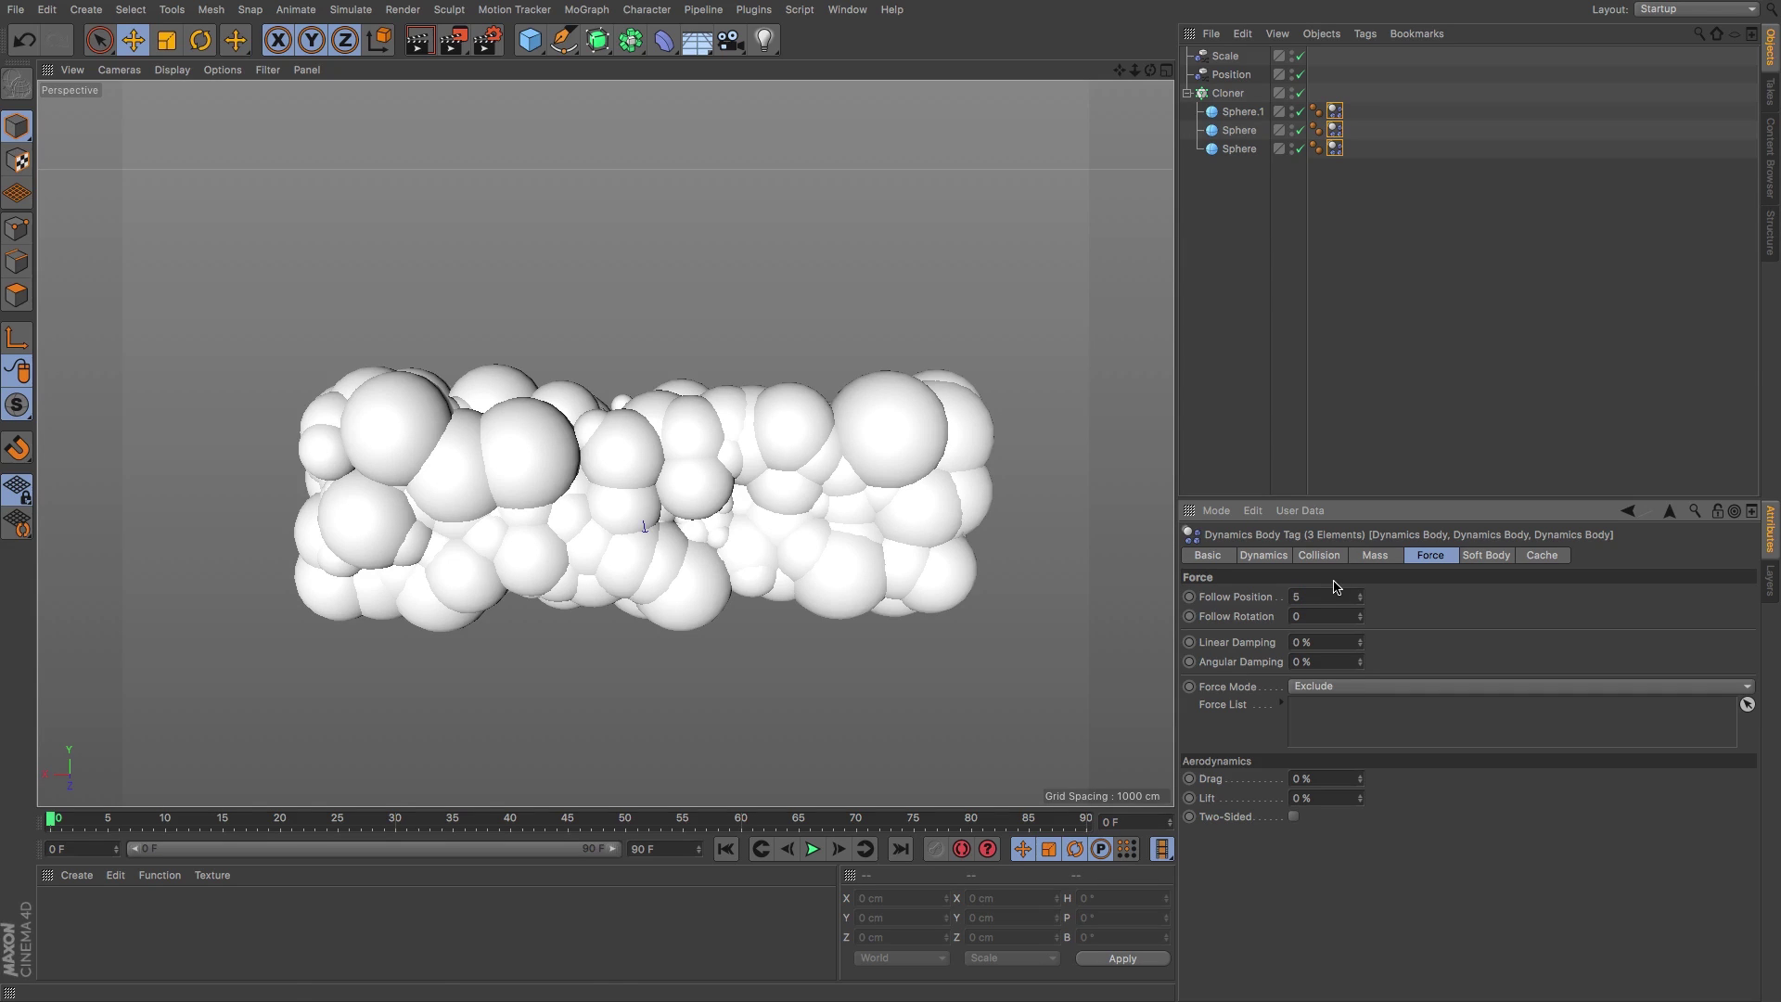
- Scrub the timeline and play the simulation from the start to check how the spheres collide and spread
click(199, 822)
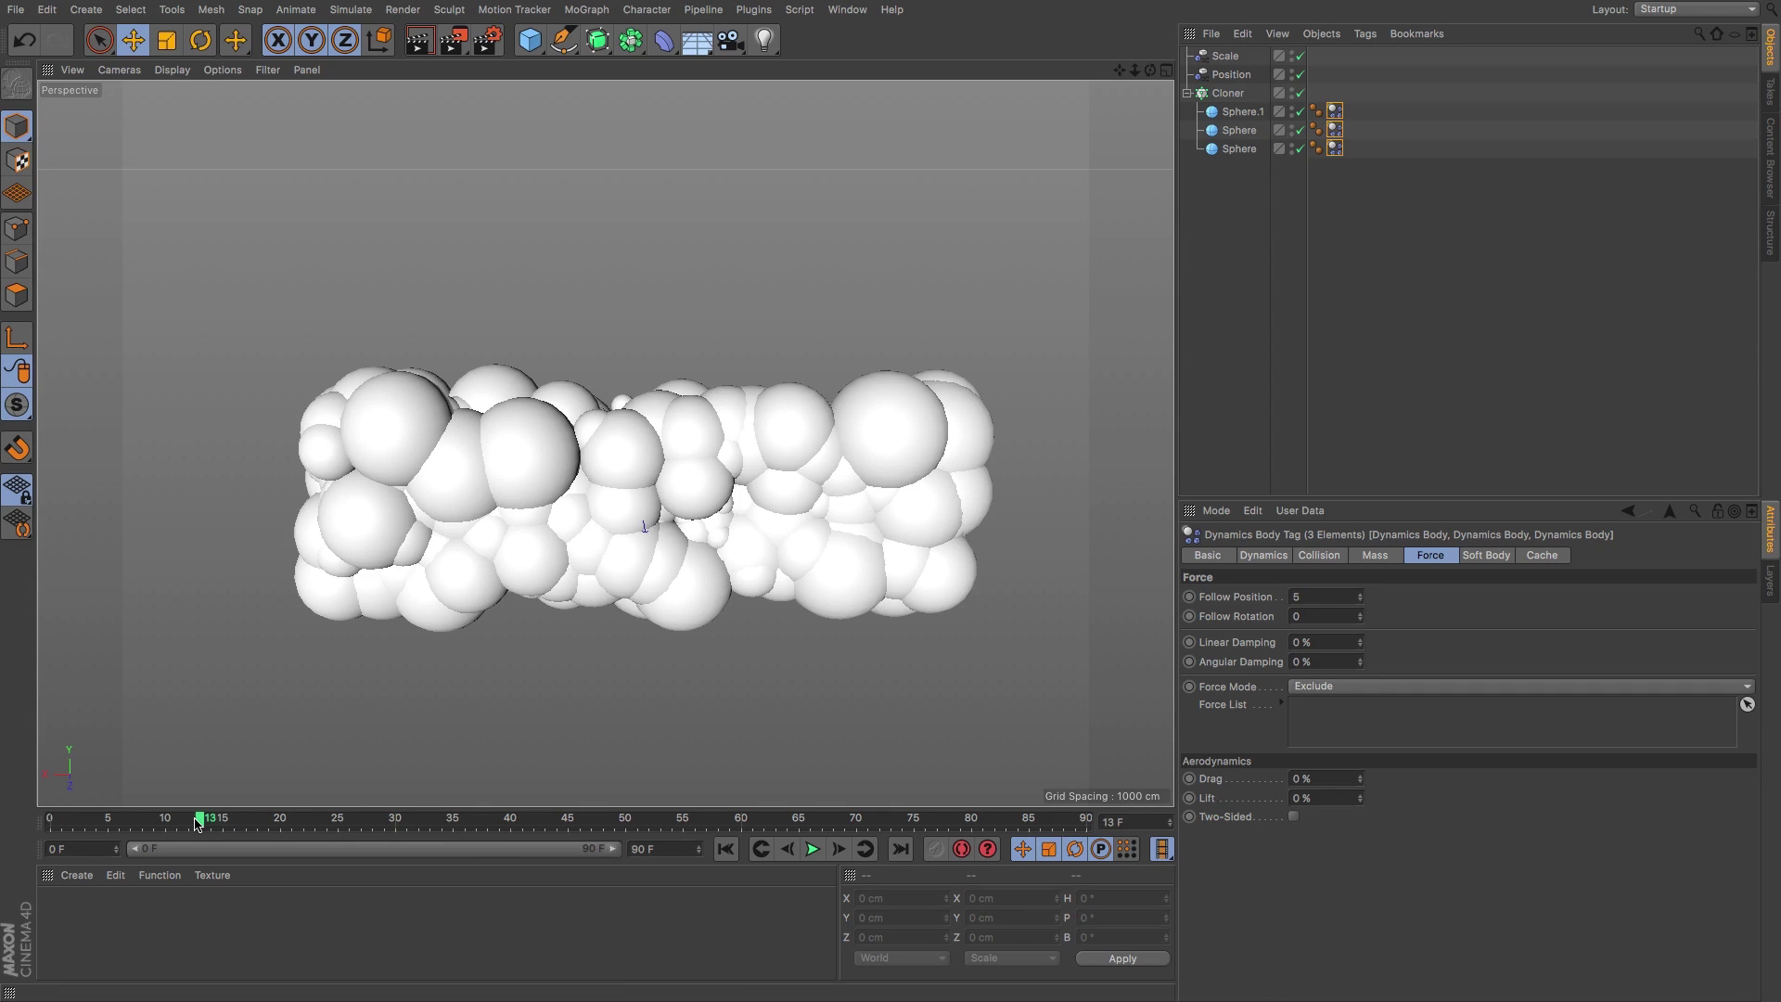
click(248, 822)
drag(247, 823, 51, 822)
key(F8)
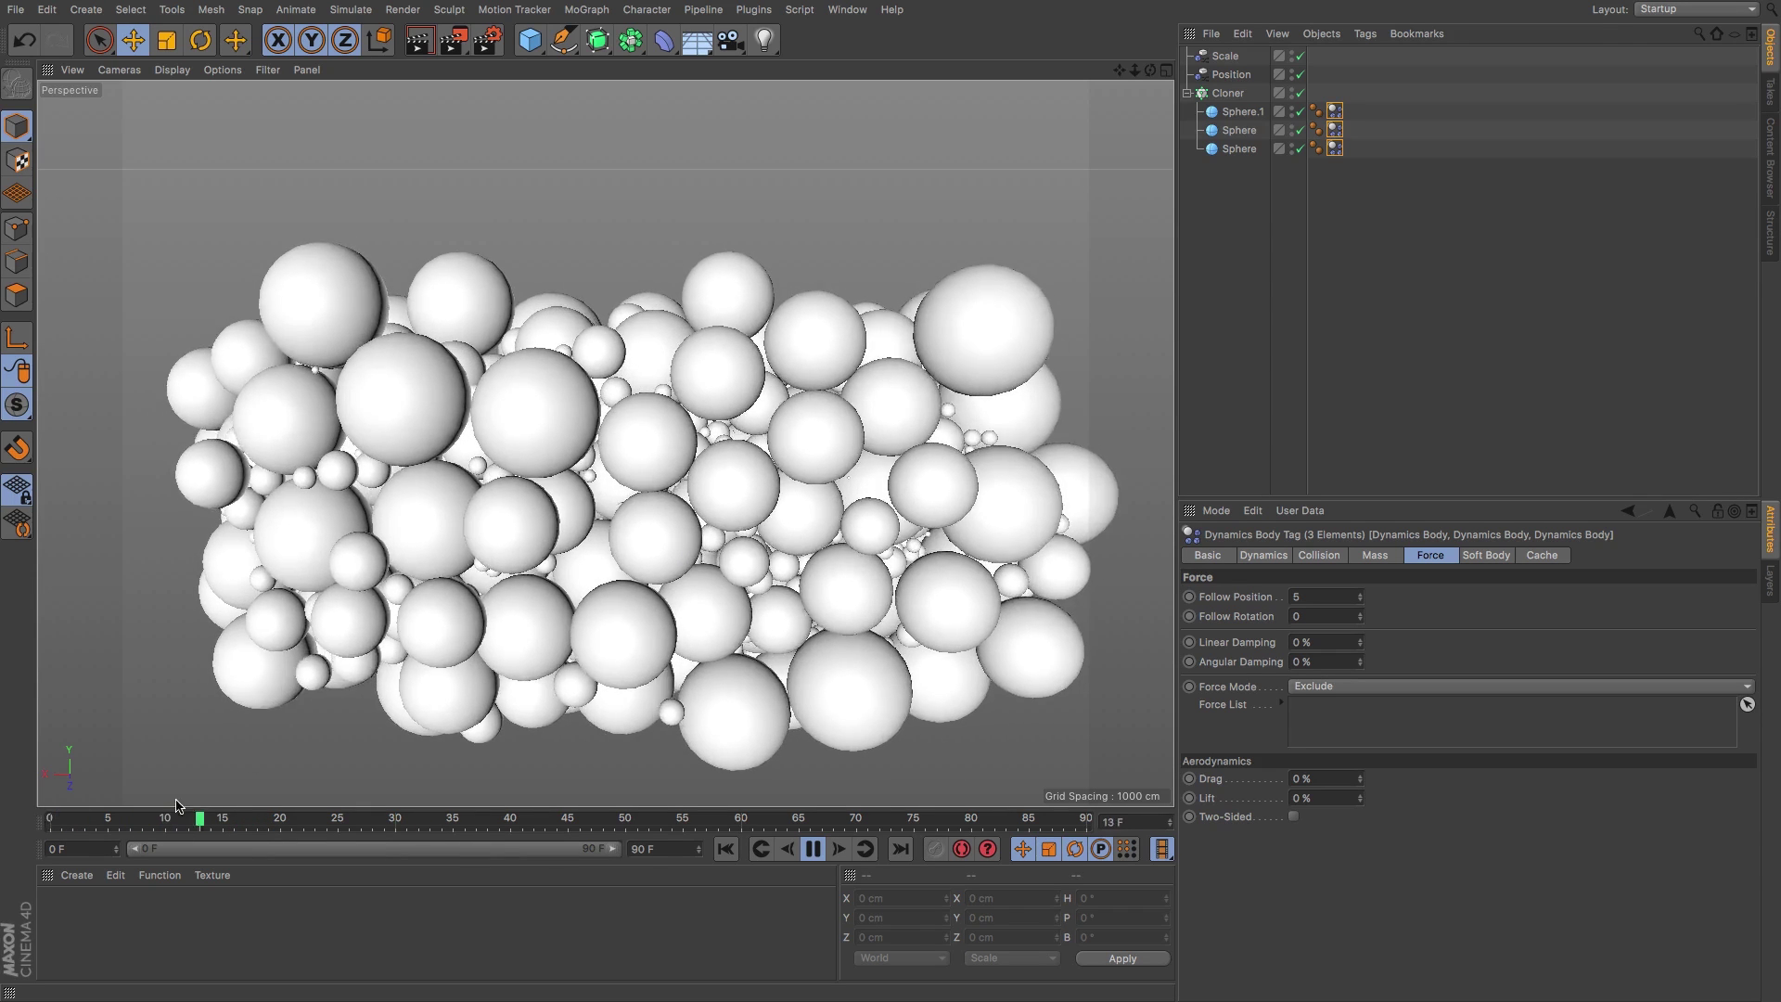
key(shift+f)
drag(51, 820, 106, 820)
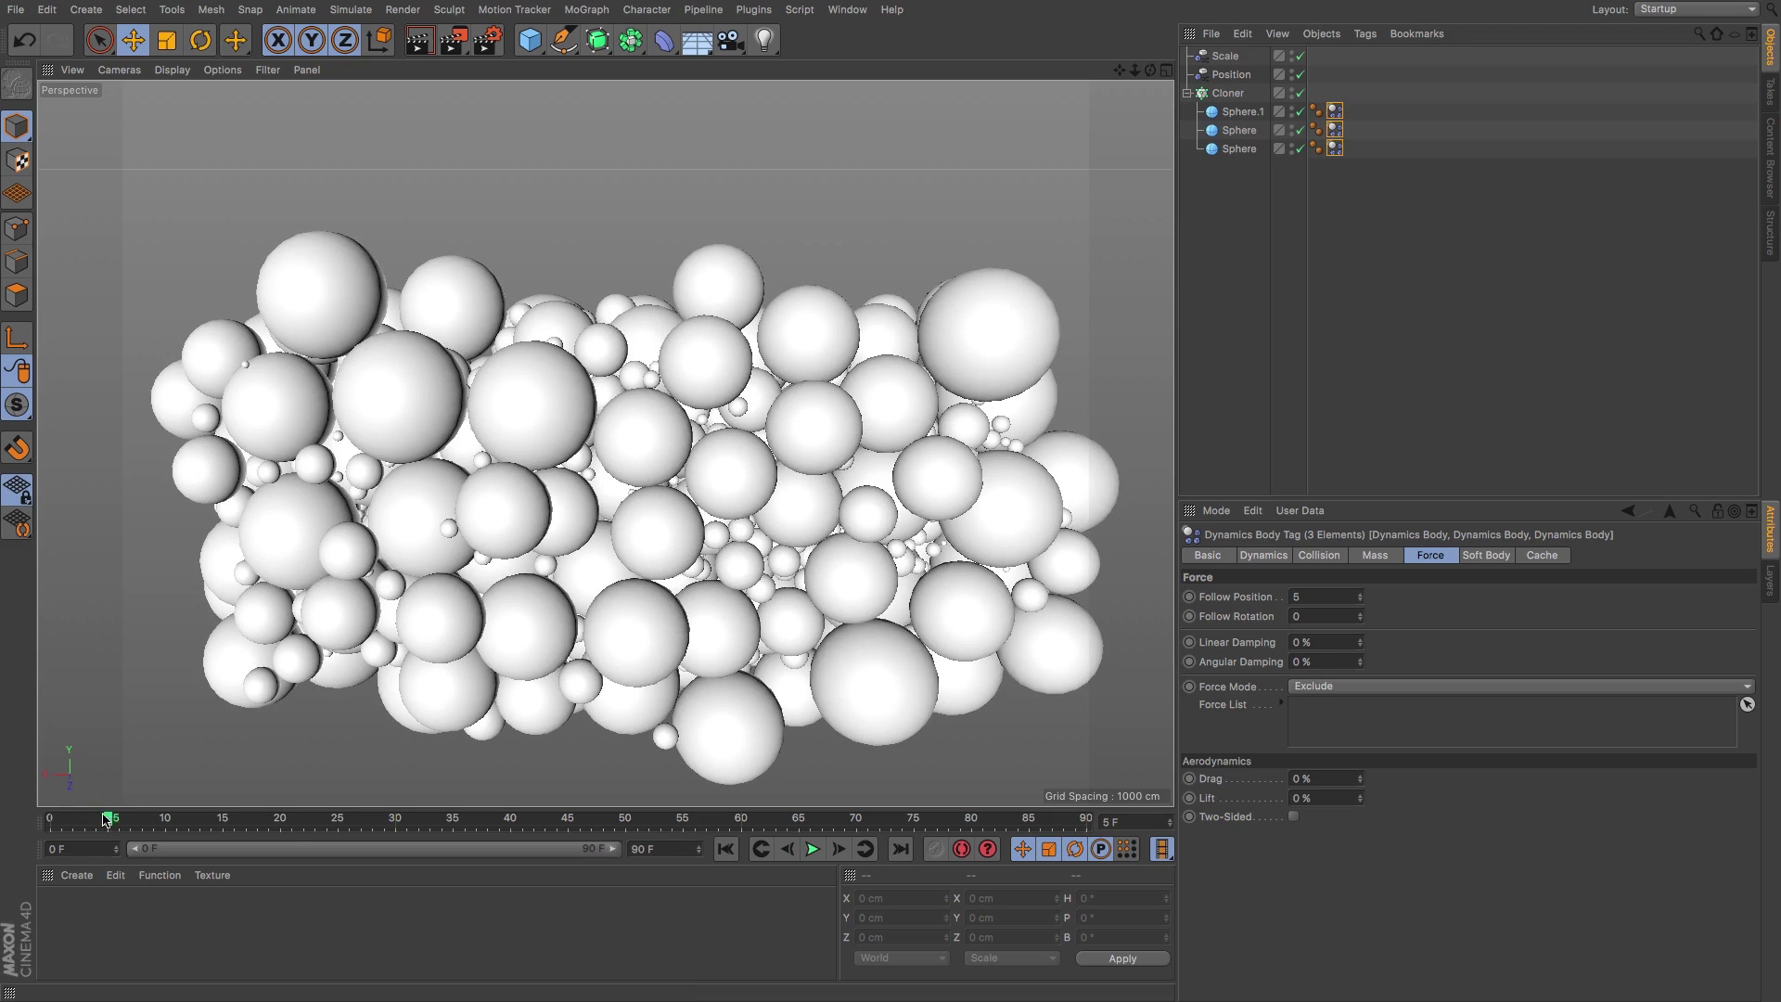
click(74, 812)
key(F8)
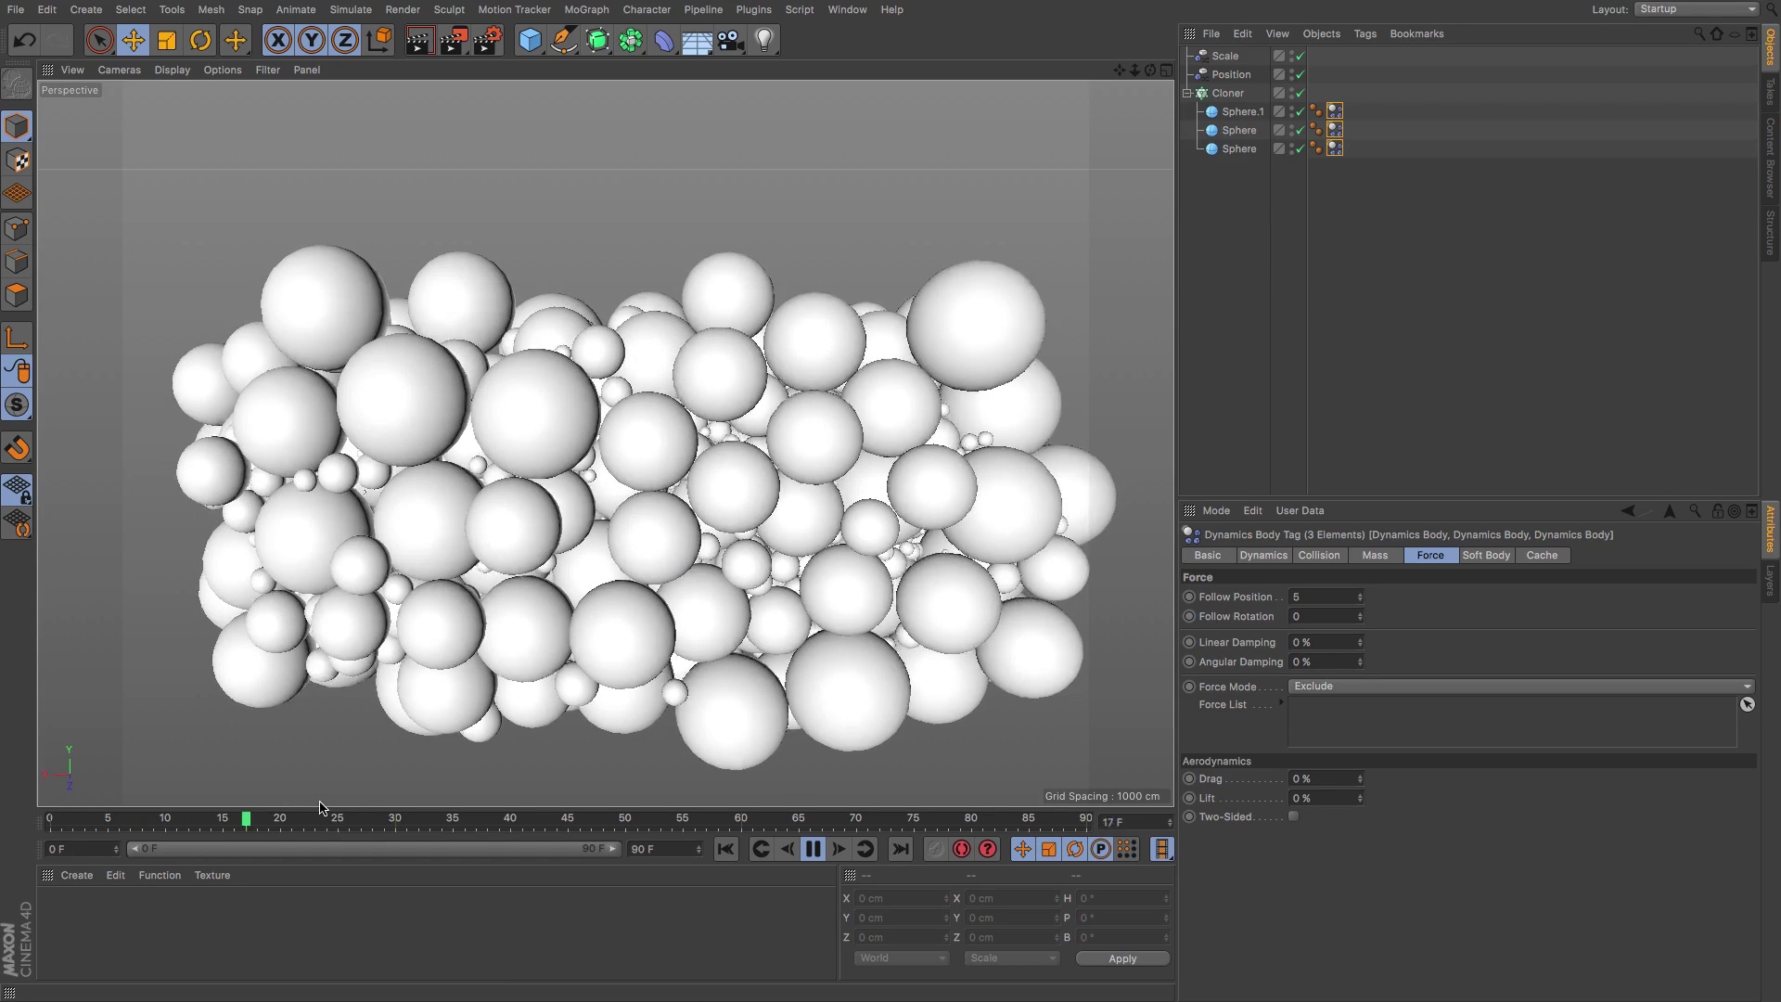
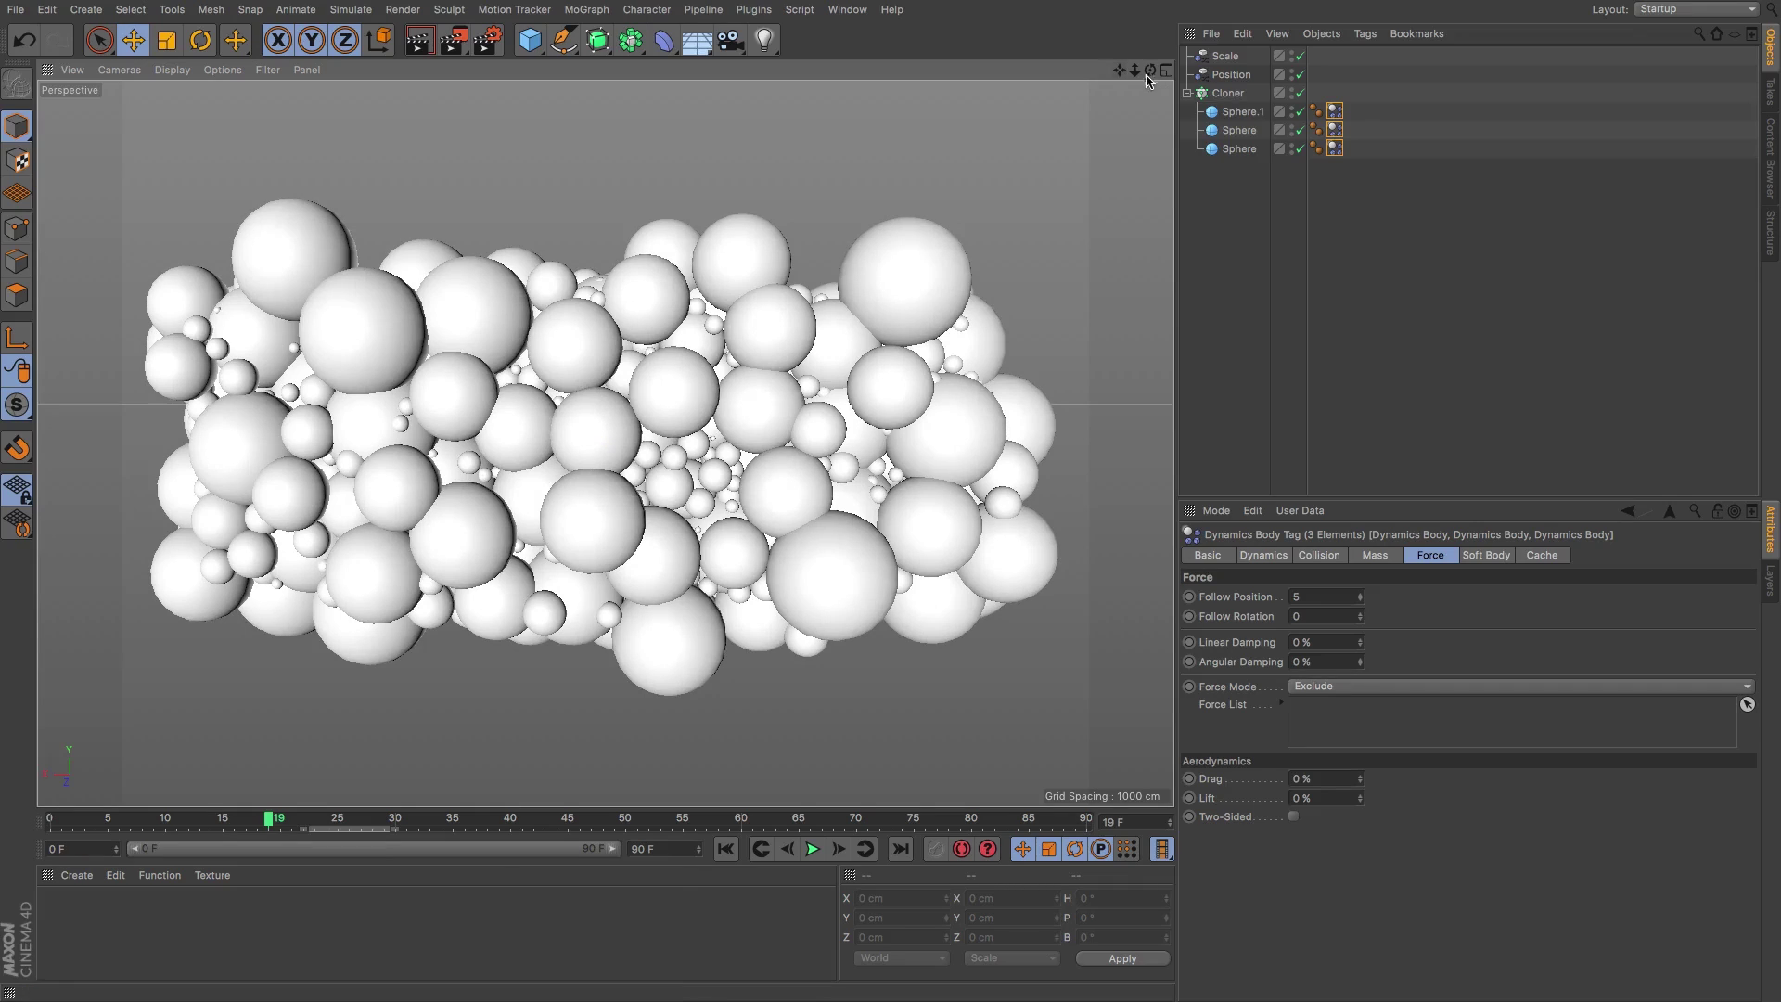
- Set Follow Position to 8 for the three Dynamics Body tags and rerun the simulation from the start to frame 17
drag(1134, 70, 637, 119)
click(1323, 597)
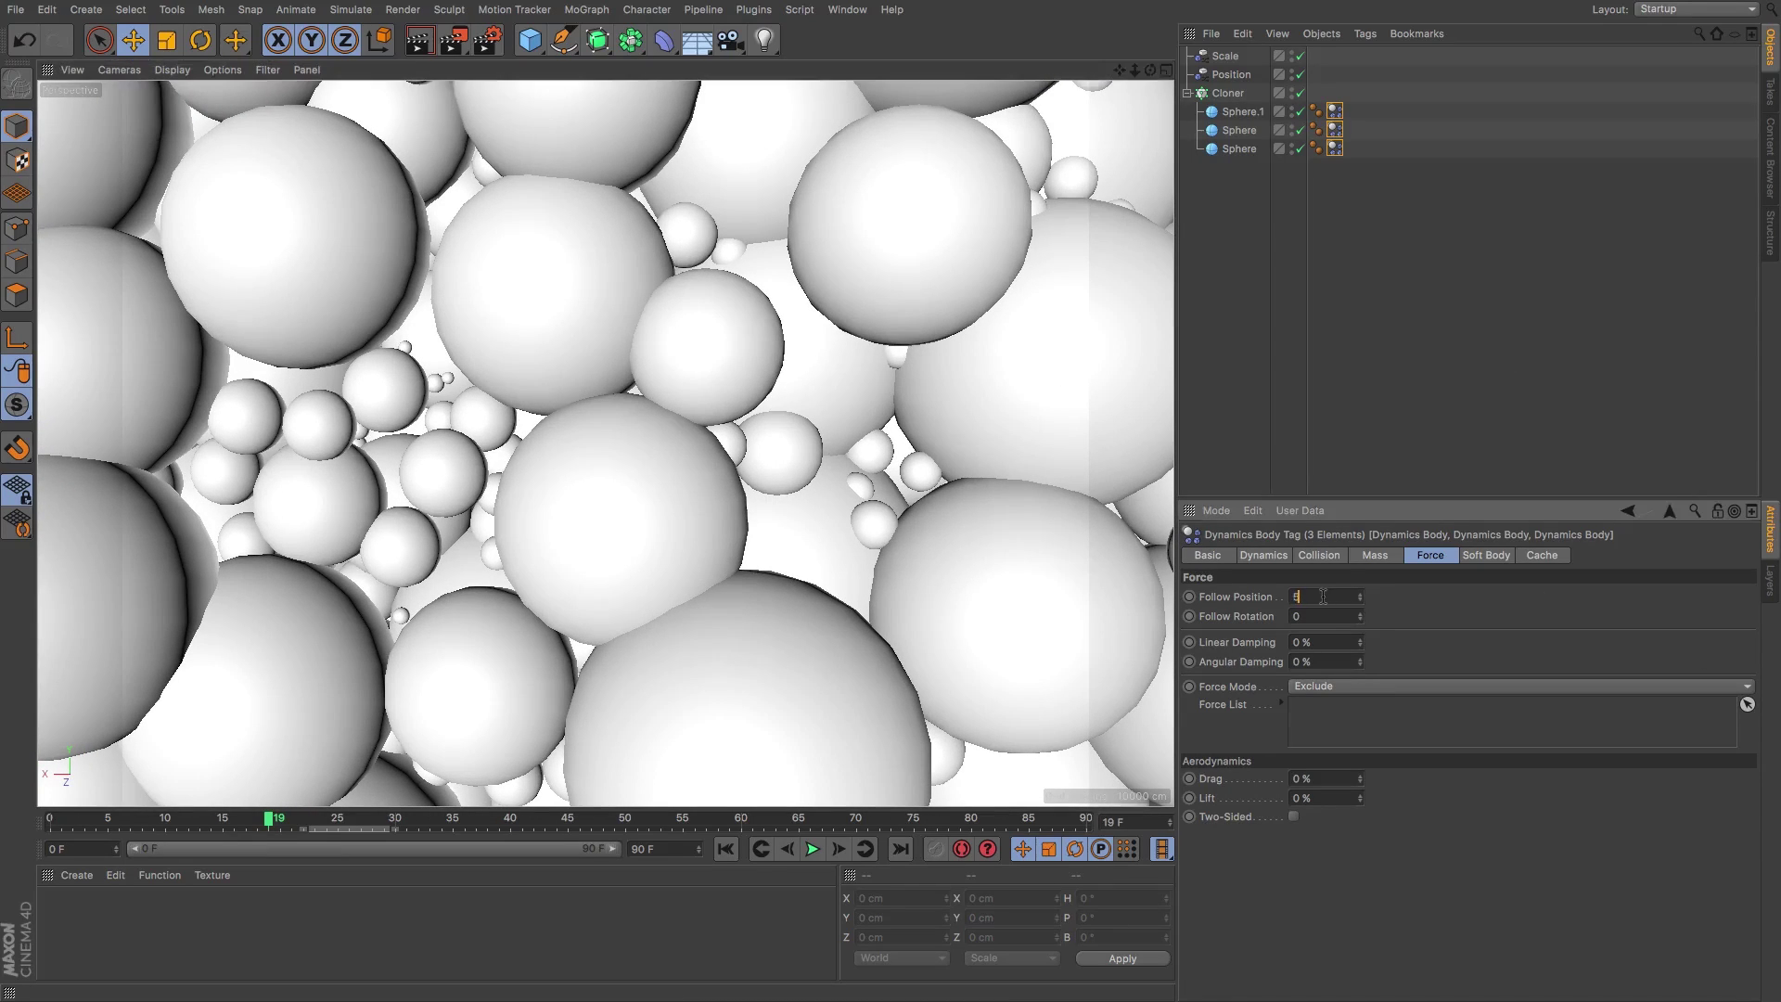
click(1345, 597)
key(Return)
click(726, 848)
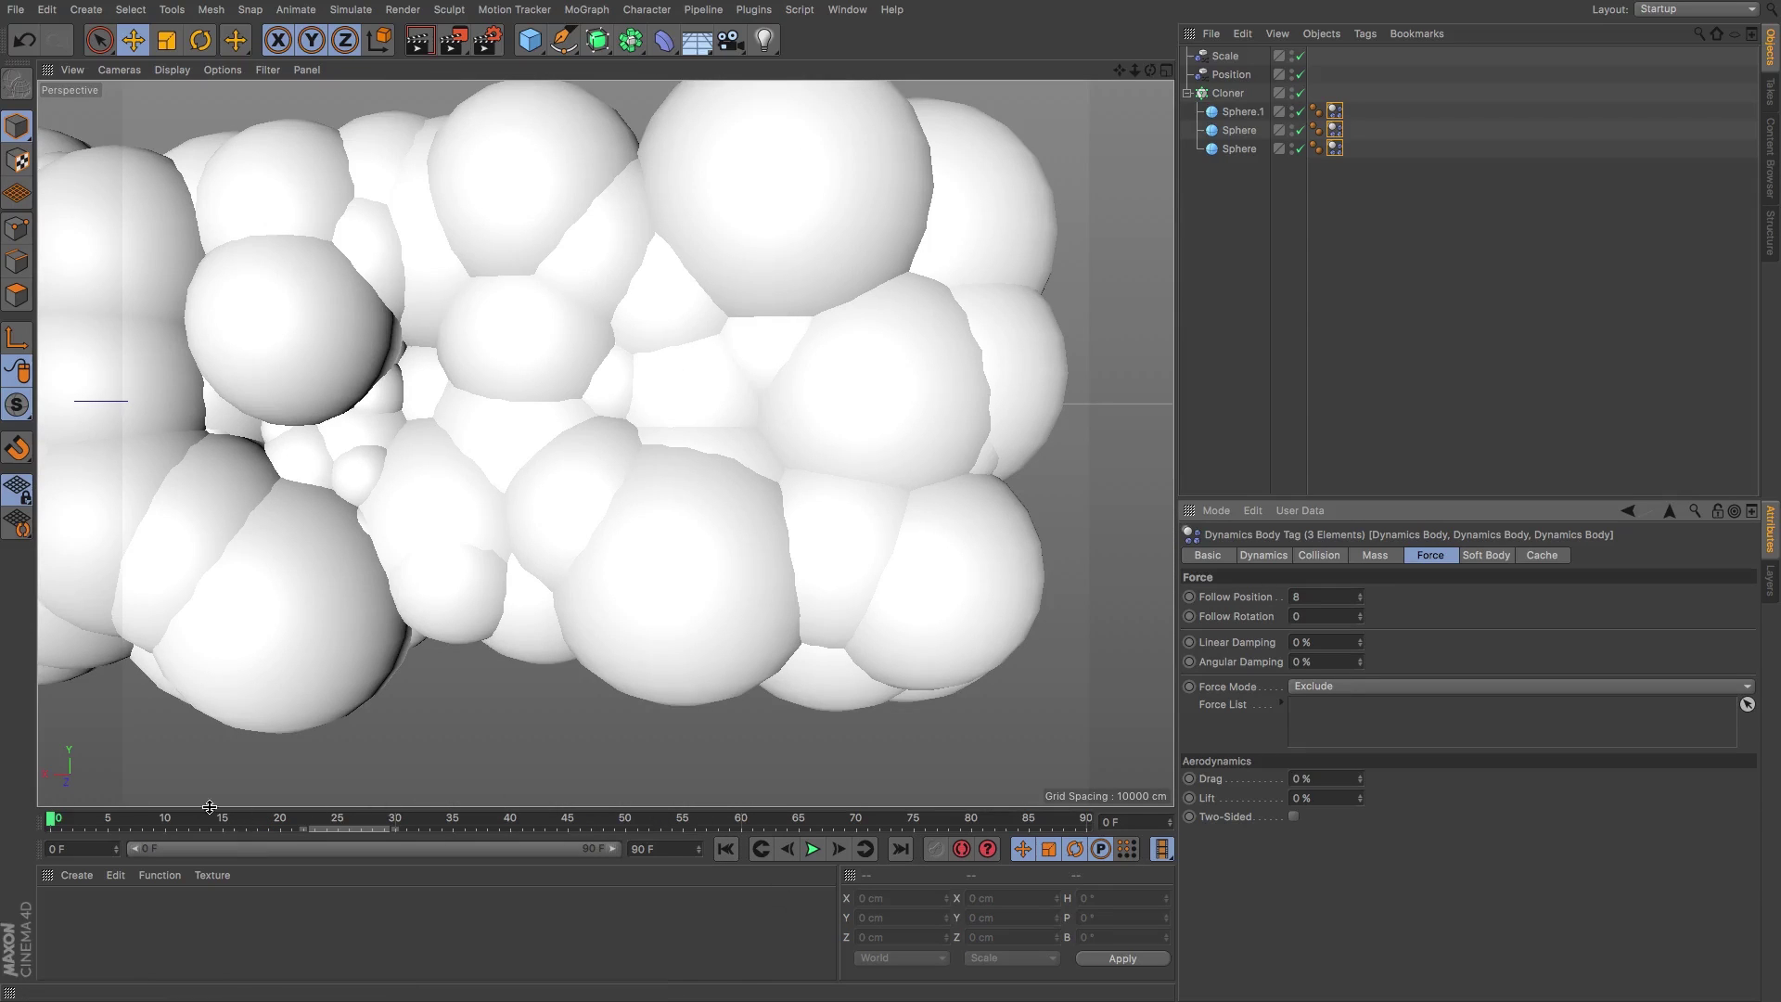
click(168, 820)
drag(180, 822, 248, 822)
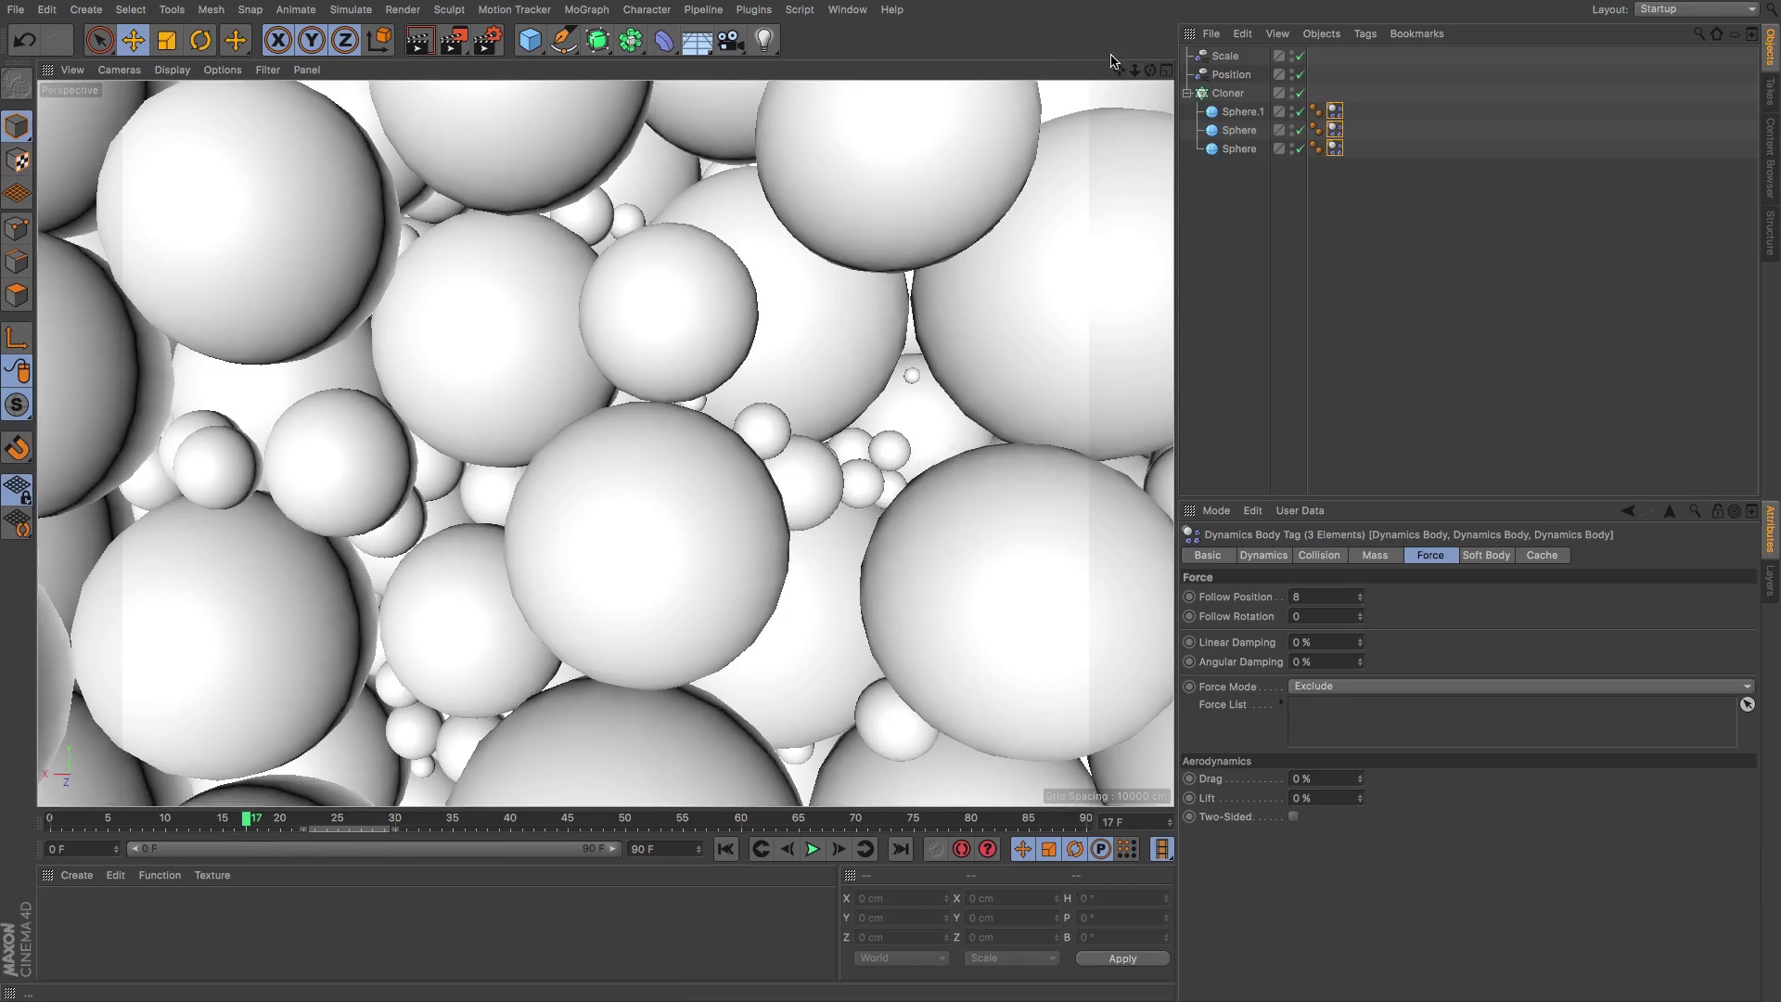
- Frame a close-up of the spheres and add a camera object from that view
drag(1119, 70, 1191, 39)
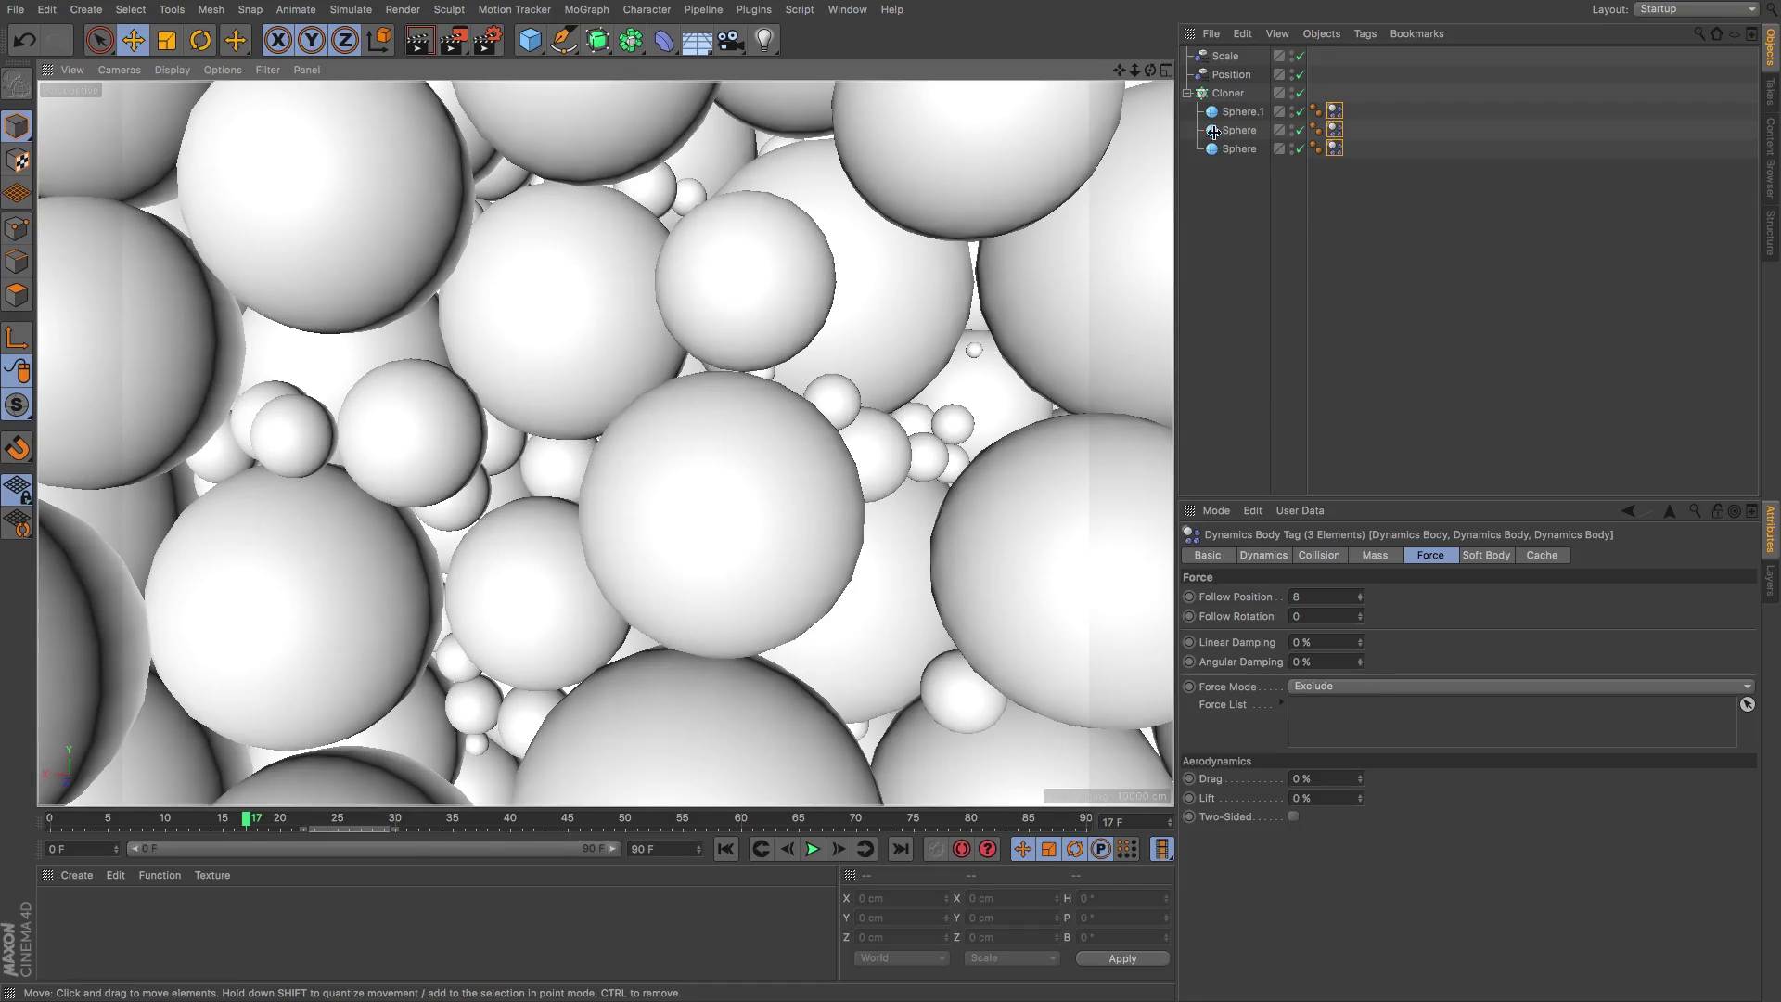
click(730, 40)
click(794, 66)
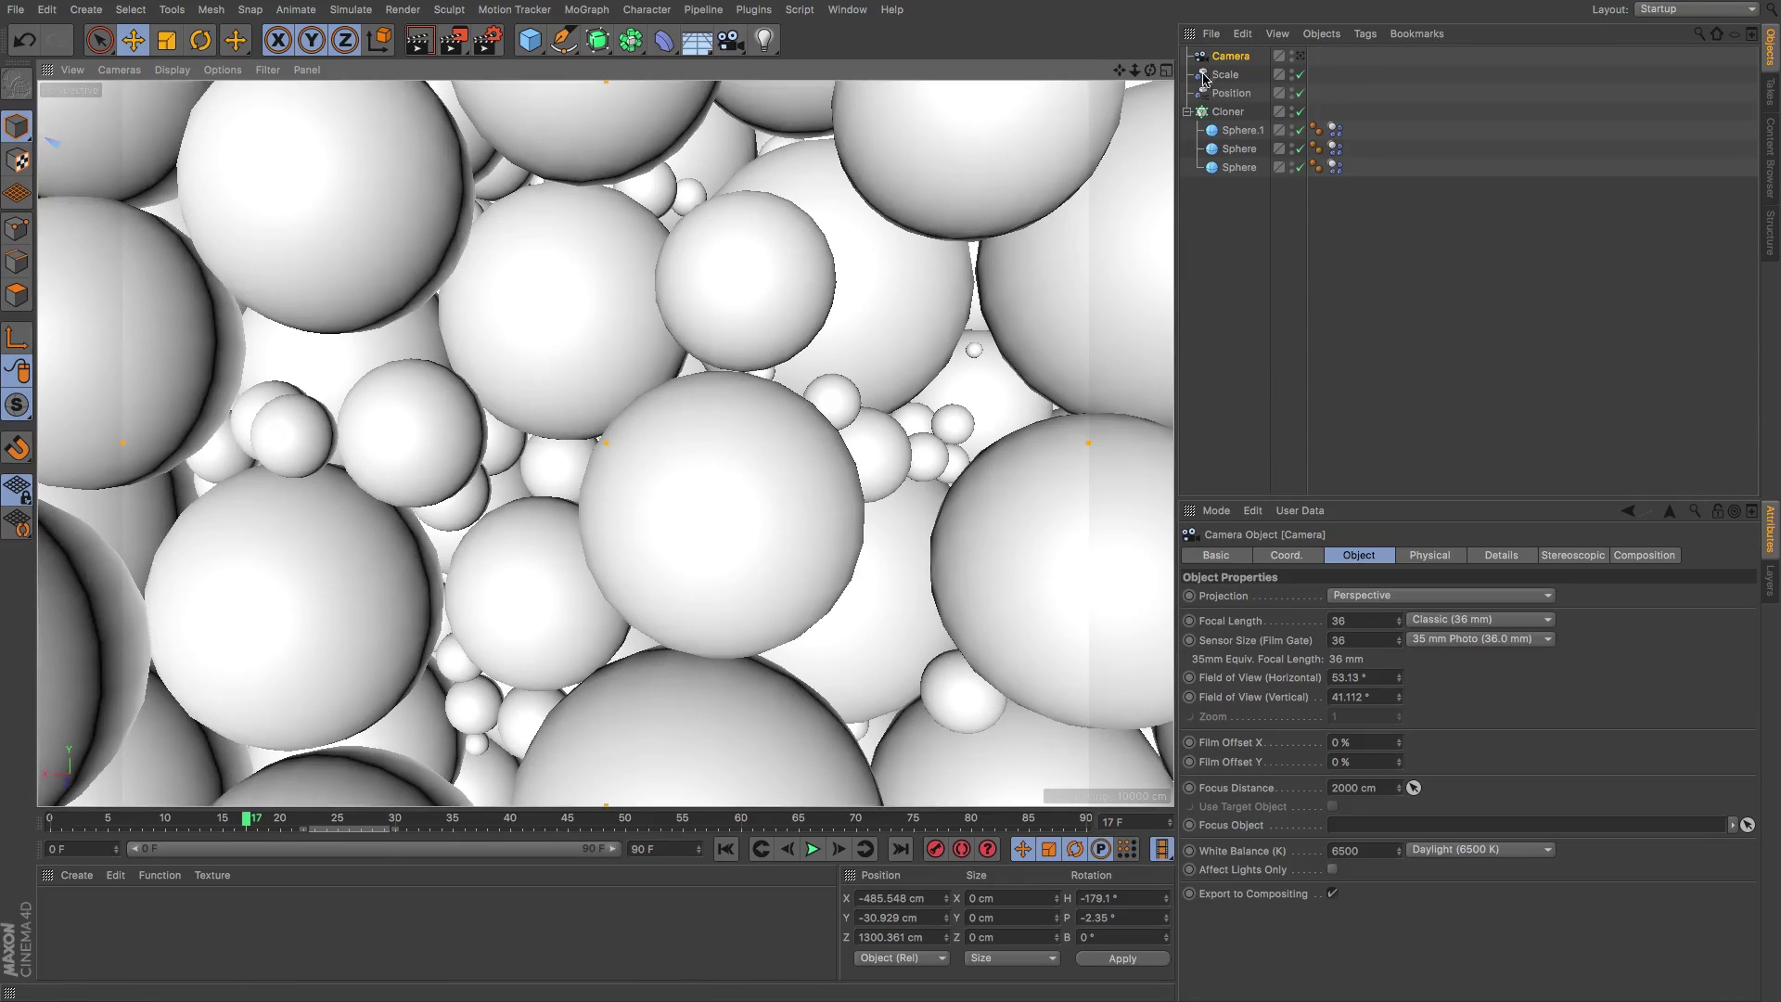
- Add a Plain effector with its position transform disabled and include it in the Cloner's effectors list
drag(1137, 71, 816, 139)
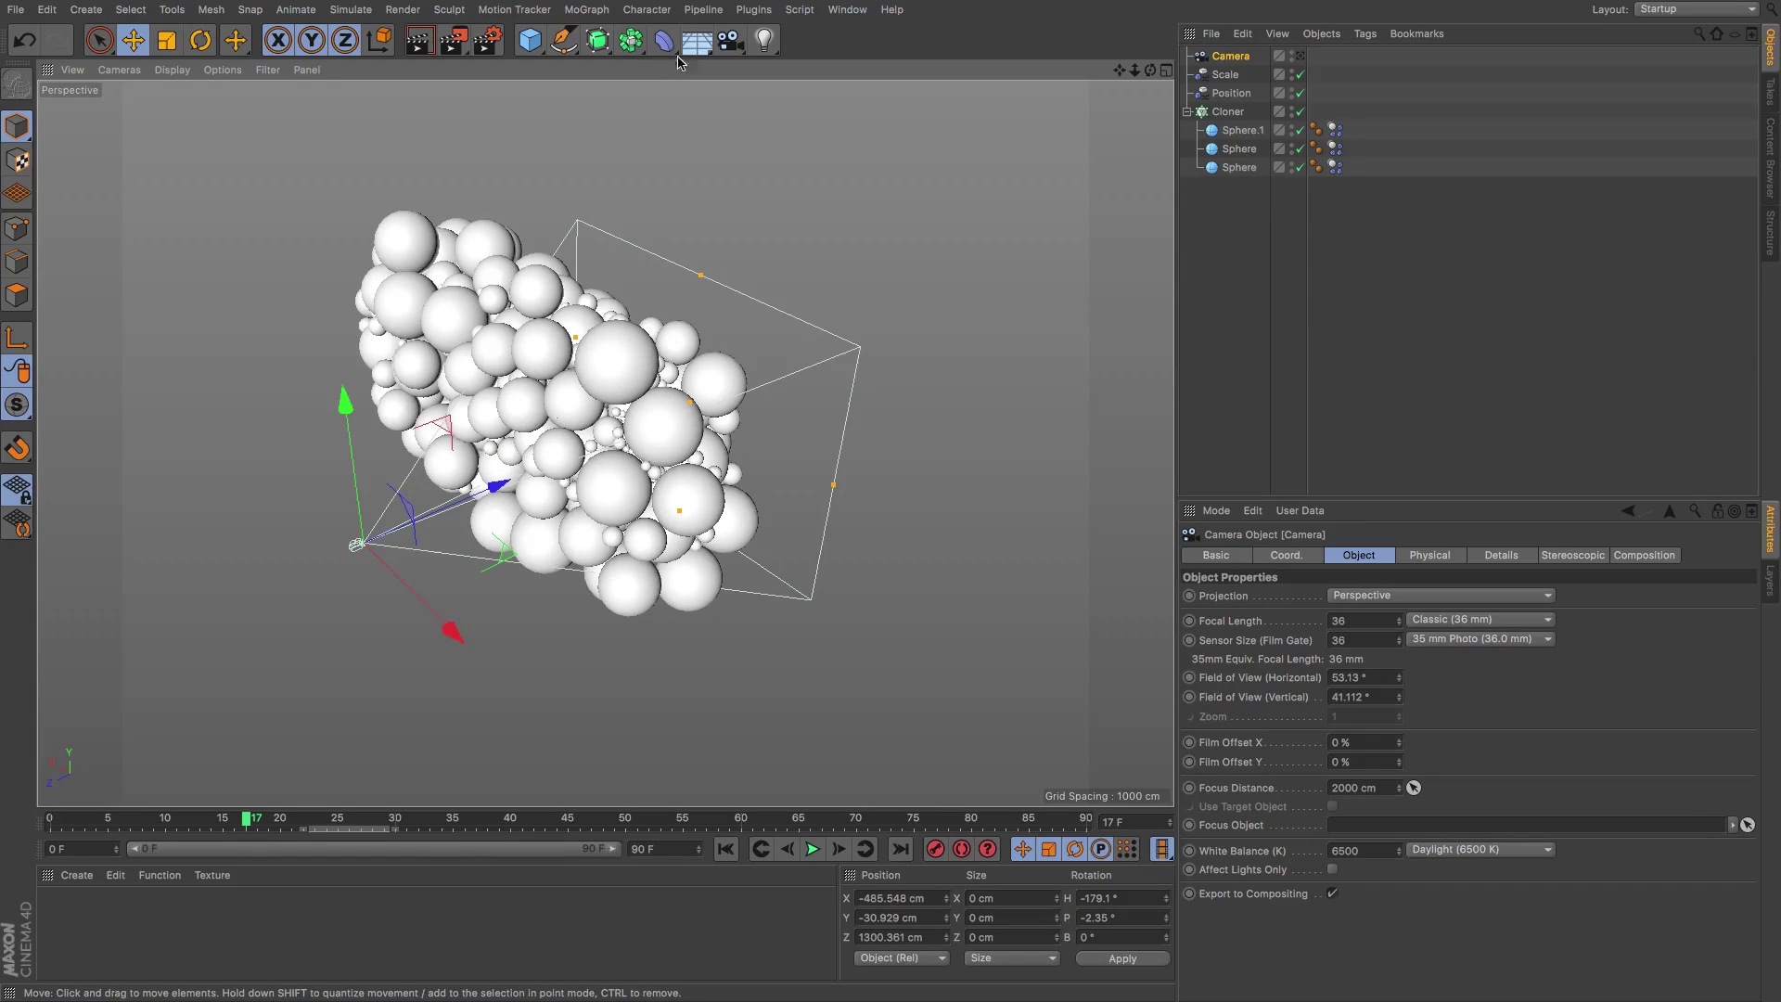
click(585, 11)
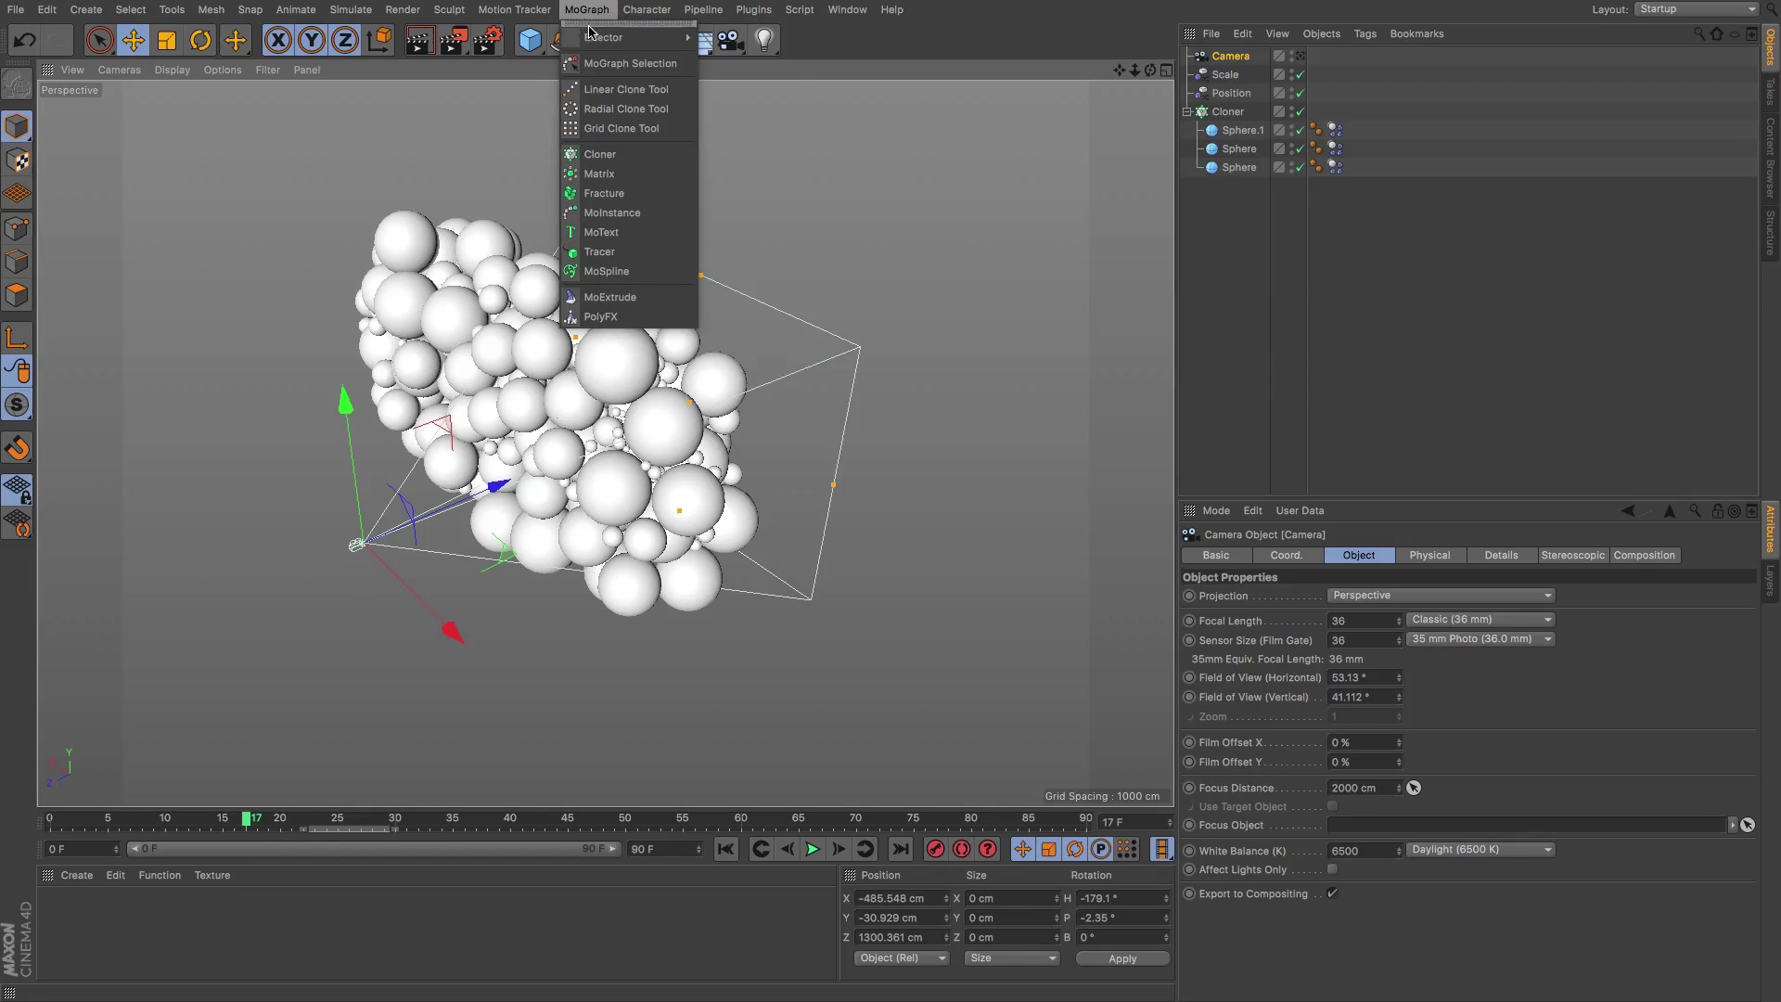
mouse_move(609, 46)
click(730, 63)
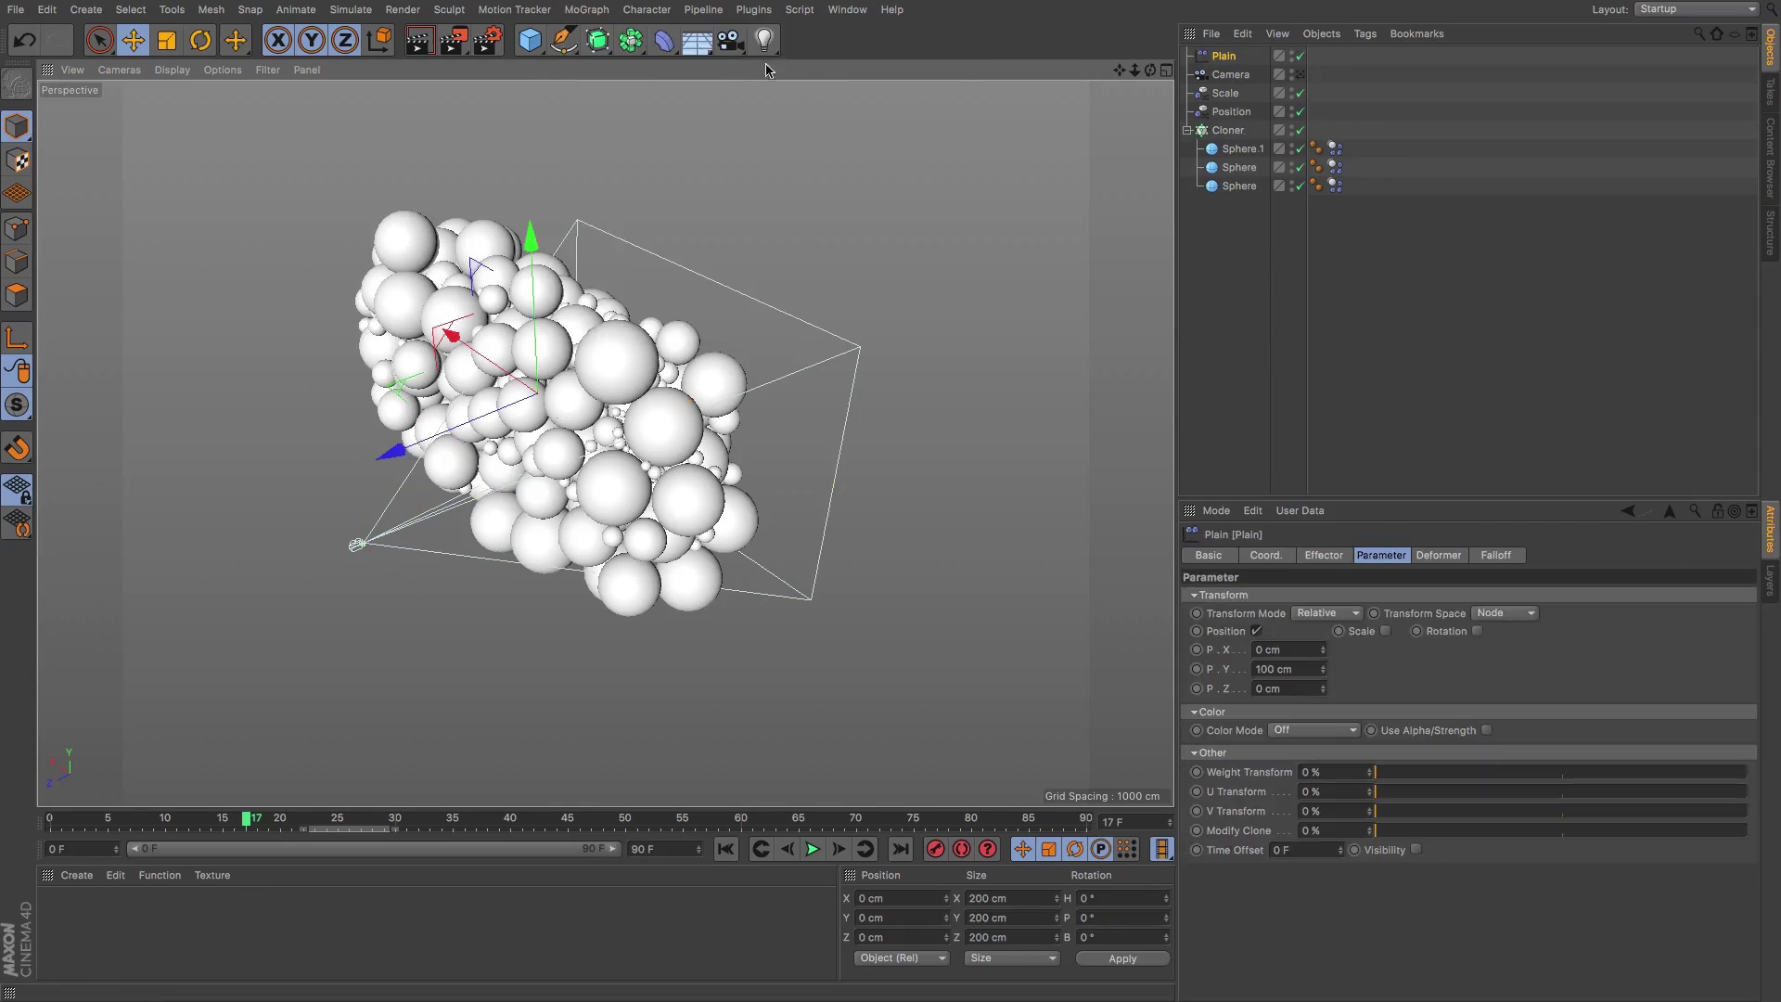
click(1257, 631)
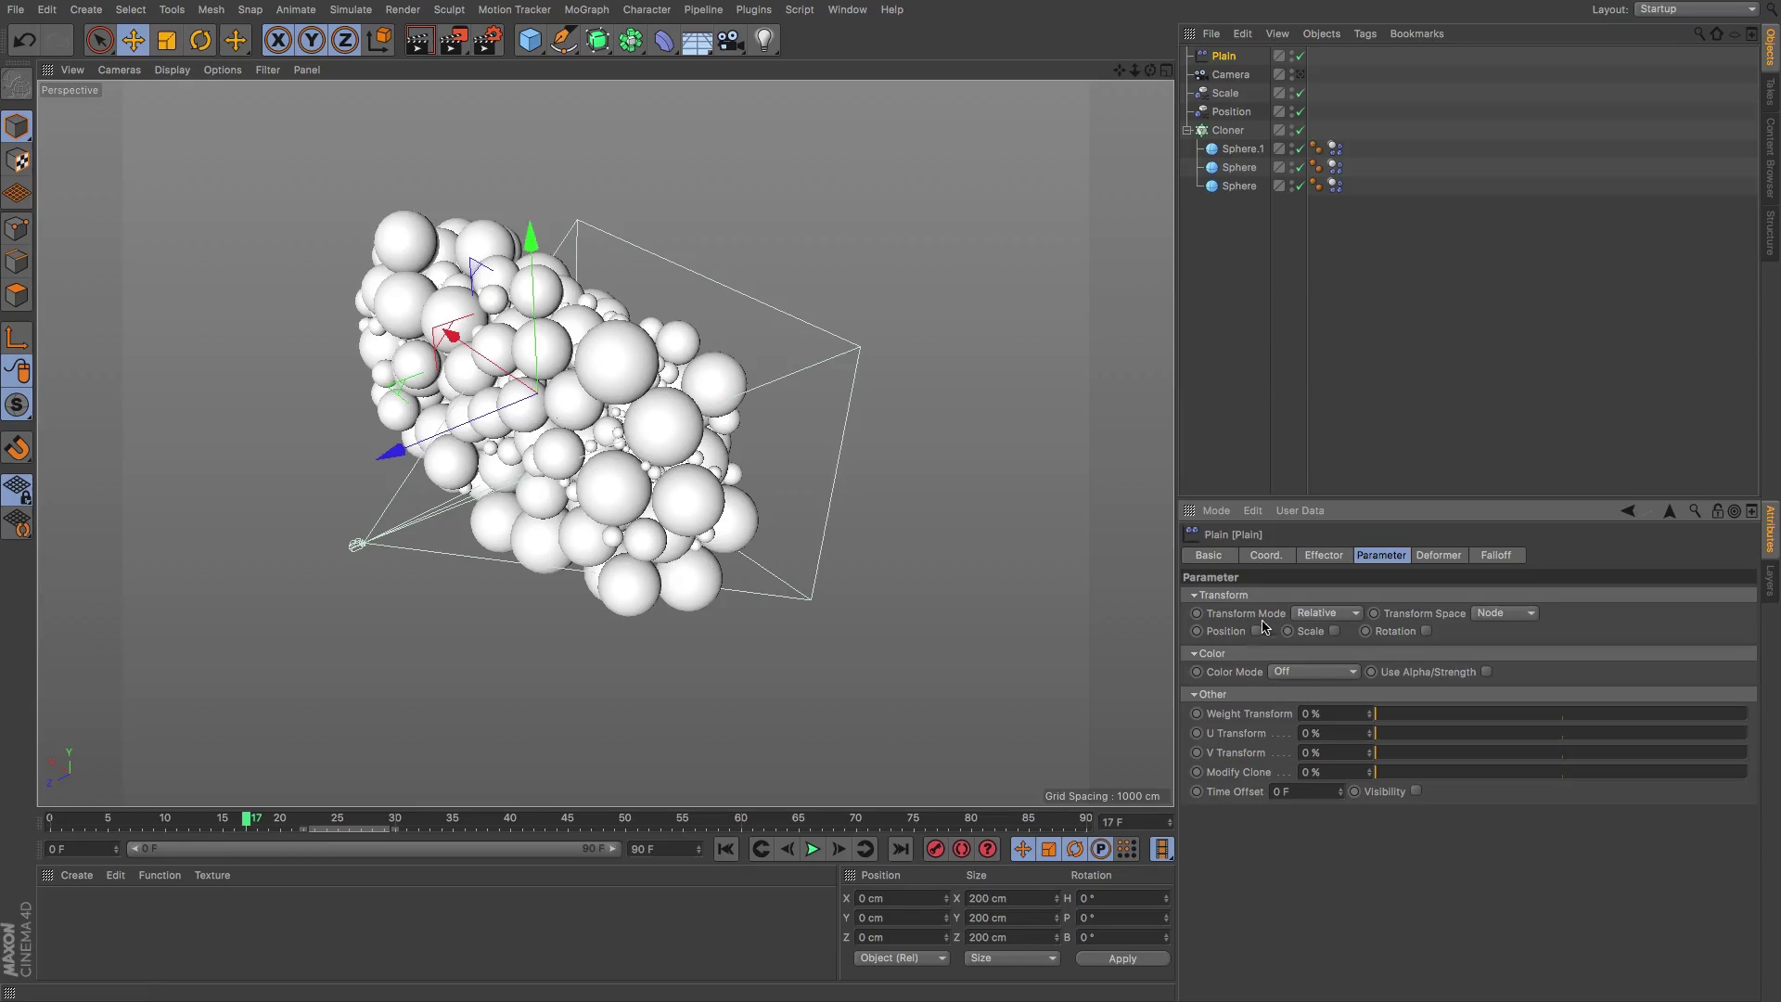
click(1227, 130)
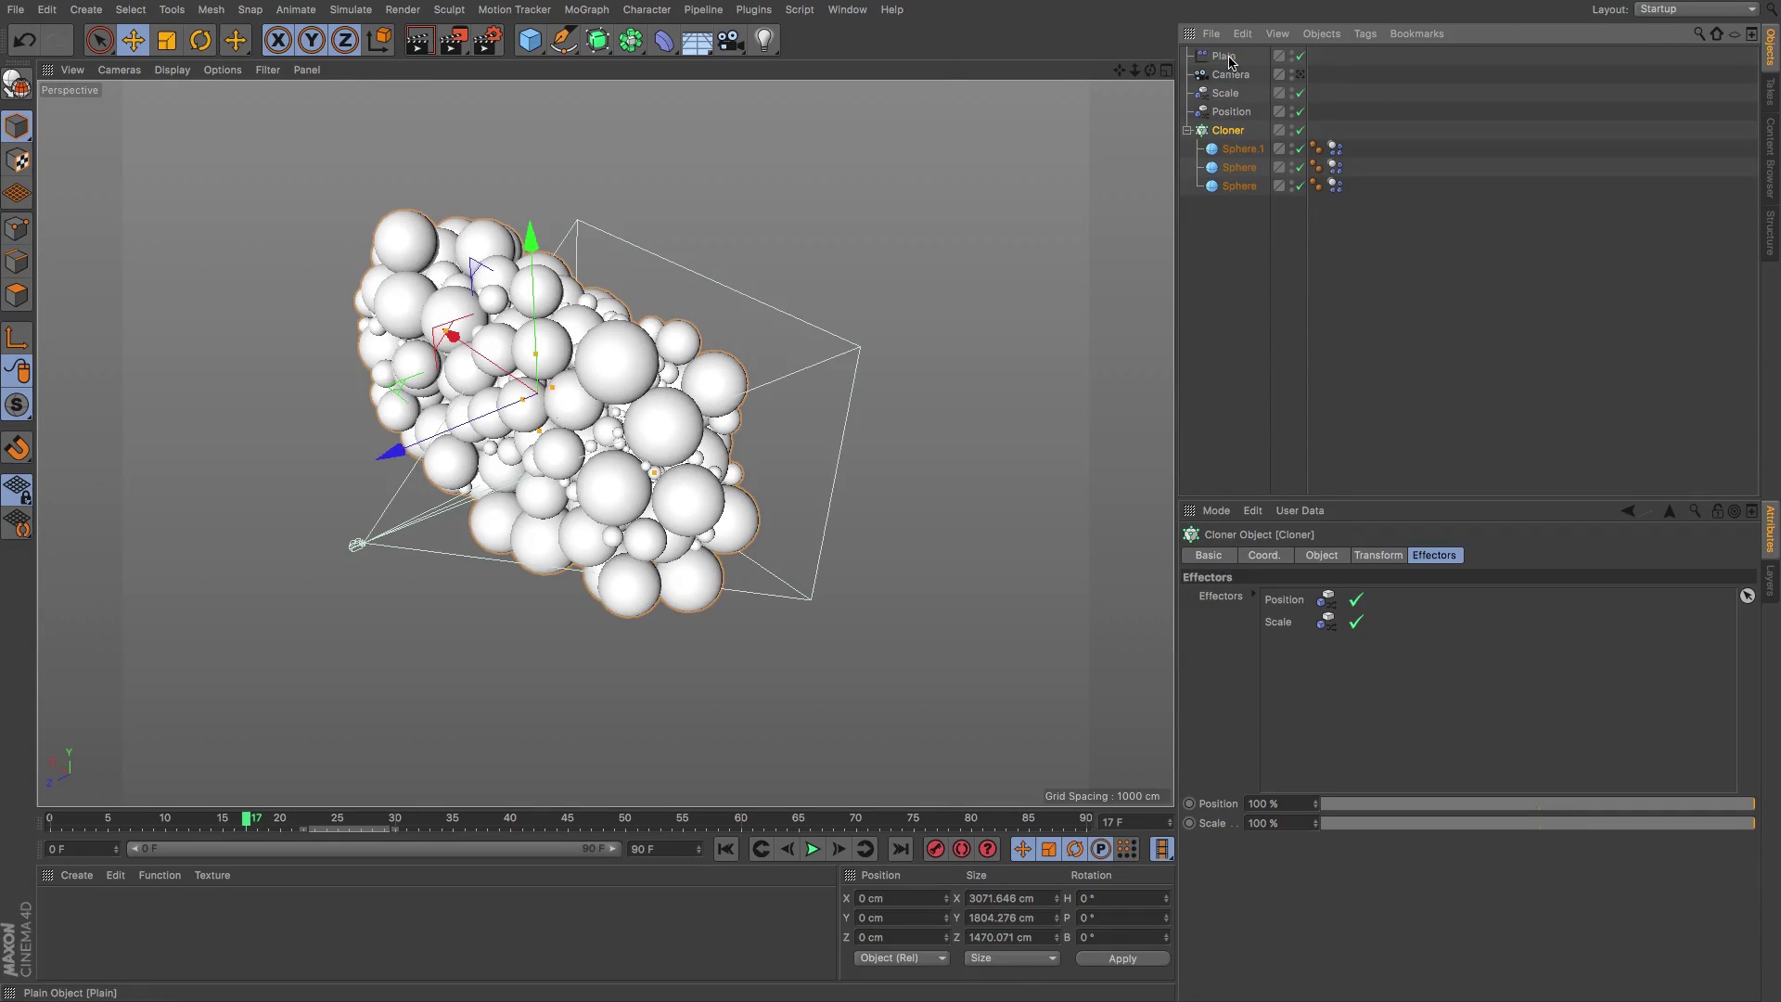
drag(1234, 57, 1306, 664)
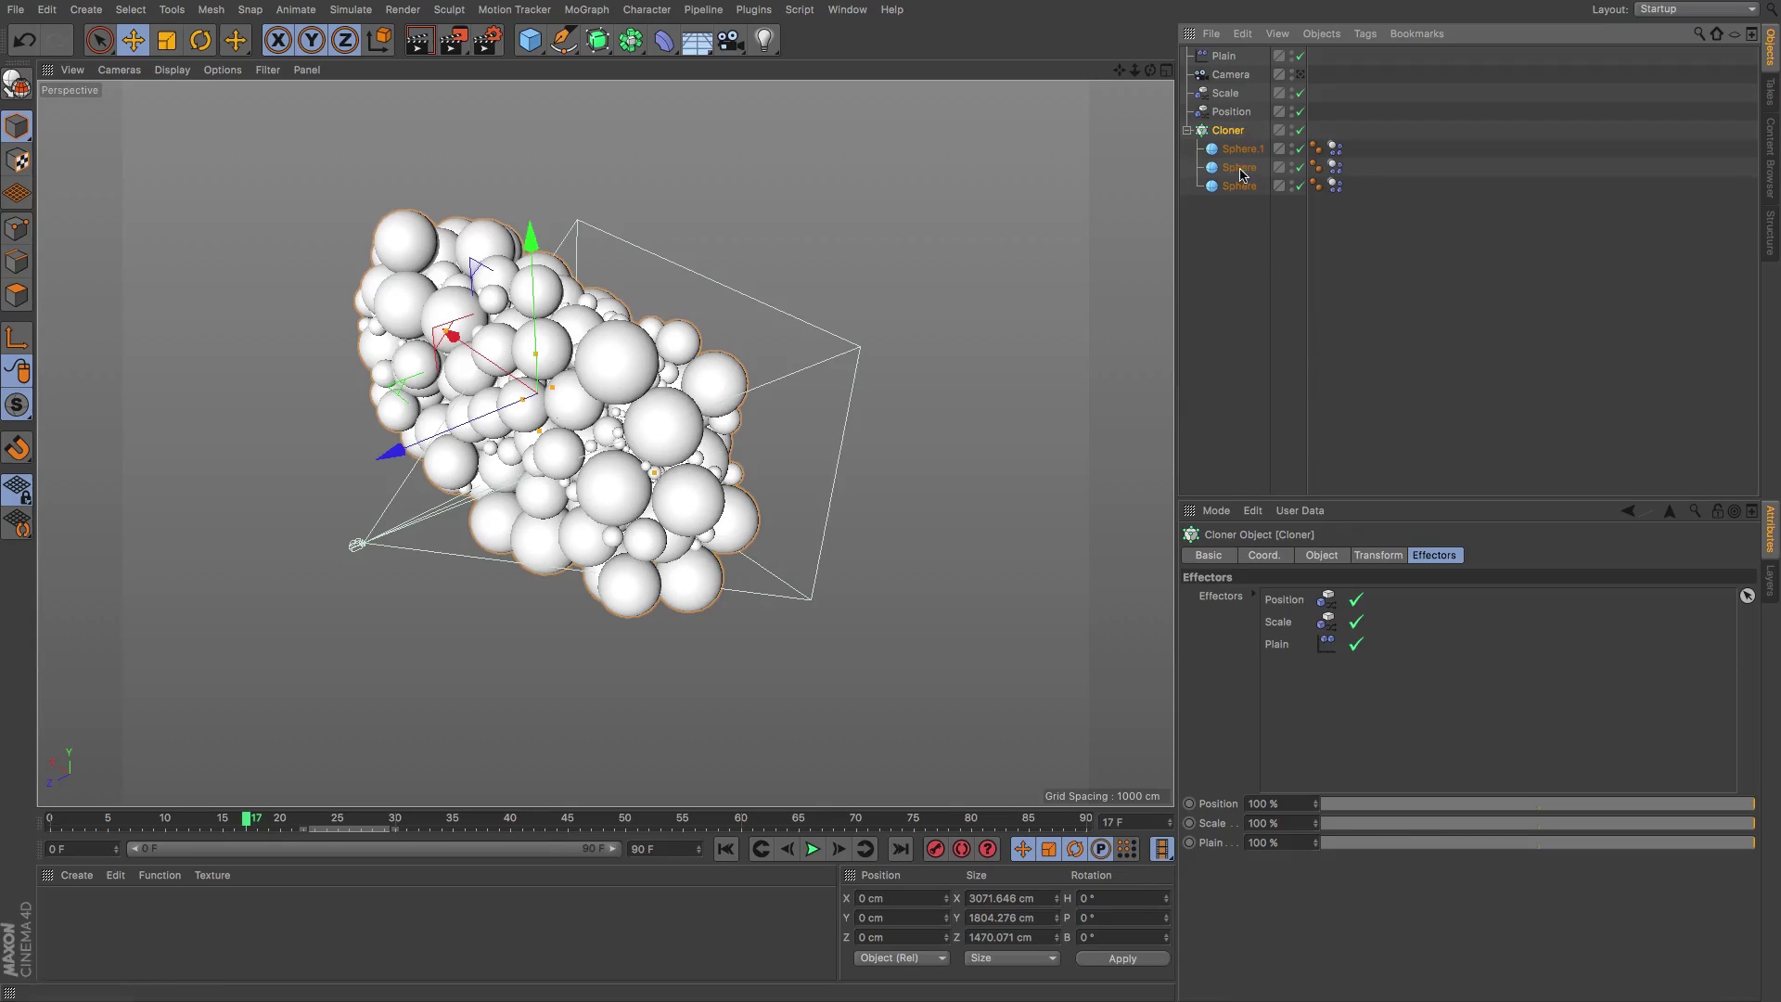
- Set the Plain effector's Color Mode to On
click(1224, 57)
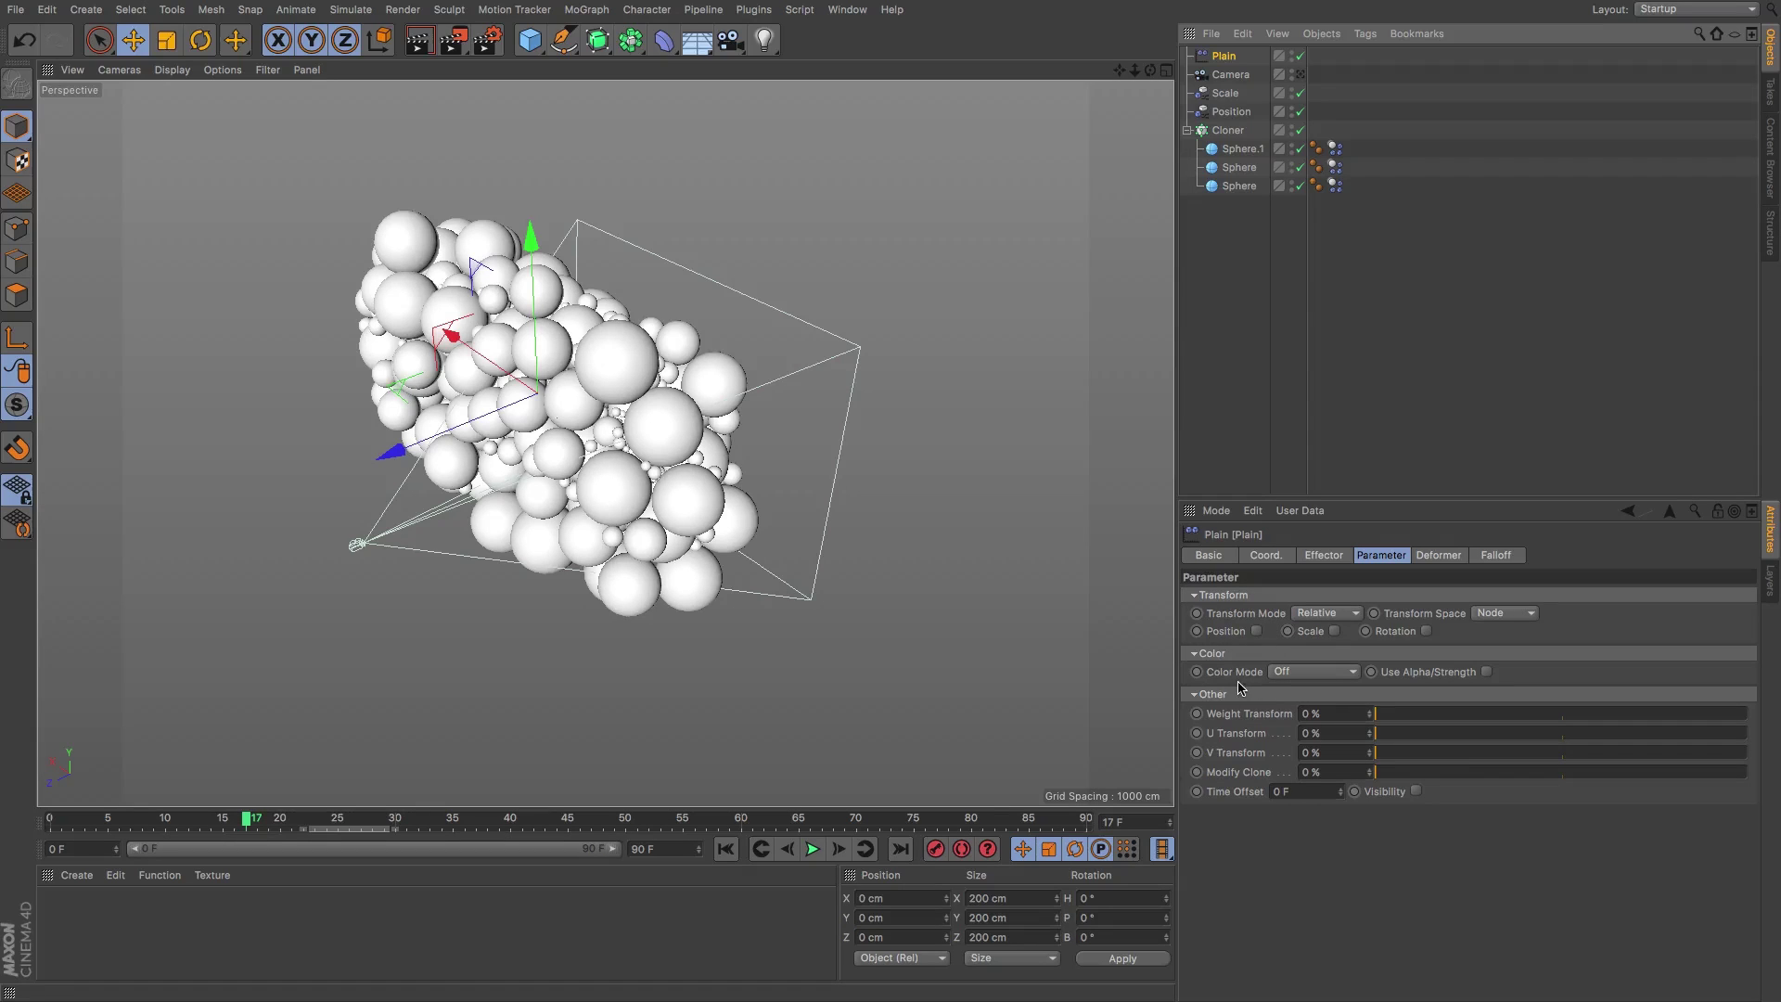
click(1295, 674)
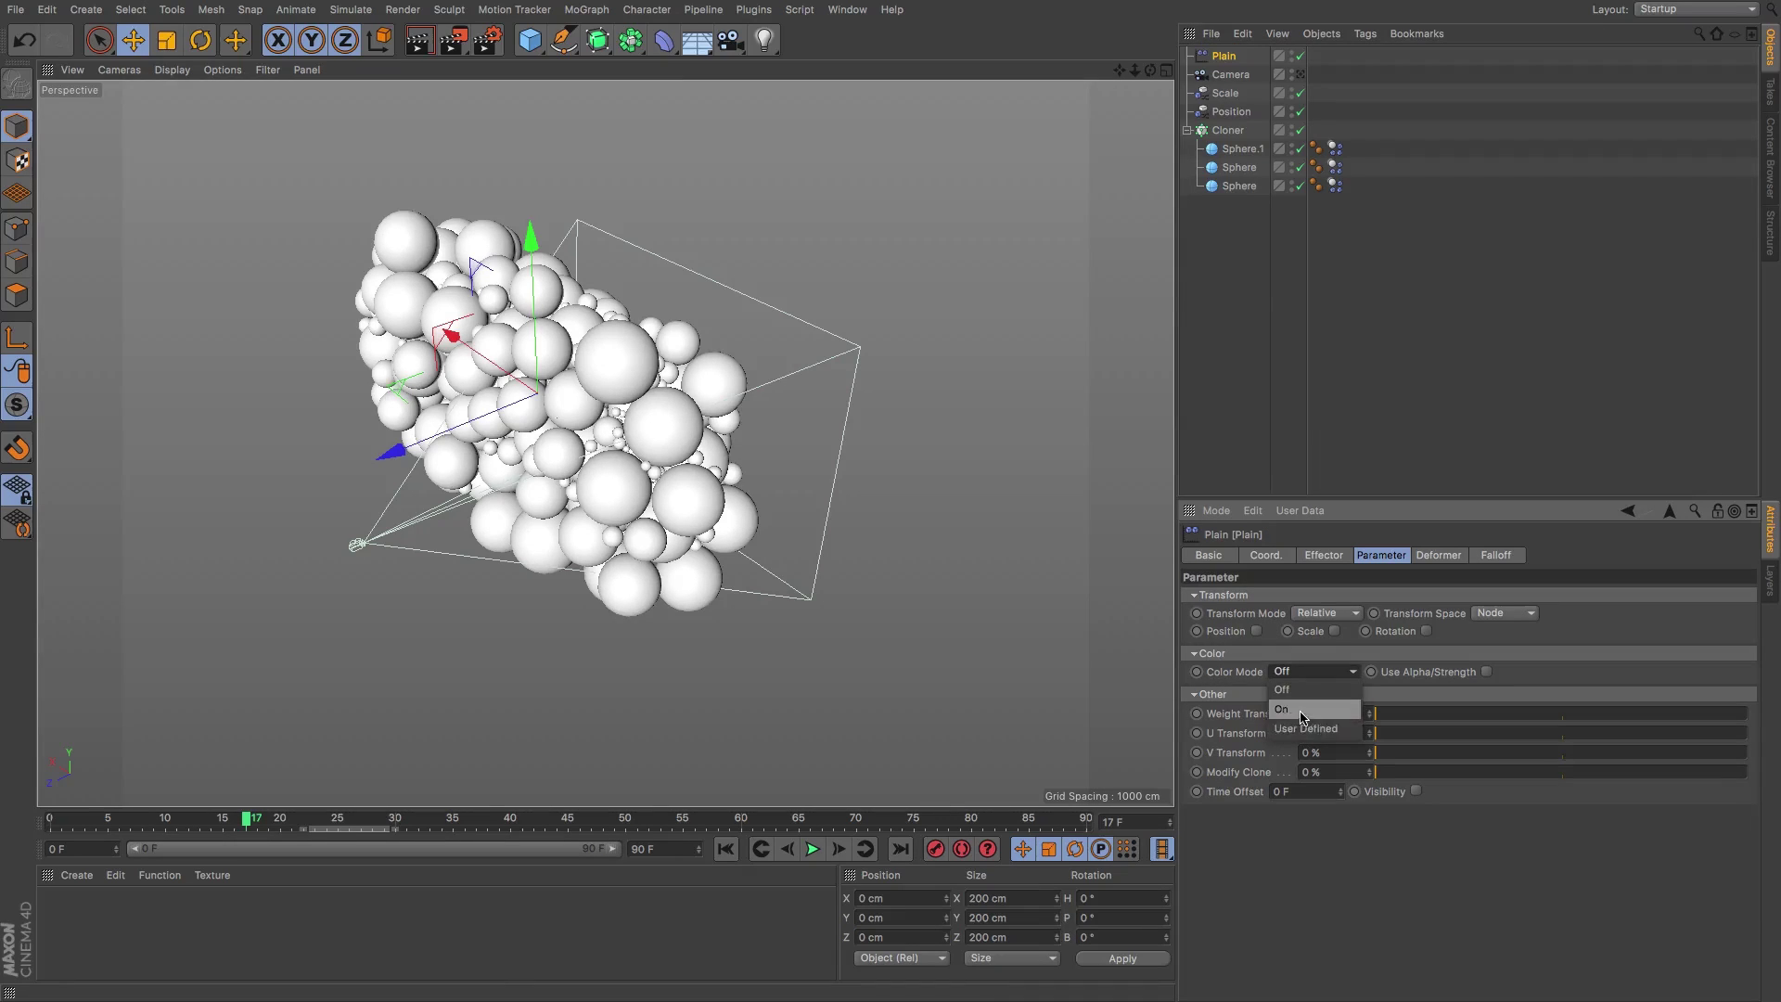
click(1299, 701)
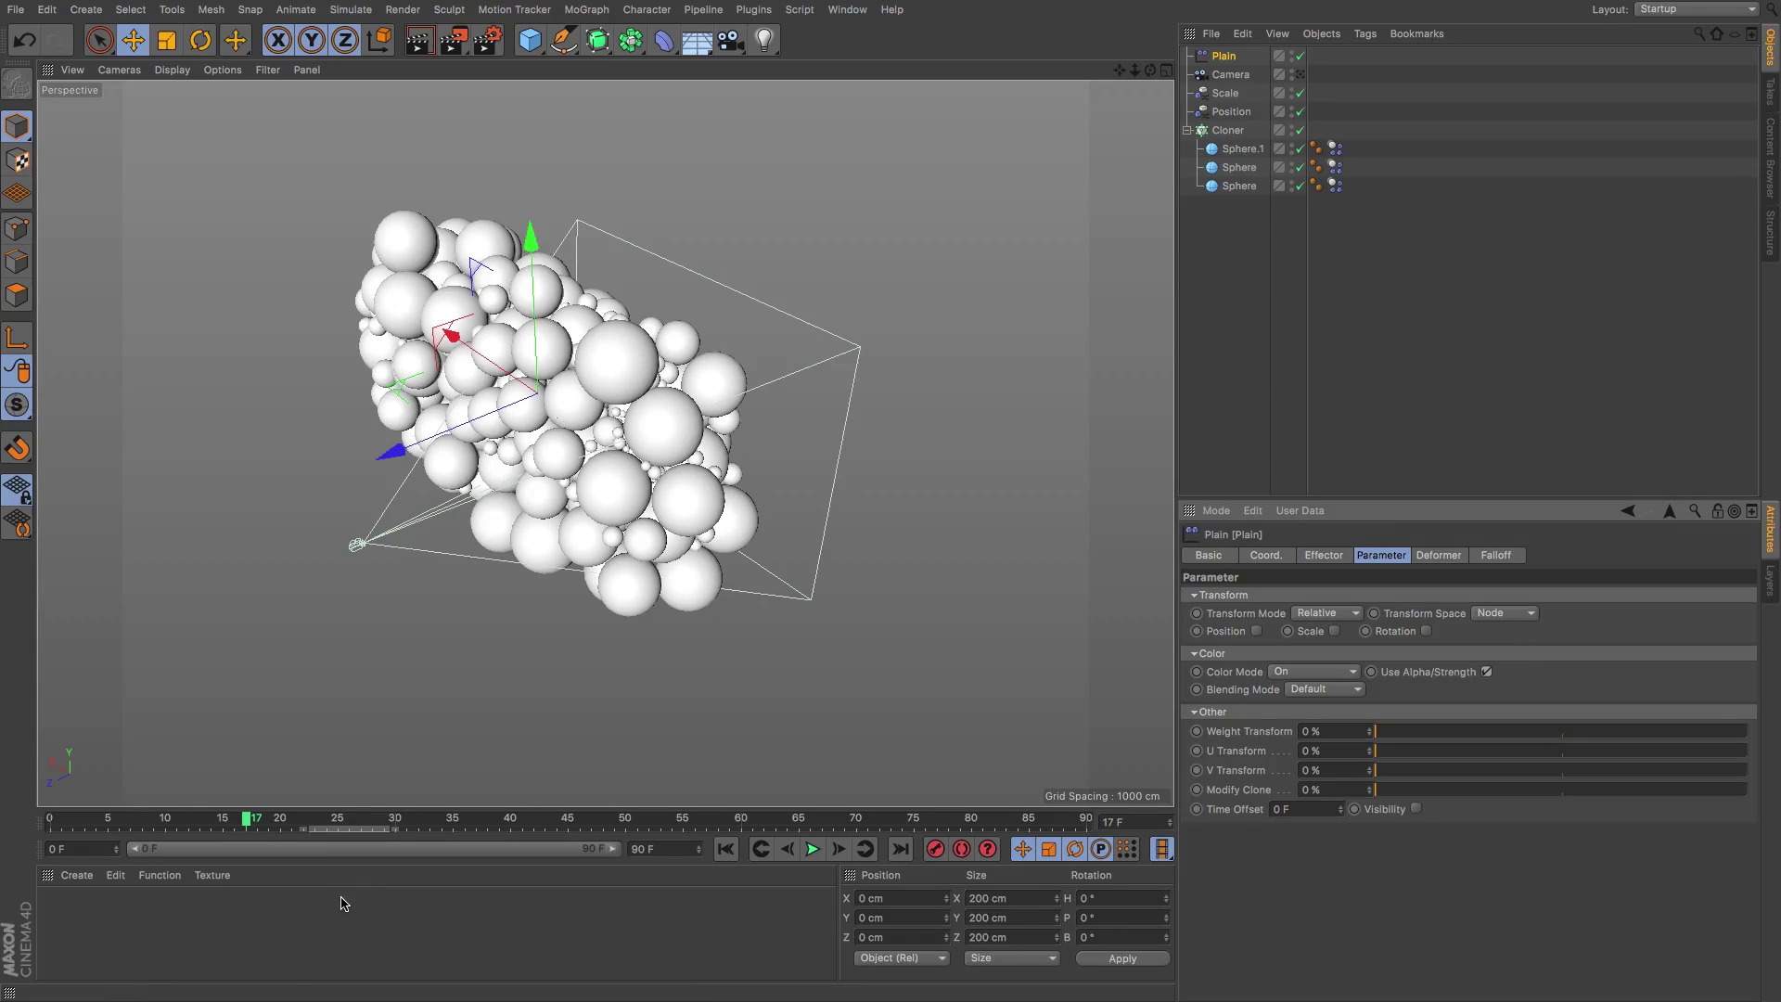
- Set the Cloner's transform color to black with RGB values of 0, 0, 0
click(1227, 130)
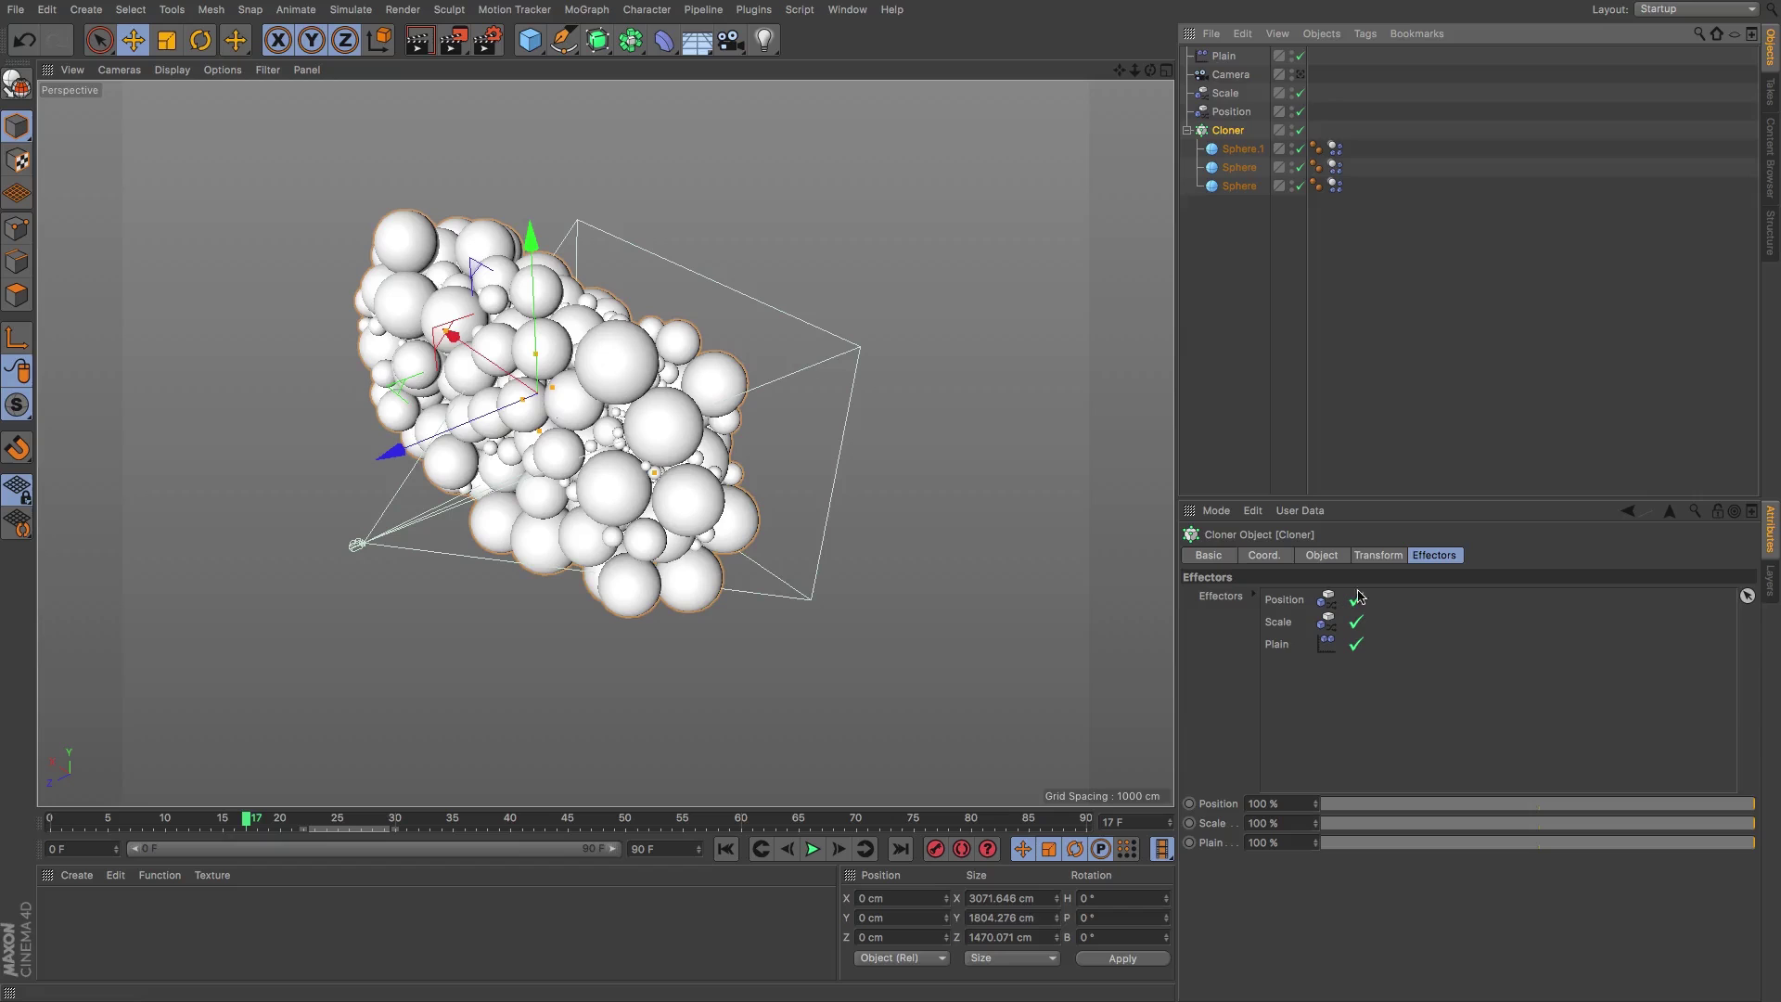
click(1376, 556)
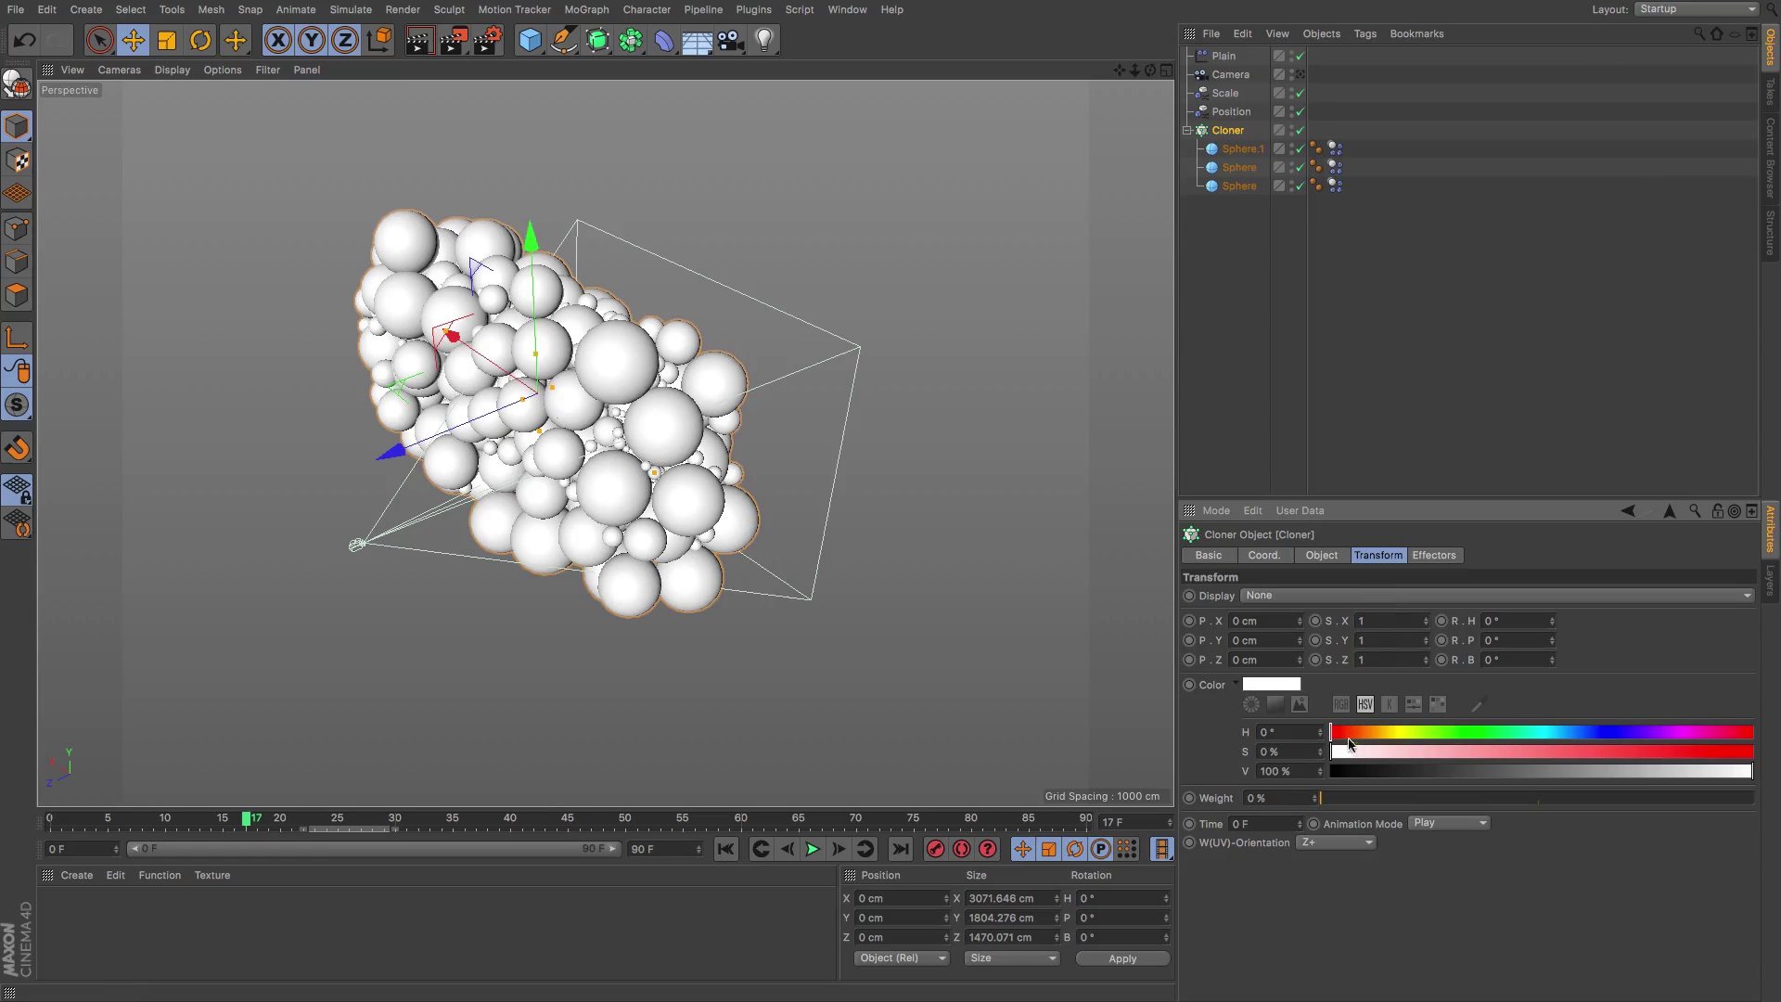
click(1344, 709)
drag(1452, 736, 1221, 738)
drag(1393, 753, 1196, 740)
drag(1398, 774, 1215, 770)
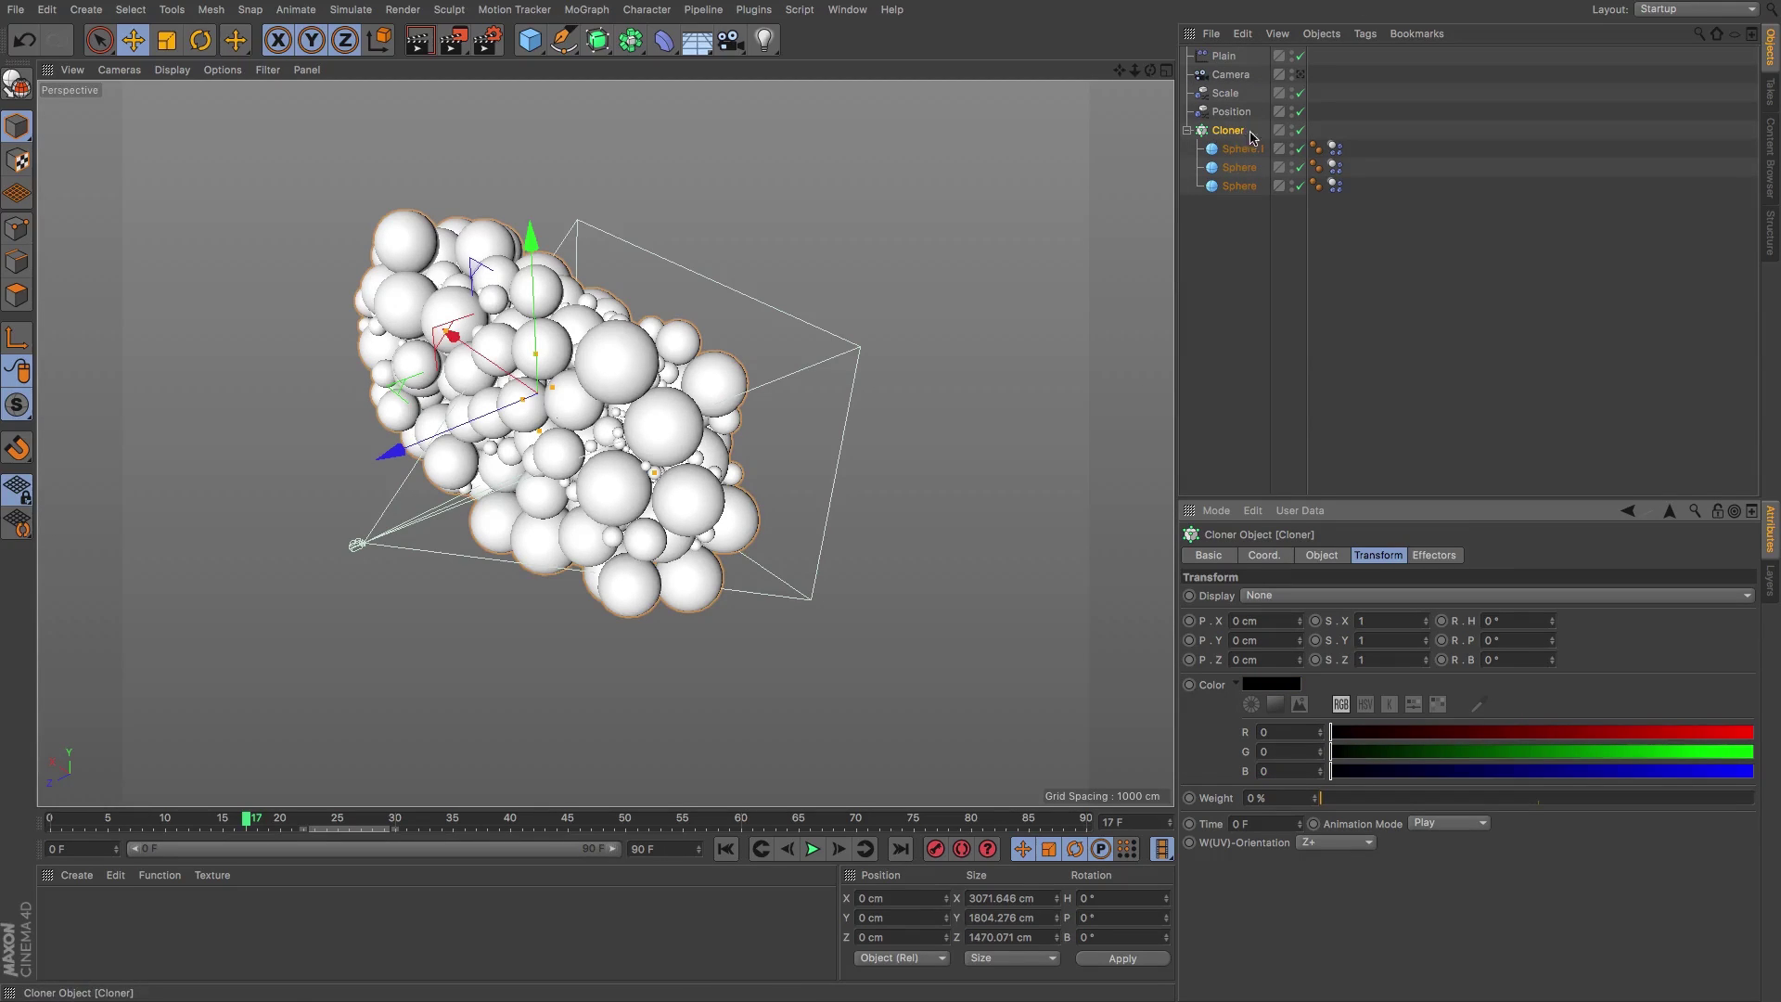
- Create a new material and apply it to all three spheres in the Cloner
click(1226, 58)
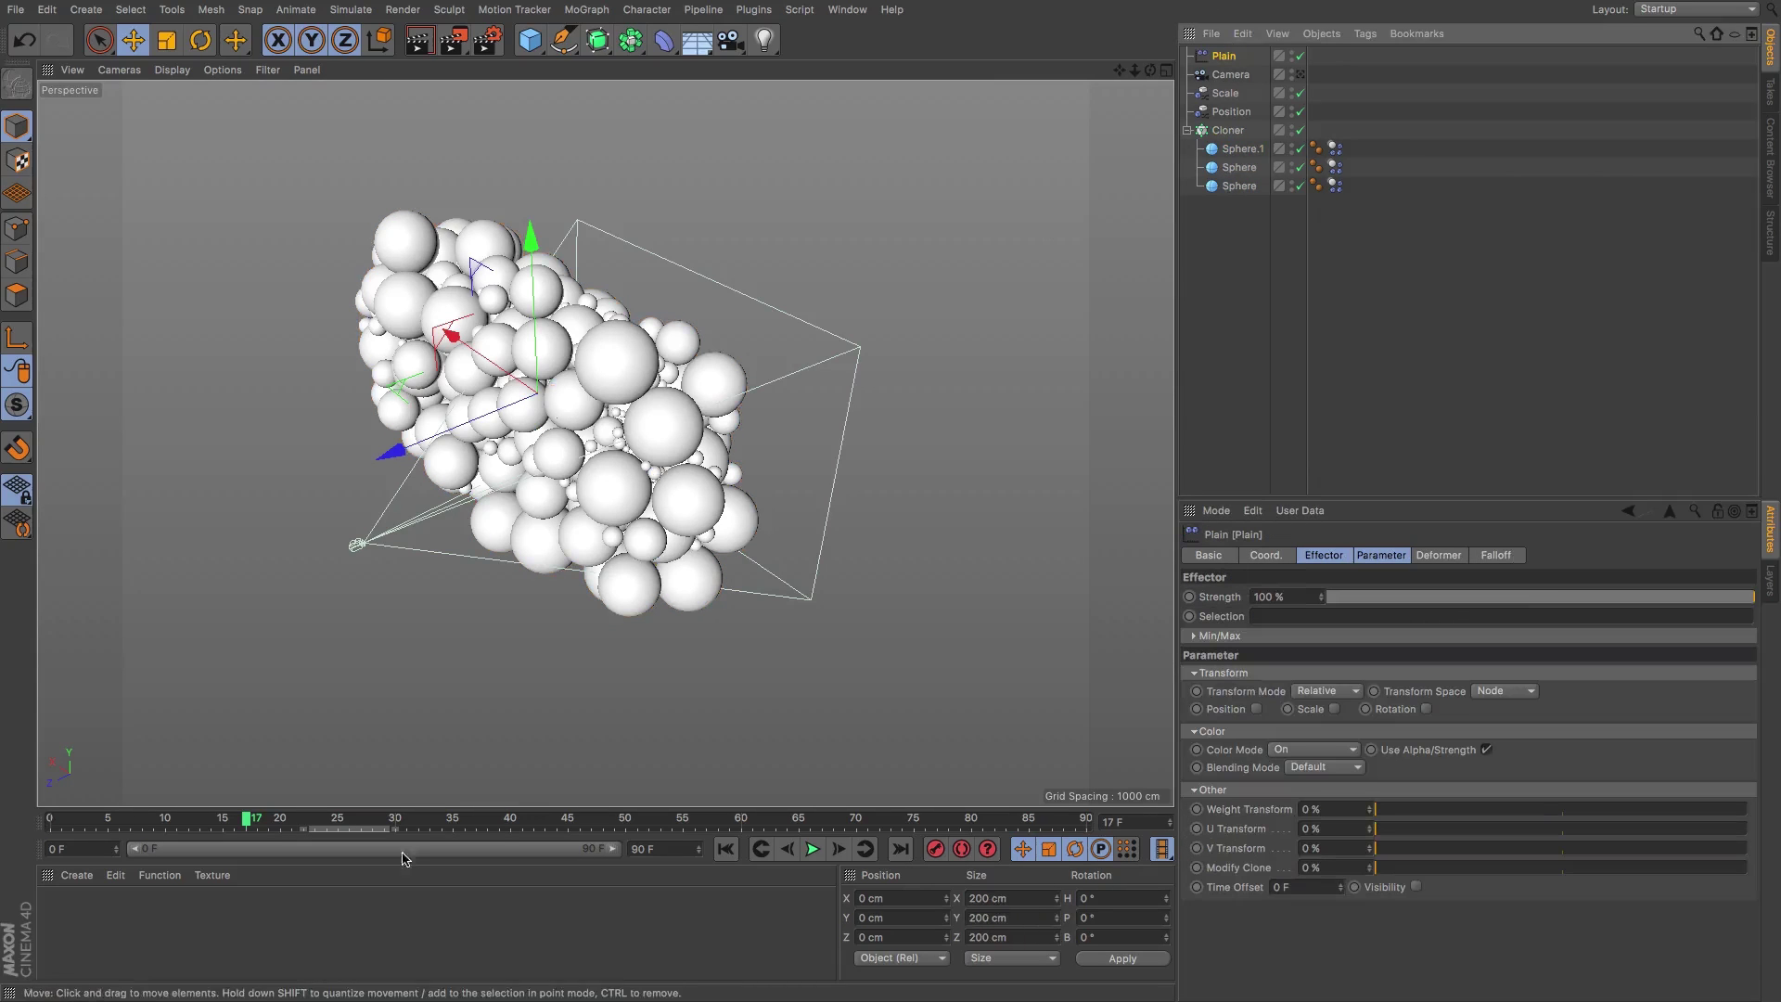
double_click(92, 943)
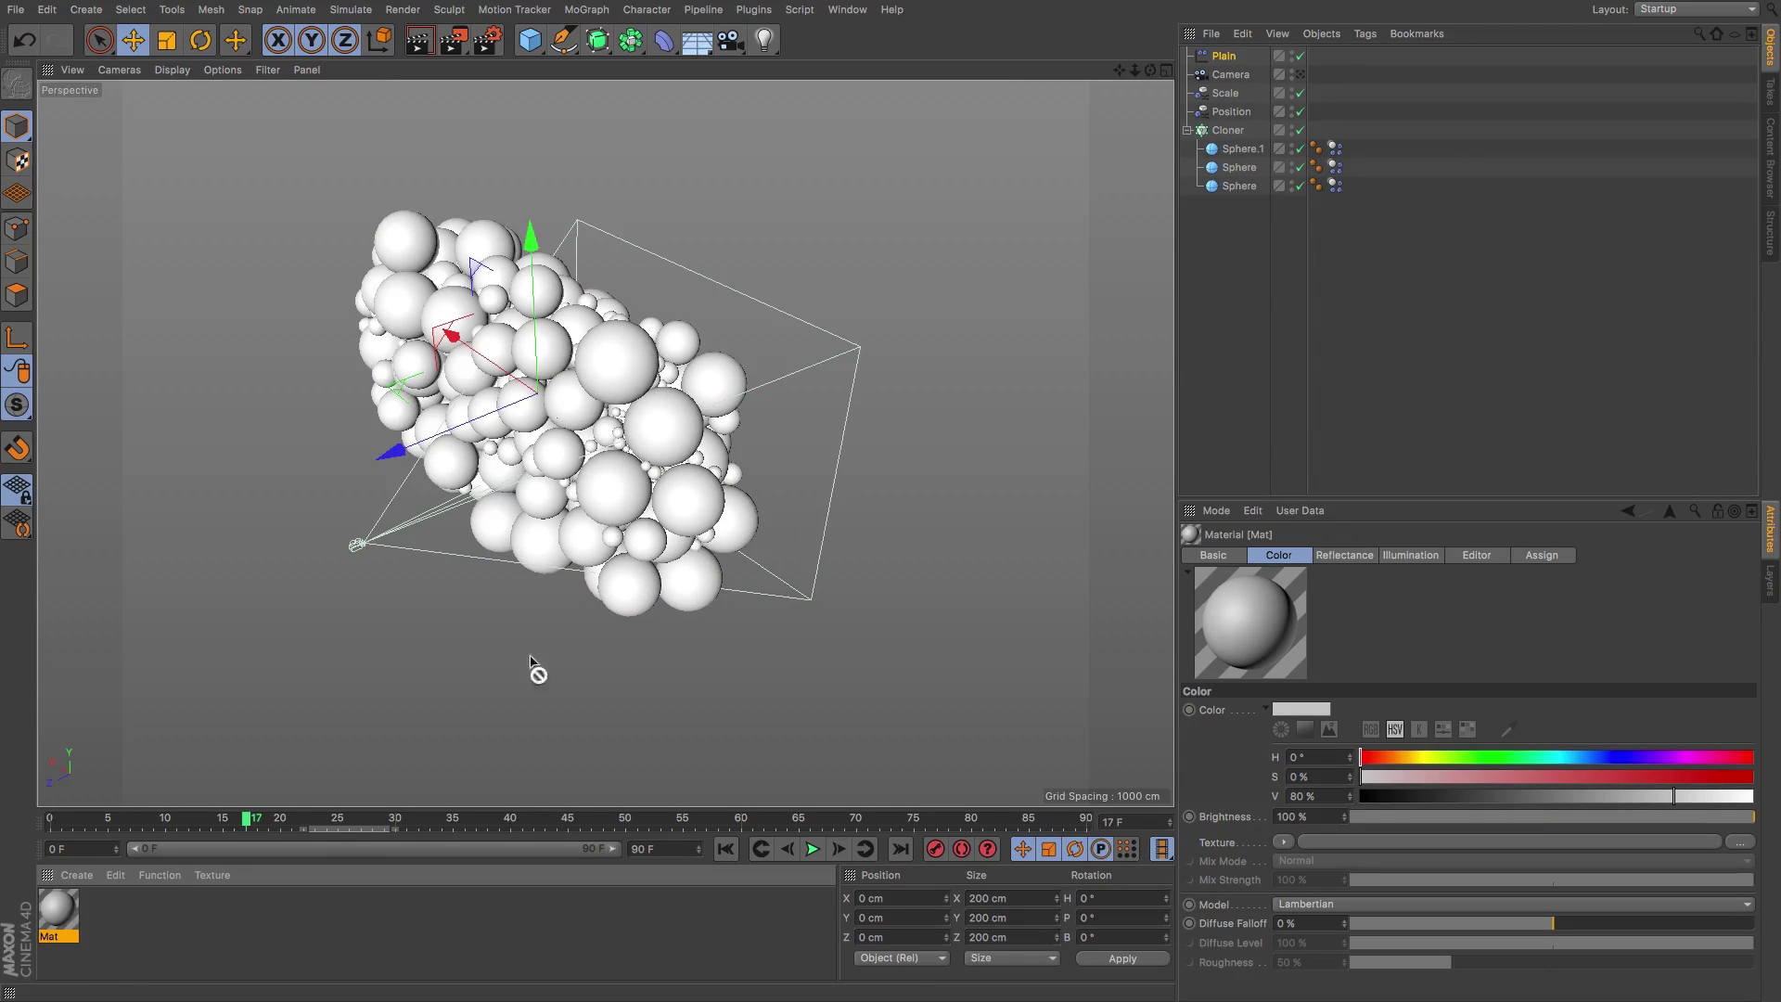
drag(1246, 151, 1248, 150)
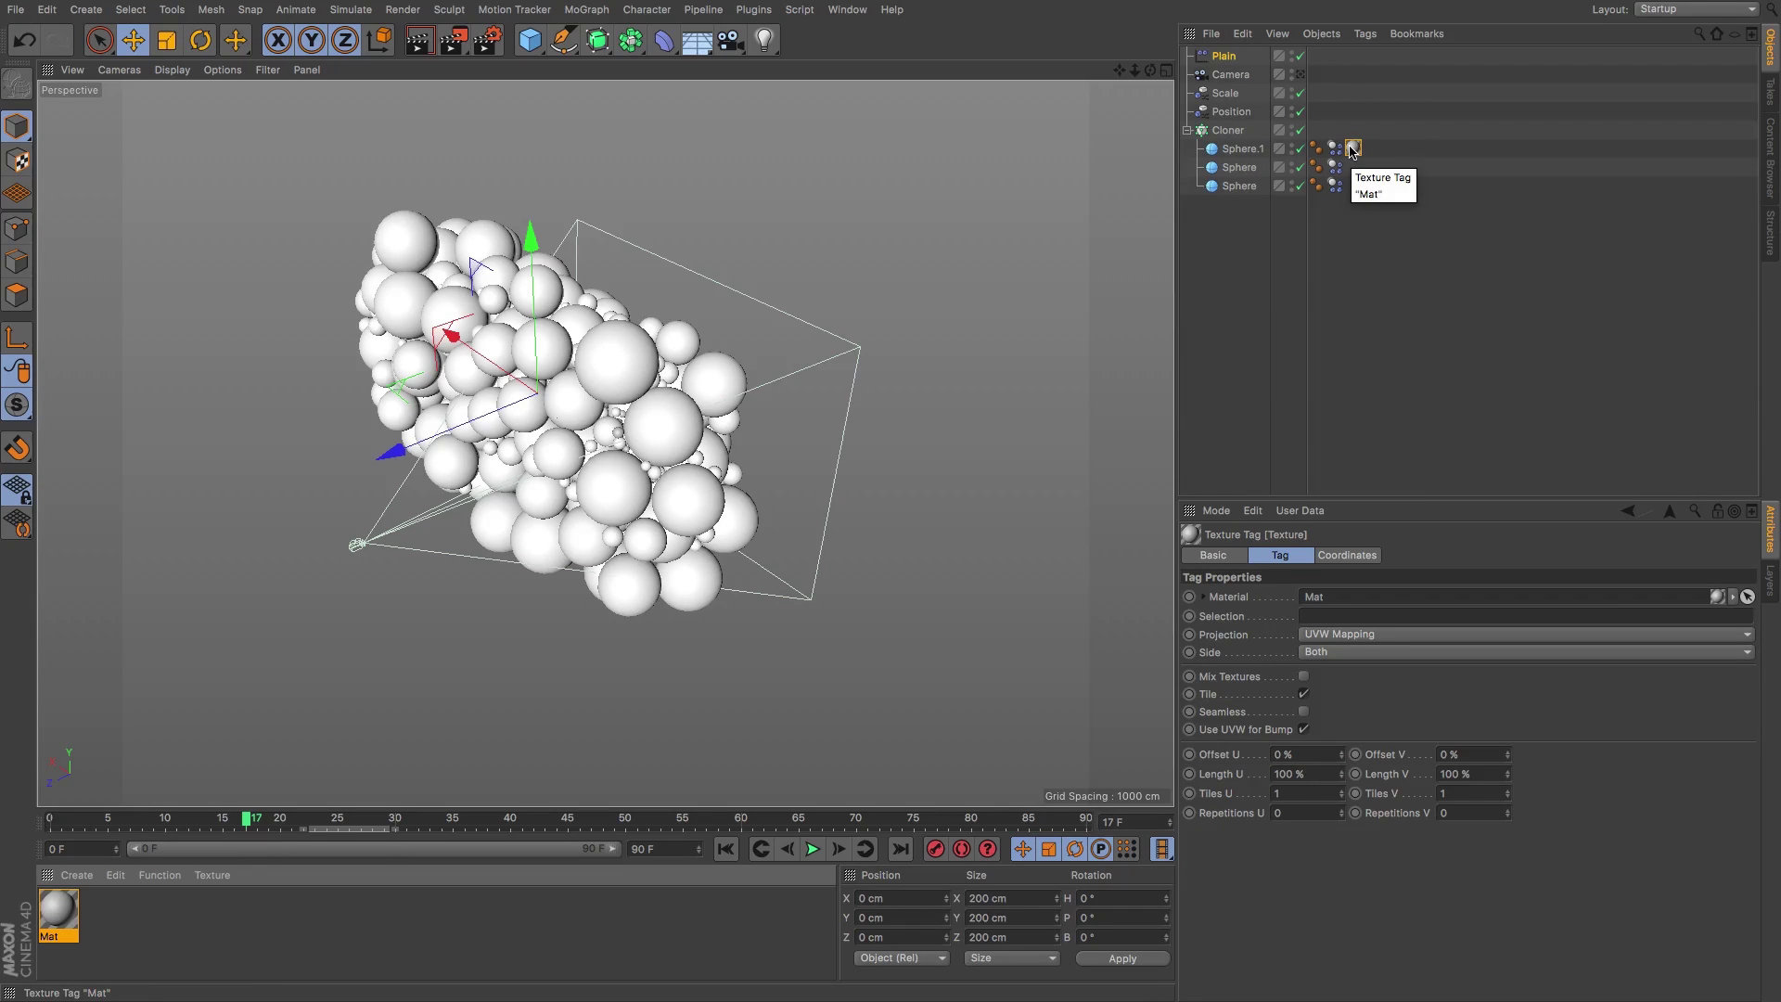
ctrl+drag(1354, 169, 1353, 173)
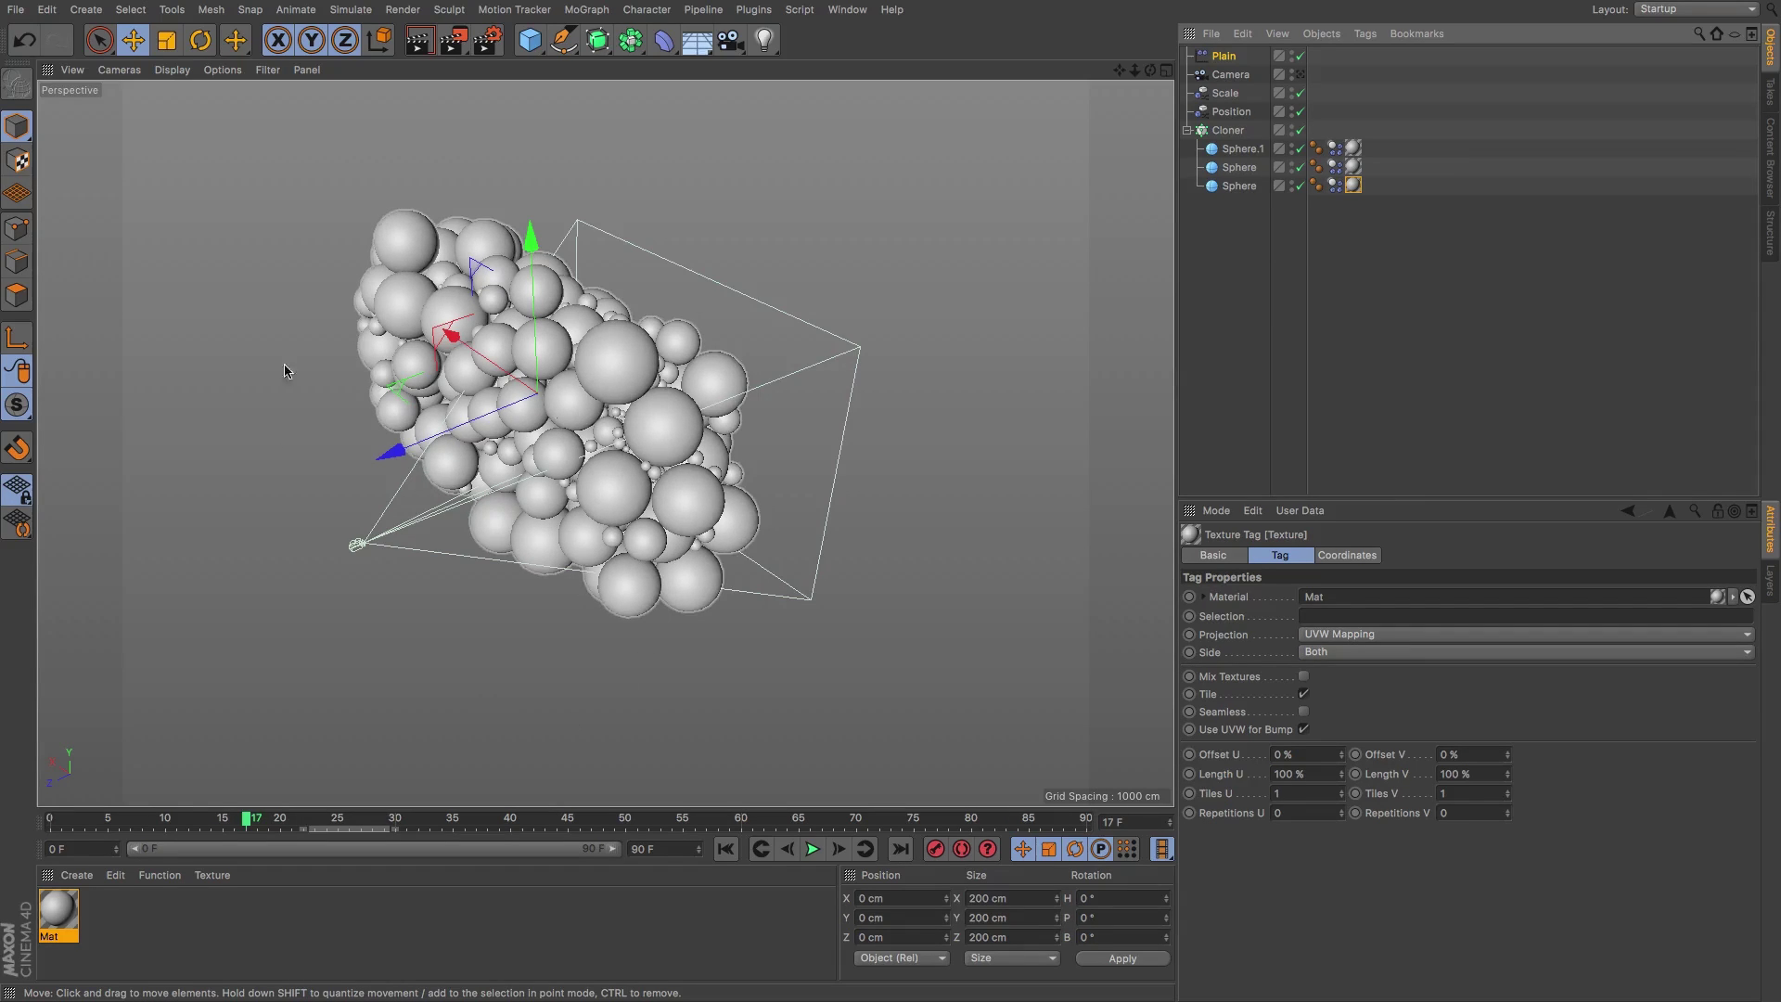
- Disable the material's Color and Reflectance channels and enable its Luminance channel
click(61, 916)
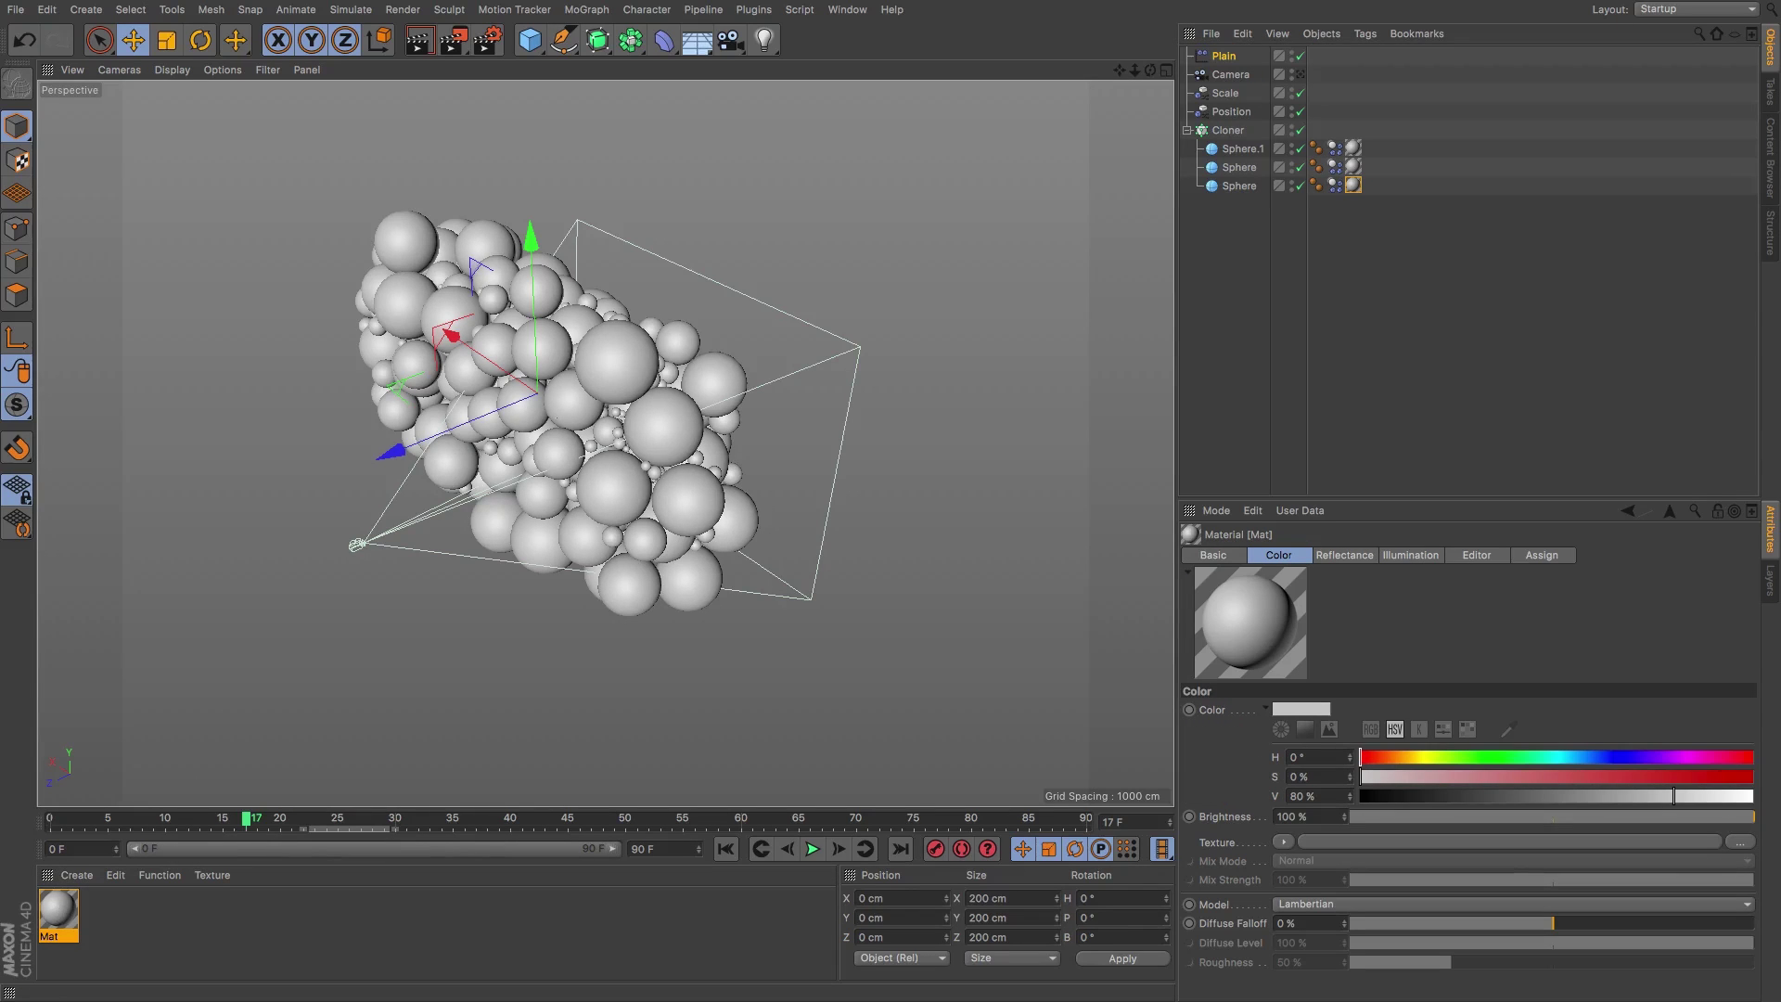
double_click(57, 914)
drag(682, 239, 831, 316)
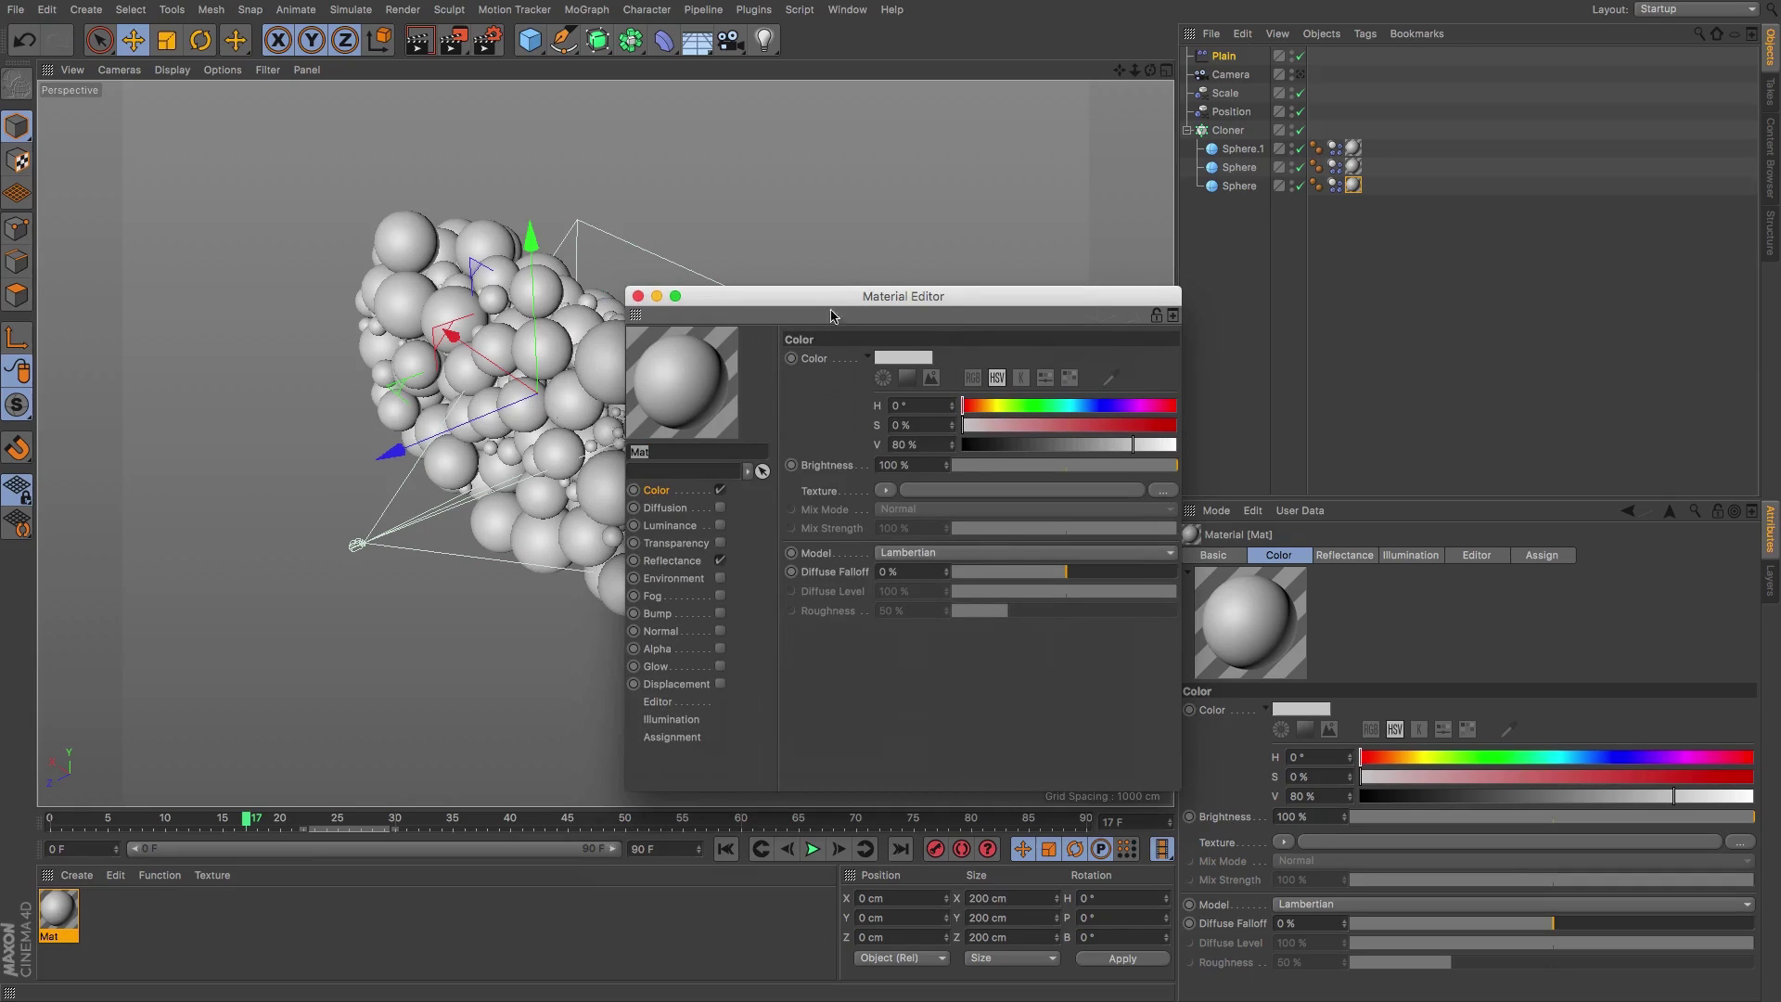
click(721, 491)
click(721, 562)
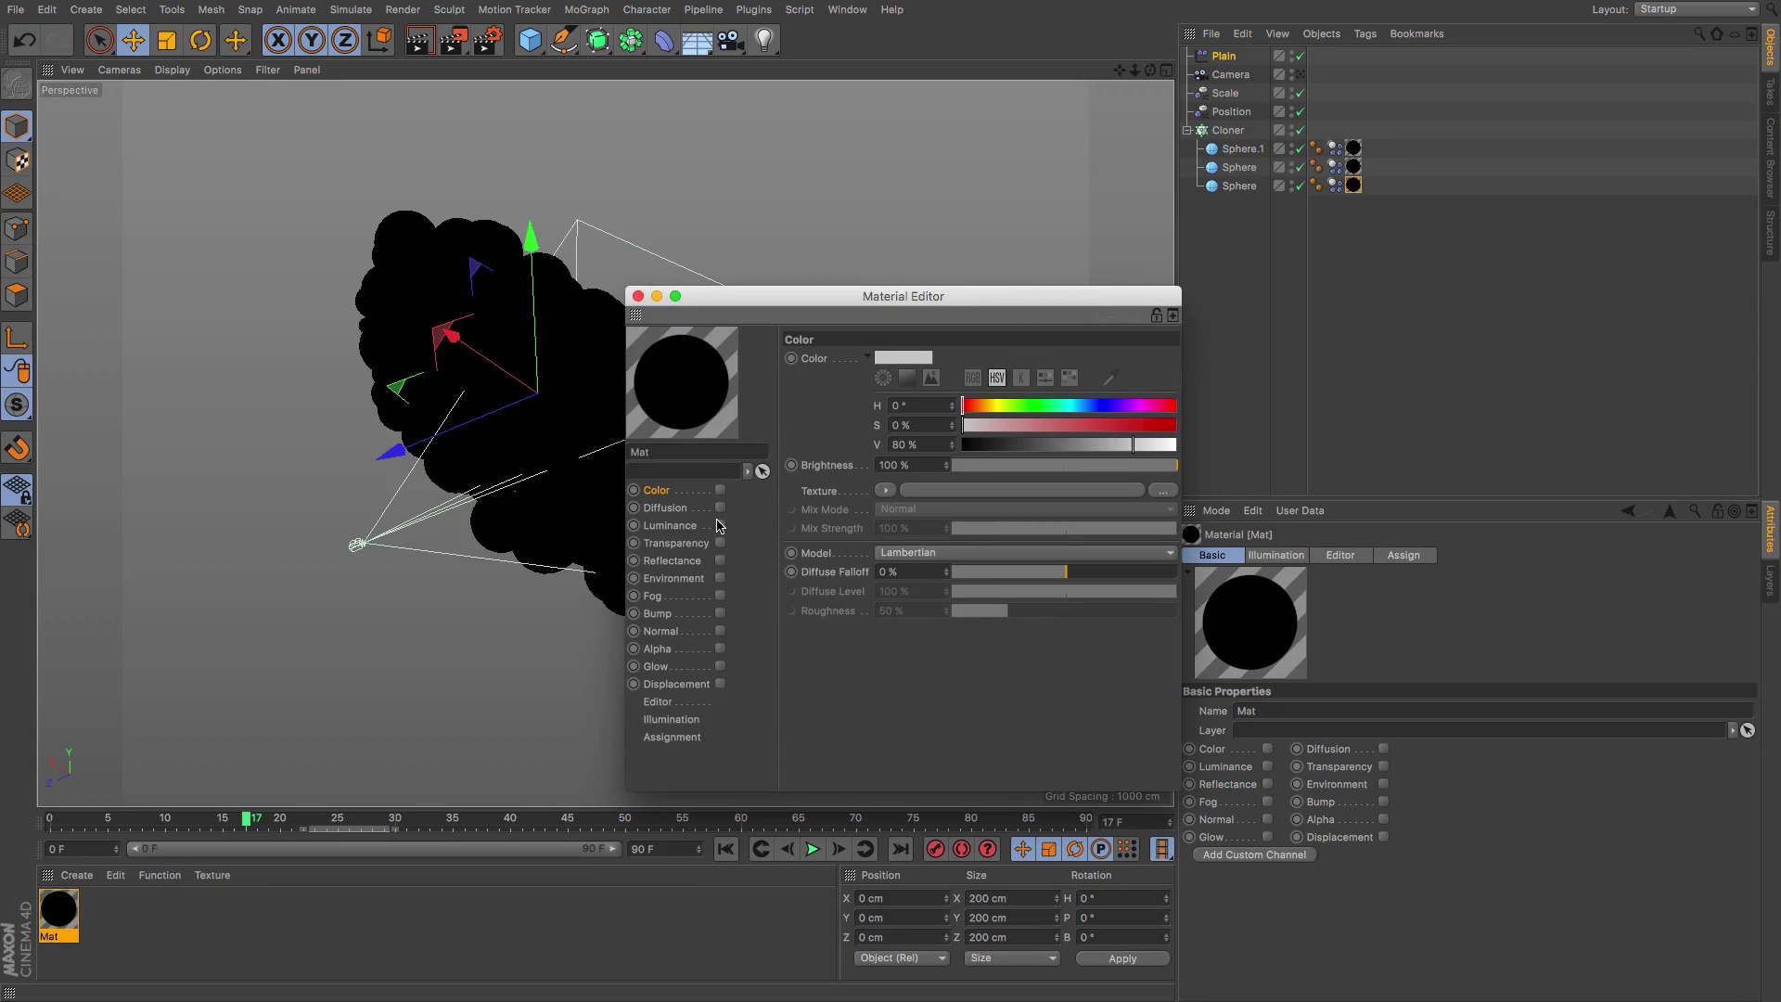
click(721, 526)
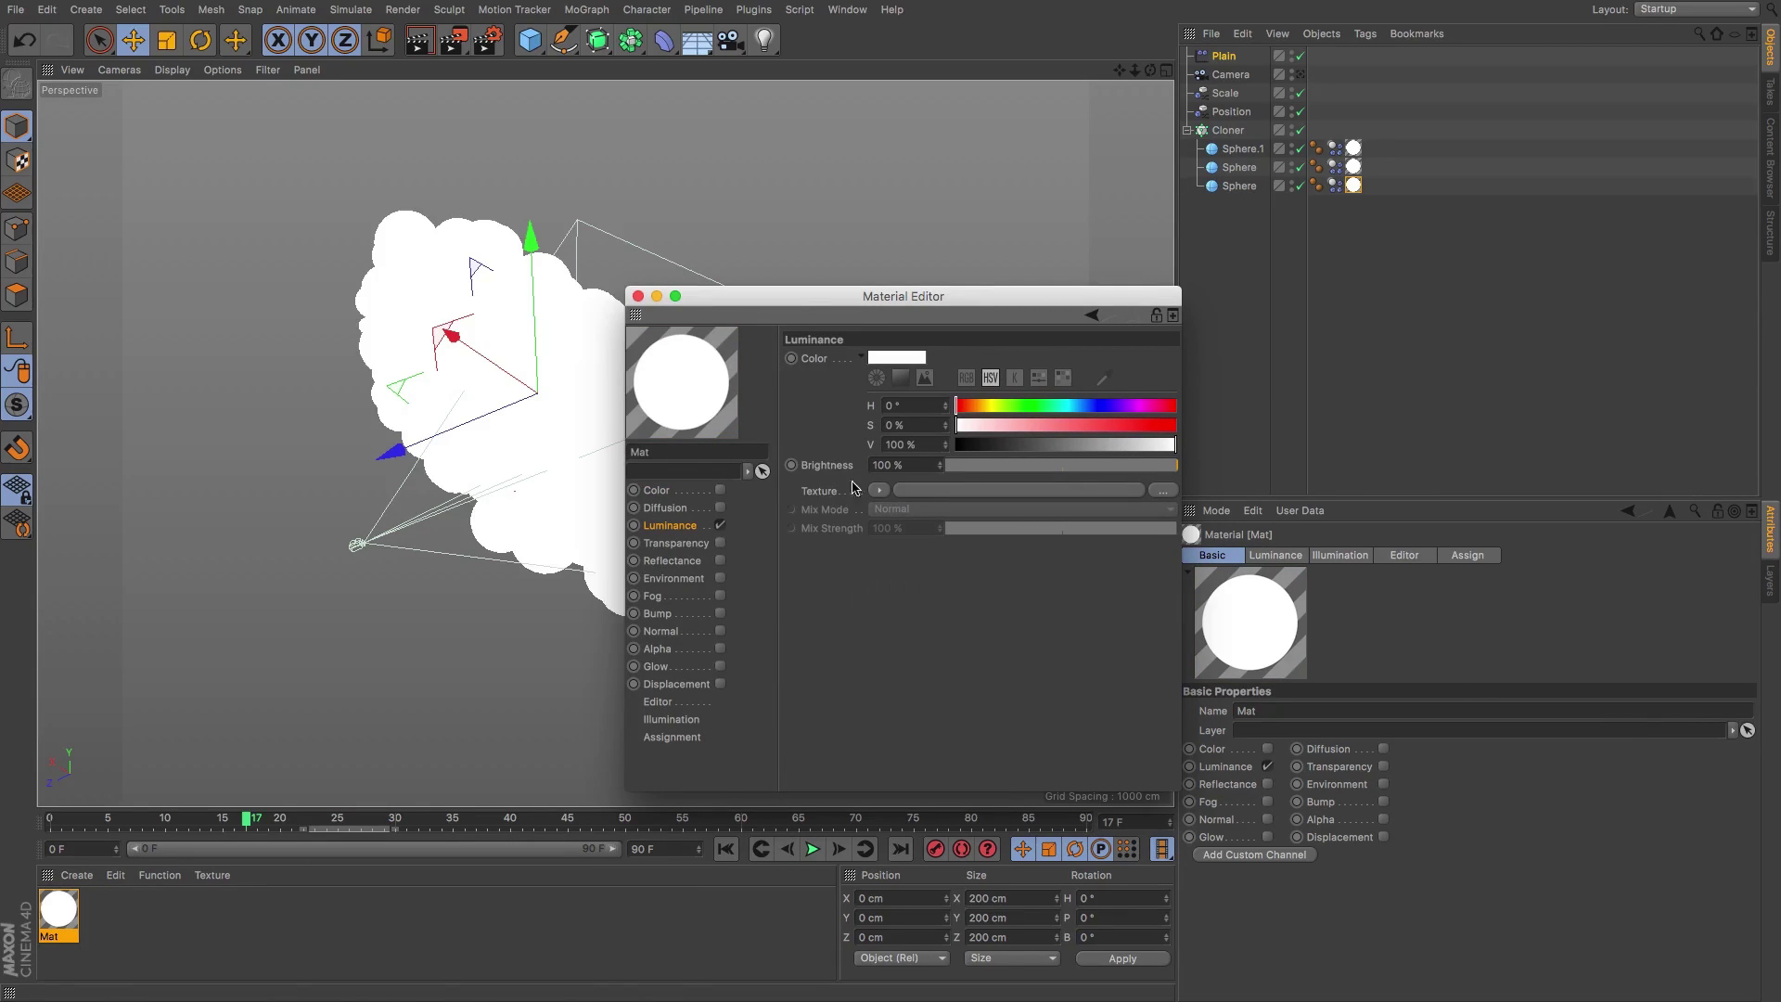
- Load the MoGraph Color Shader as the material's Luminance texture and close the Material Editor
drag(810, 314, 939, 295)
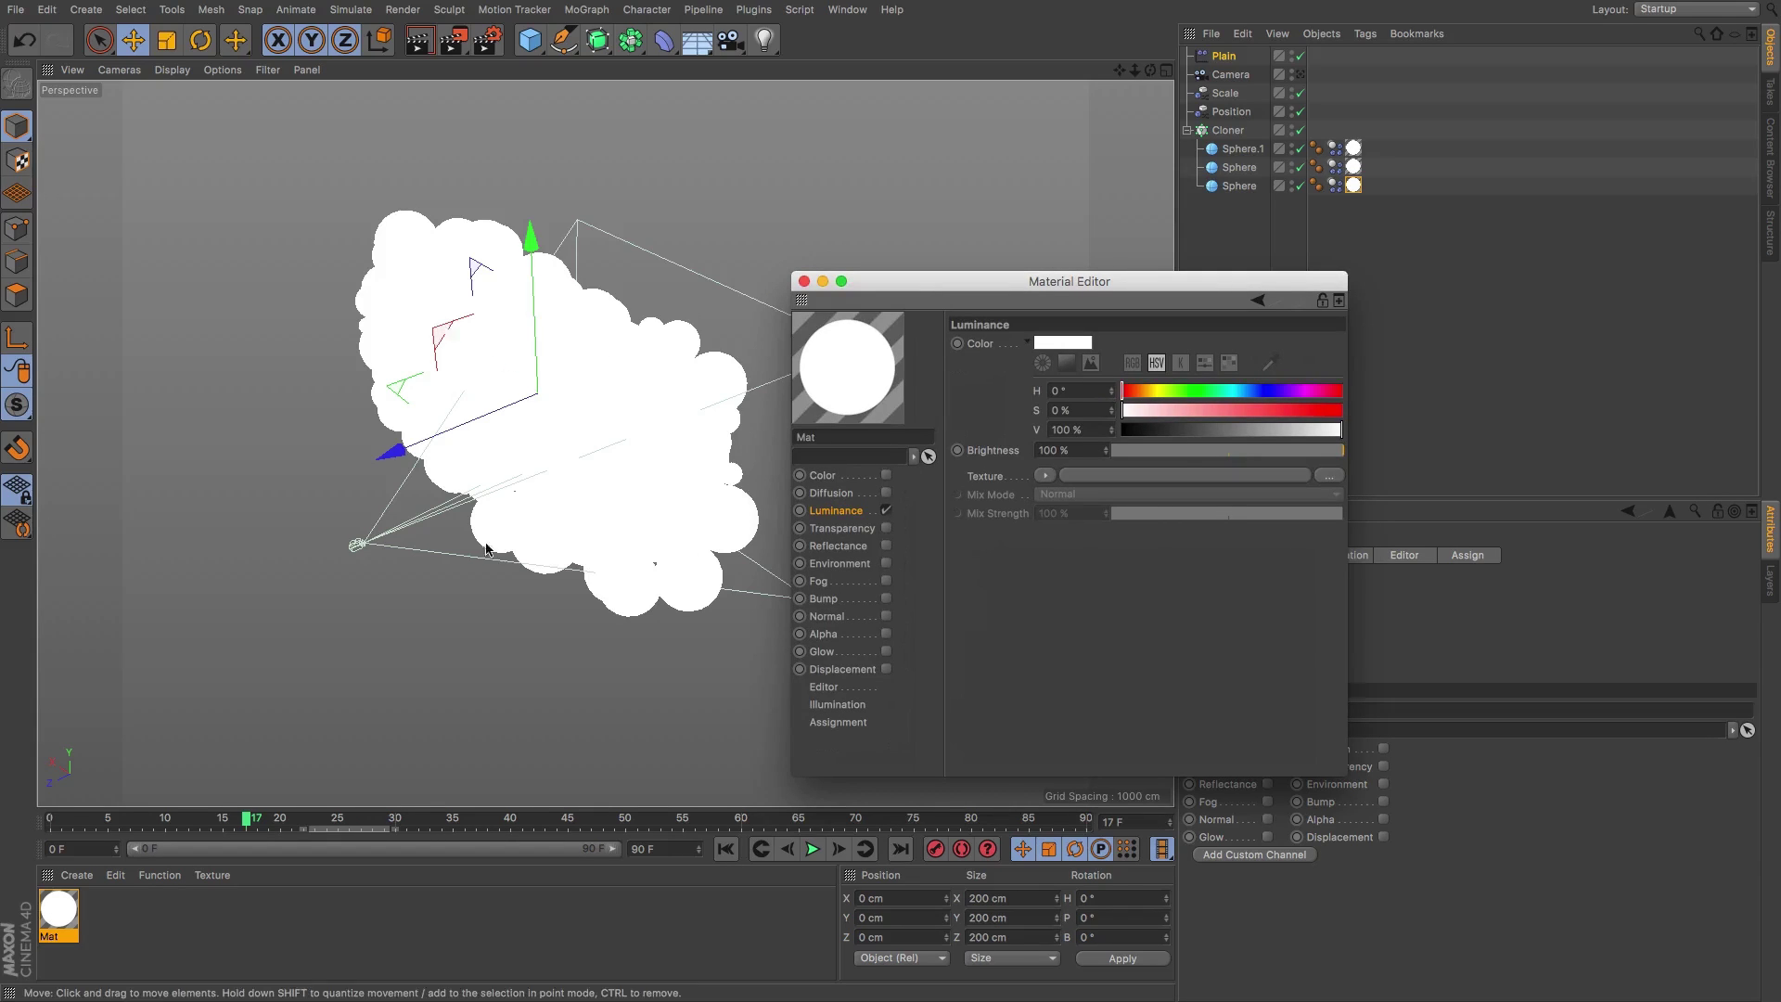
click(1046, 476)
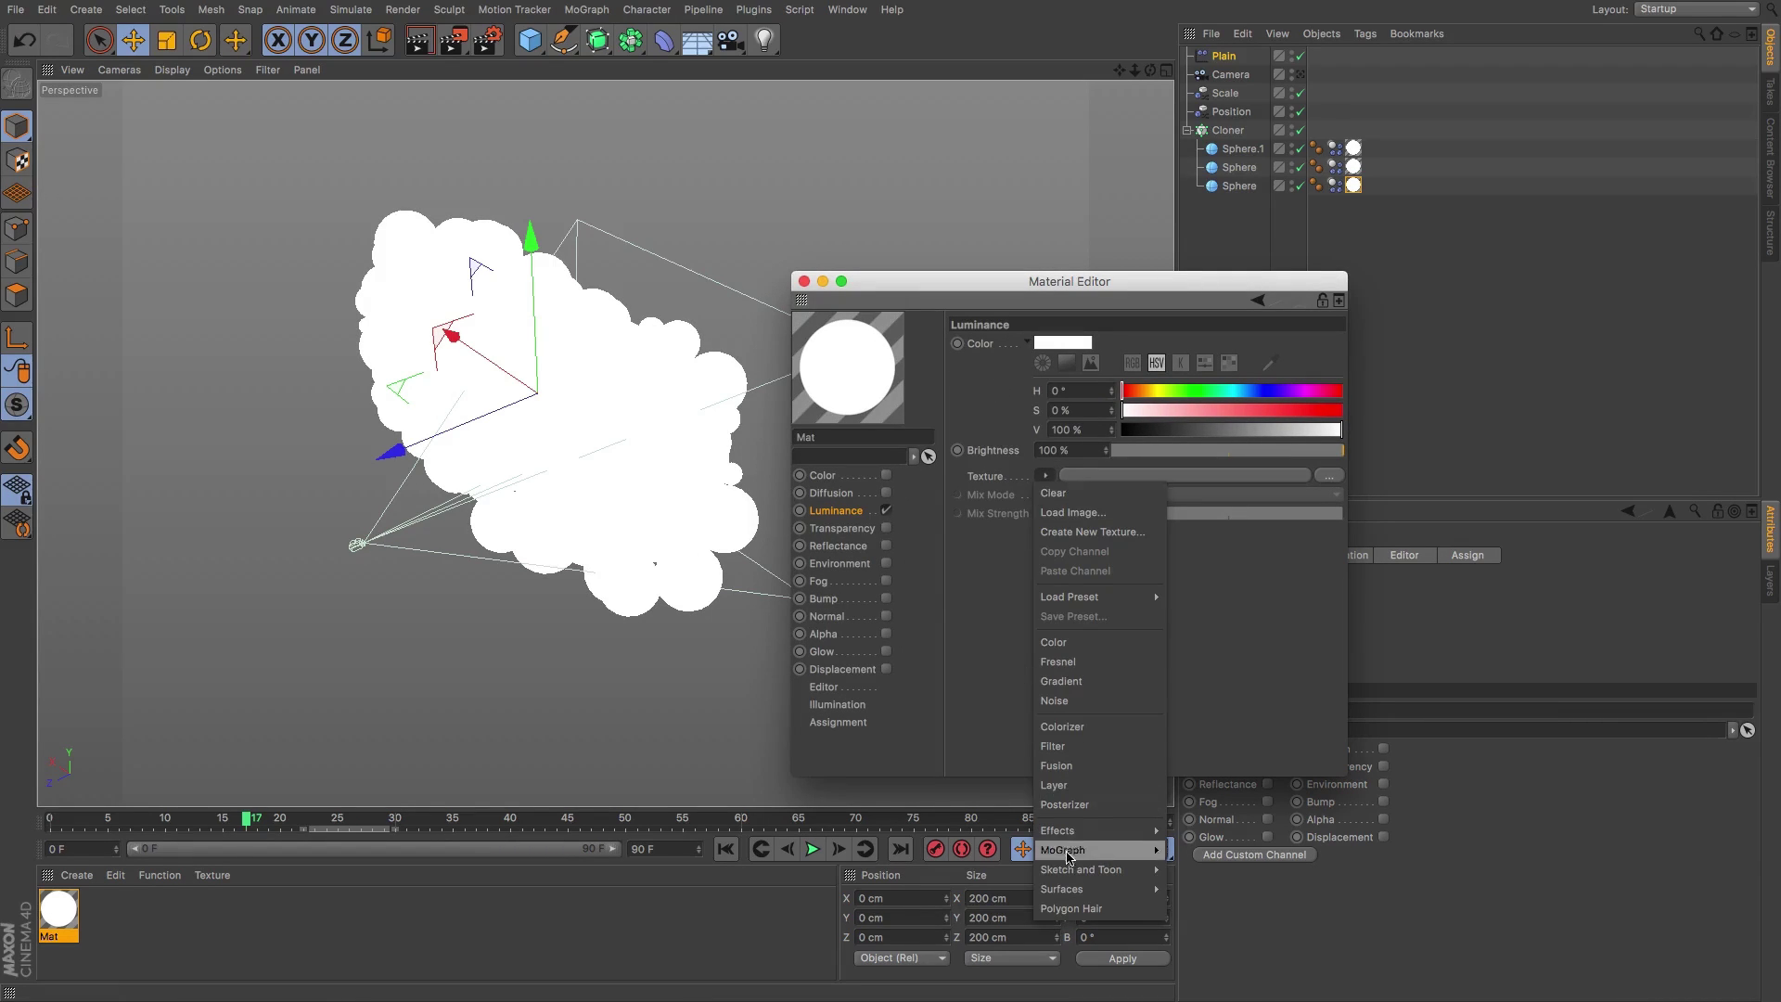
mouse_move(1072, 854)
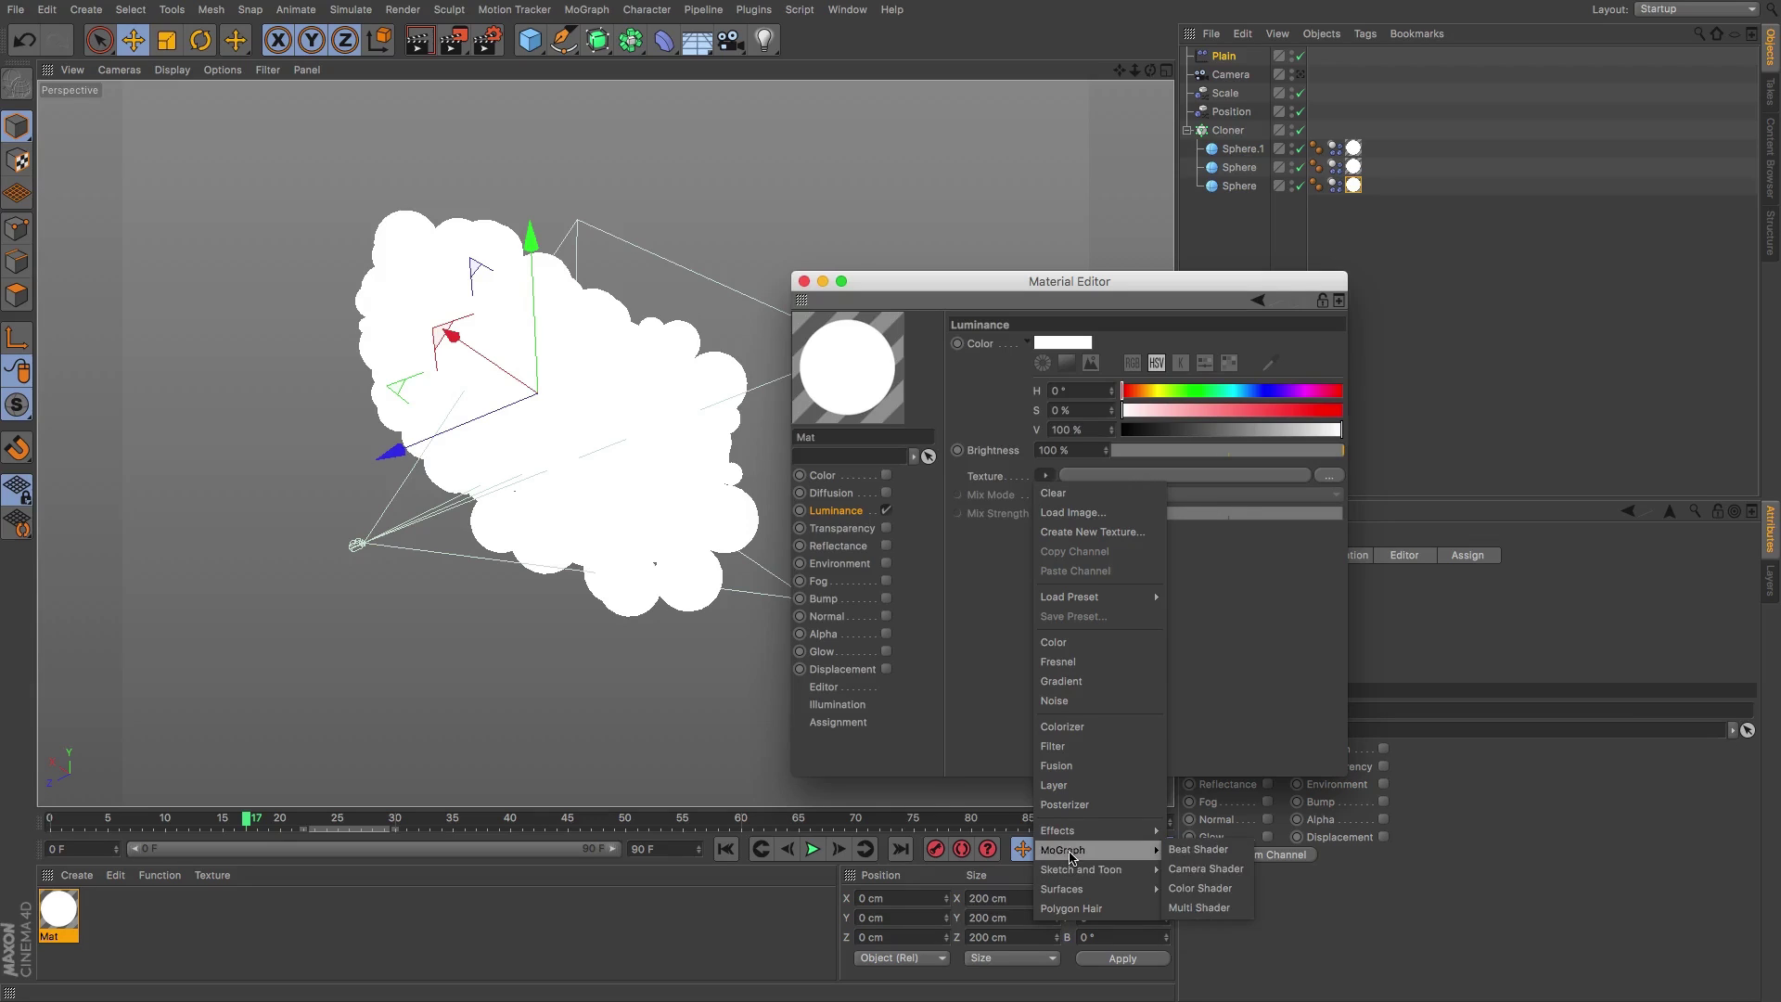
click(1200, 888)
drag(1095, 284, 1135, 445)
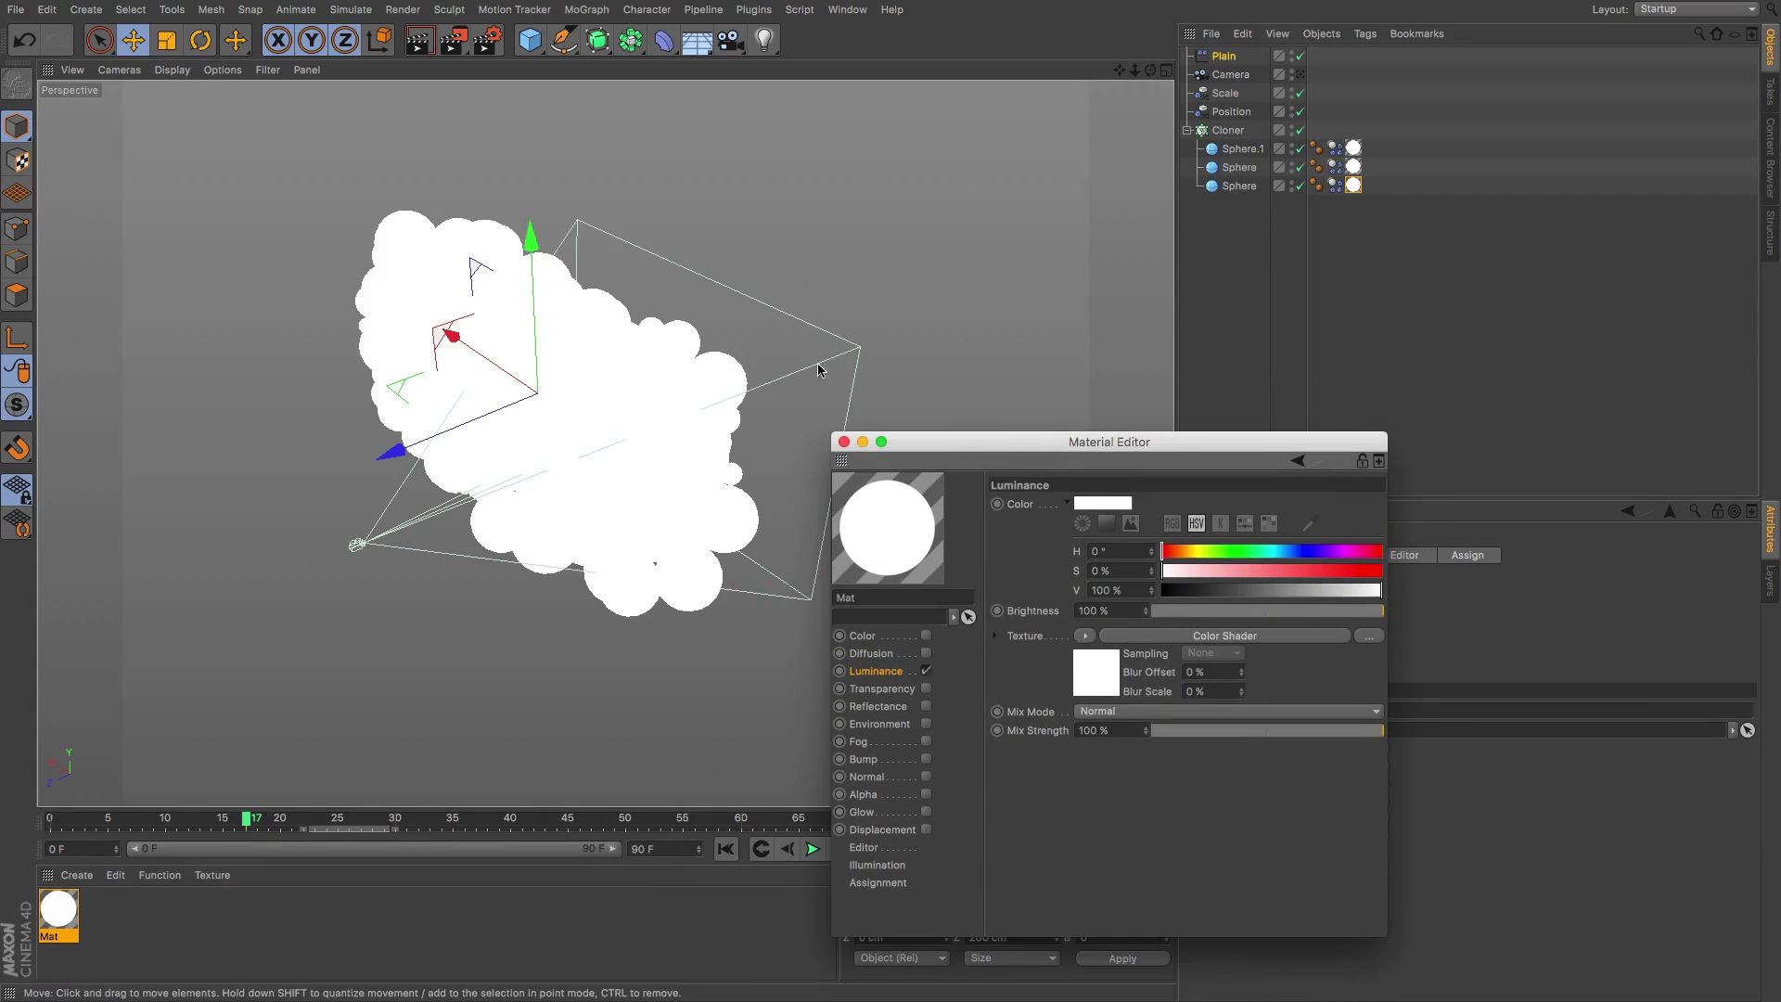
drag(949, 451, 1001, 382)
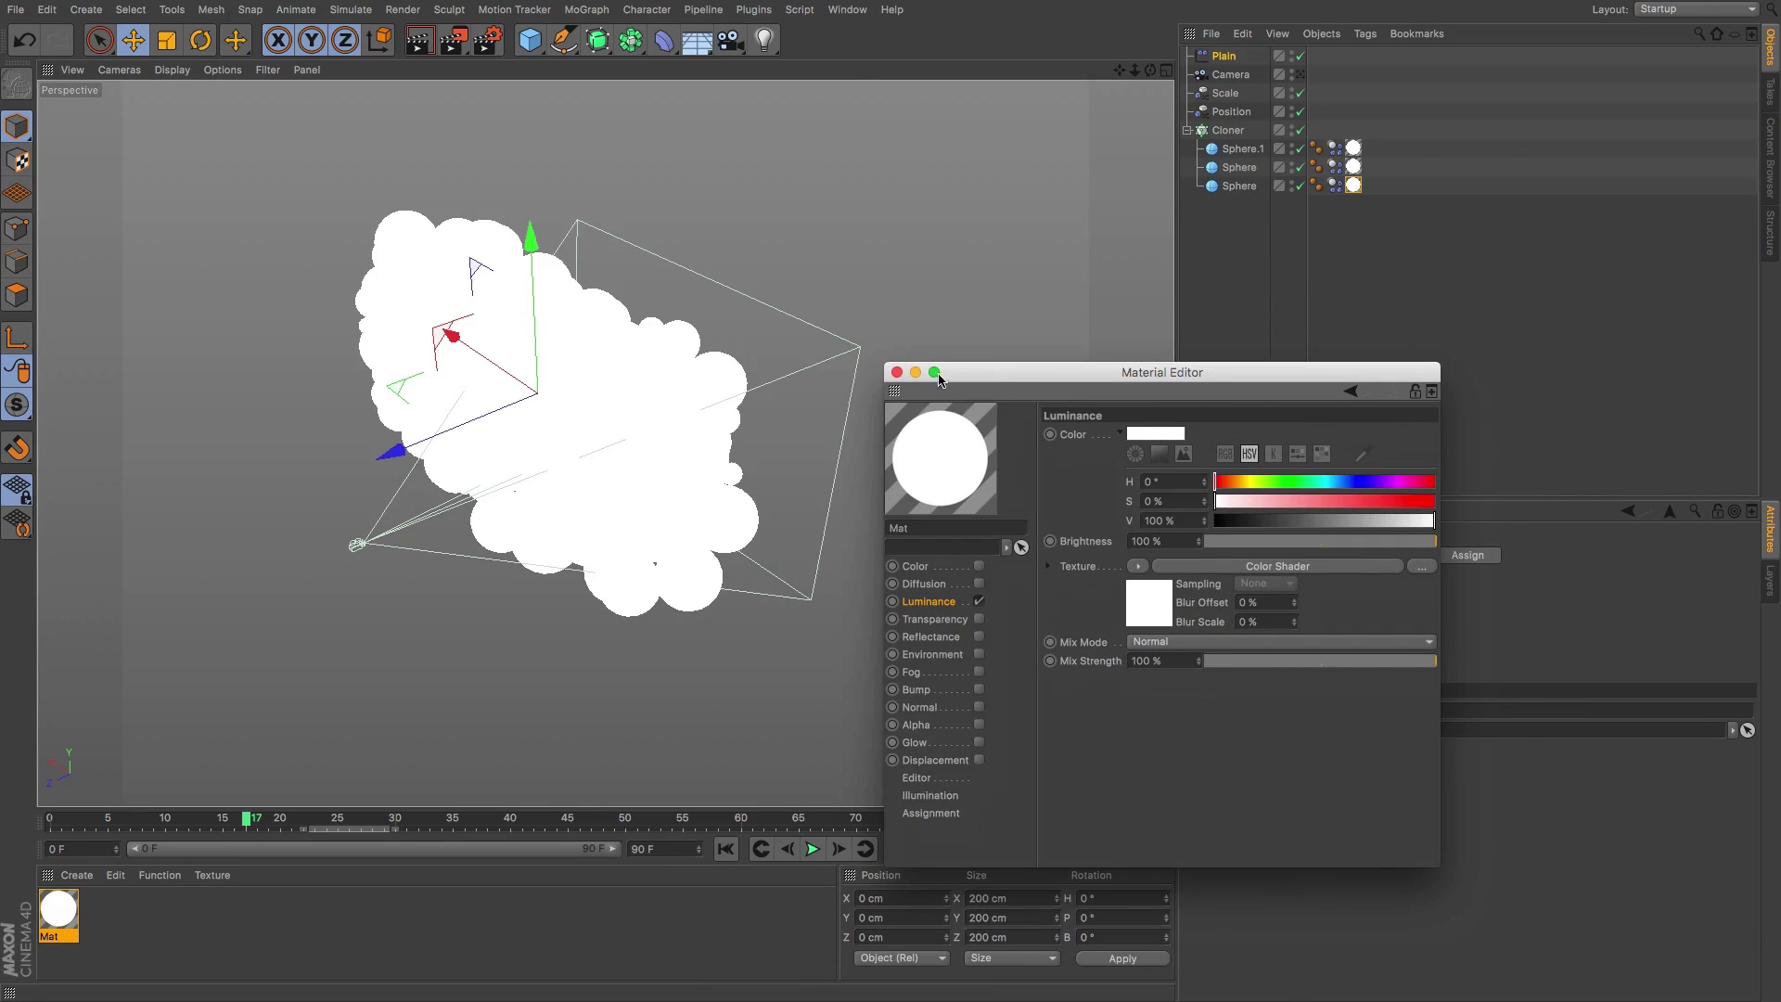
click(897, 373)
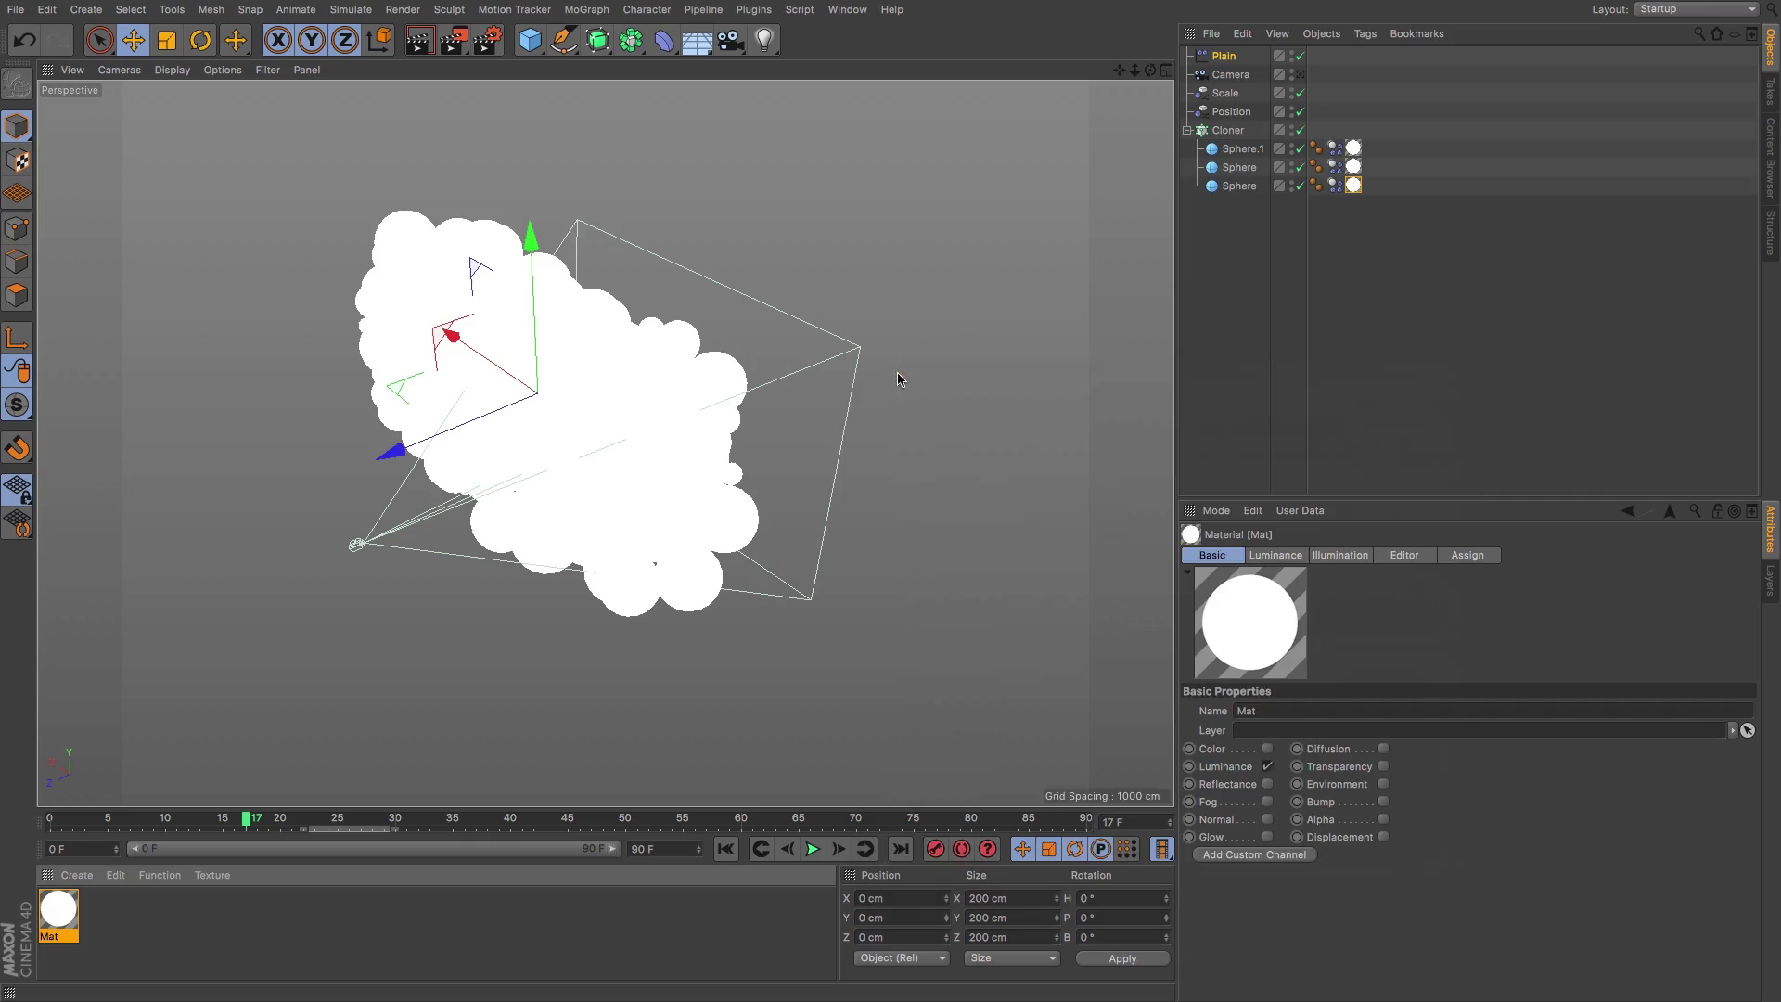
- Set the Plain effector's falloff shape to Box
click(1224, 55)
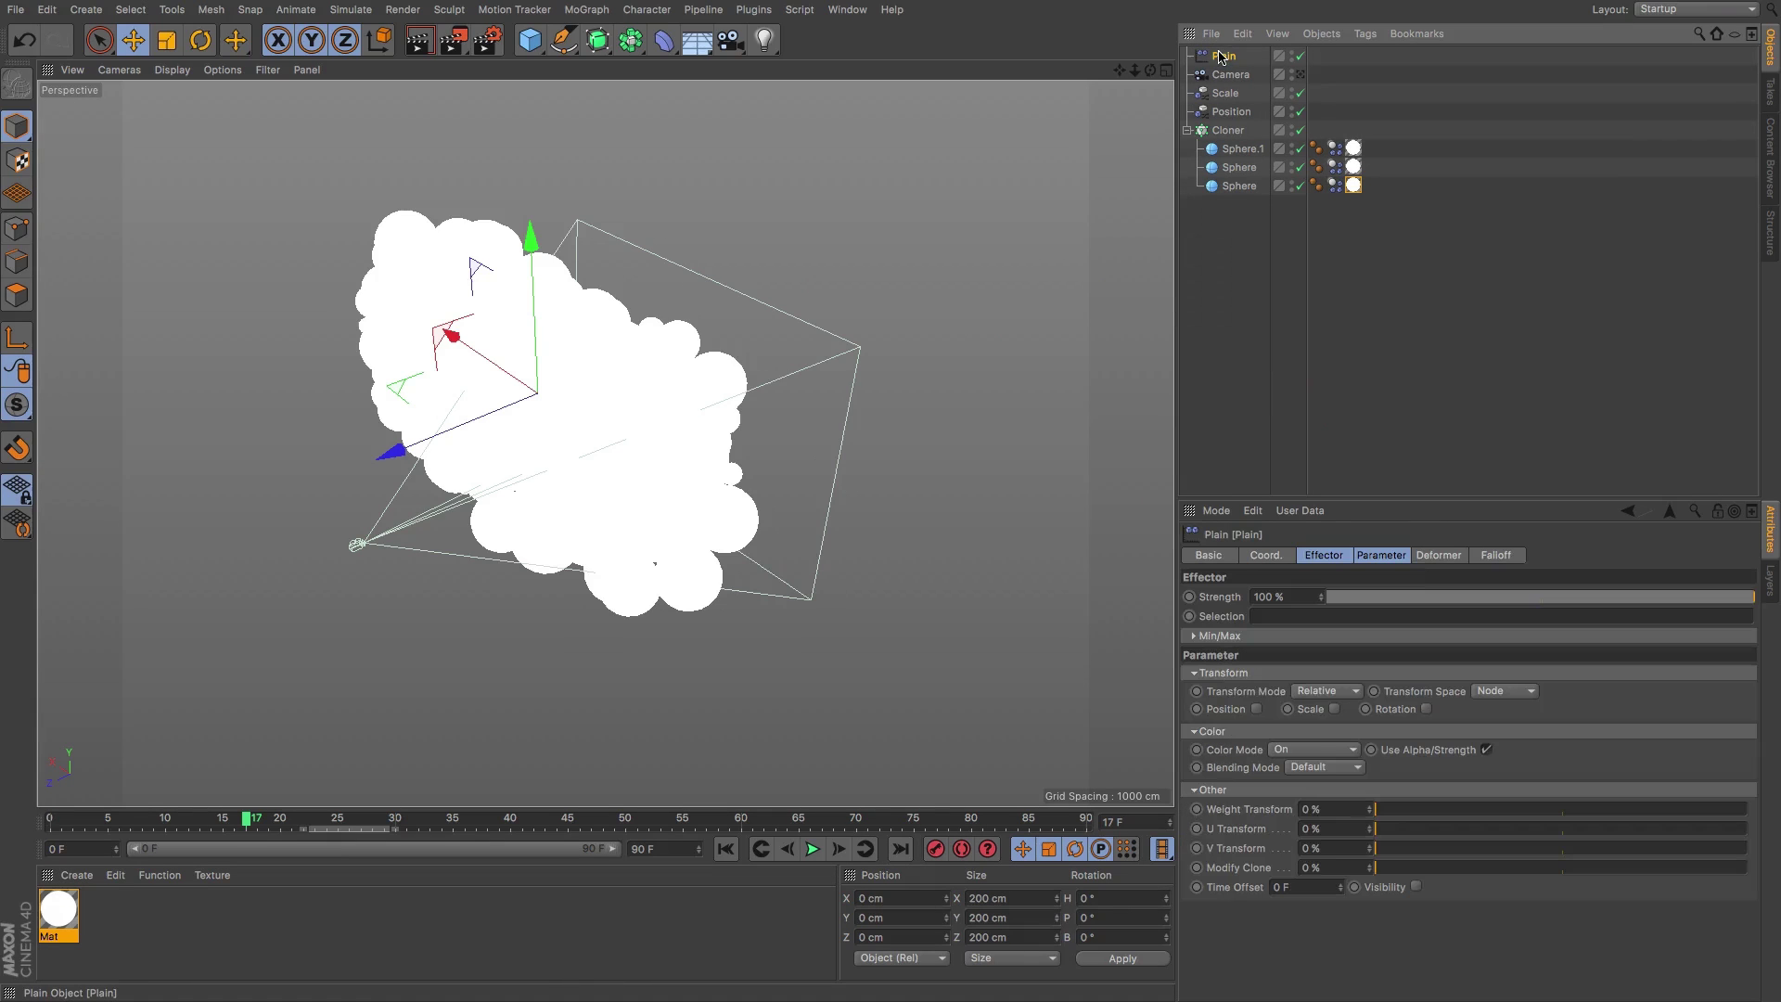
click(1494, 554)
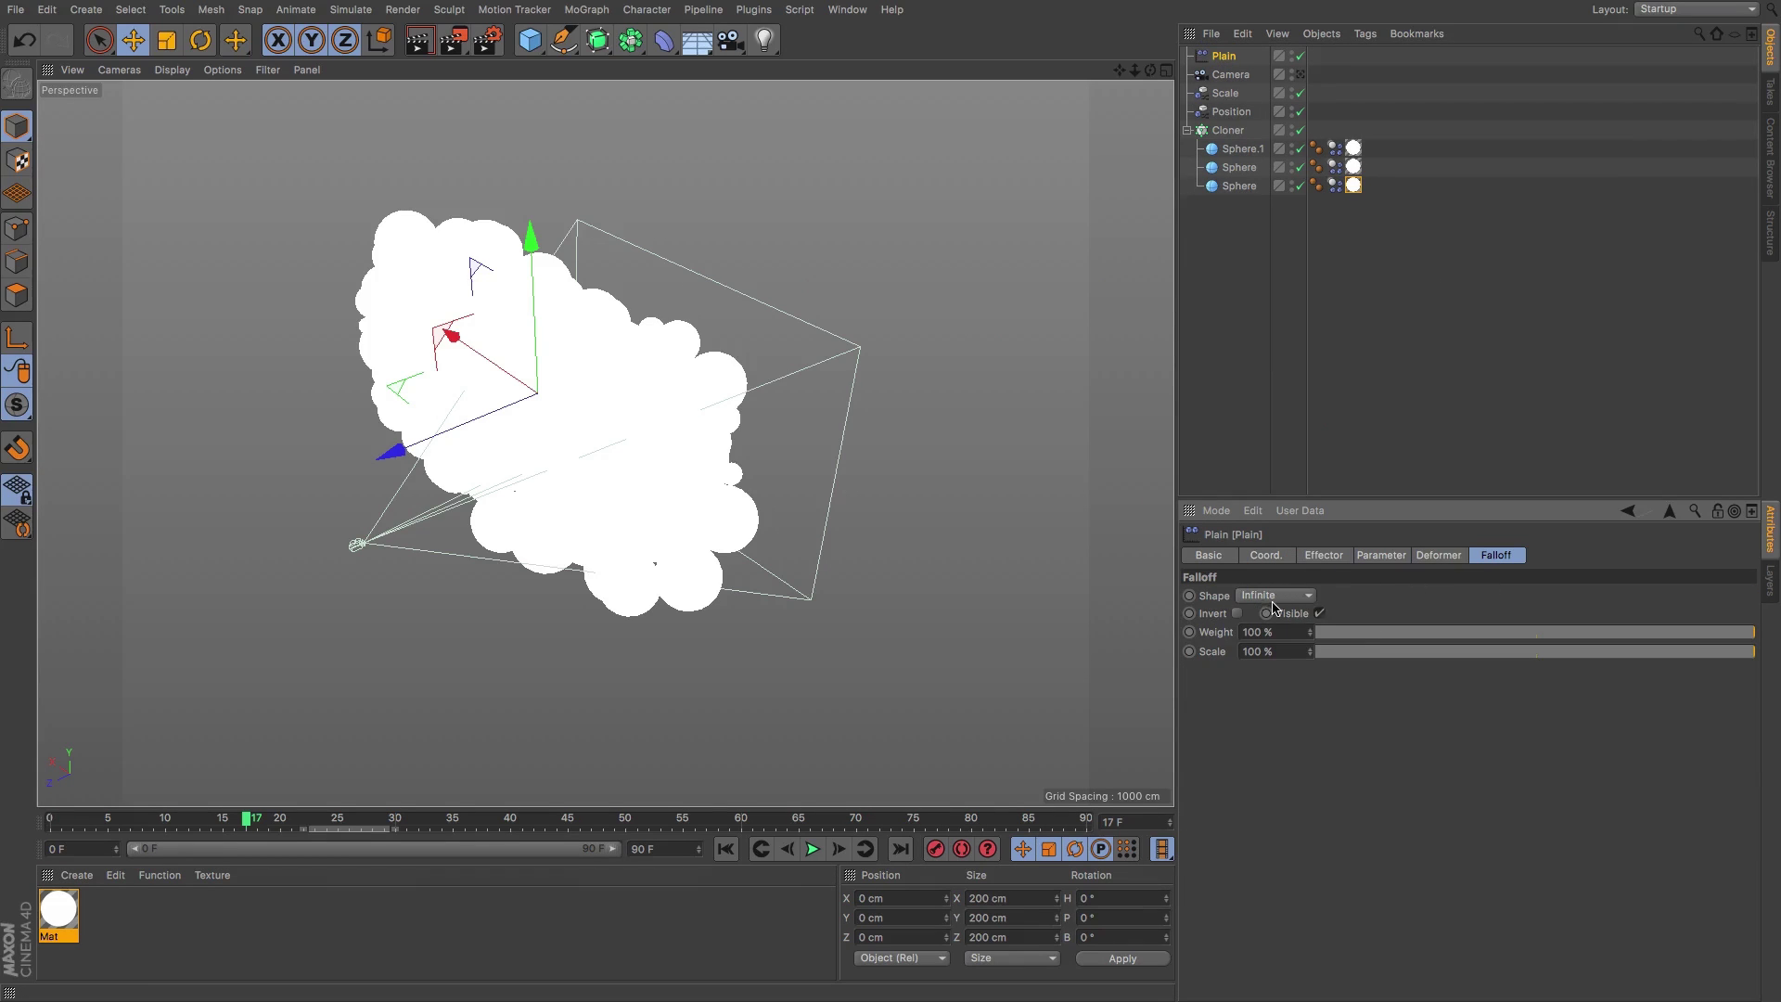
click(1266, 599)
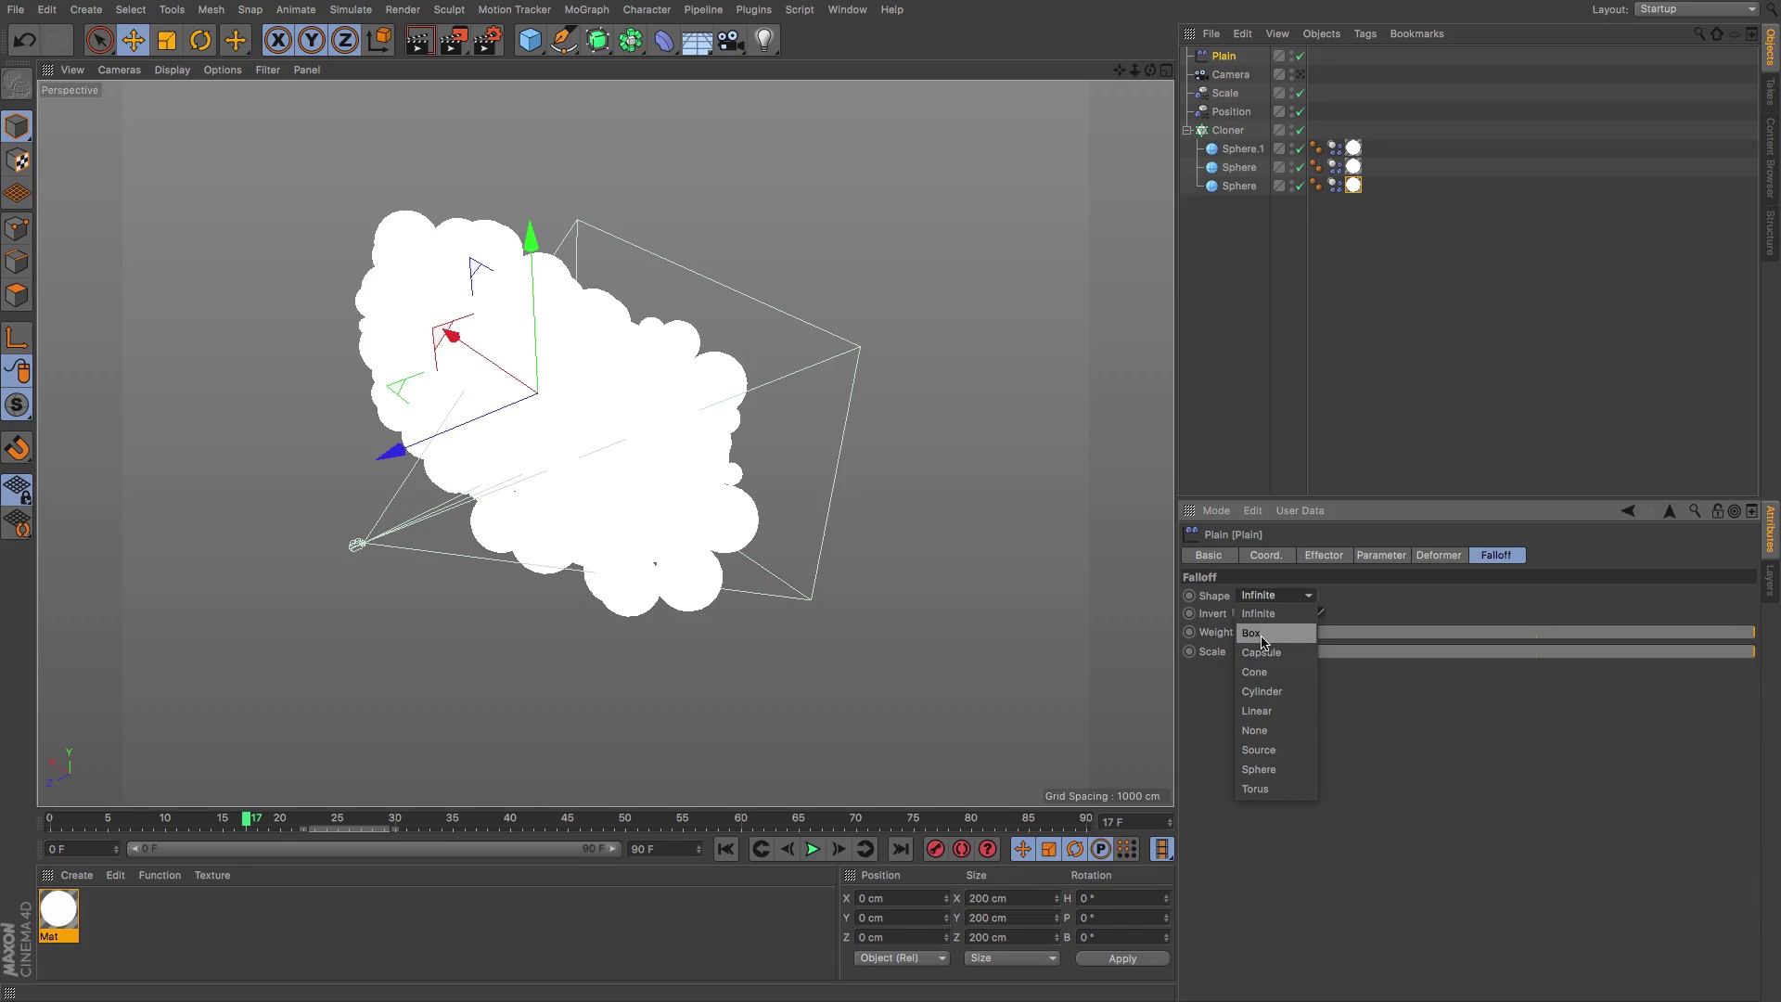
click(1269, 633)
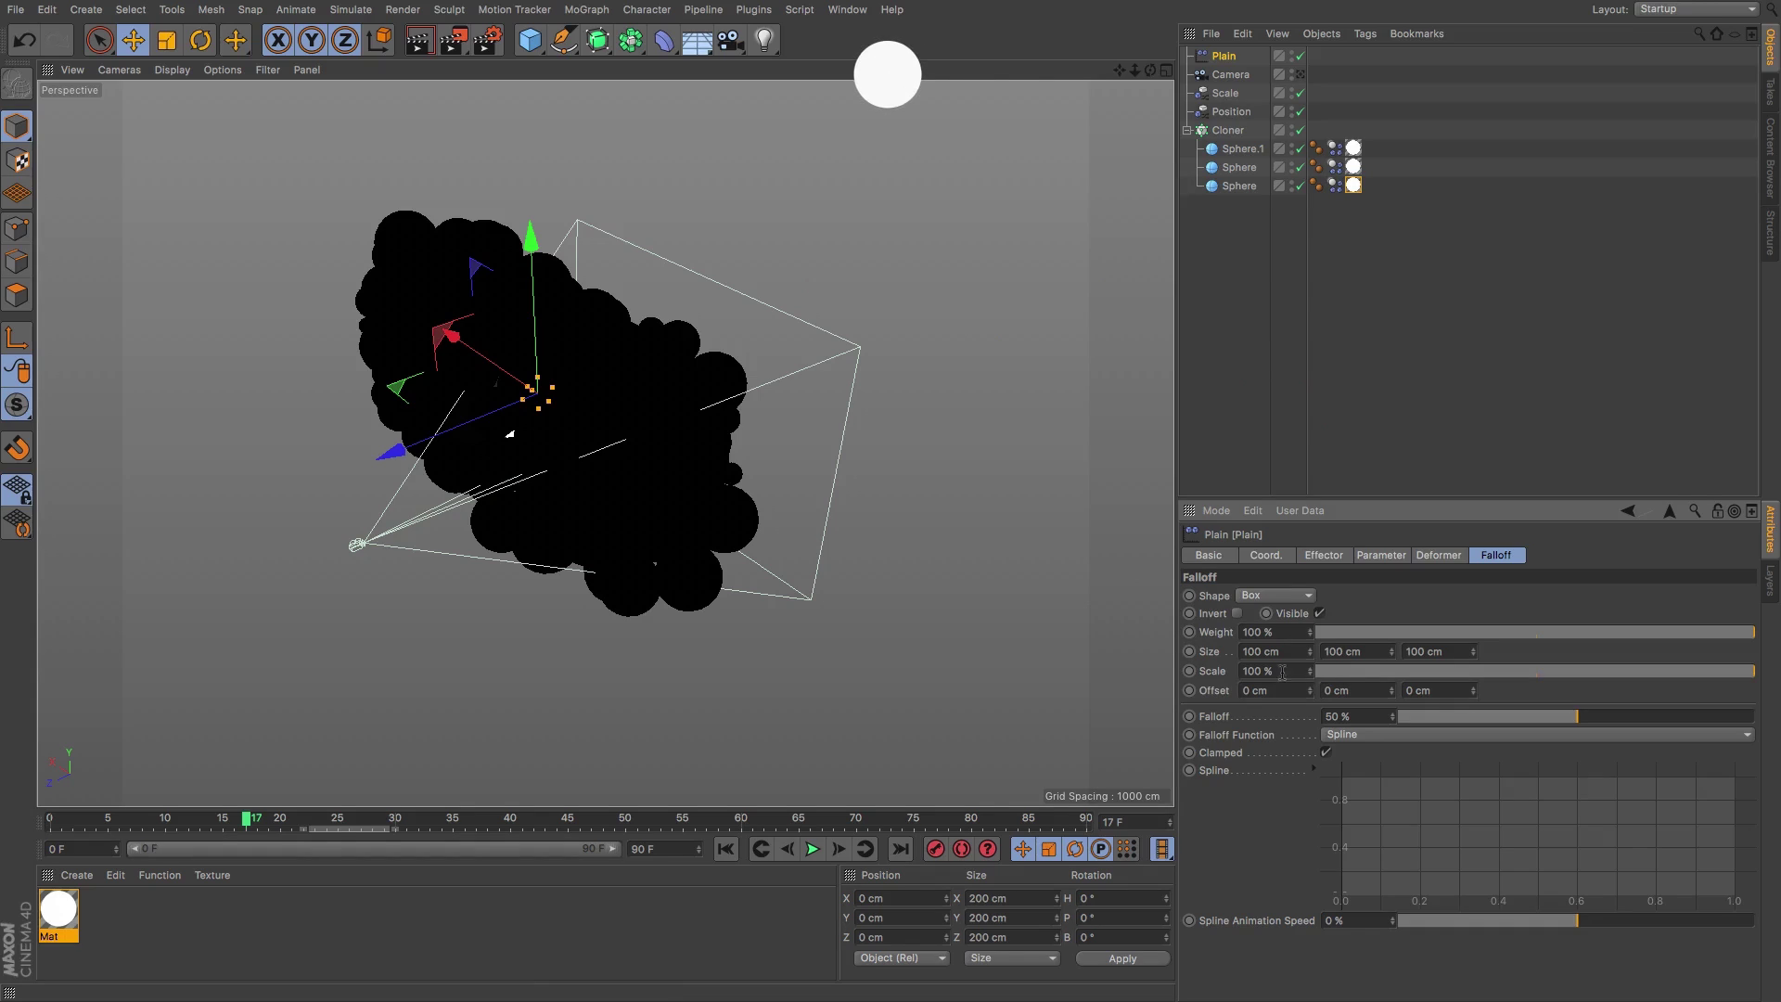
- Enlarge the Plain effector's falloff box to 1181 cm in X and 345 cm in Y
mouse_move(1309, 652)
mouse_down()
mouse_move(1493, 652)
mouse_move(1419, 656)
mouse_move(1440, 652)
mouse_up()
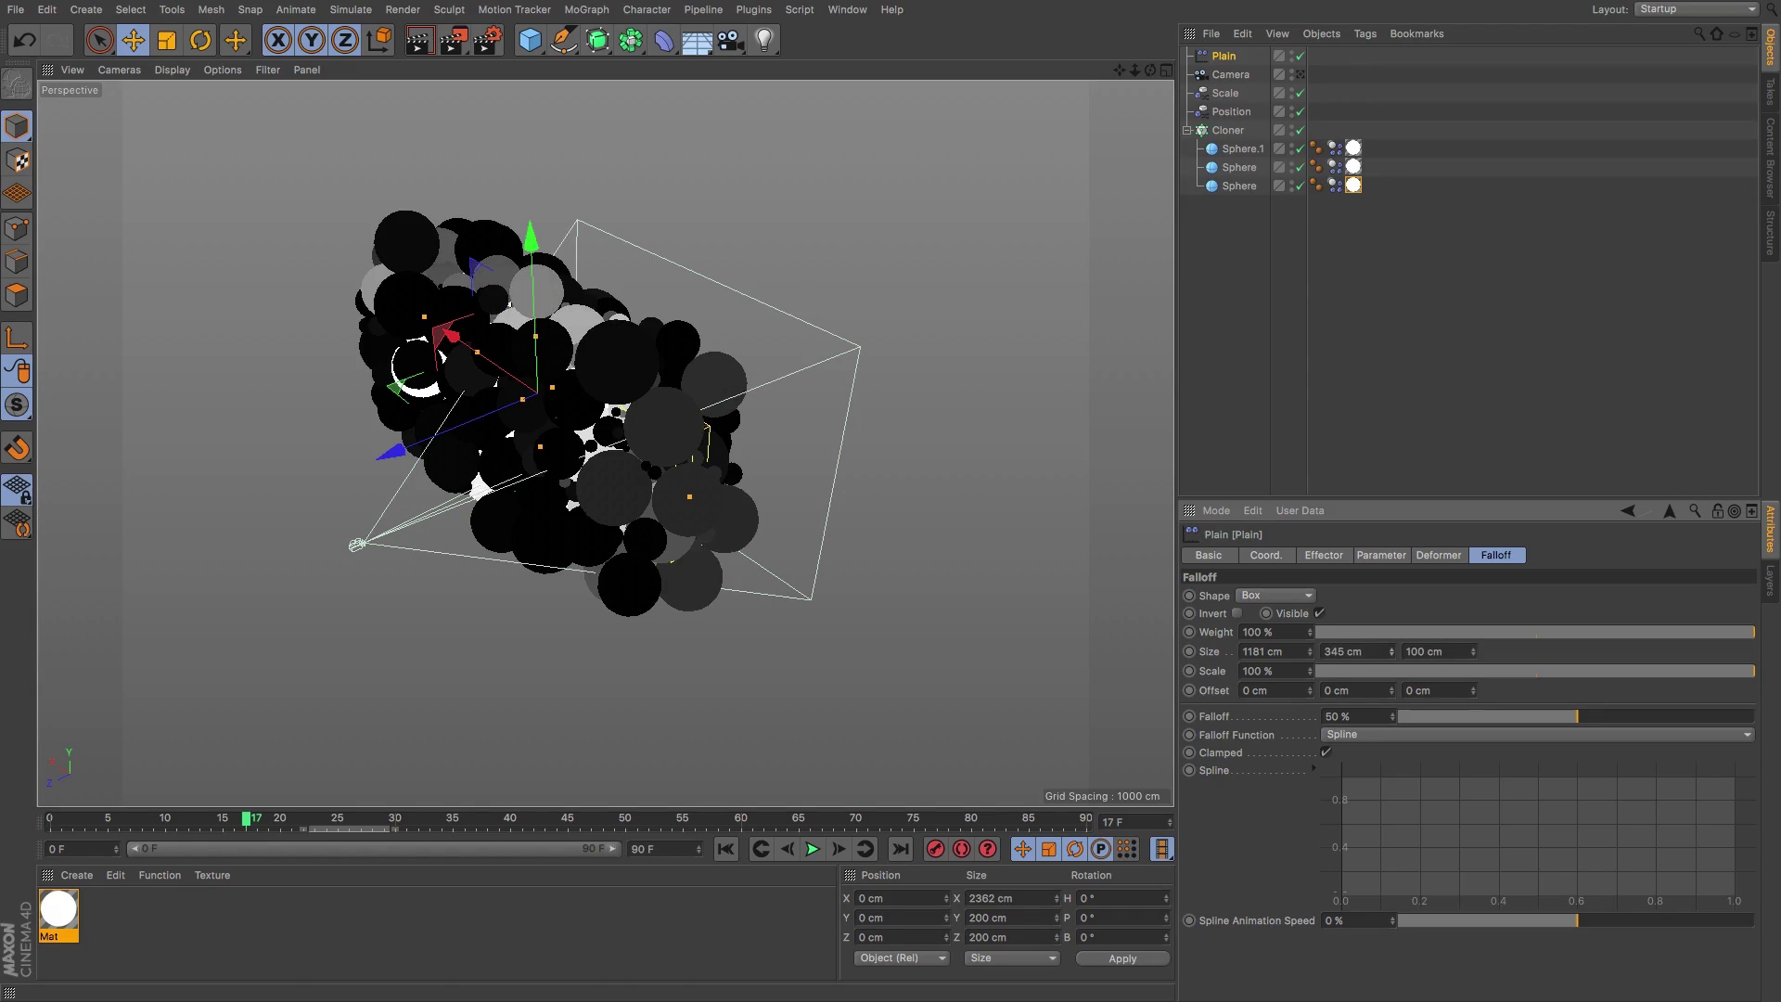
click(1160, 74)
click(1162, 73)
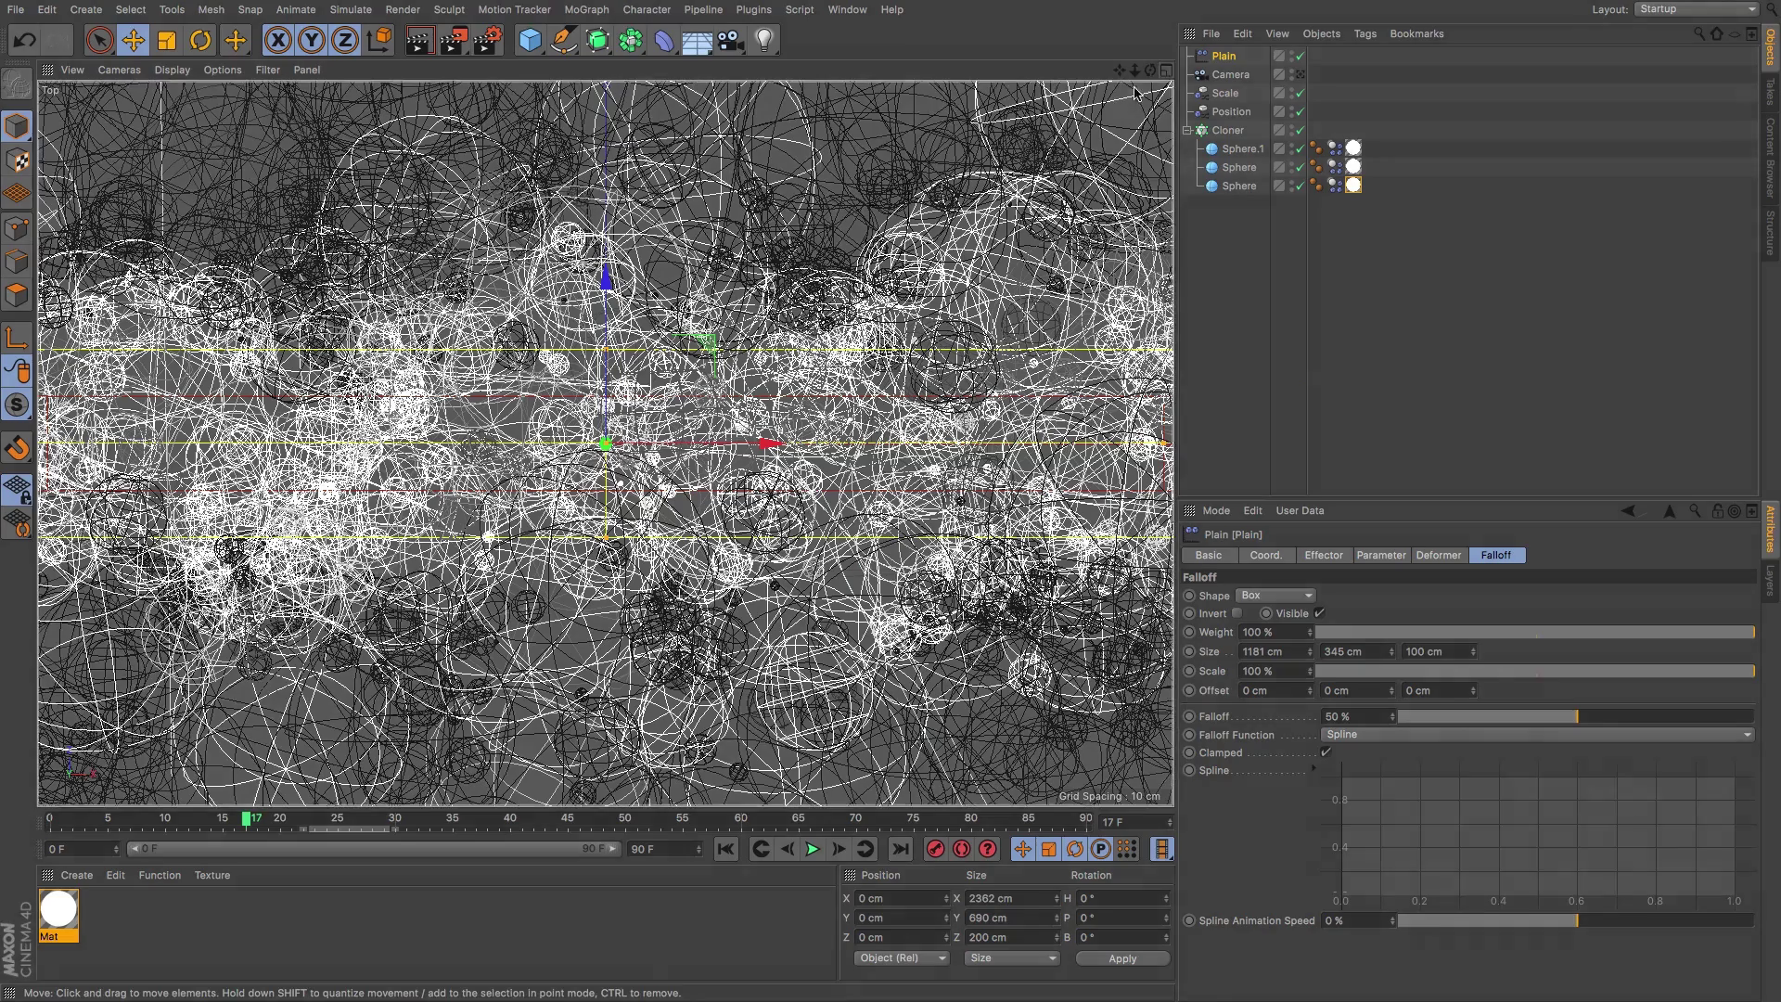
click(1166, 71)
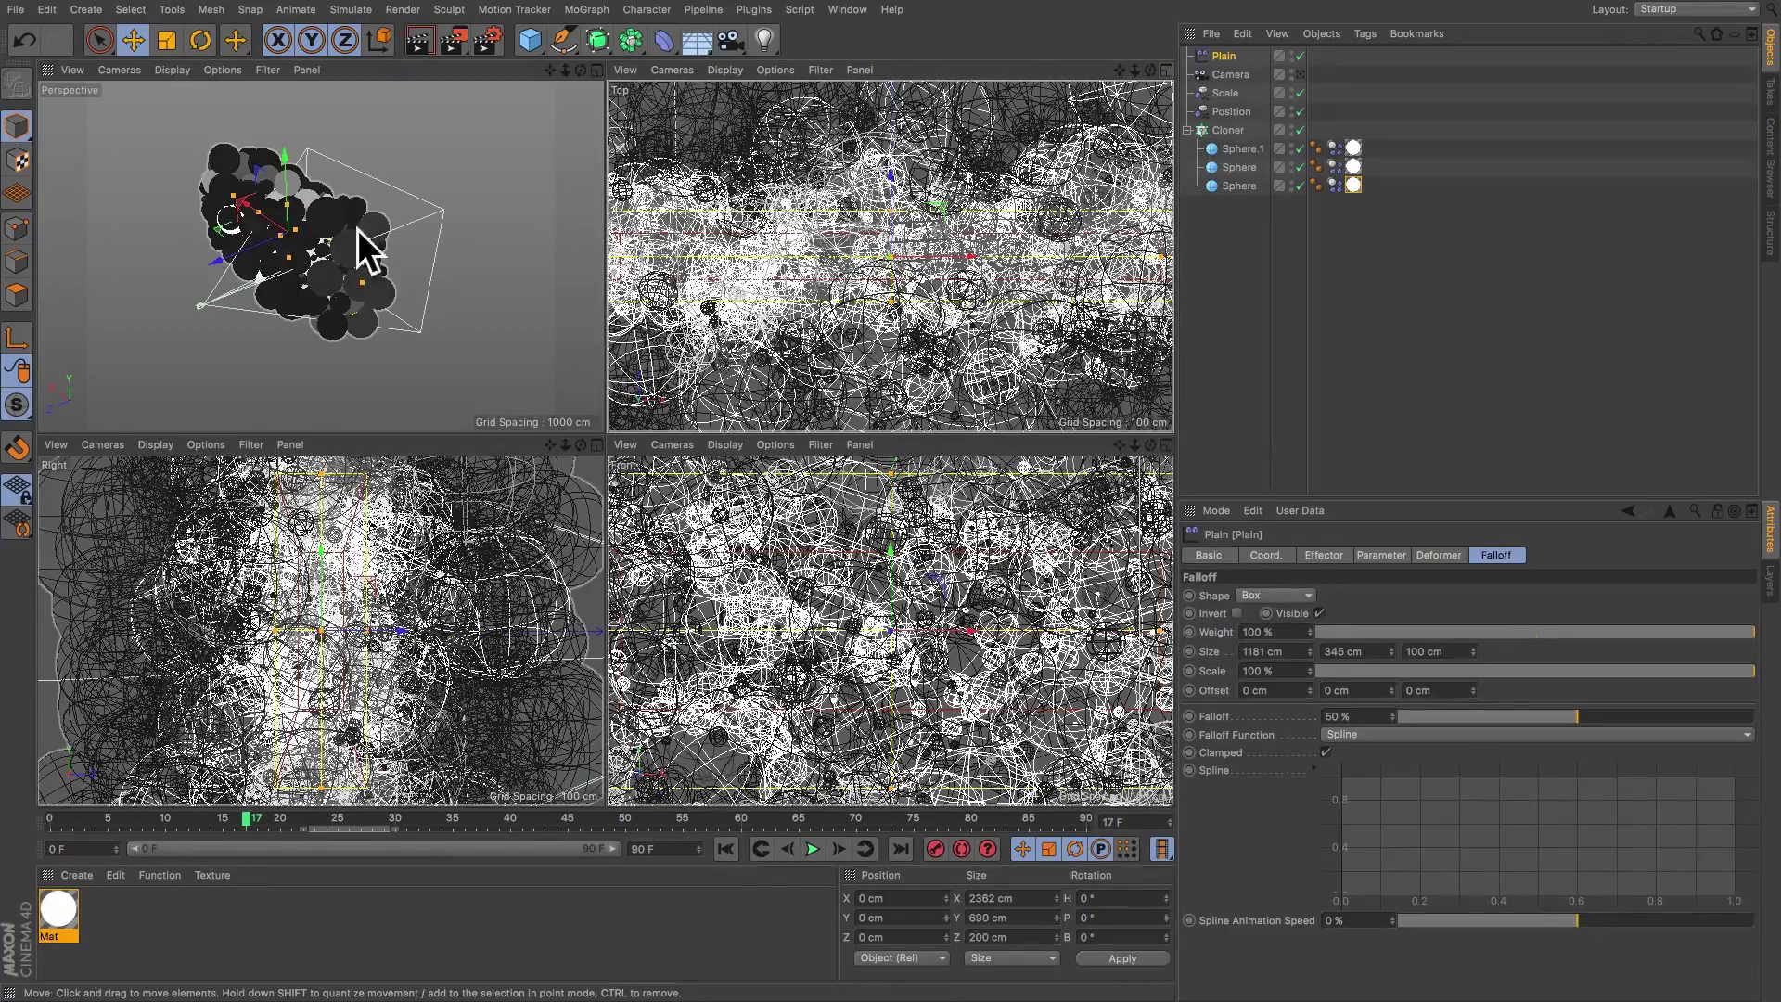
click(358, 232)
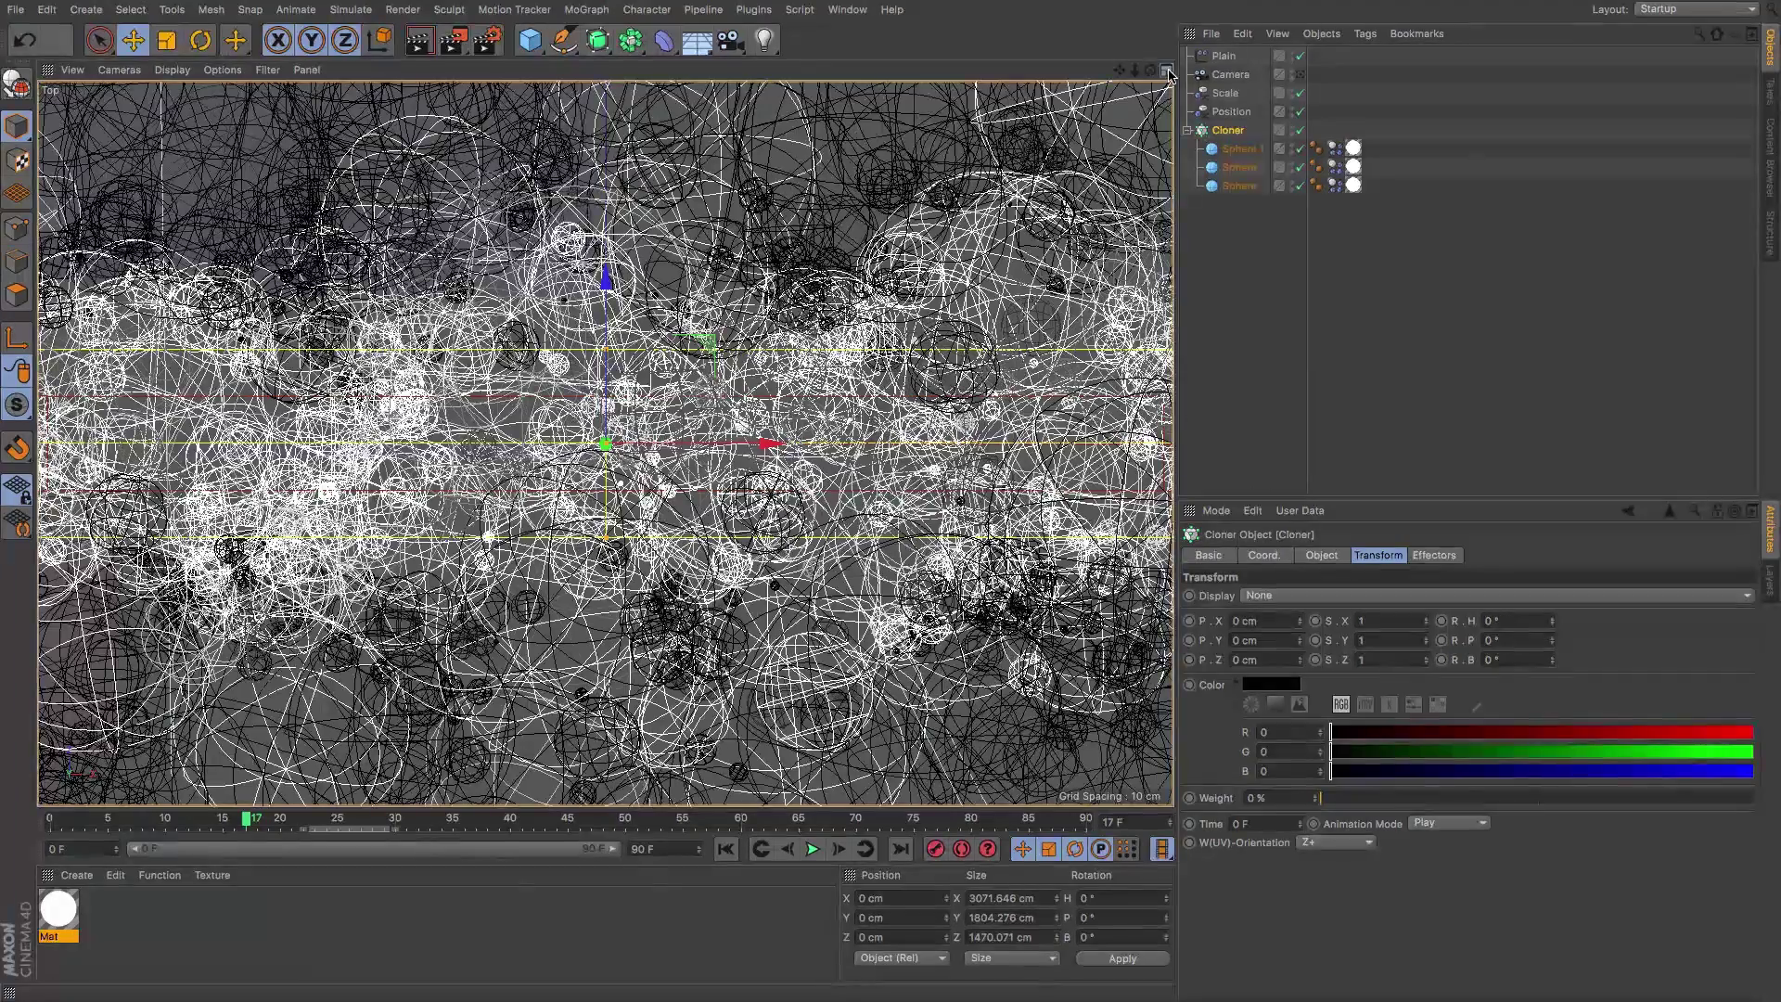
click(1167, 72)
click(1167, 72)
click(1167, 72)
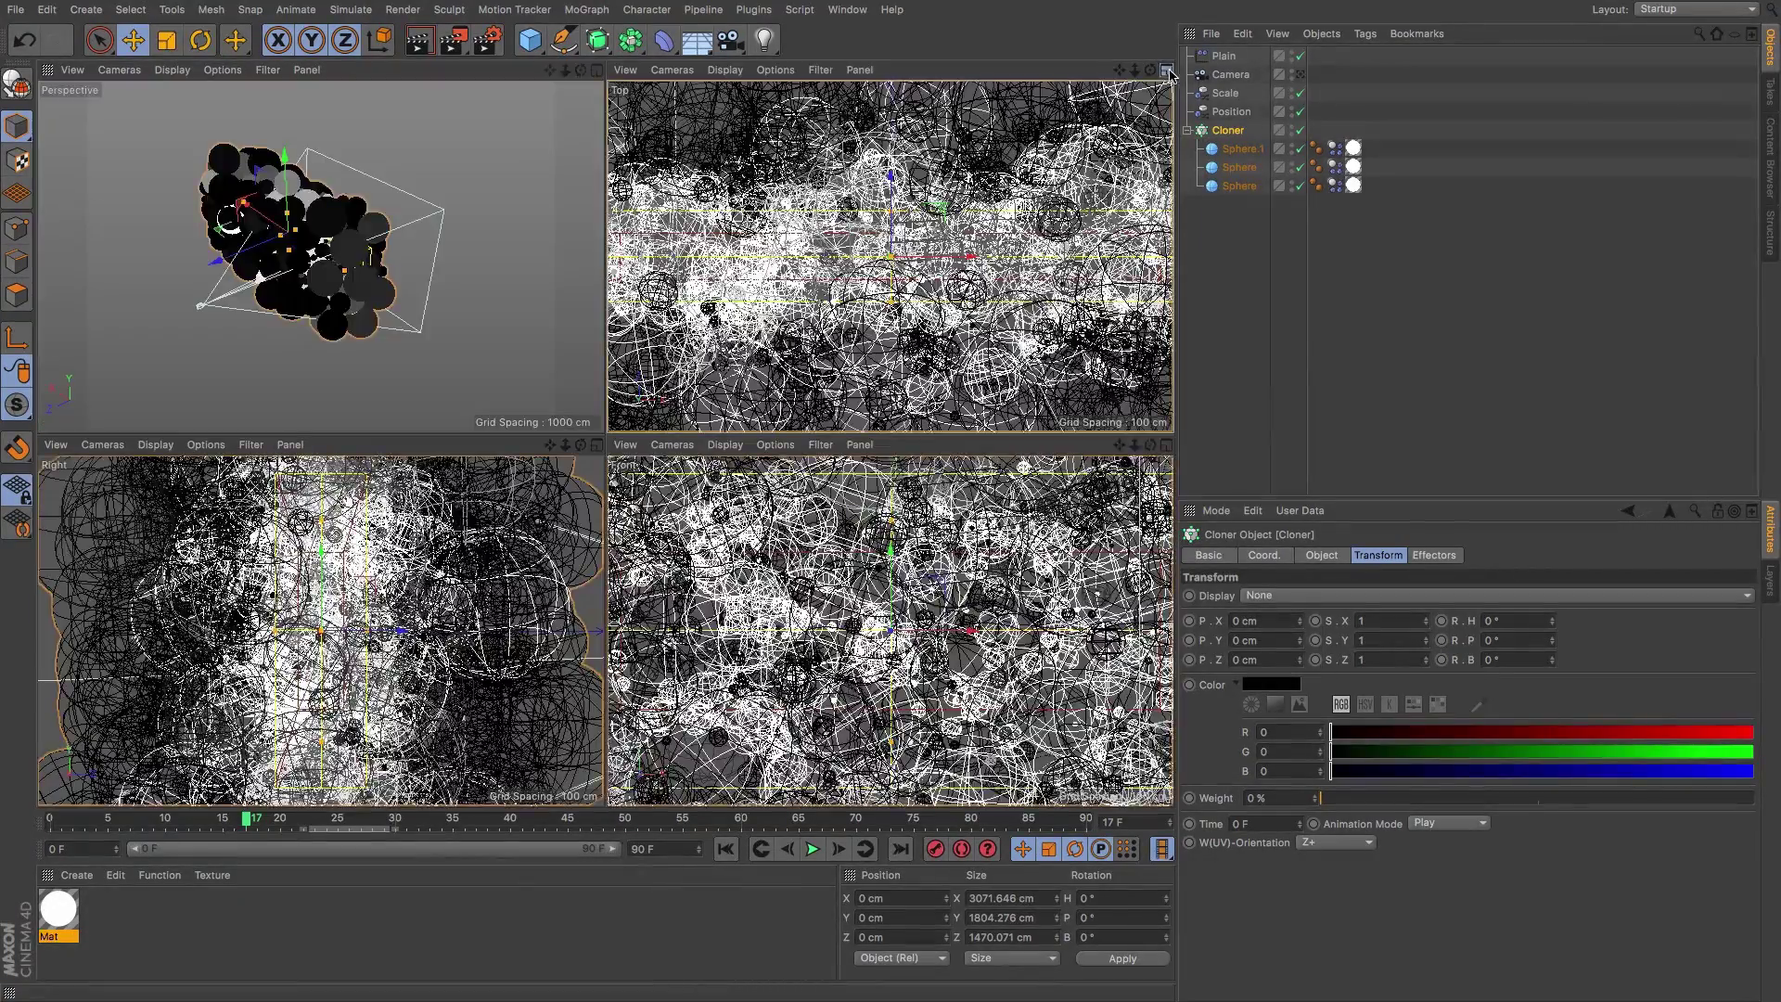
click(1167, 72)
click(1167, 71)
click(597, 70)
drag(1151, 70, 1028, 96)
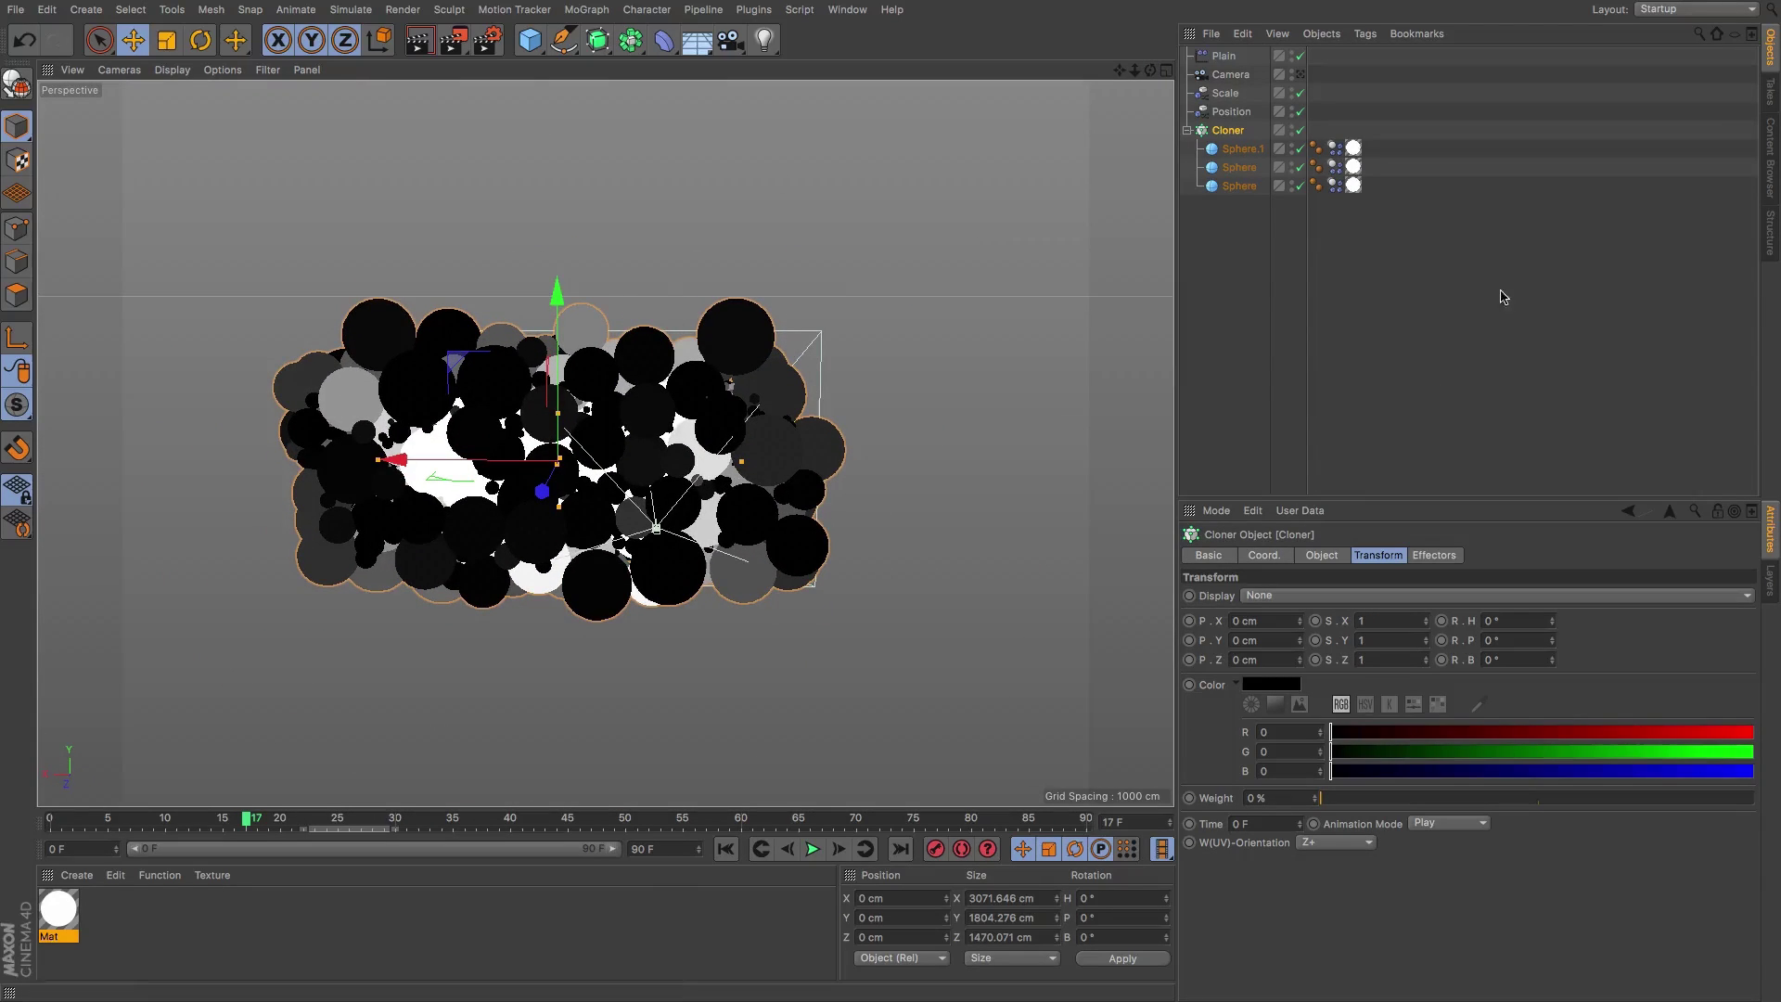
- Set the Plain effector's falloff box to 136 cm in Z and its Falloff to 47 %
click(1223, 55)
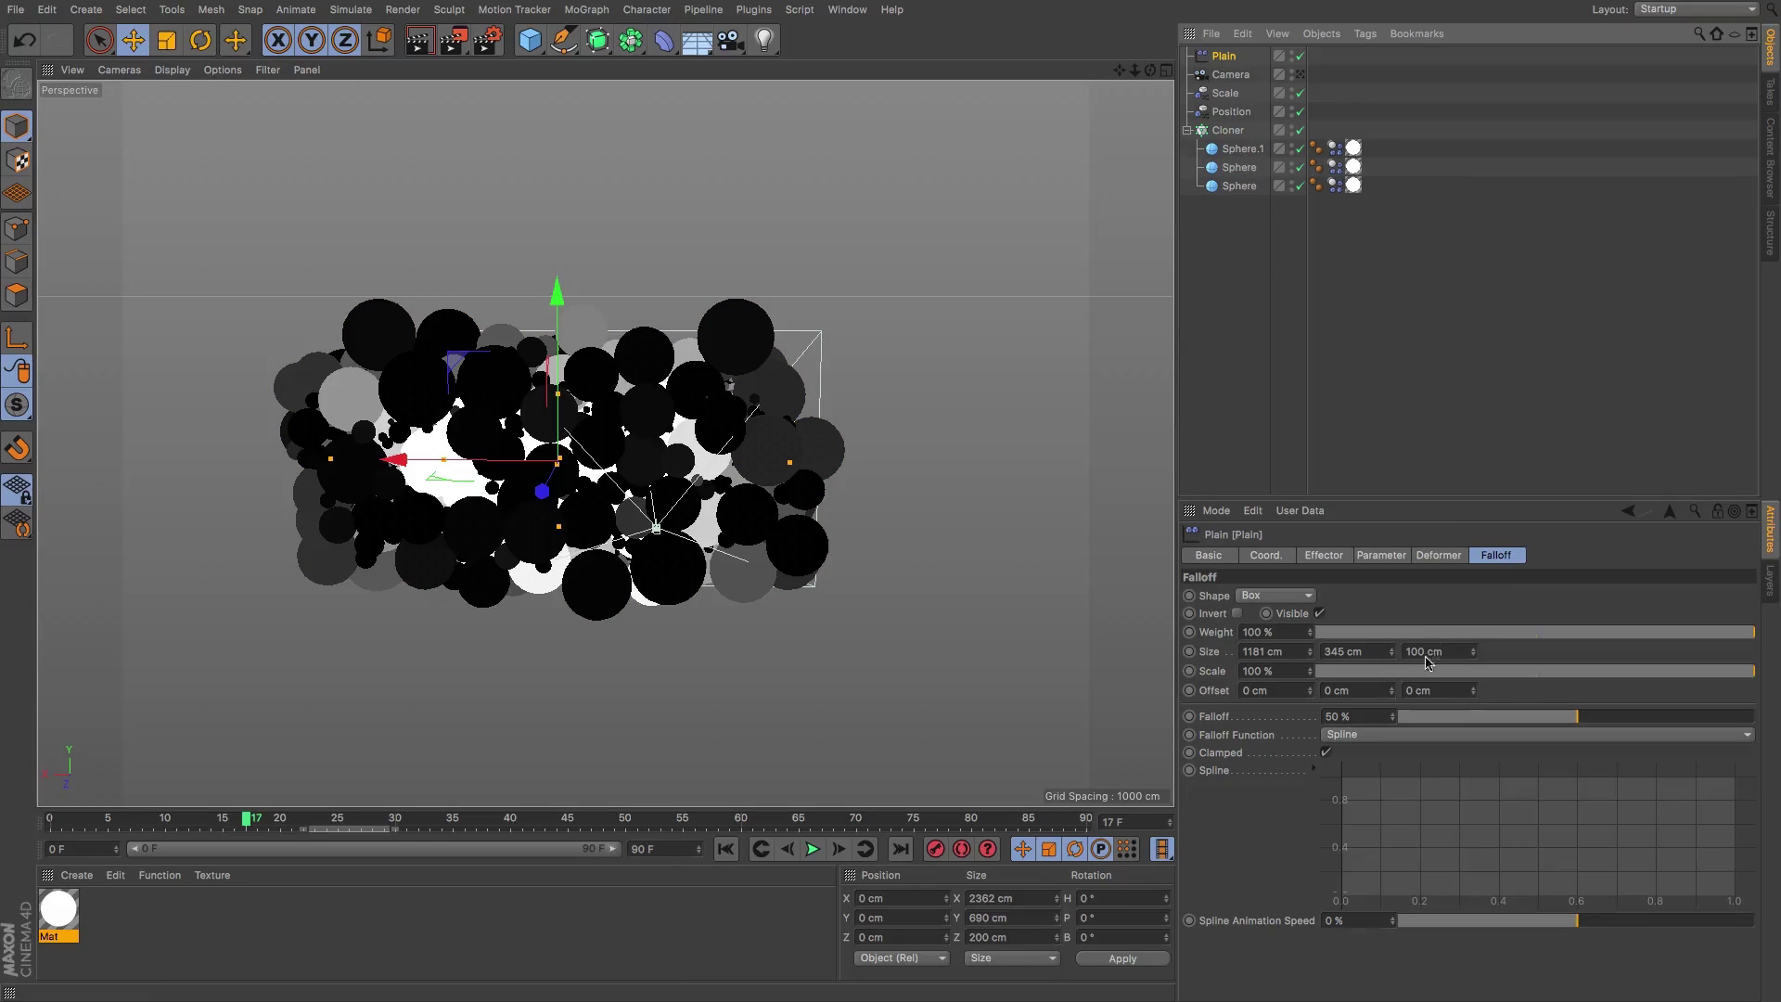
drag(1474, 651, 1474, 631)
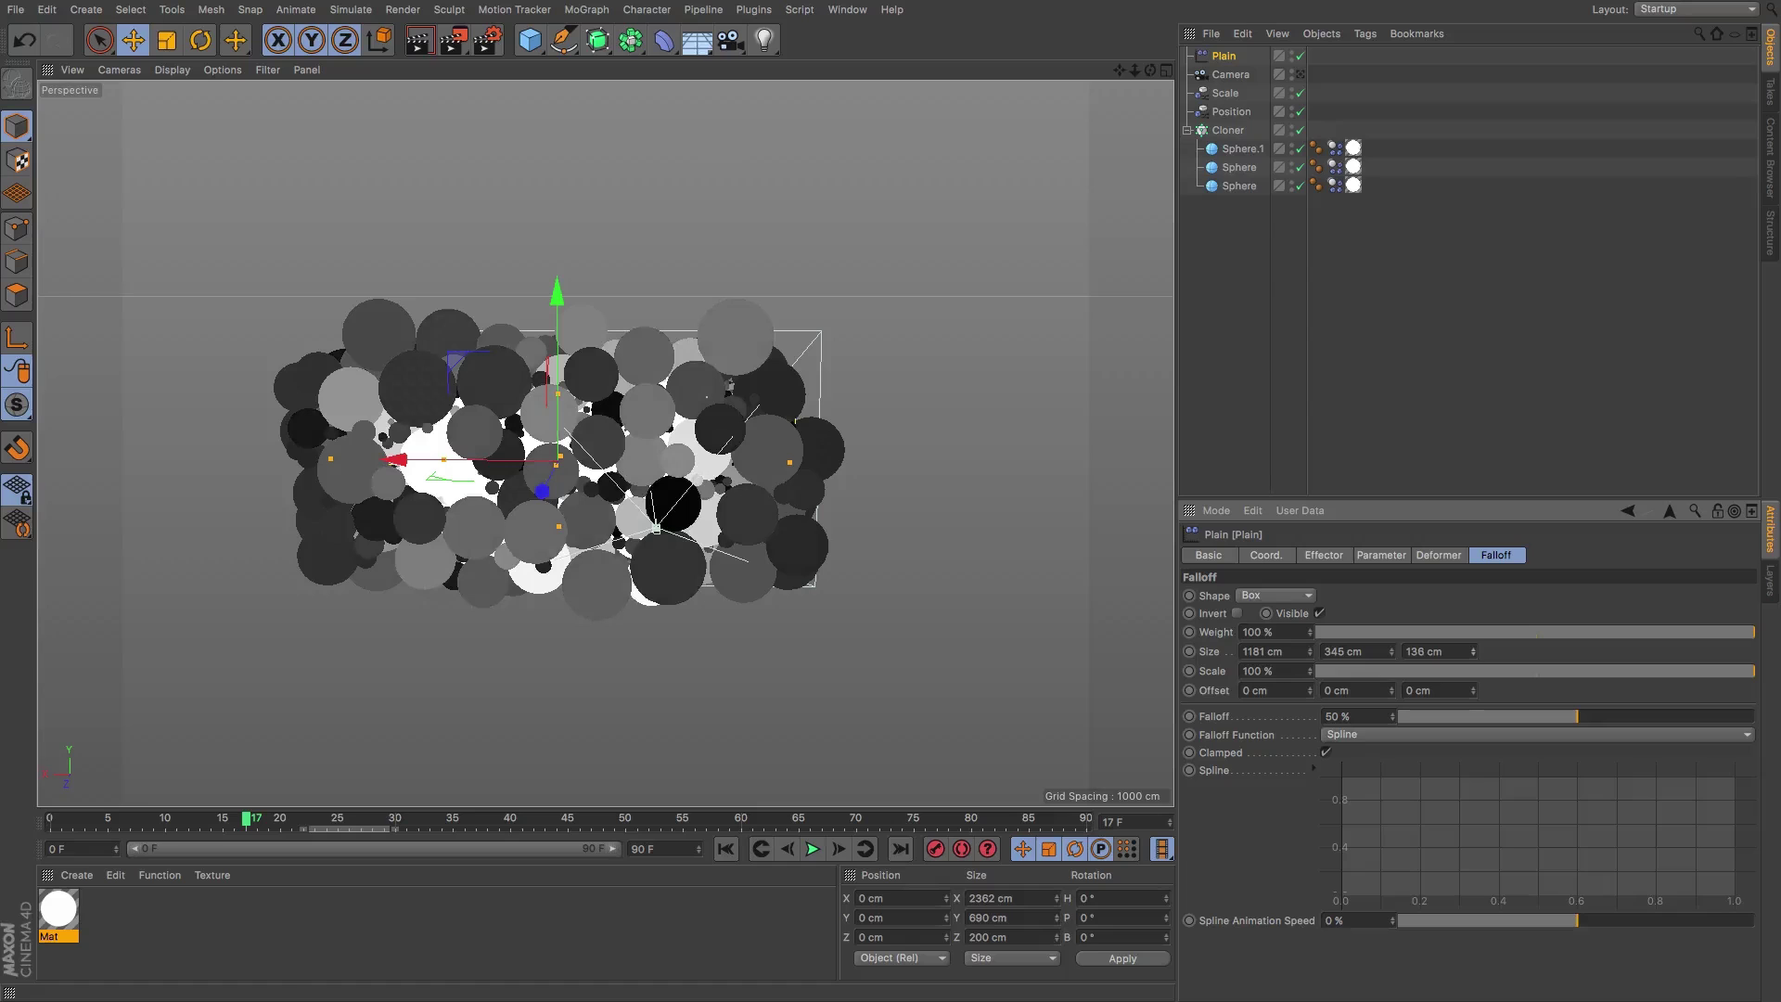
alt+drag(605, 442, 995, 149)
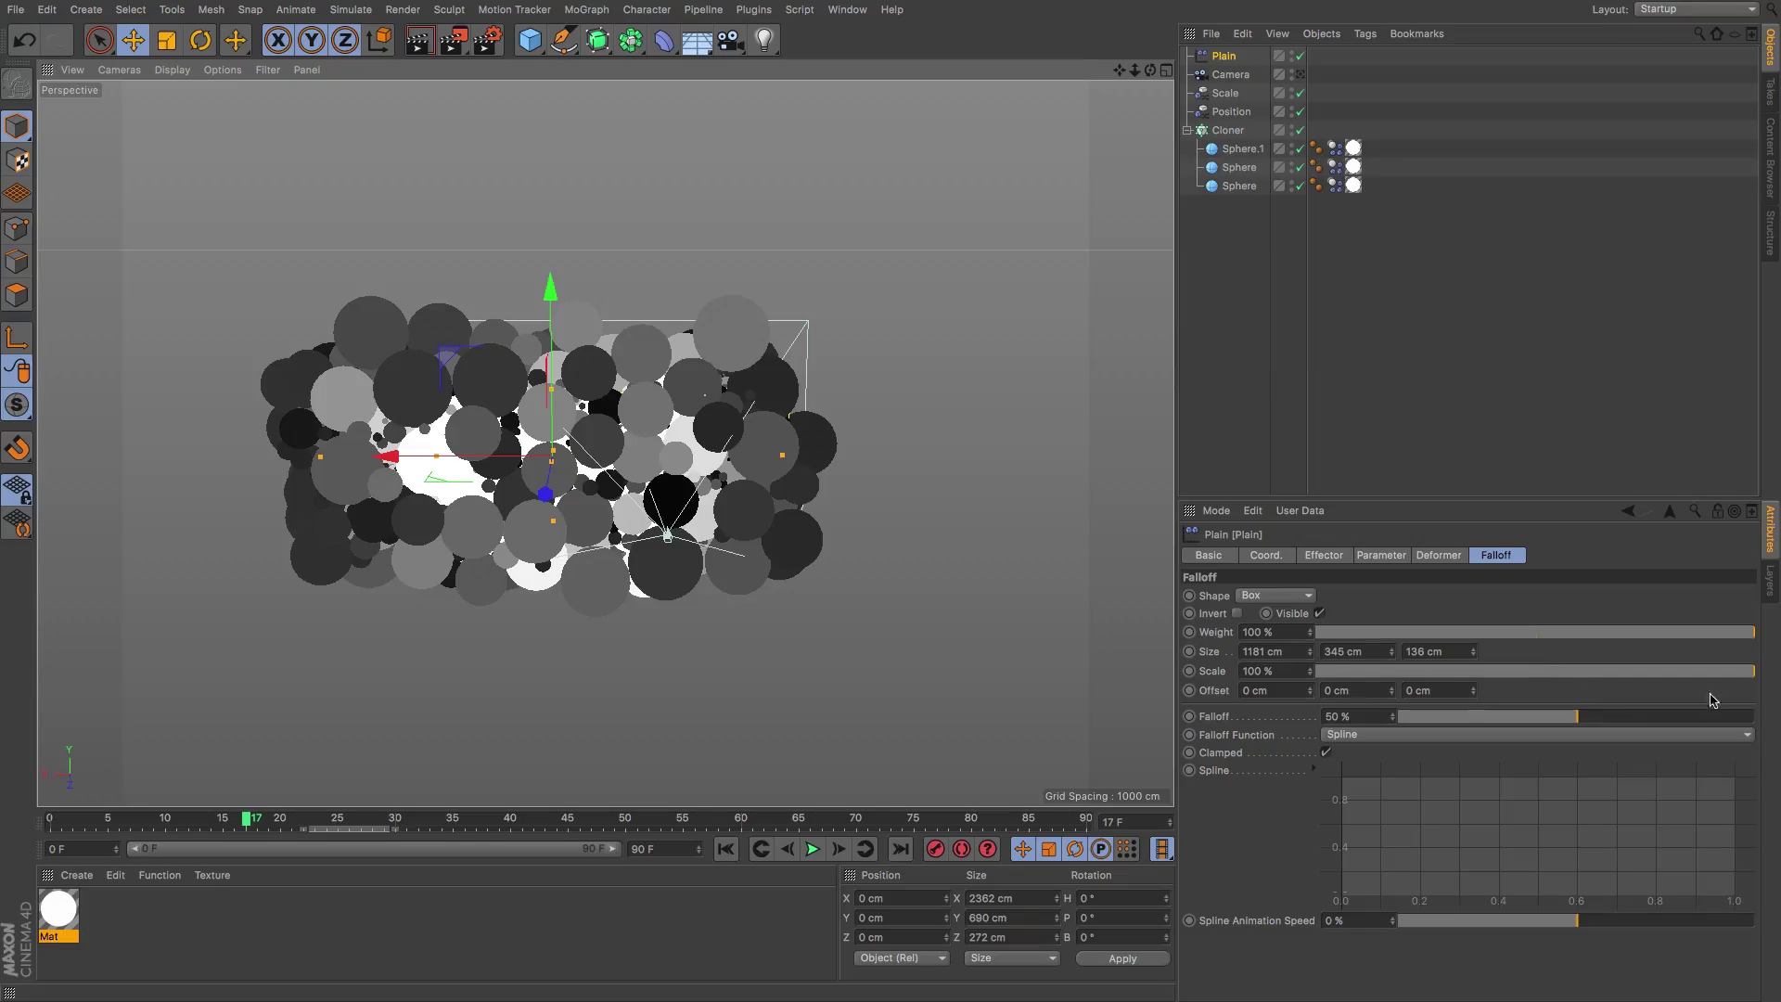
mouse_move(1577, 716)
mouse_down()
mouse_move(1503, 715)
mouse_move(1665, 705)
mouse_move(1567, 707)
mouse_up()
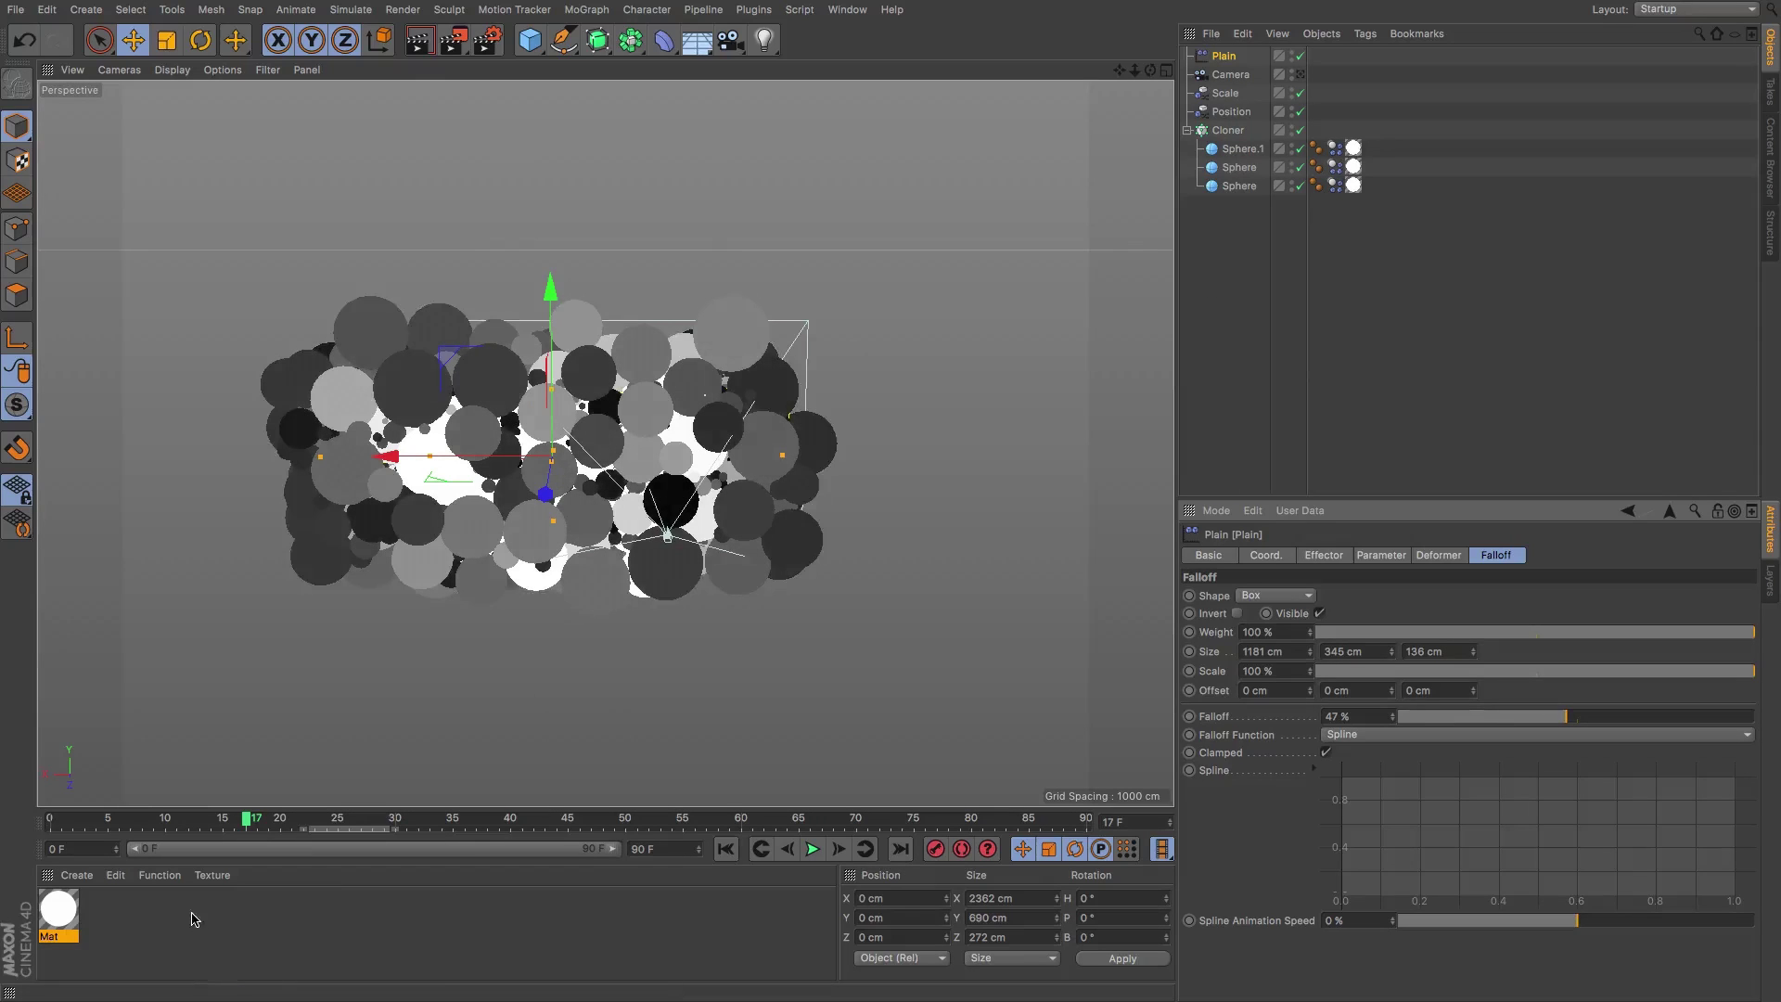
- Enable the Reflectance channel of the spheres' material and add a Beckmann reflection layer
click(162, 923)
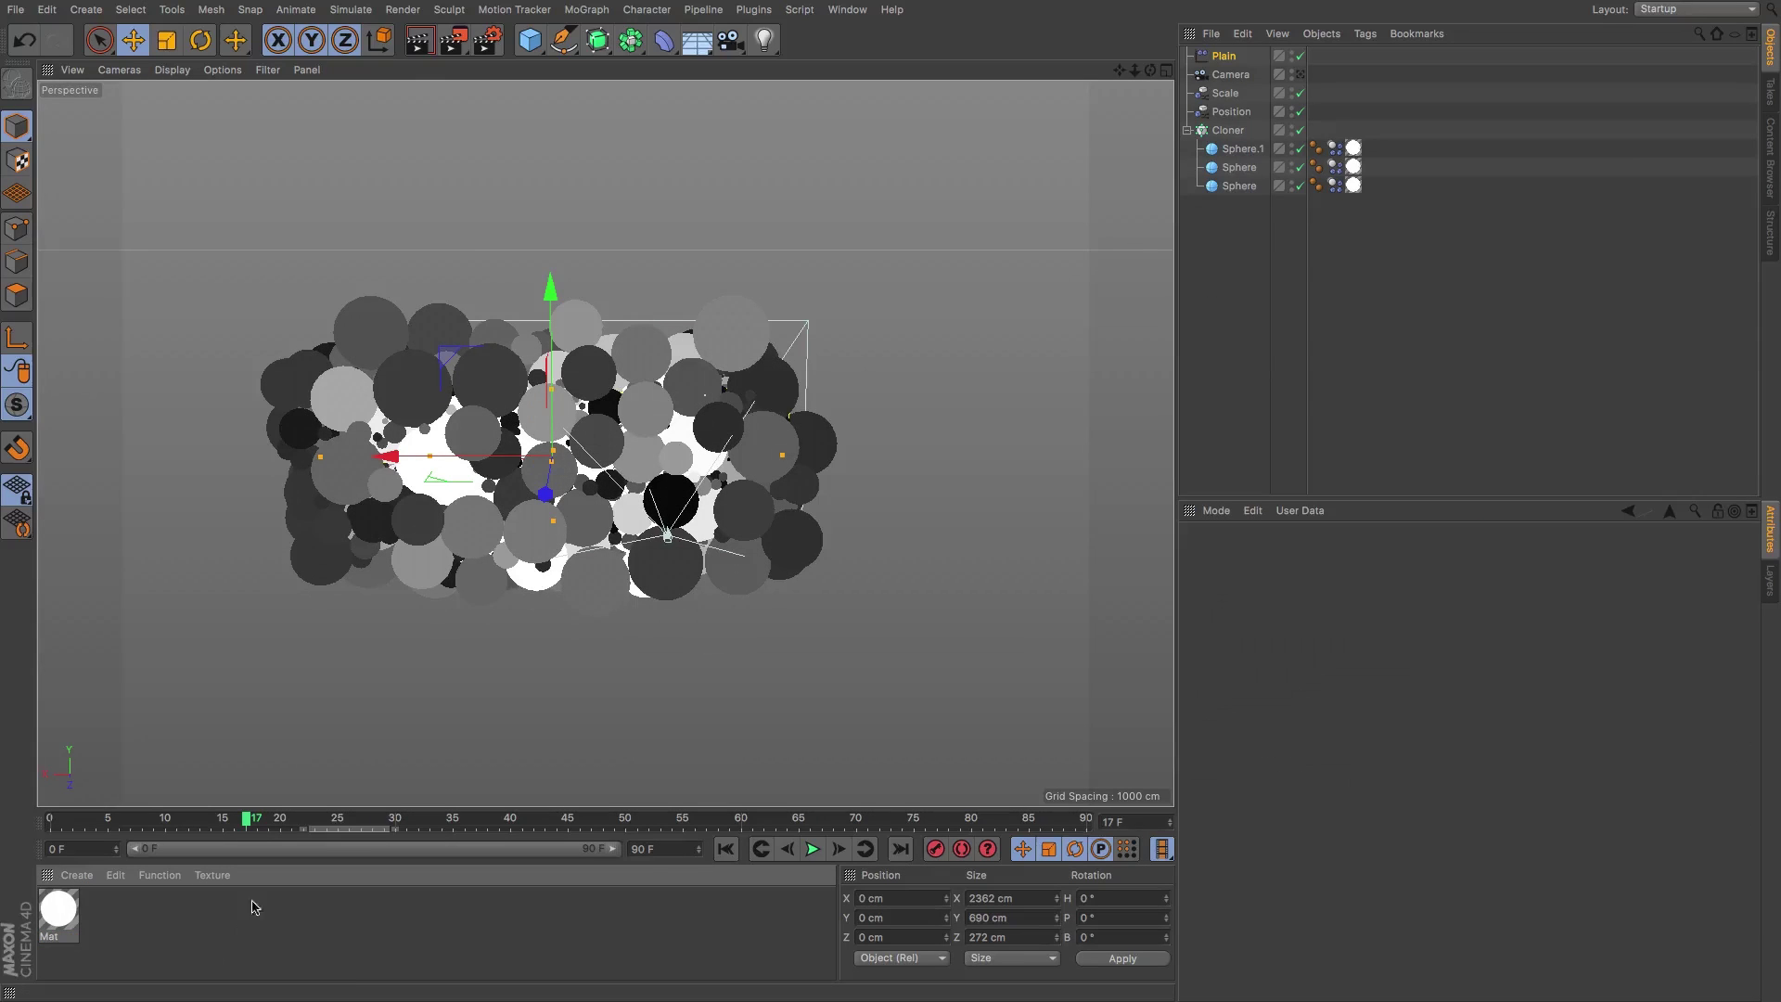
double_click(63, 907)
drag(536, 276, 837, 345)
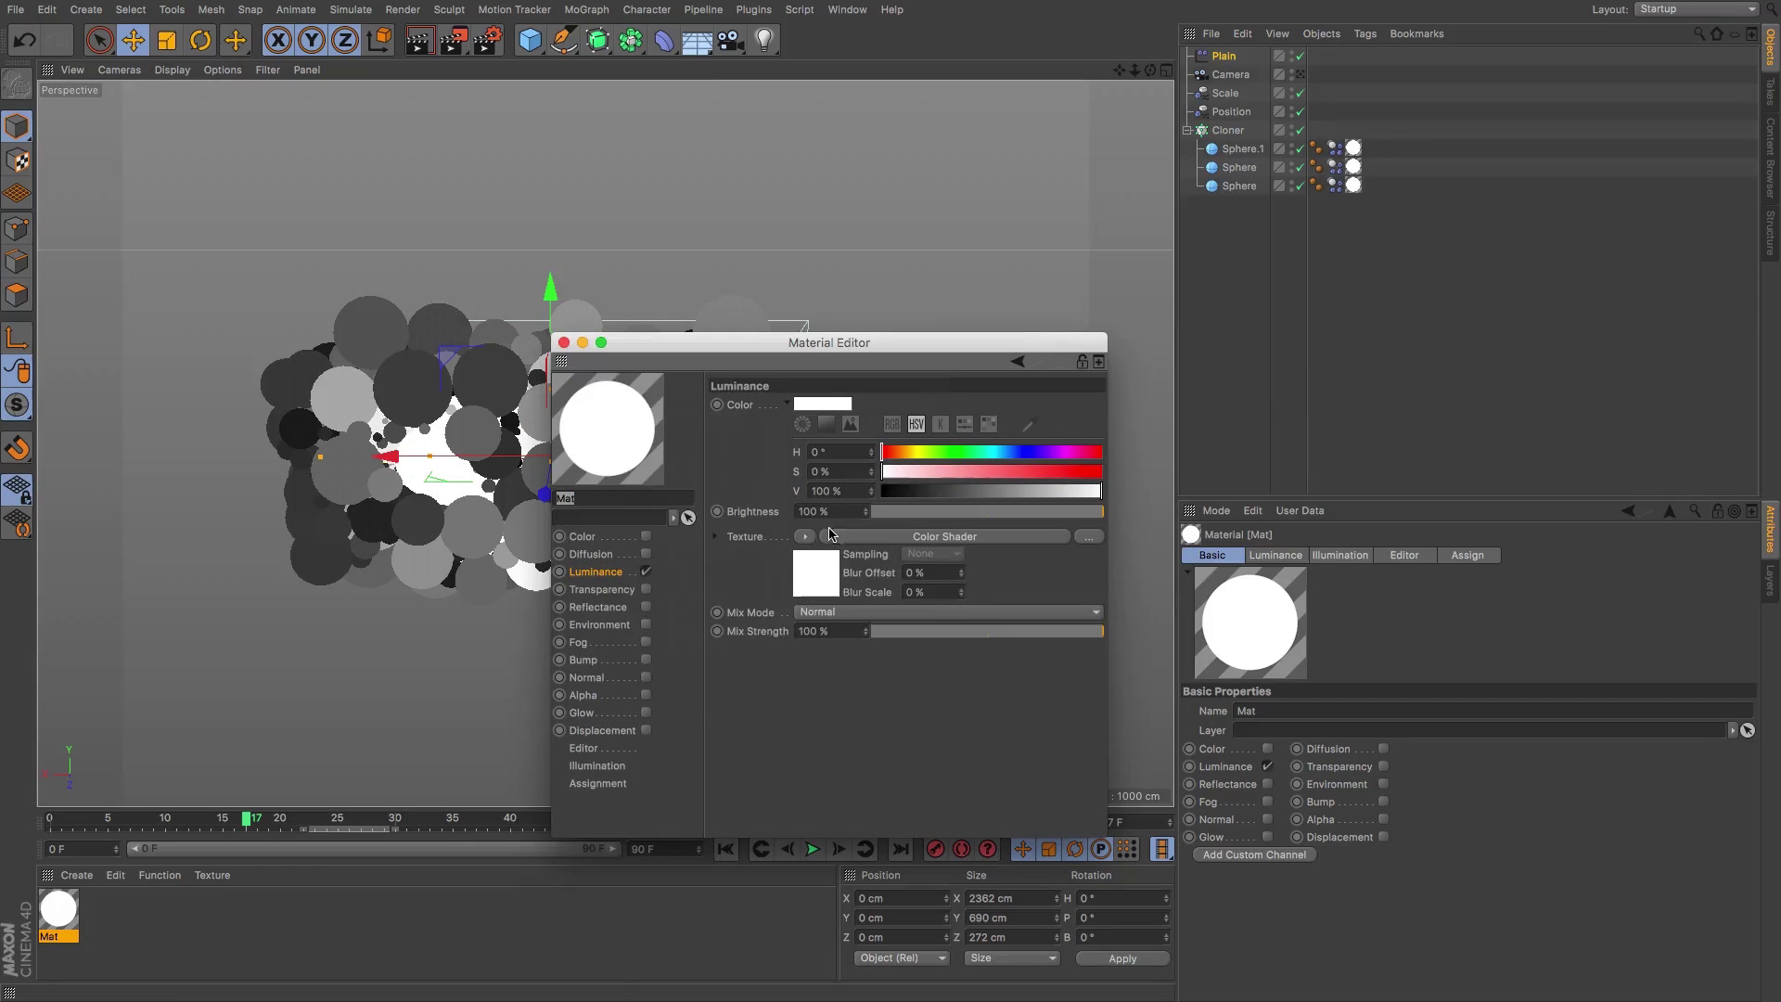
click(646, 607)
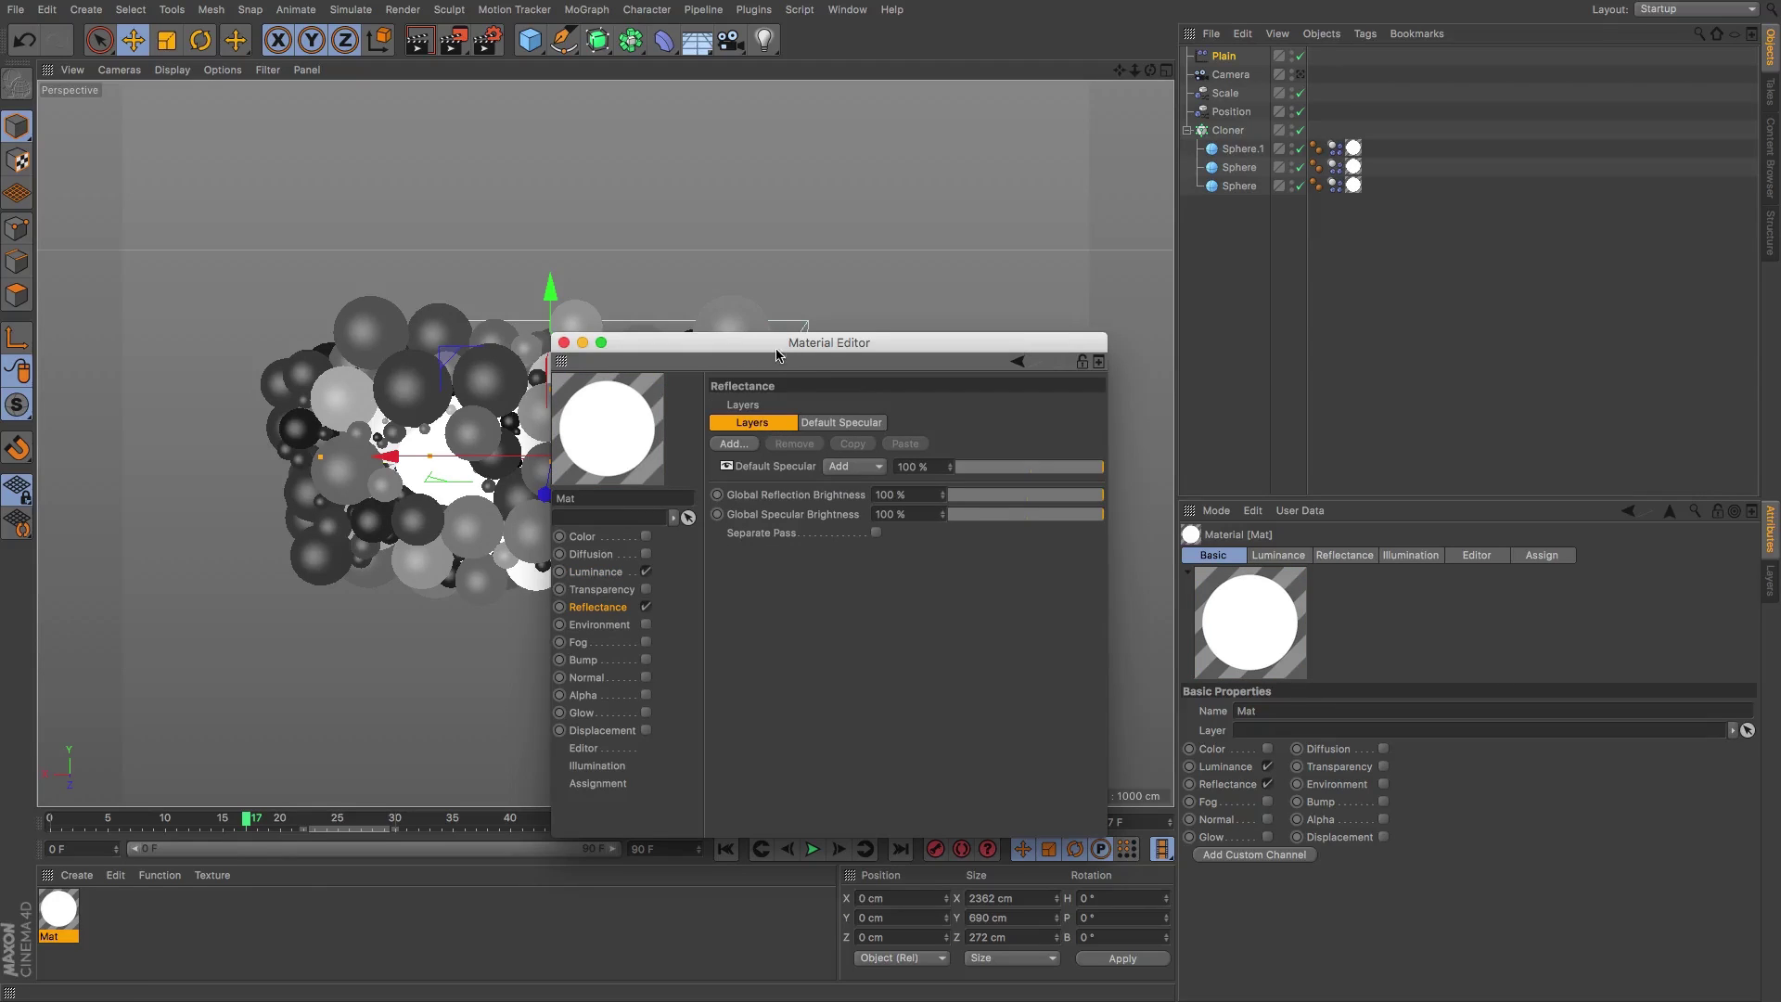
drag(777, 344, 849, 396)
click(818, 498)
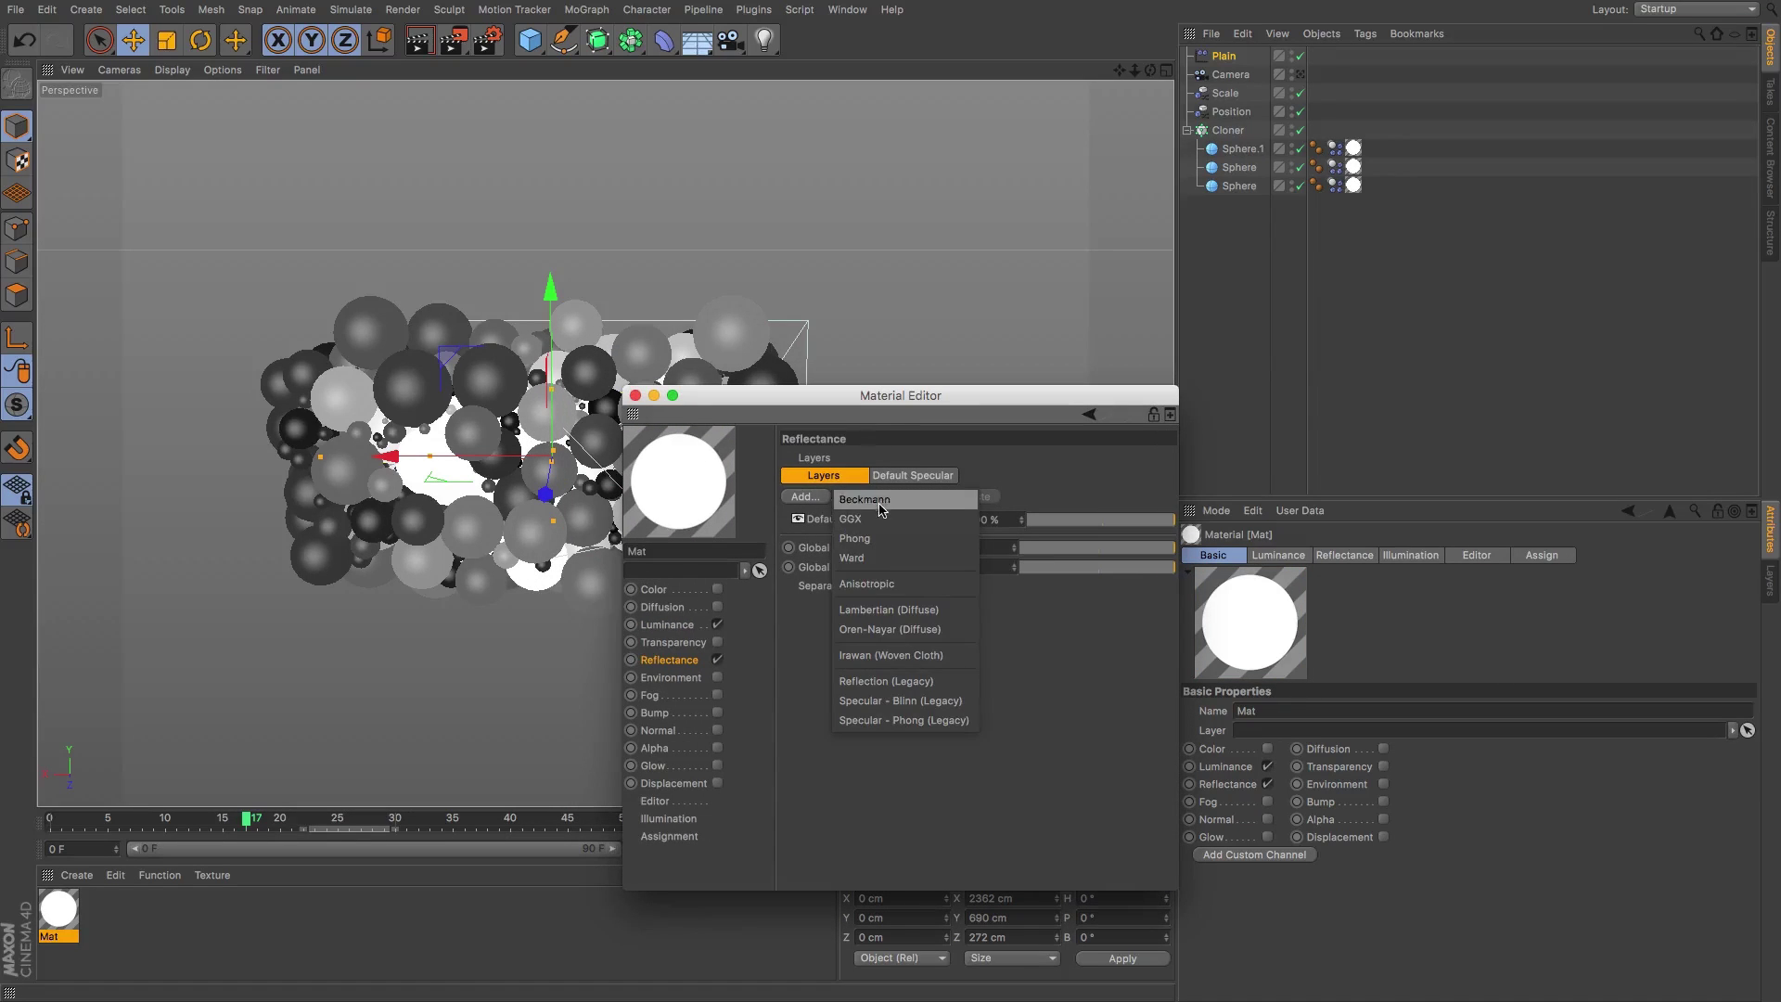
click(867, 500)
- Set the Layer Fresnel of the Beckmann reflection layer to Dielectric
scroll(1021, 677, down, 3)
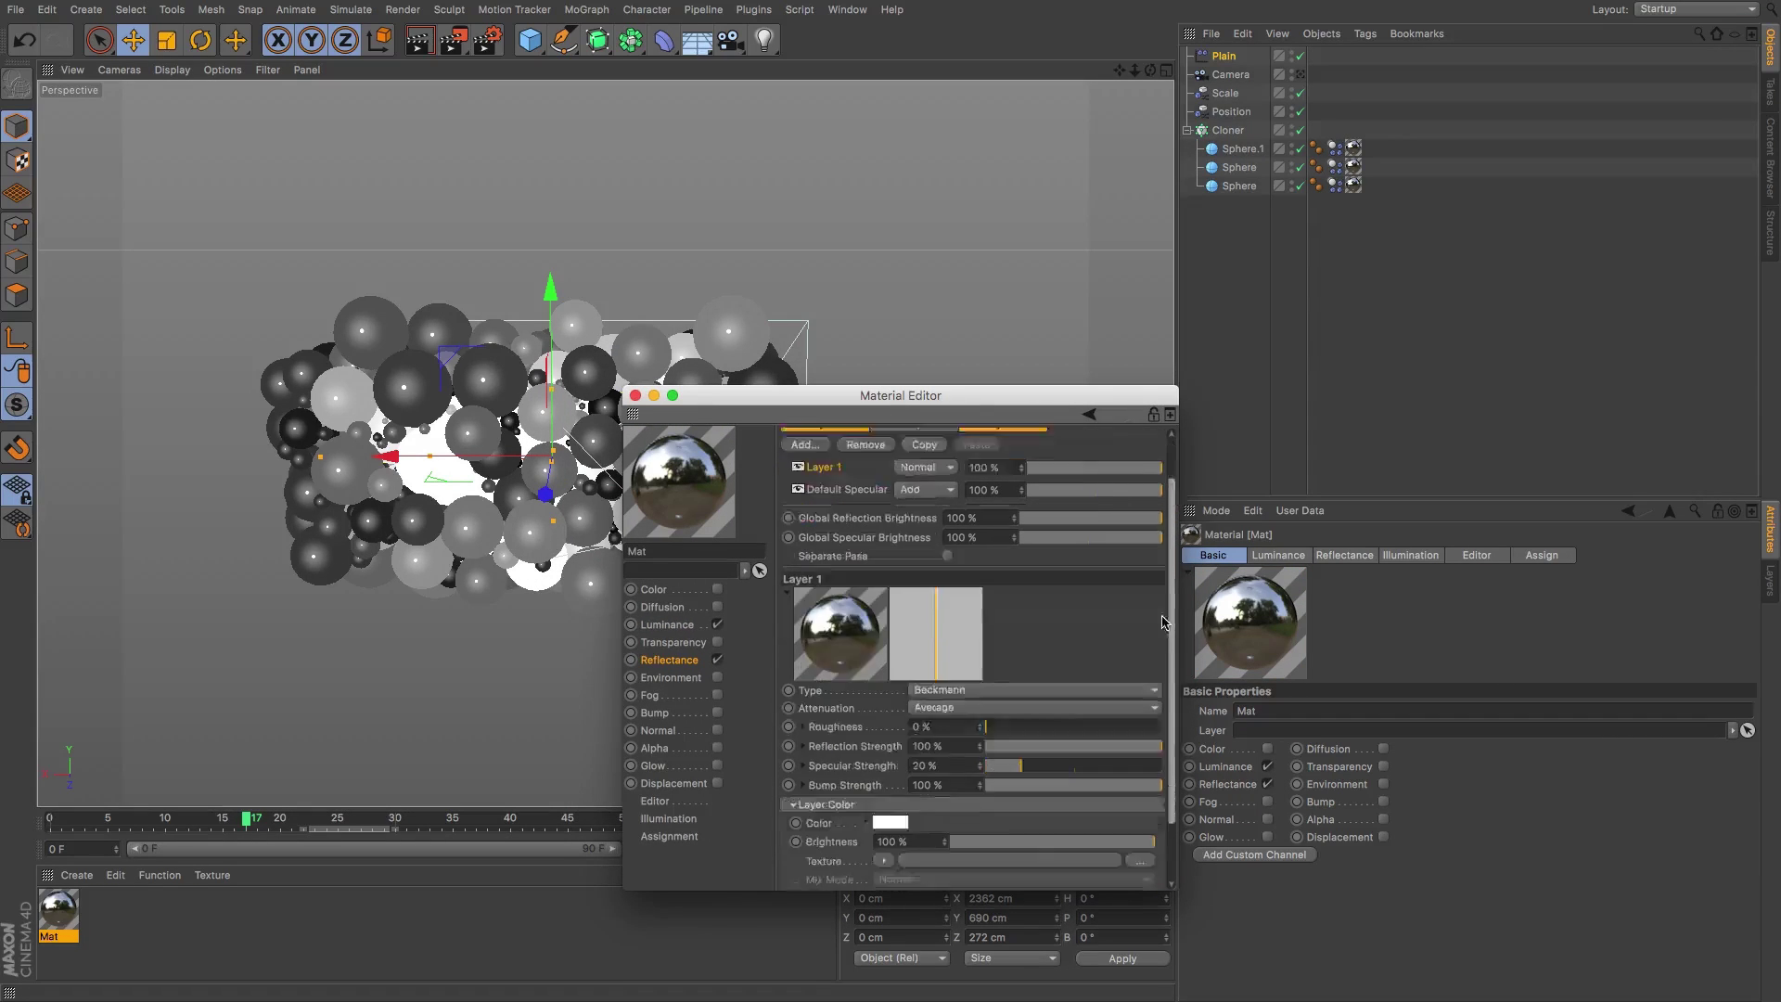
click(831, 866)
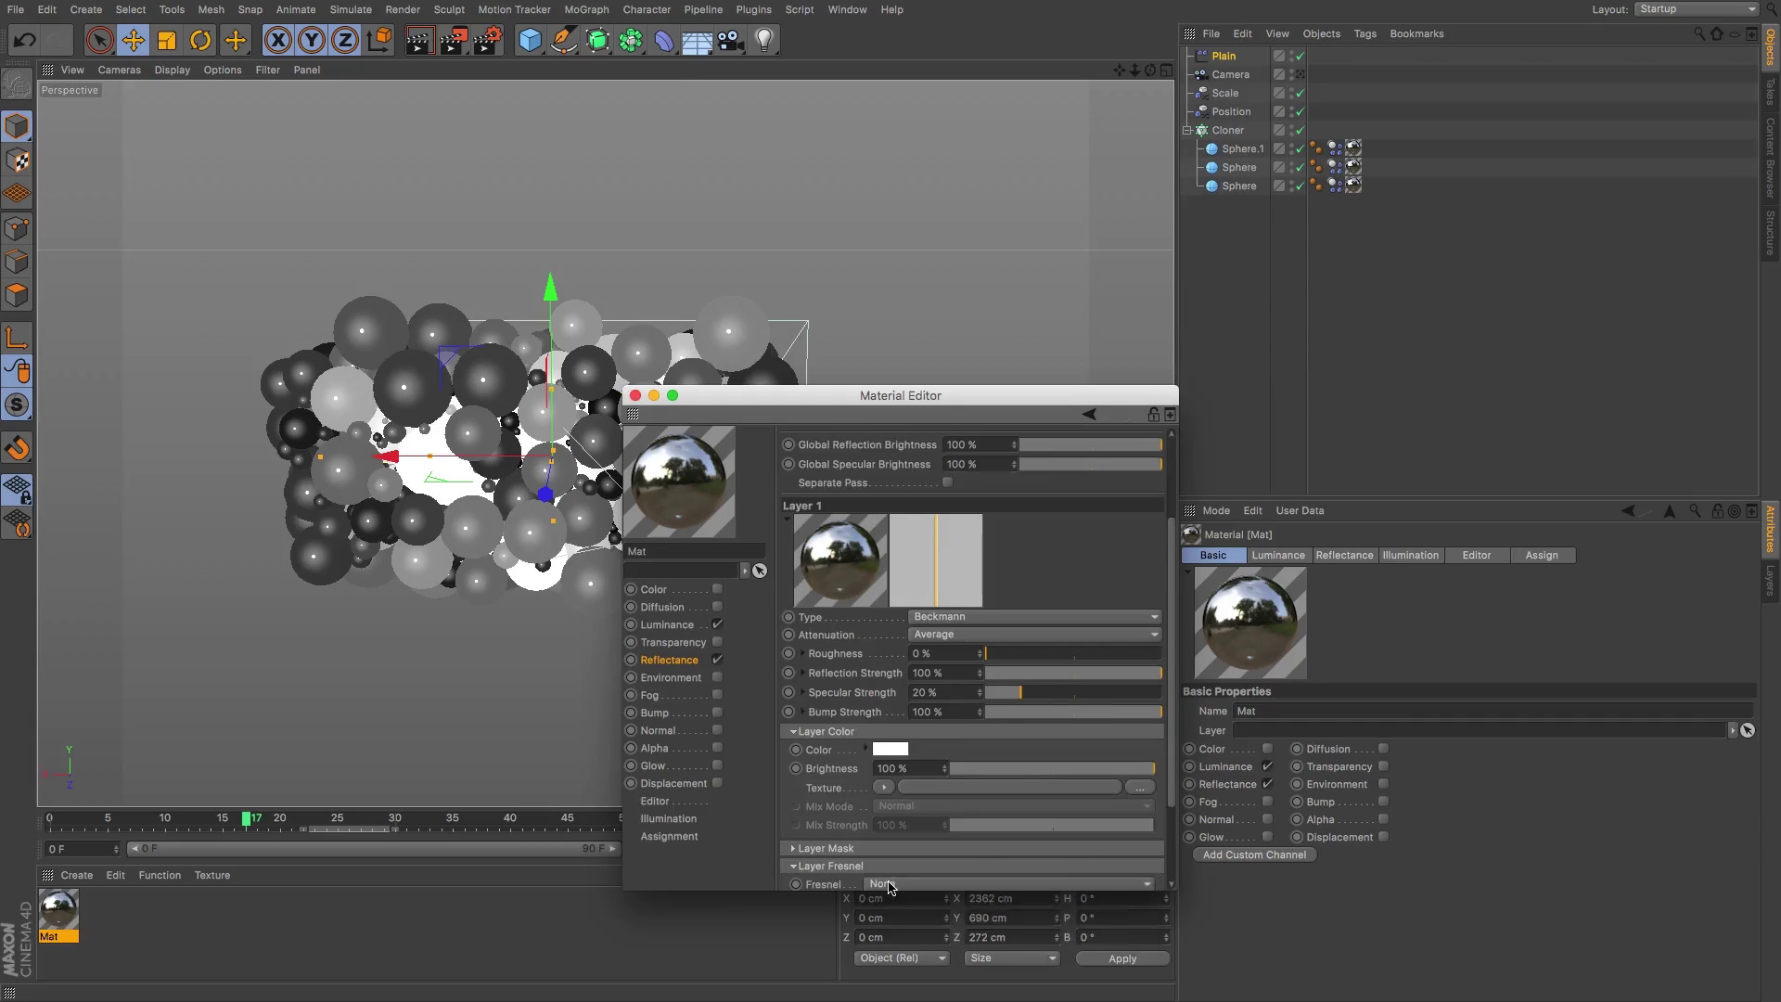
click(889, 884)
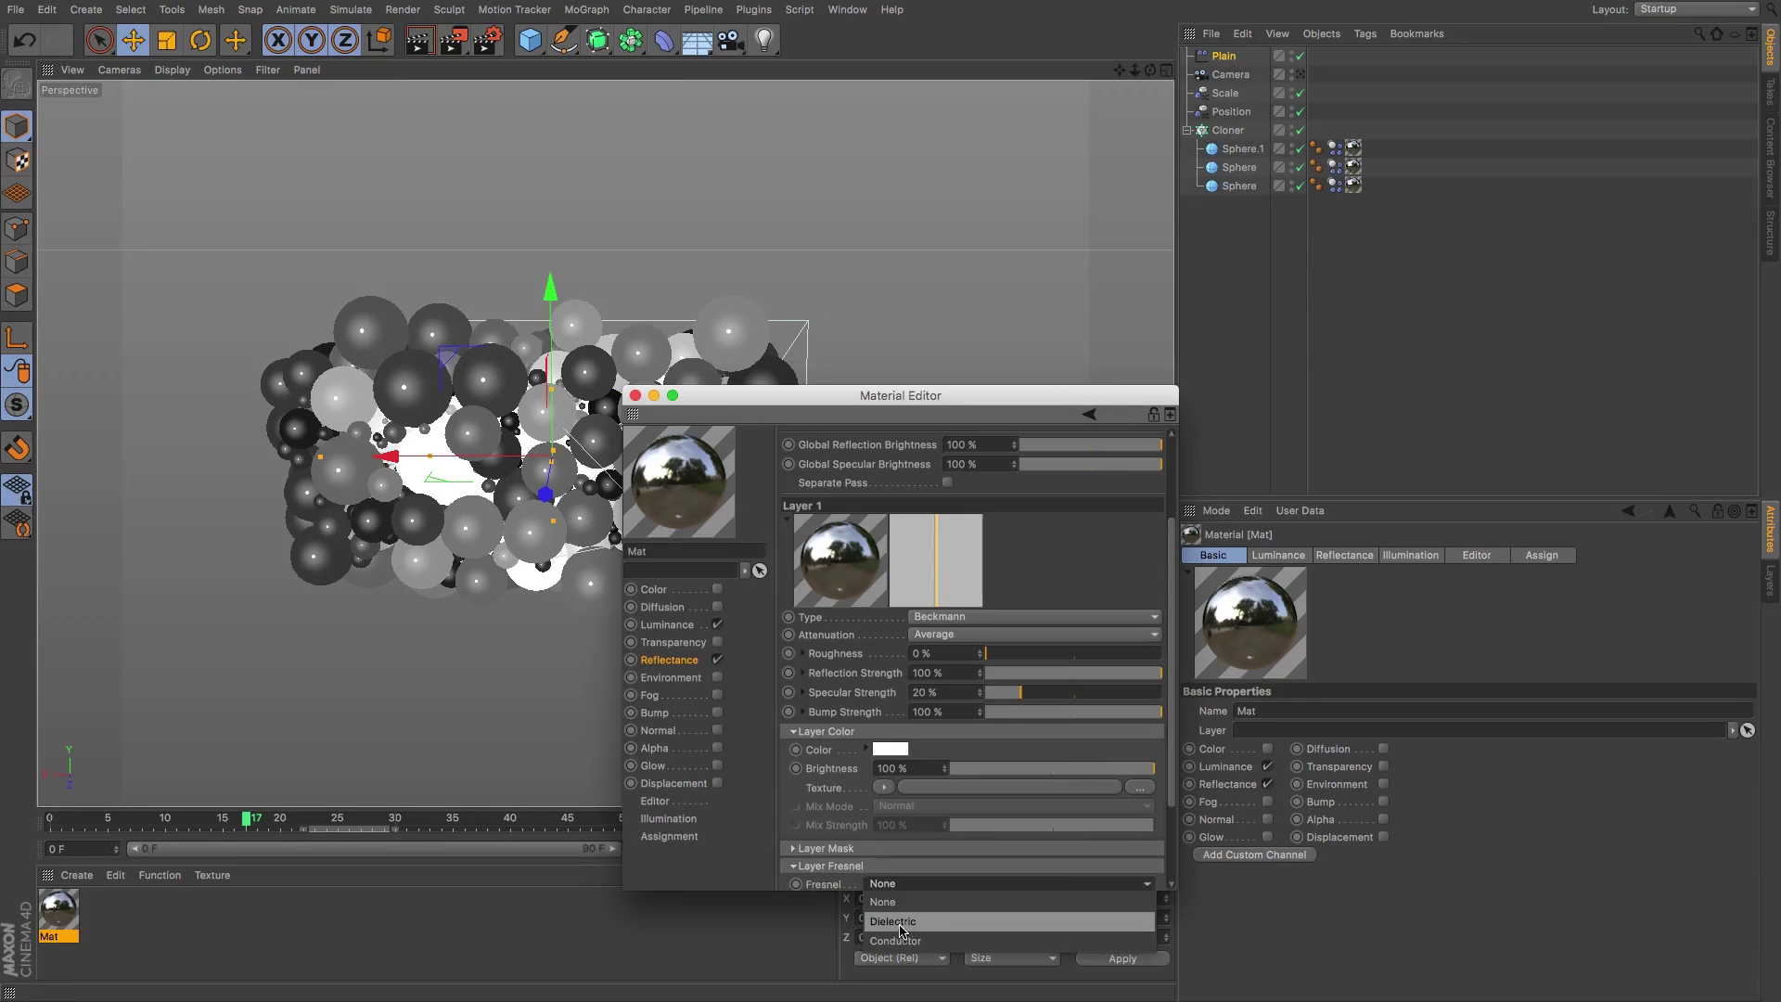
click(900, 923)
- Raise the brightness of the material's Luminance channel to 163 %
drag(812, 395, 888, 334)
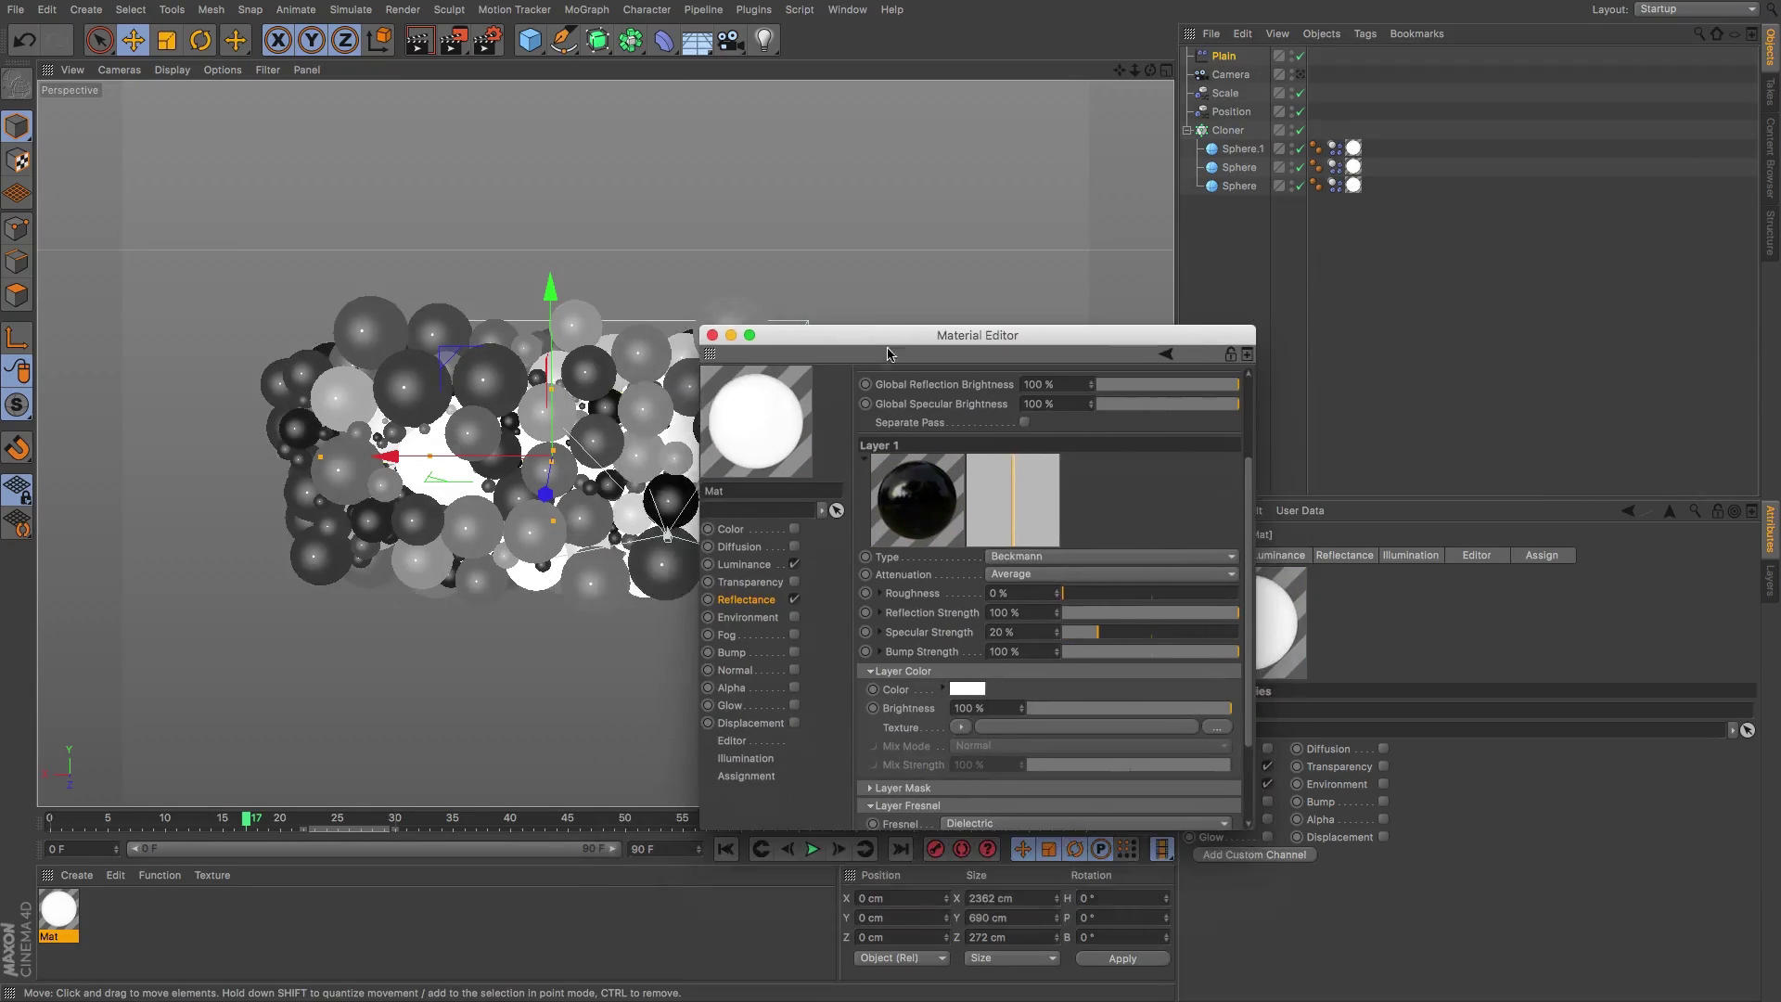
click(754, 565)
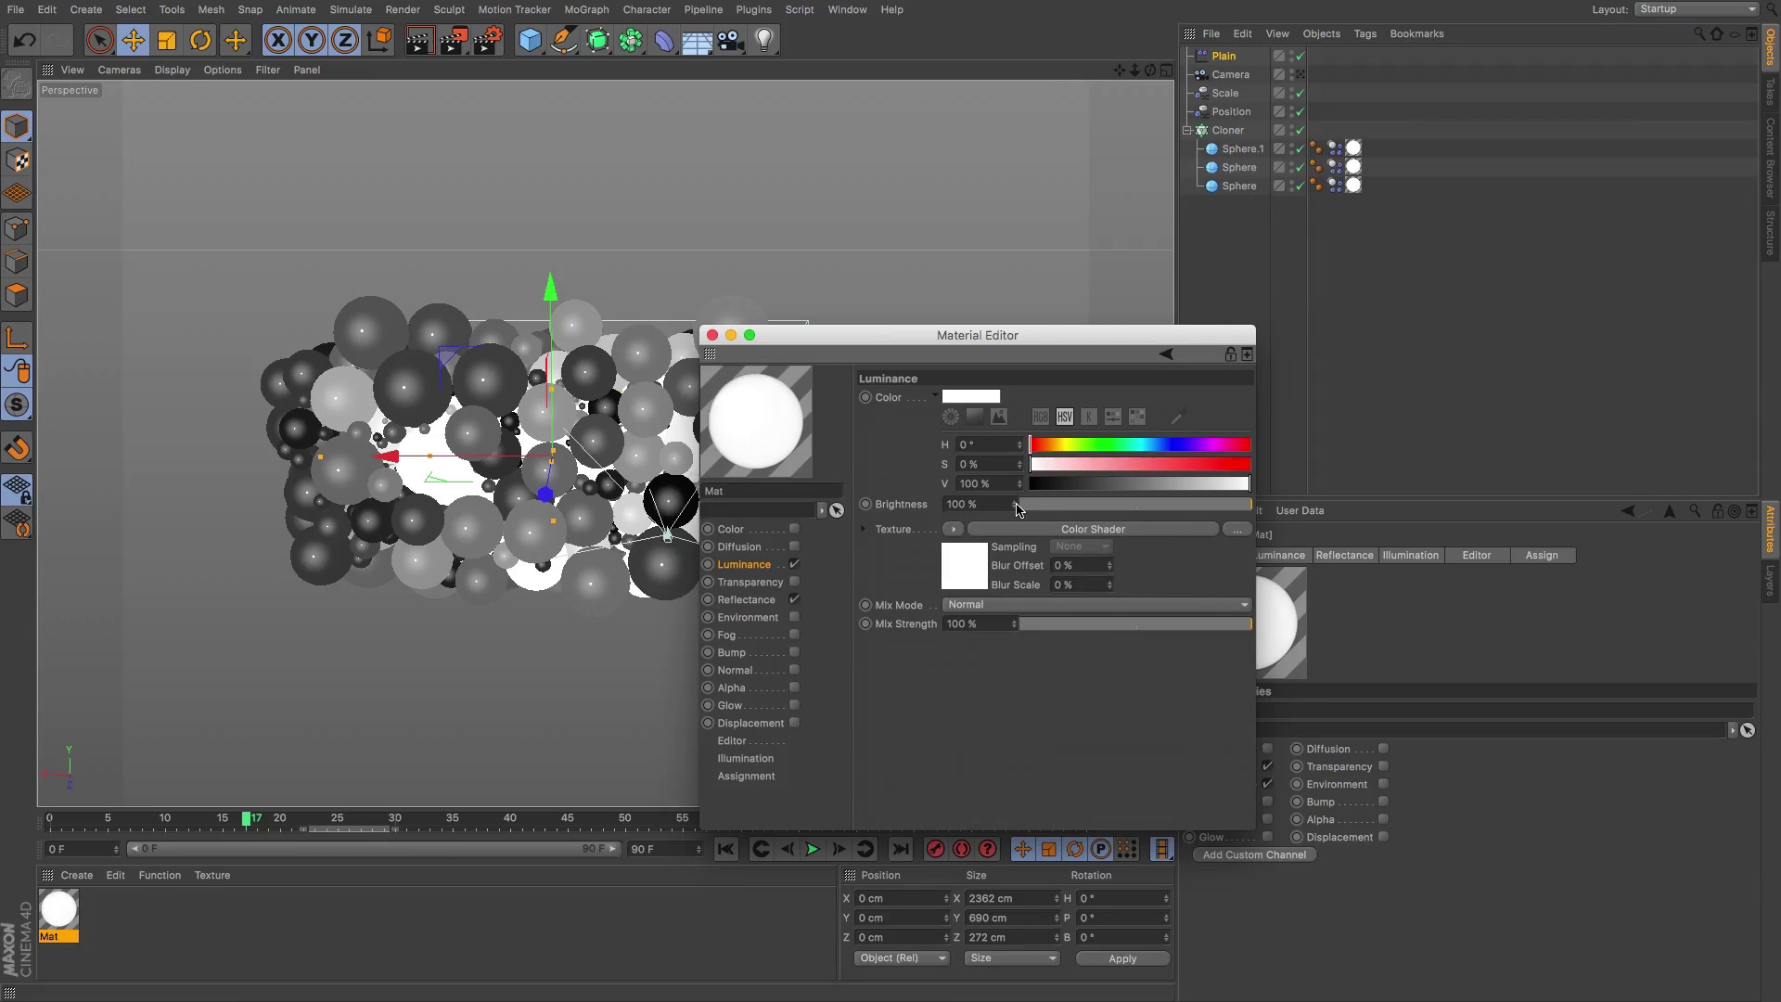
drag(1017, 509, 1017, 511)
drag(1015, 505, 1015, 496)
- Show the spectrum picker for the Luminance color and set the texture's Mix Mode to Multiply
drag(1025, 335, 934, 379)
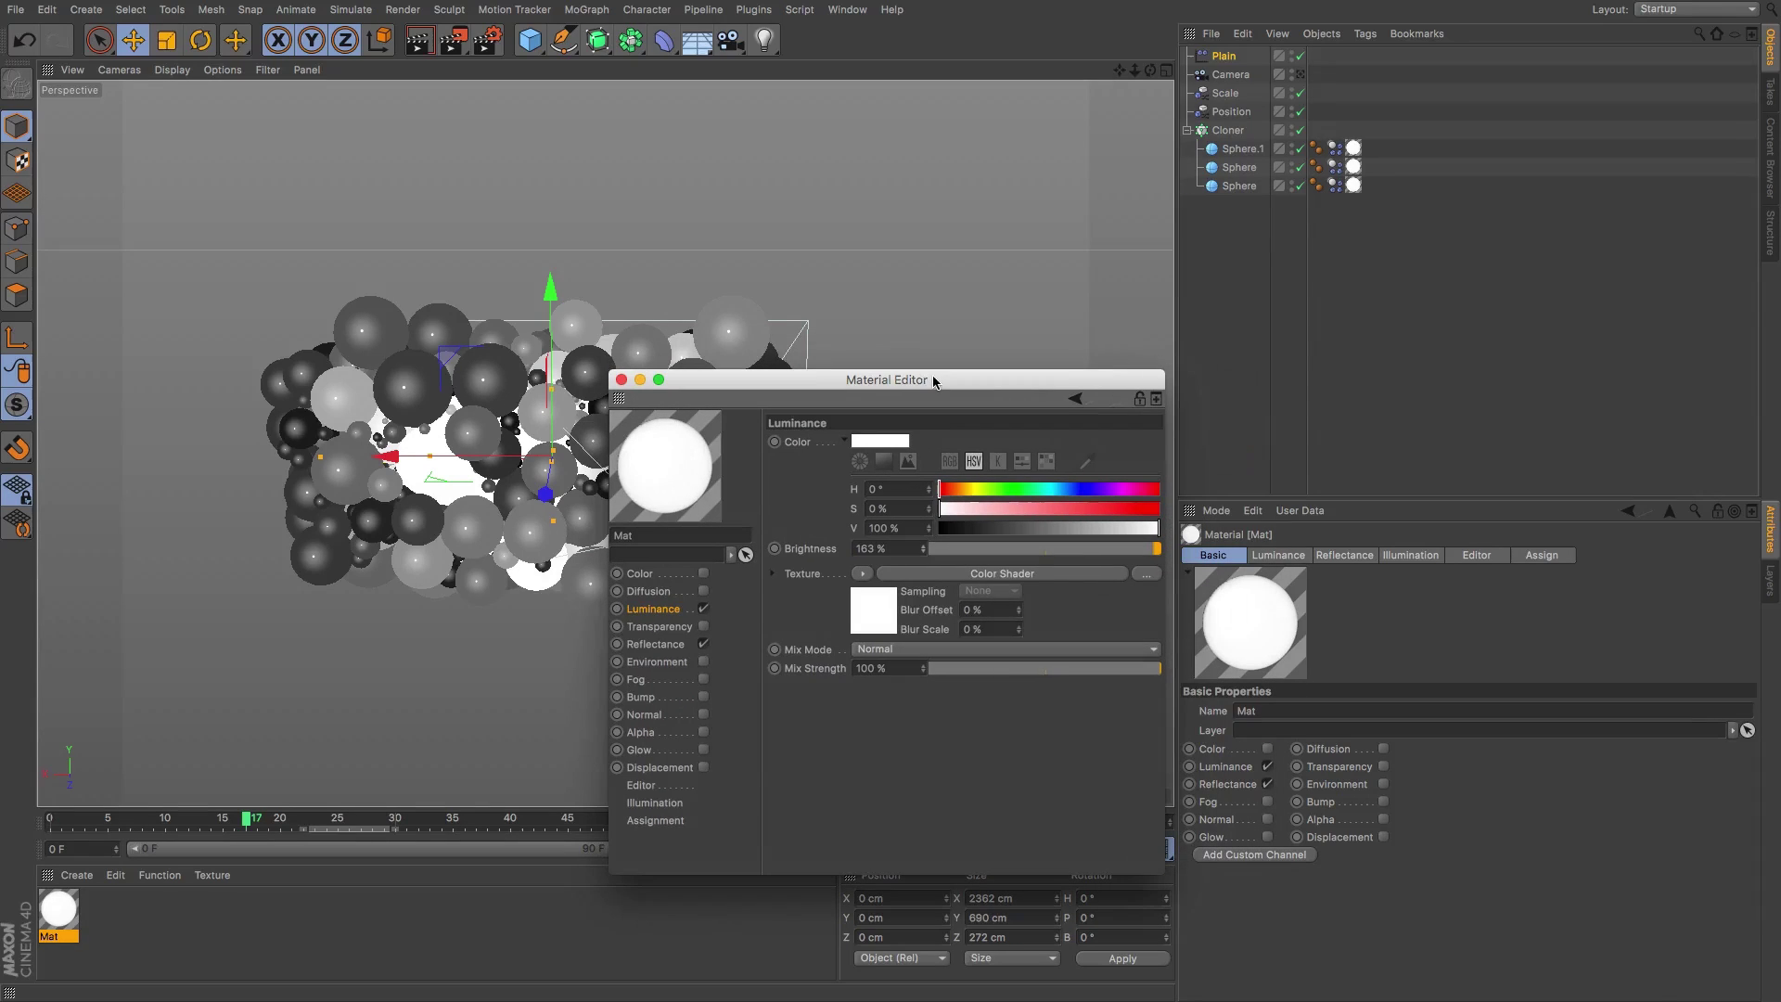
click(884, 460)
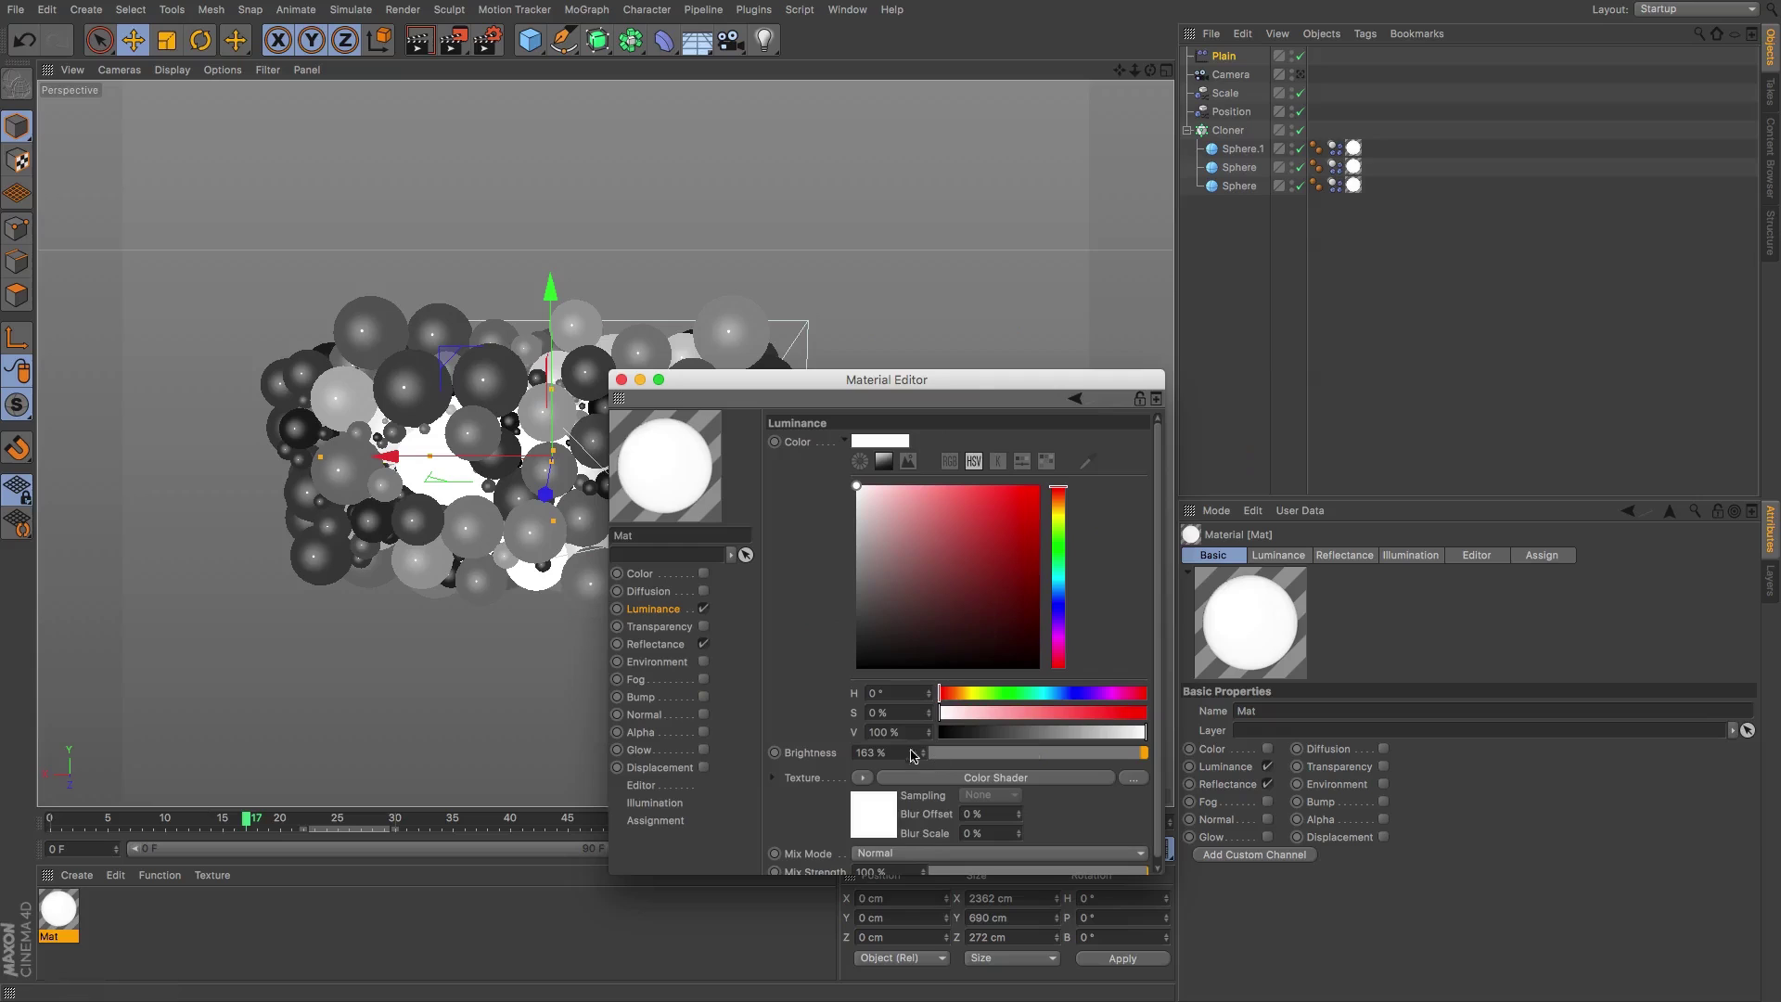
drag(977, 380, 988, 268)
click(946, 741)
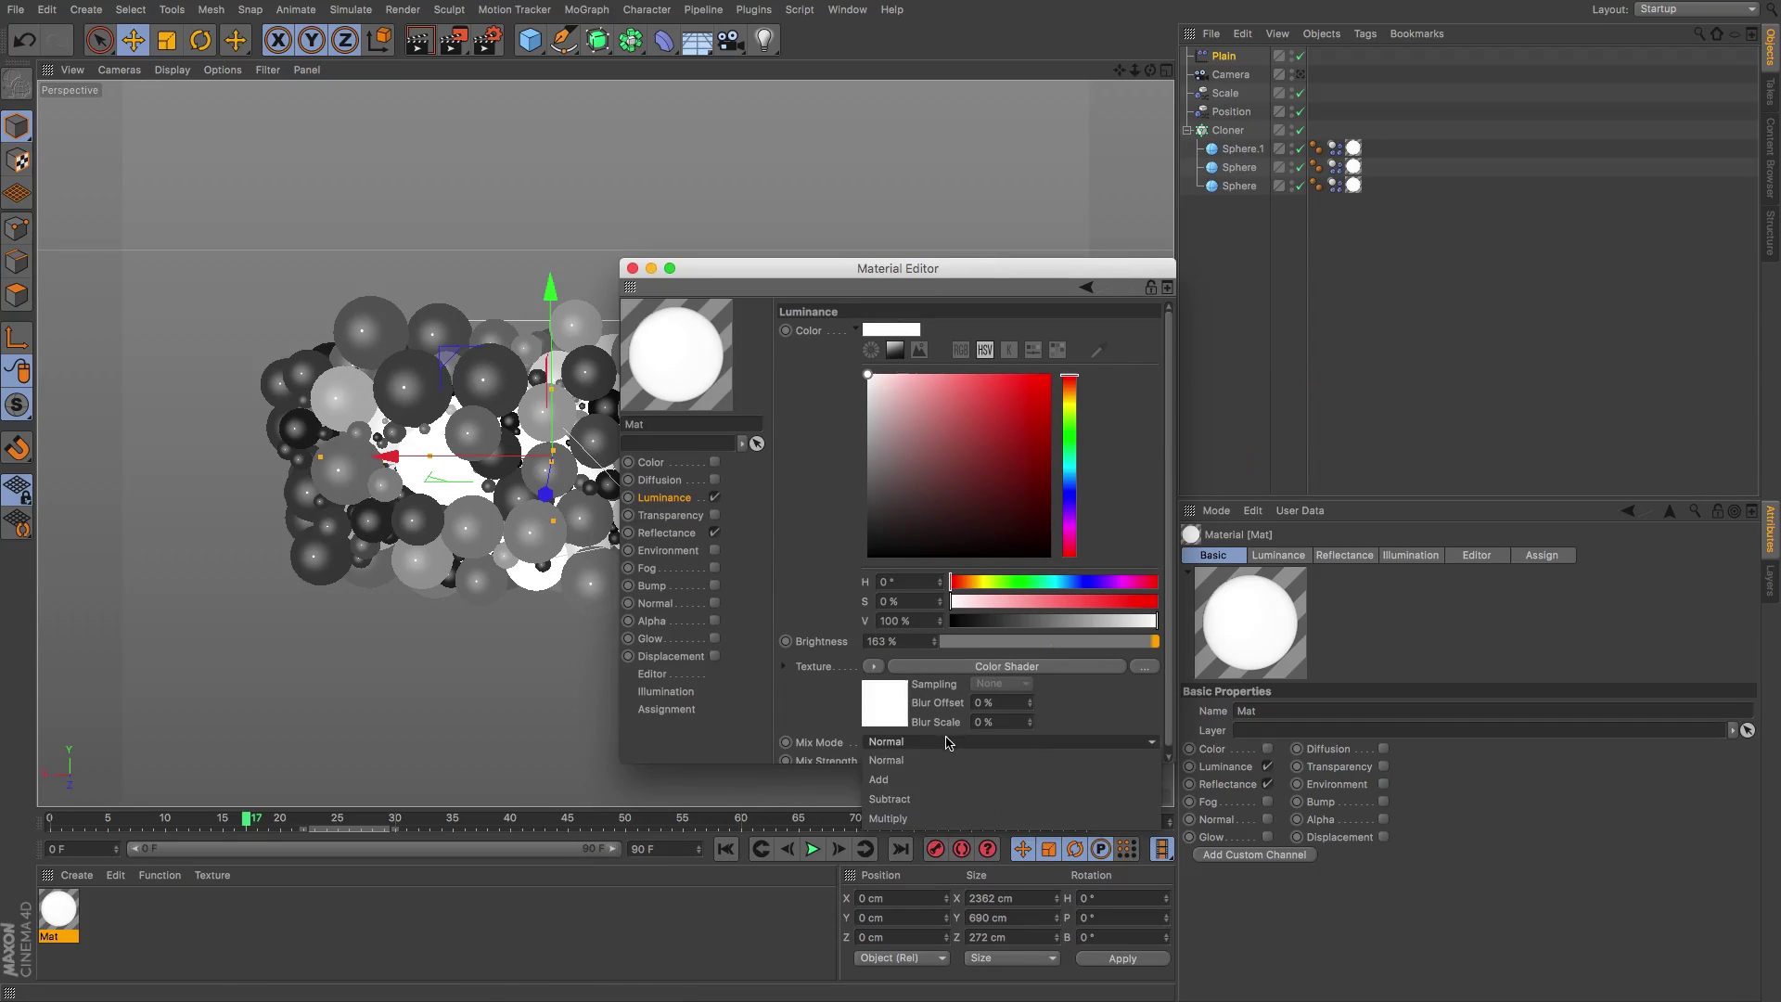
click(930, 821)
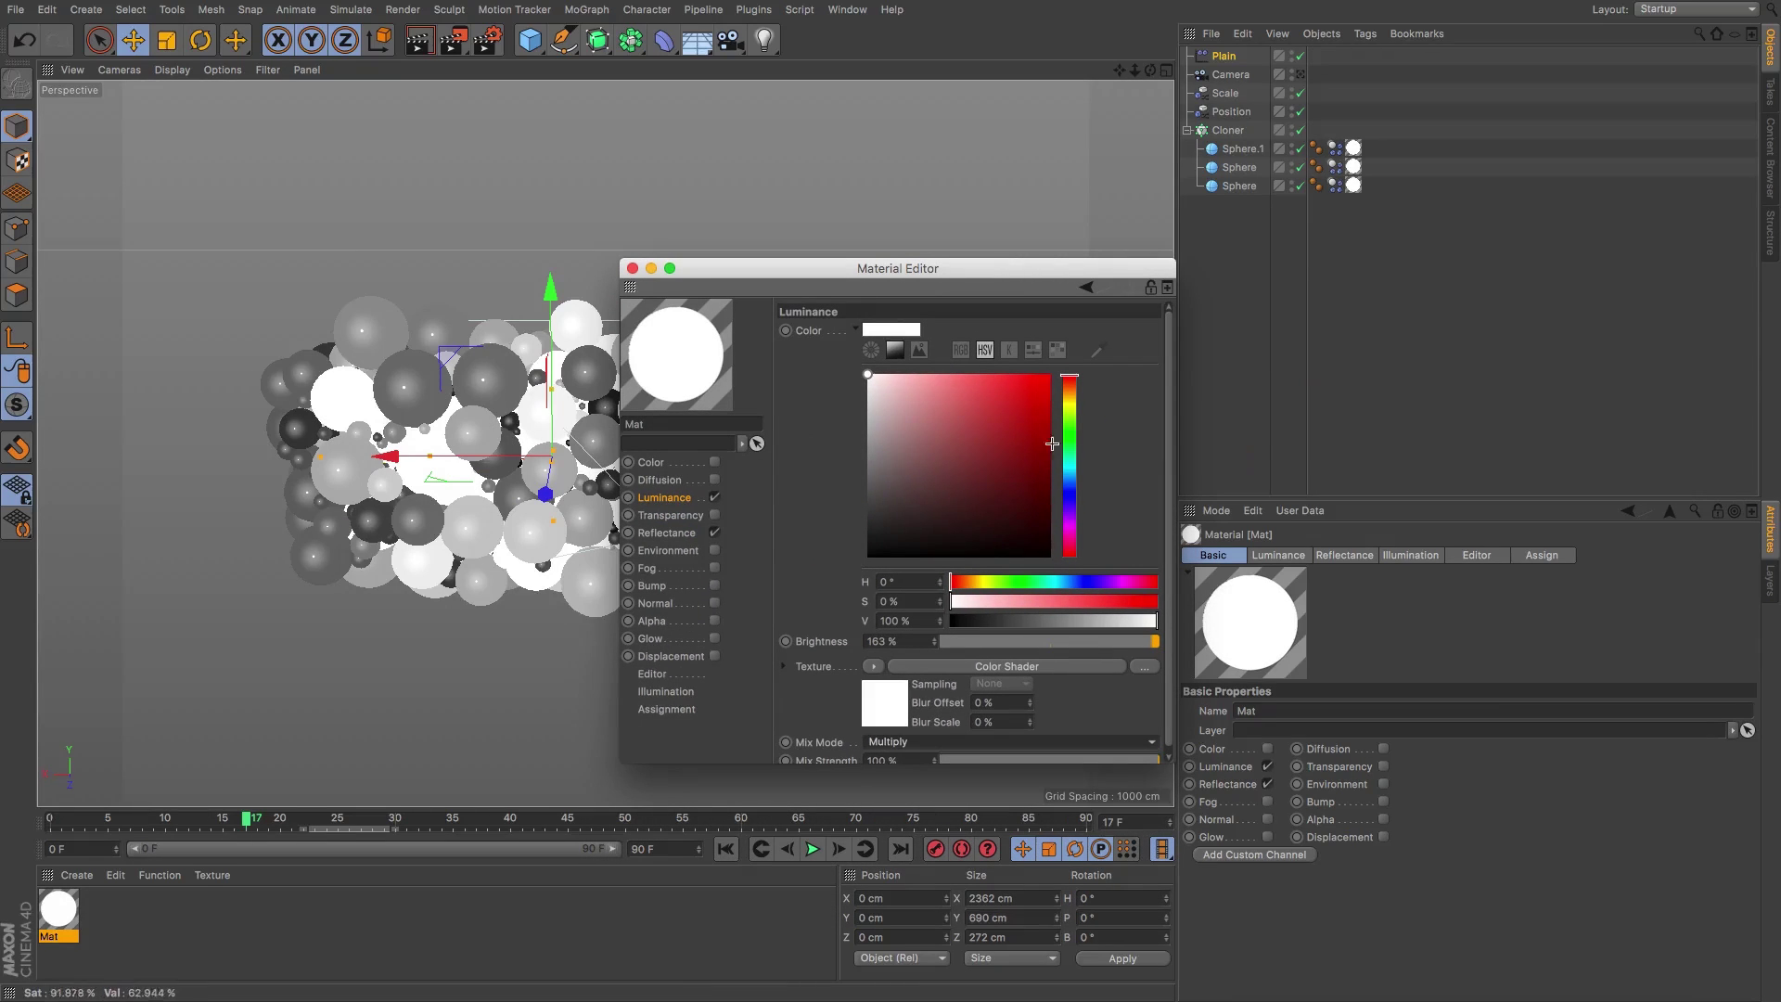
- Set the Luminance color to teal with H 175°, S 86.118 % and V 44.607 %, and close the Material Editor
drag(1075, 481, 1070, 468)
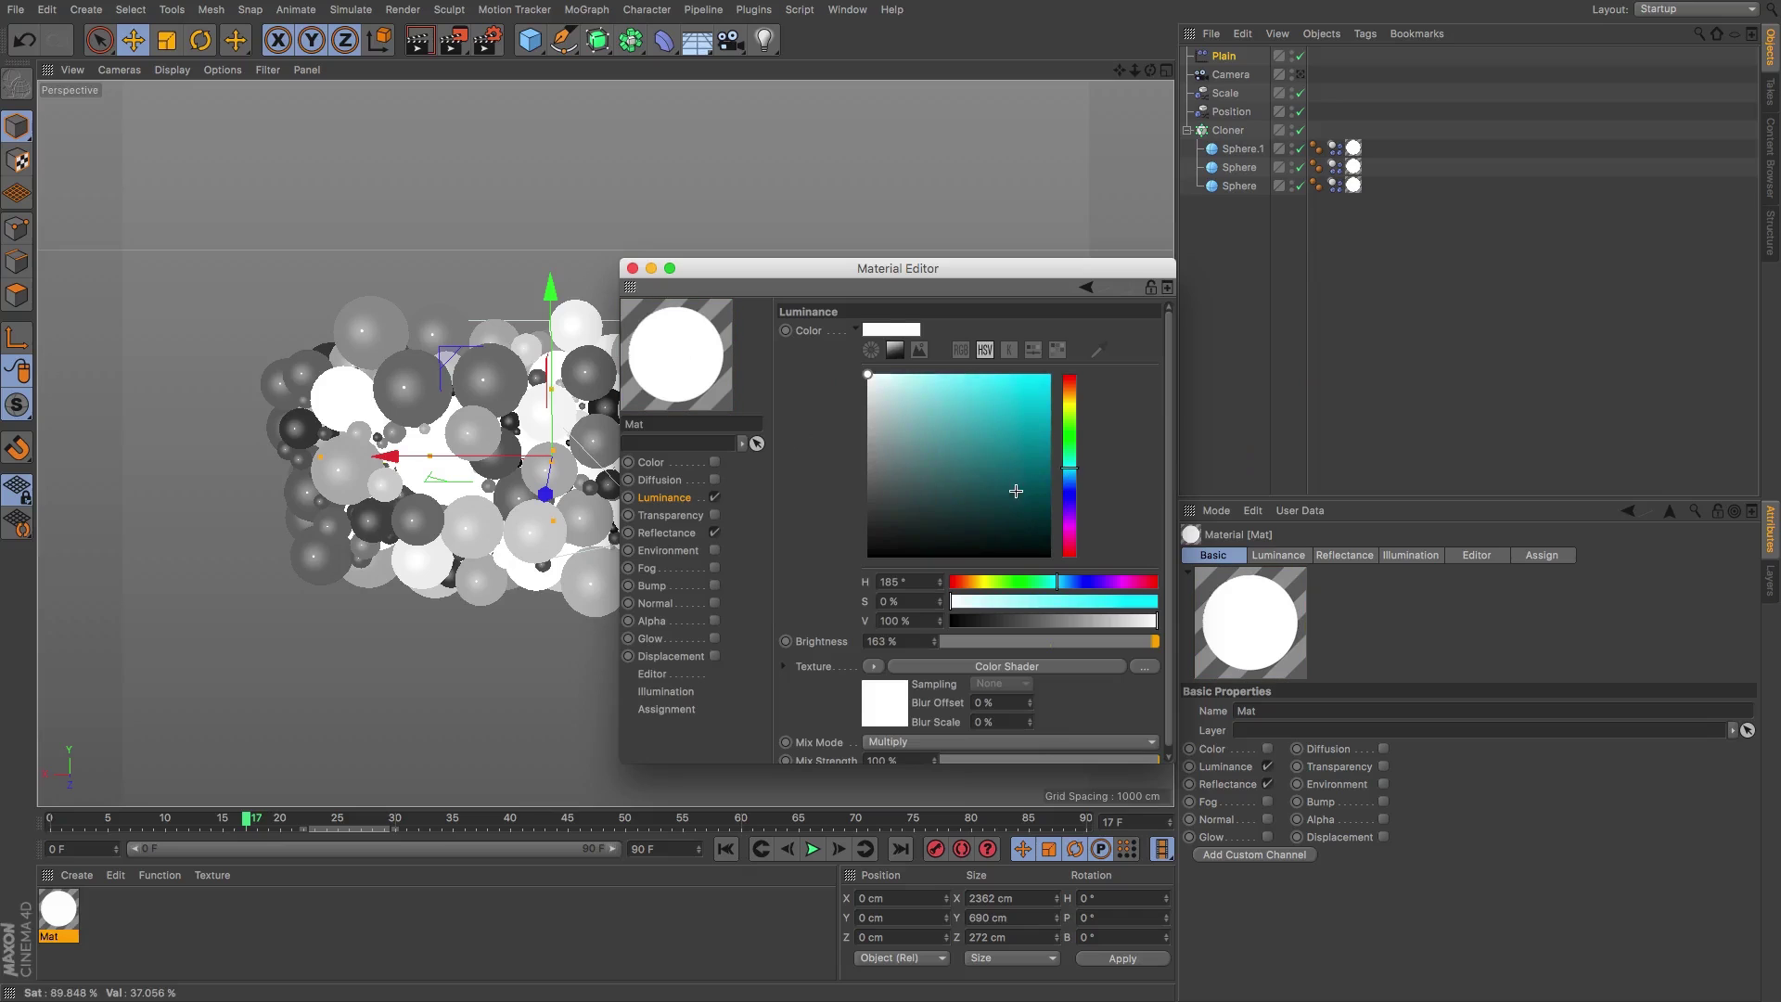
click(1016, 488)
click(1030, 474)
click(1071, 464)
mouse_move(1071, 463)
mouse_down()
mouse_move(1024, 494)
mouse_move(1025, 475)
mouse_up()
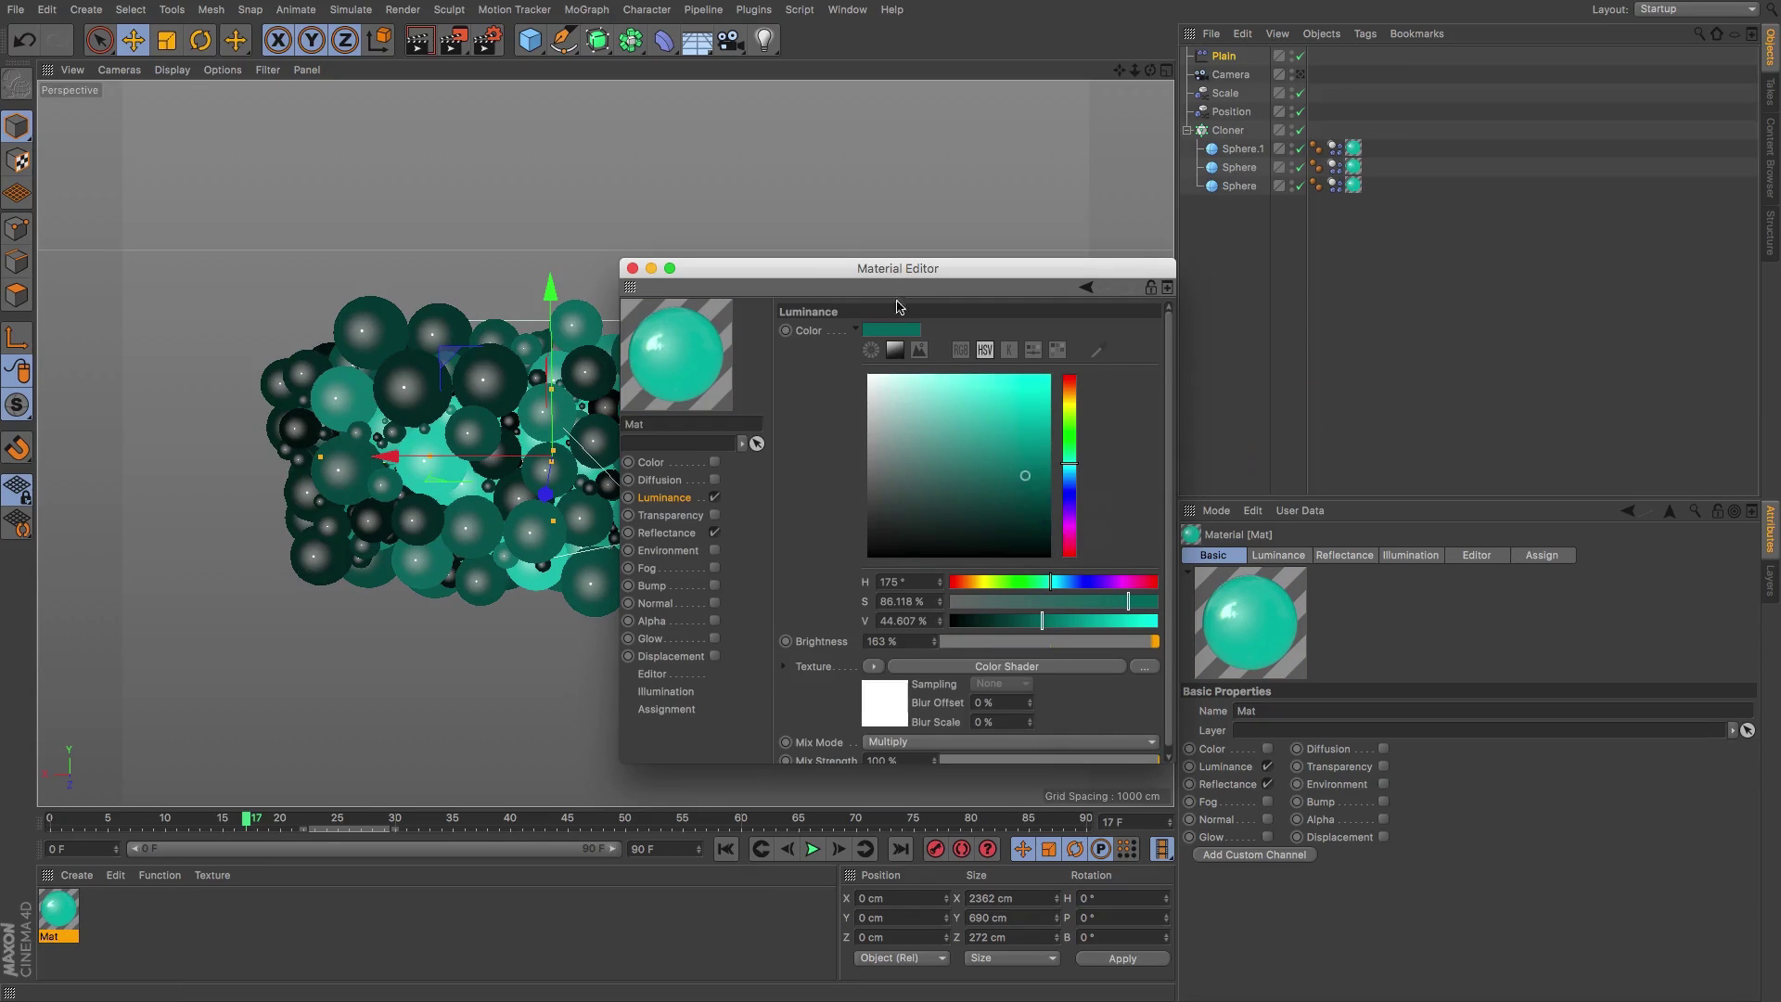
drag(911, 268, 1155, 305)
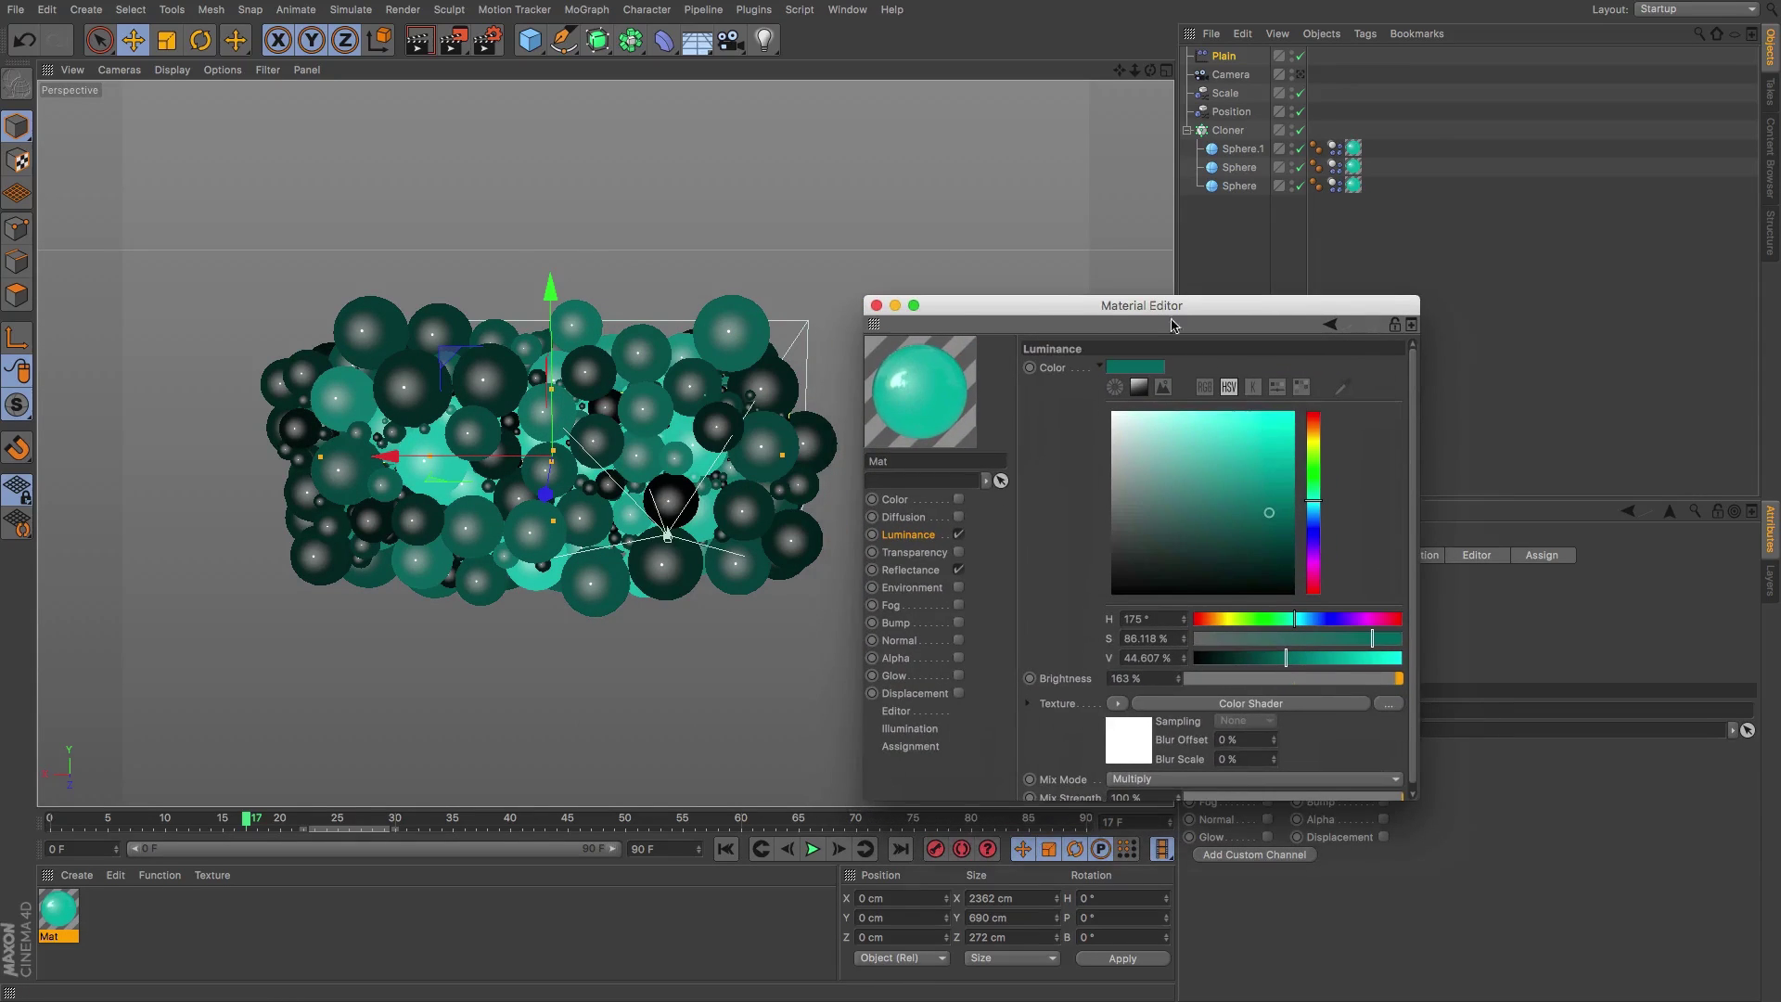
mouse_move(1012, 316)
mouse_down()
mouse_move(1069, 317)
mouse_move(1003, 315)
mouse_up()
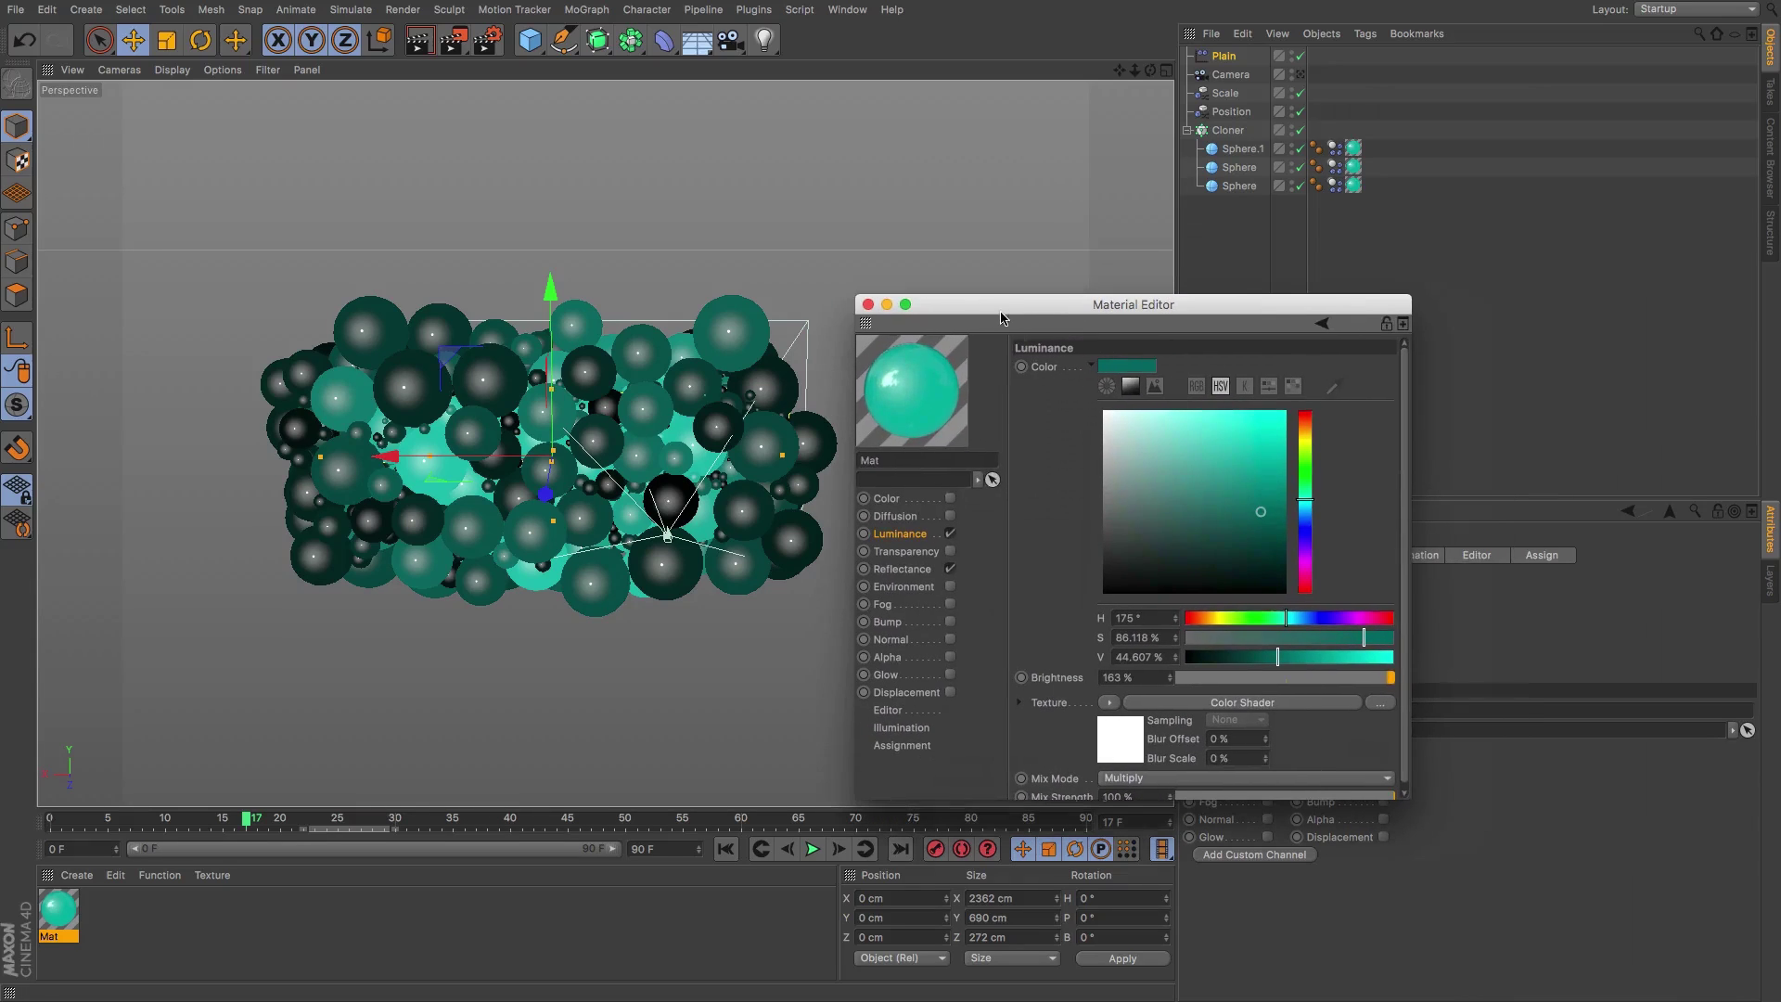
click(867, 305)
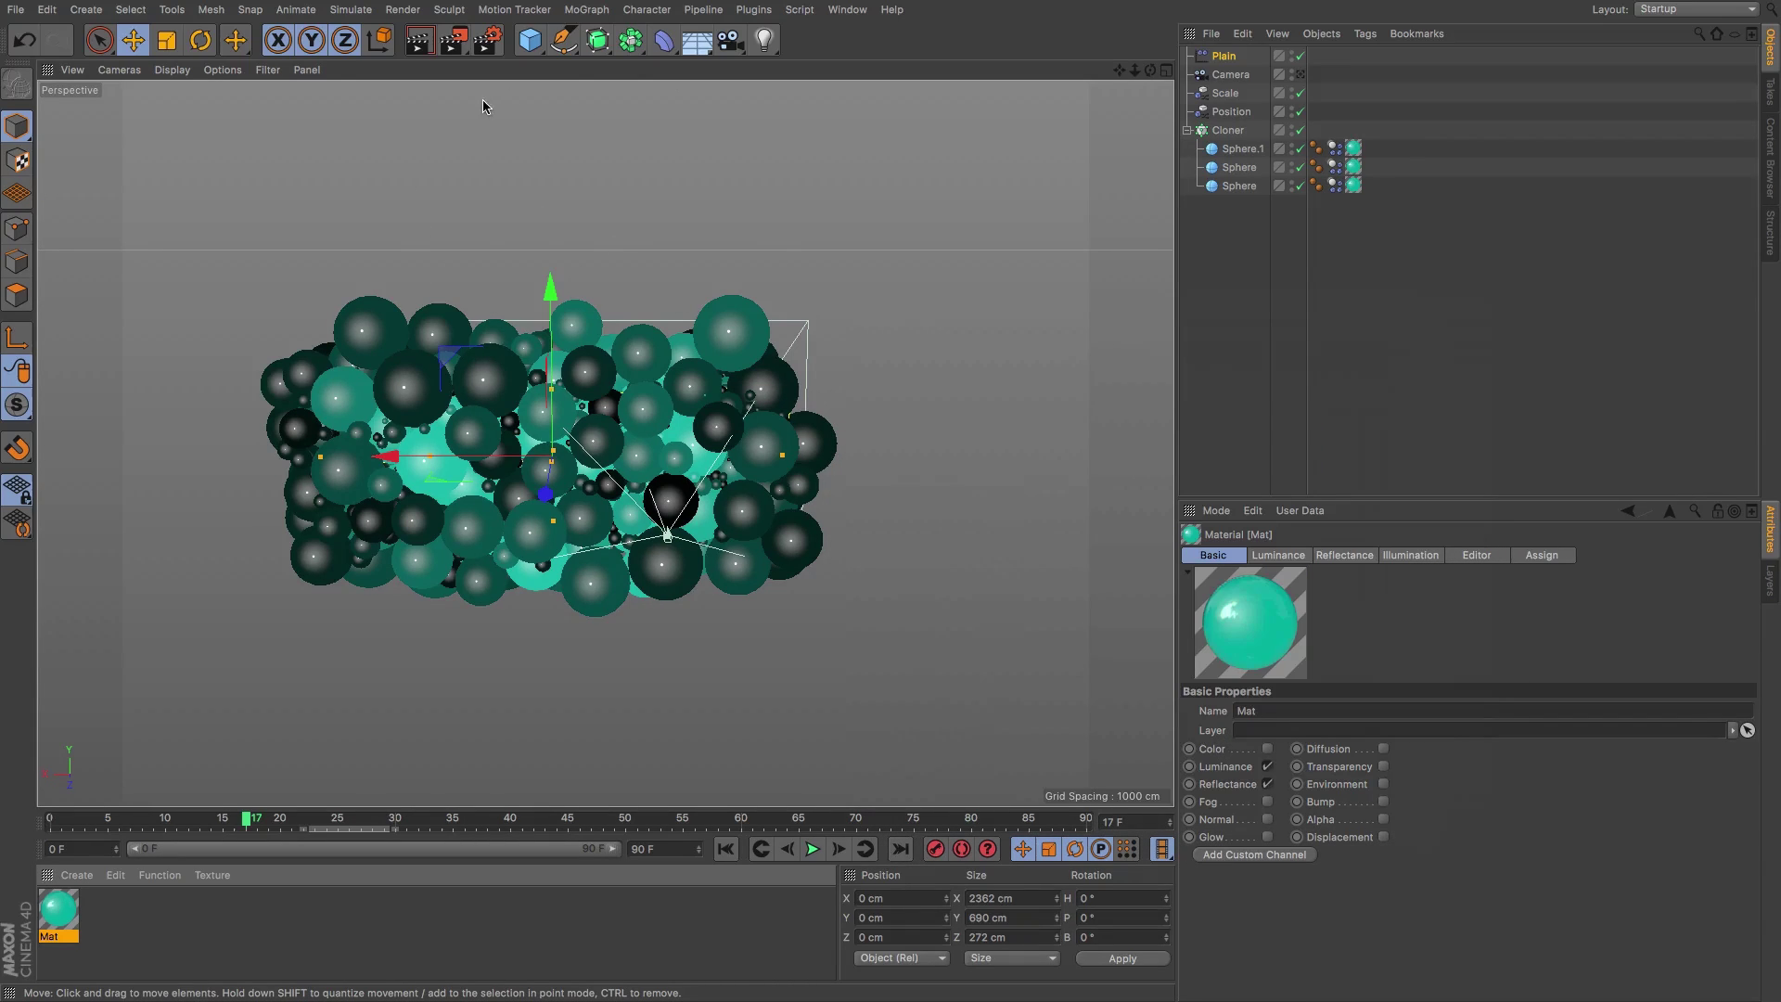
- Set the render's Anti-Aliasing to Best with a Min Level of 2x2
click(406, 11)
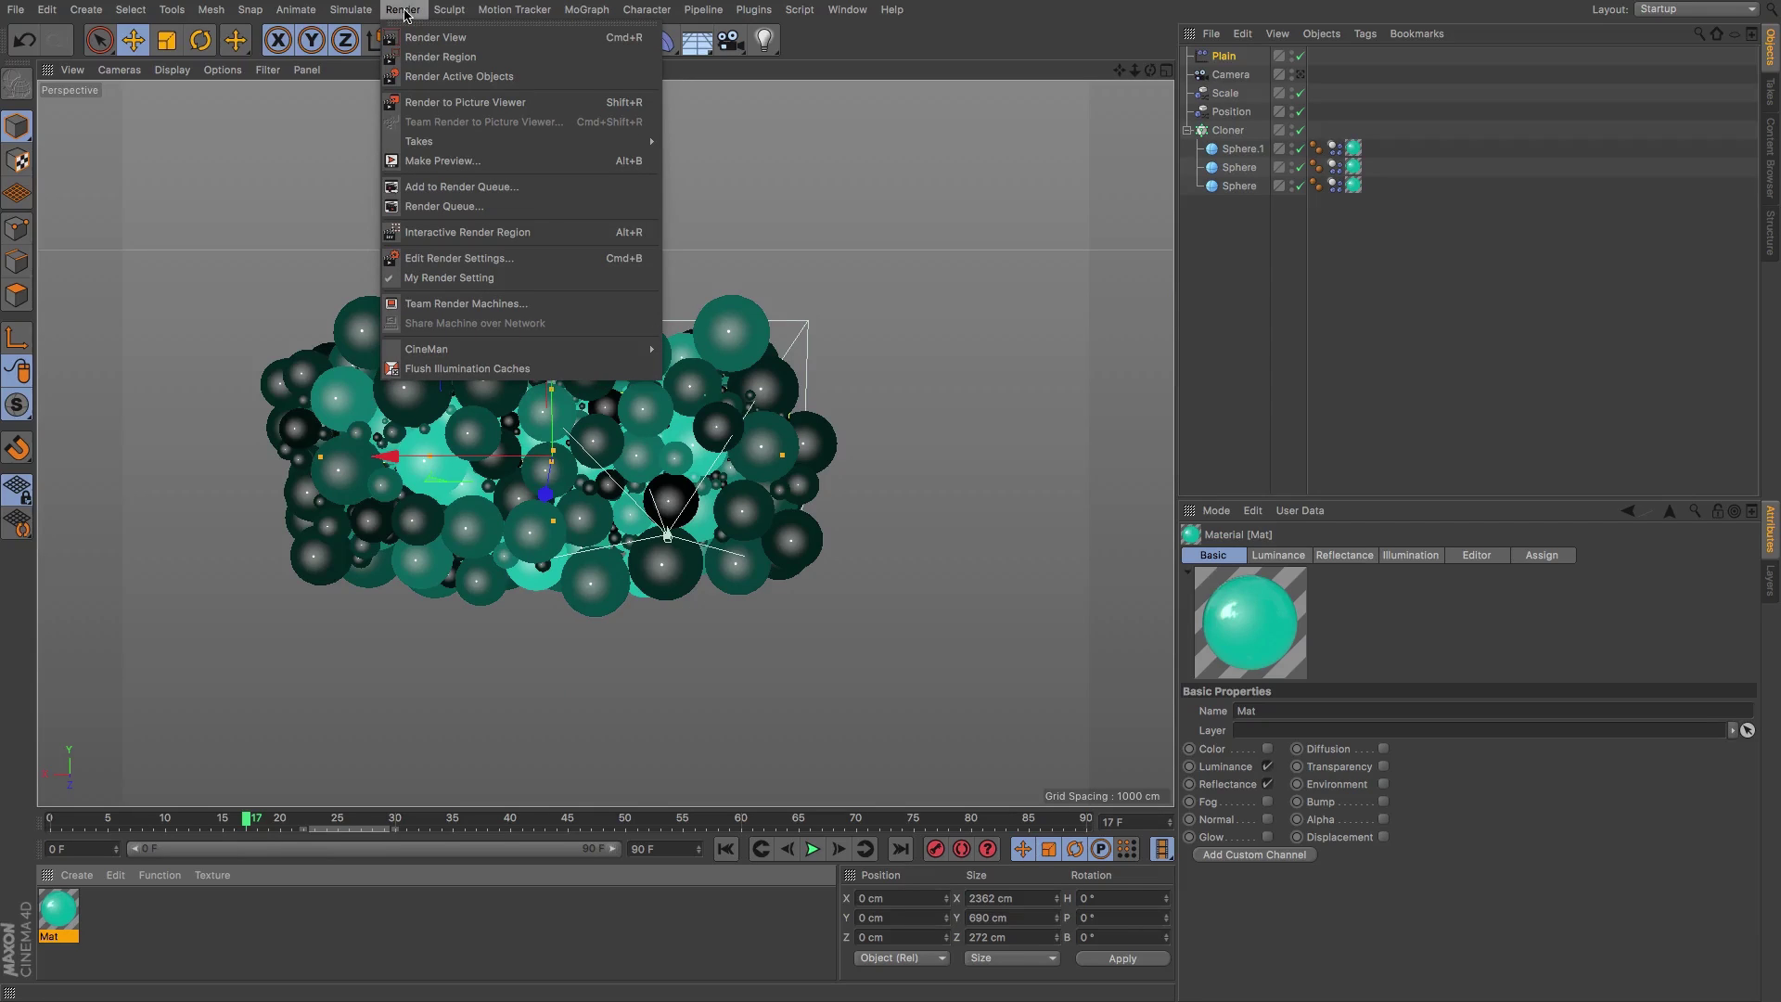
click(502, 259)
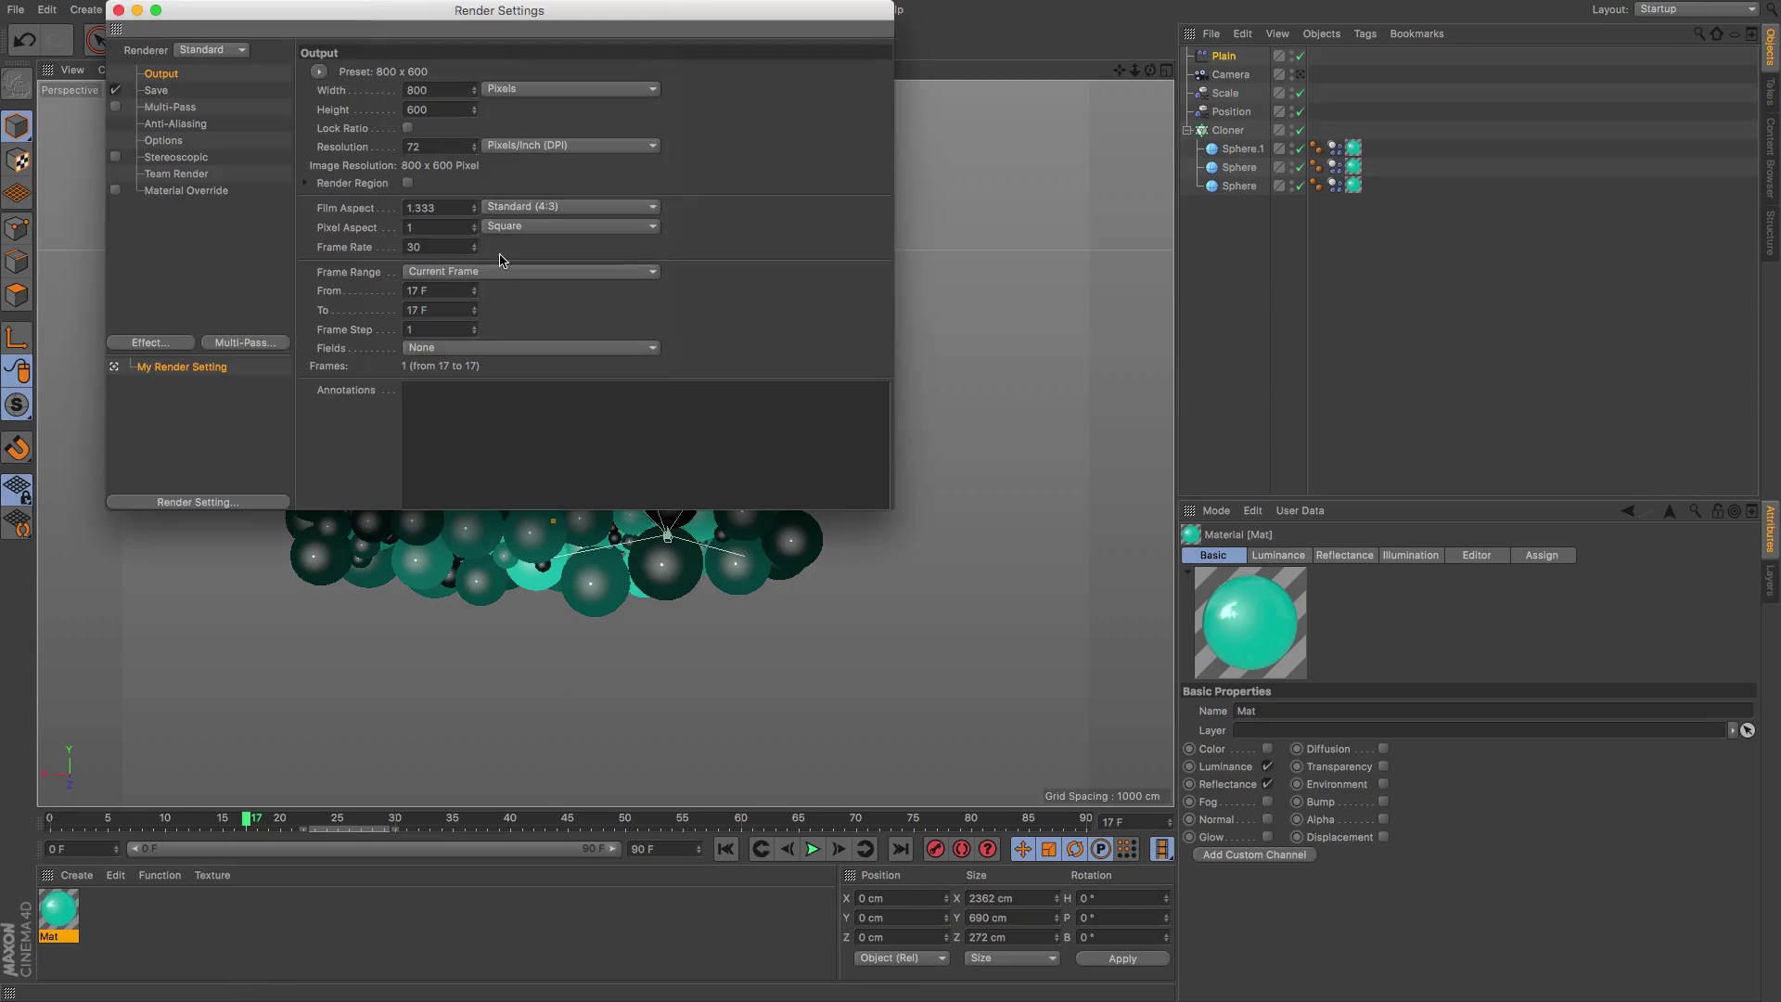
click(189, 127)
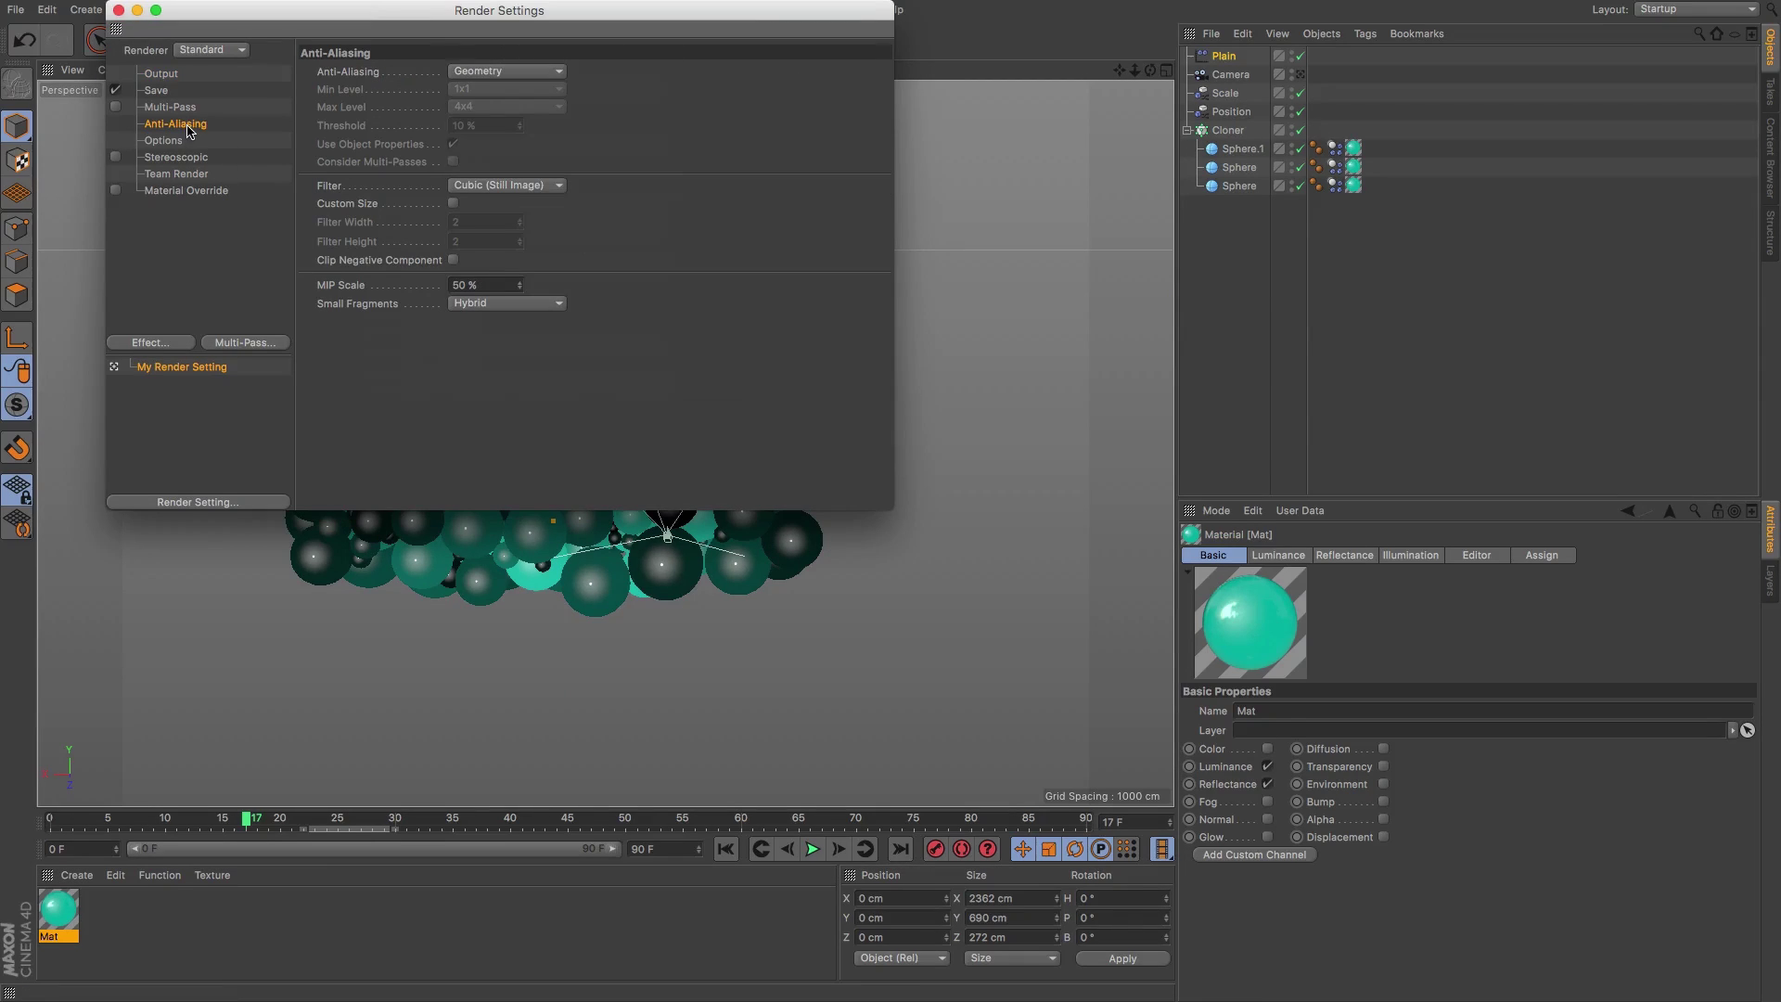
click(514, 74)
click(510, 127)
click(501, 89)
click(501, 127)
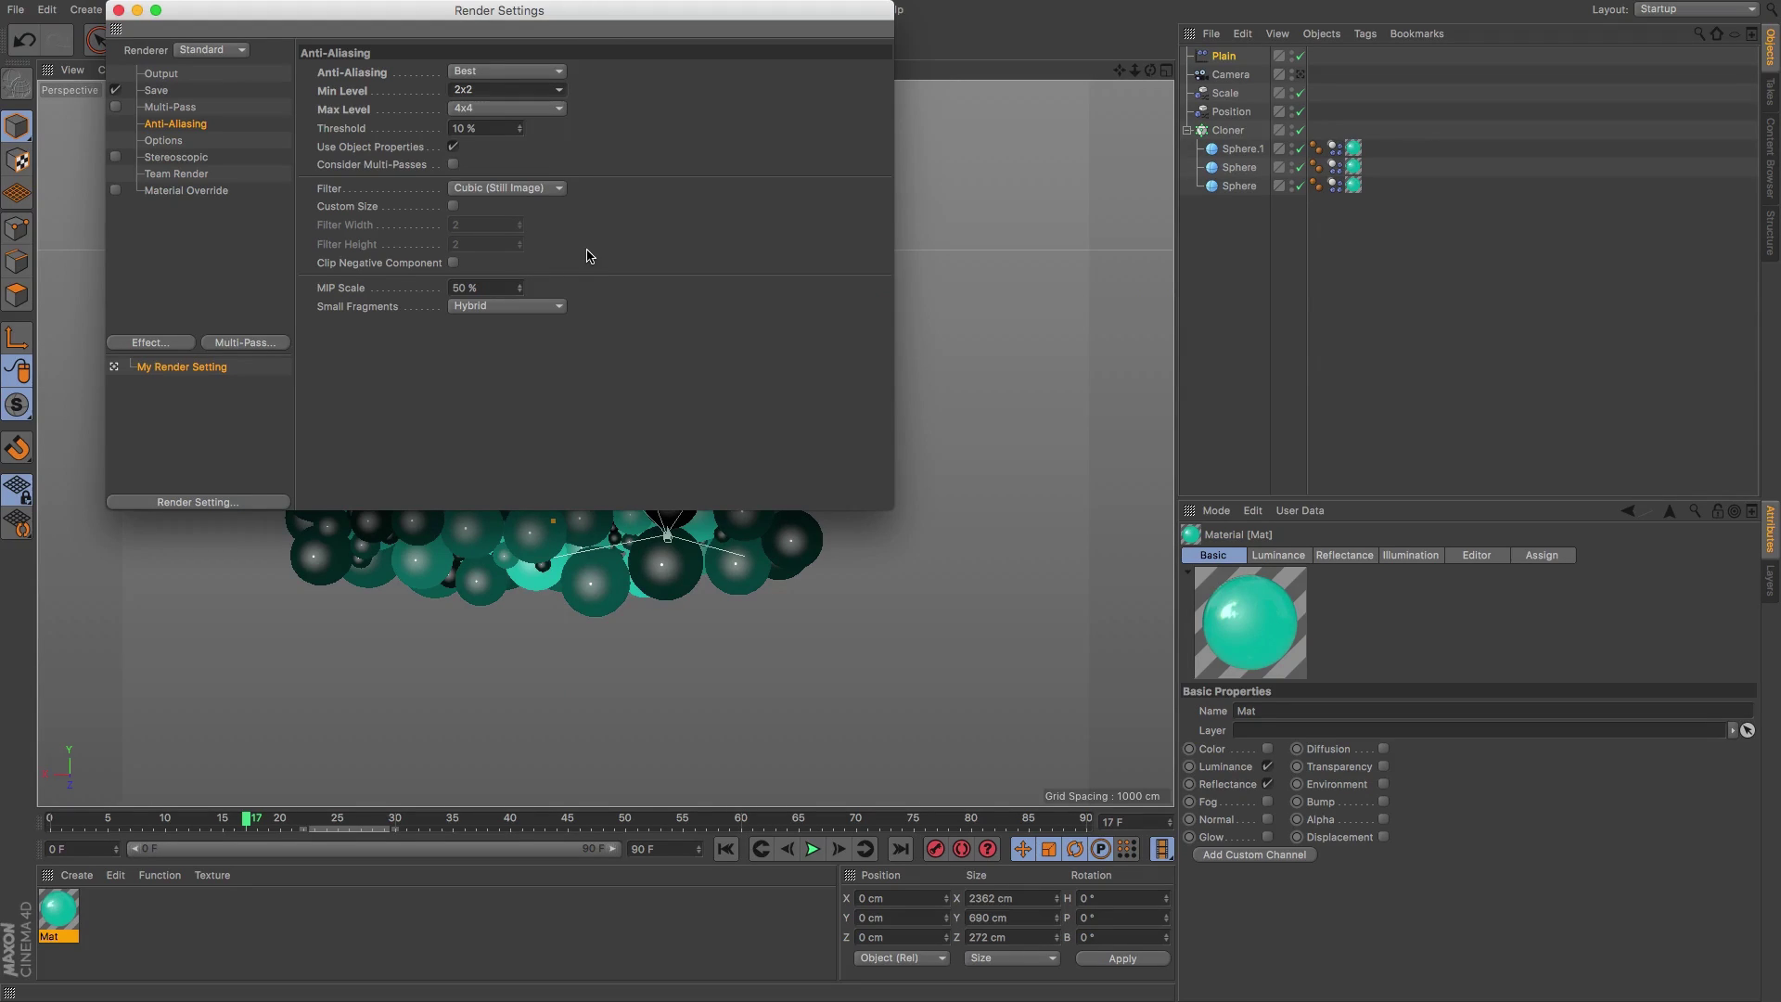
- Disable the Default Light in the render options and uncover the viewport behind the Render Settings window
click(168, 154)
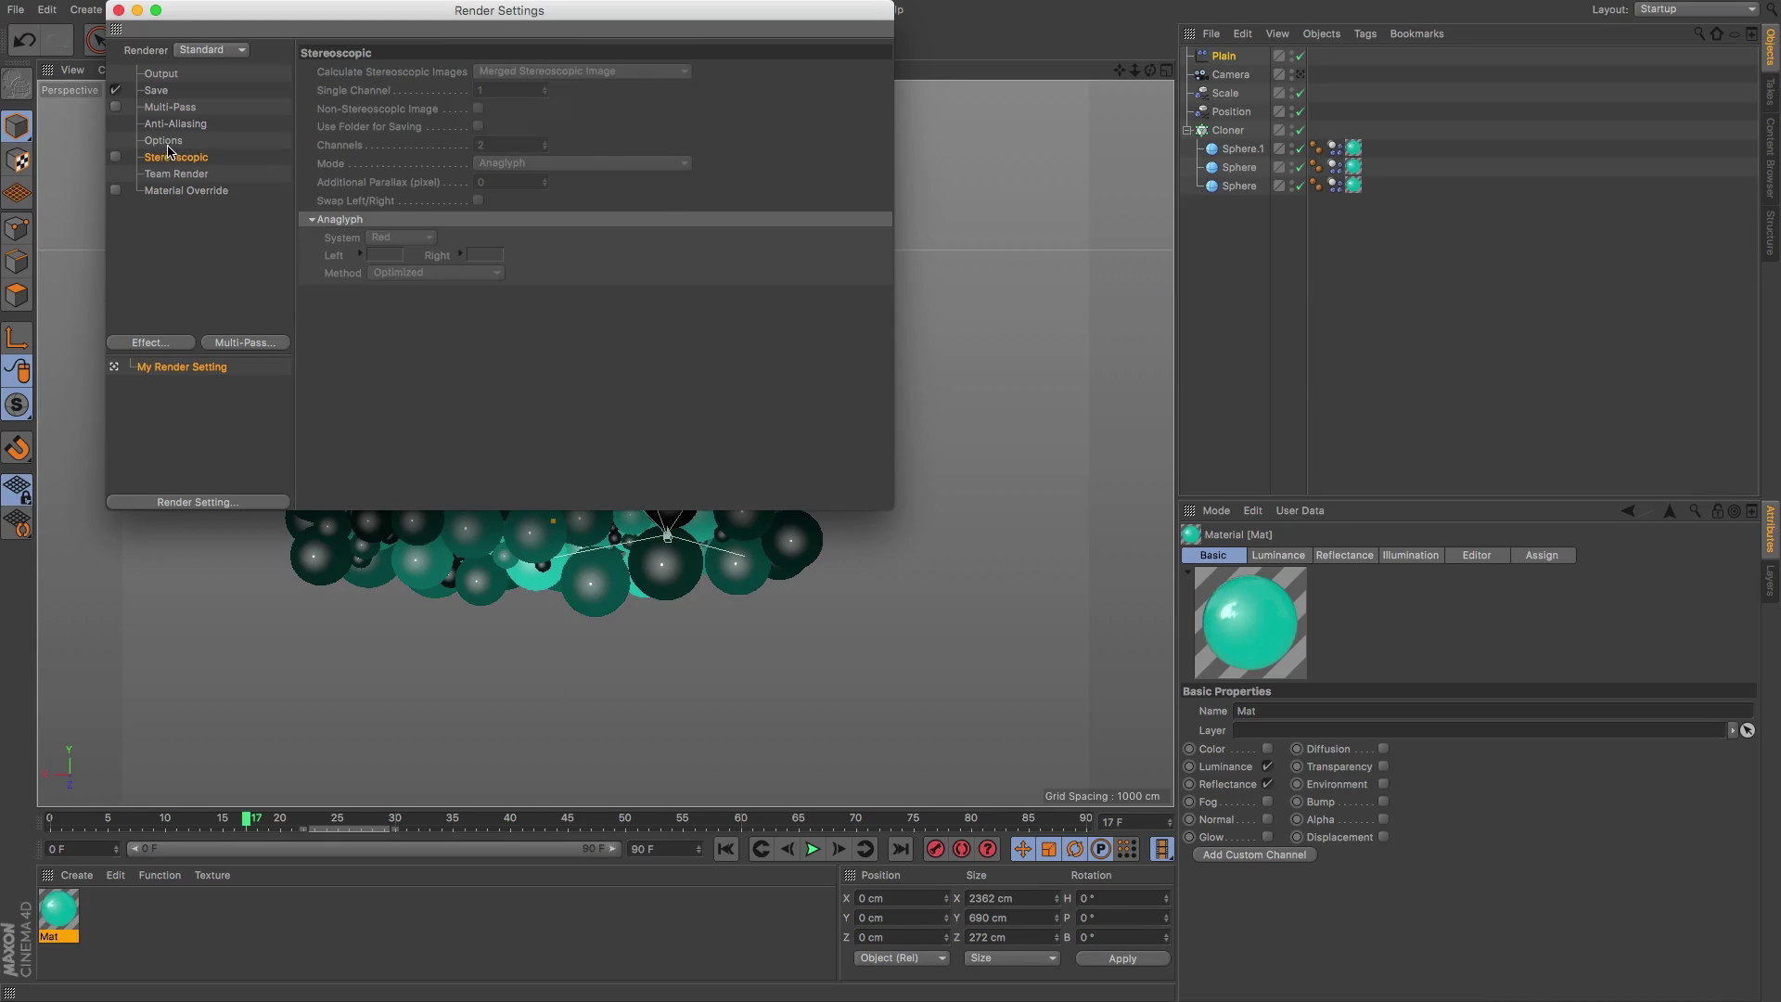
click(206, 144)
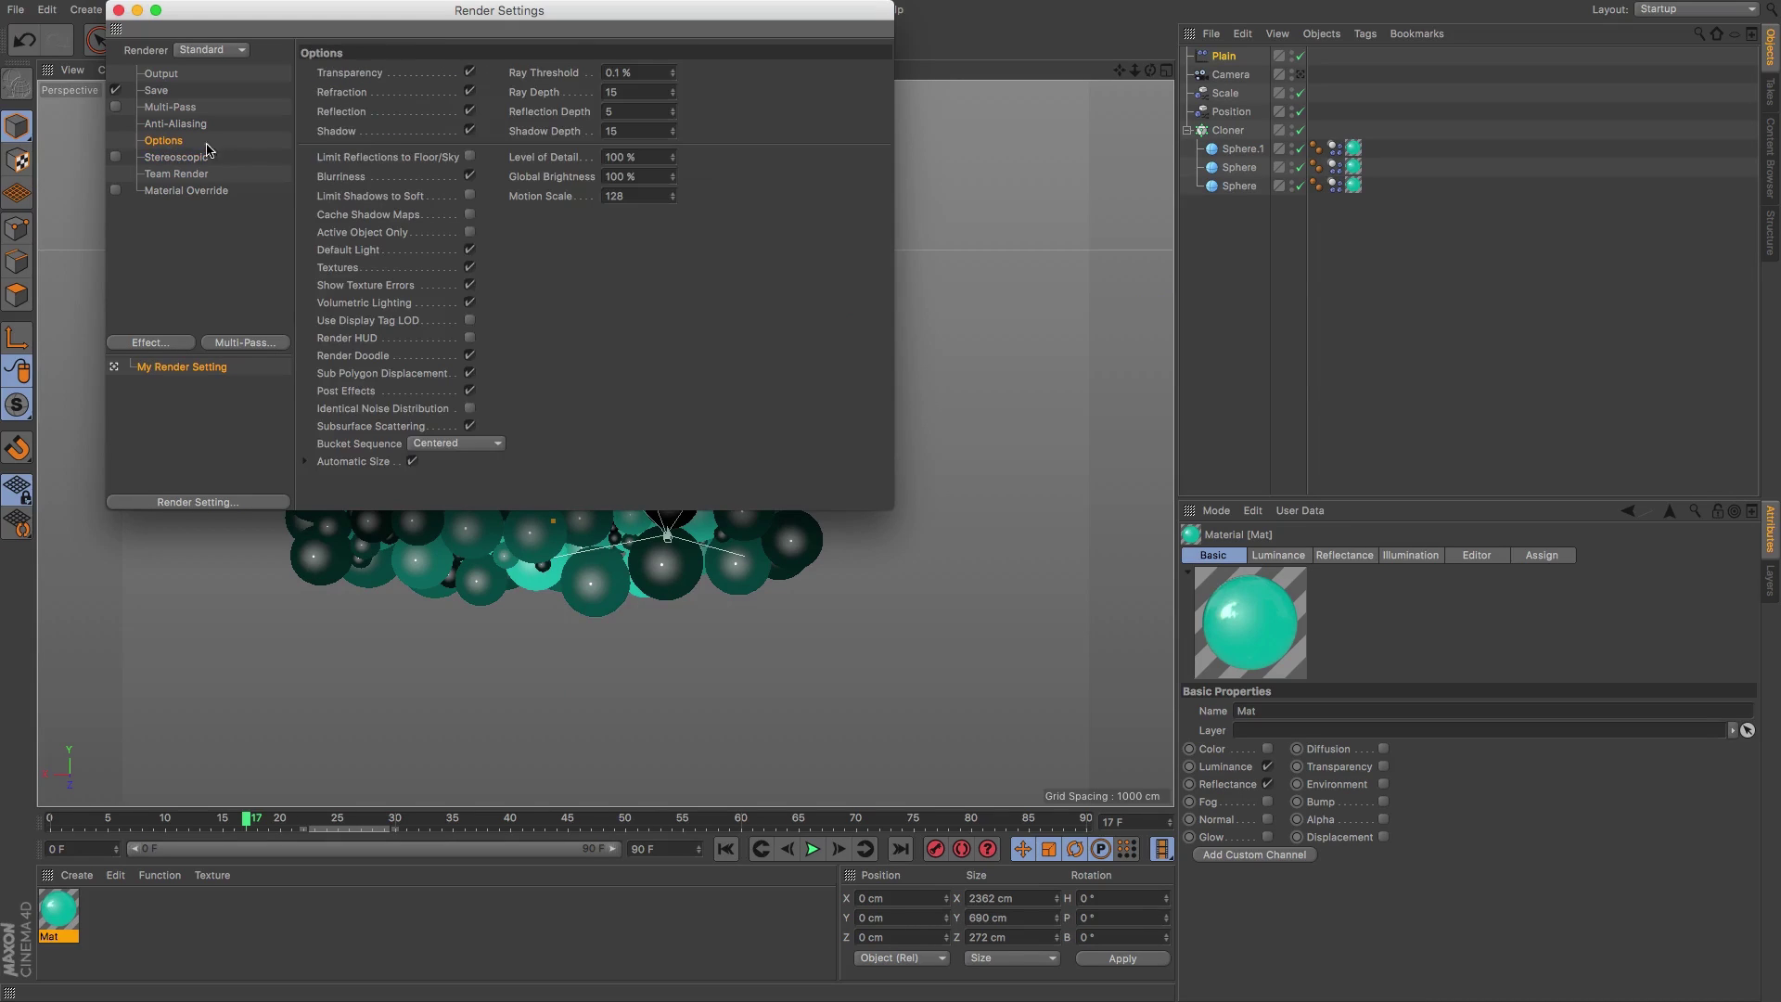
click(470, 251)
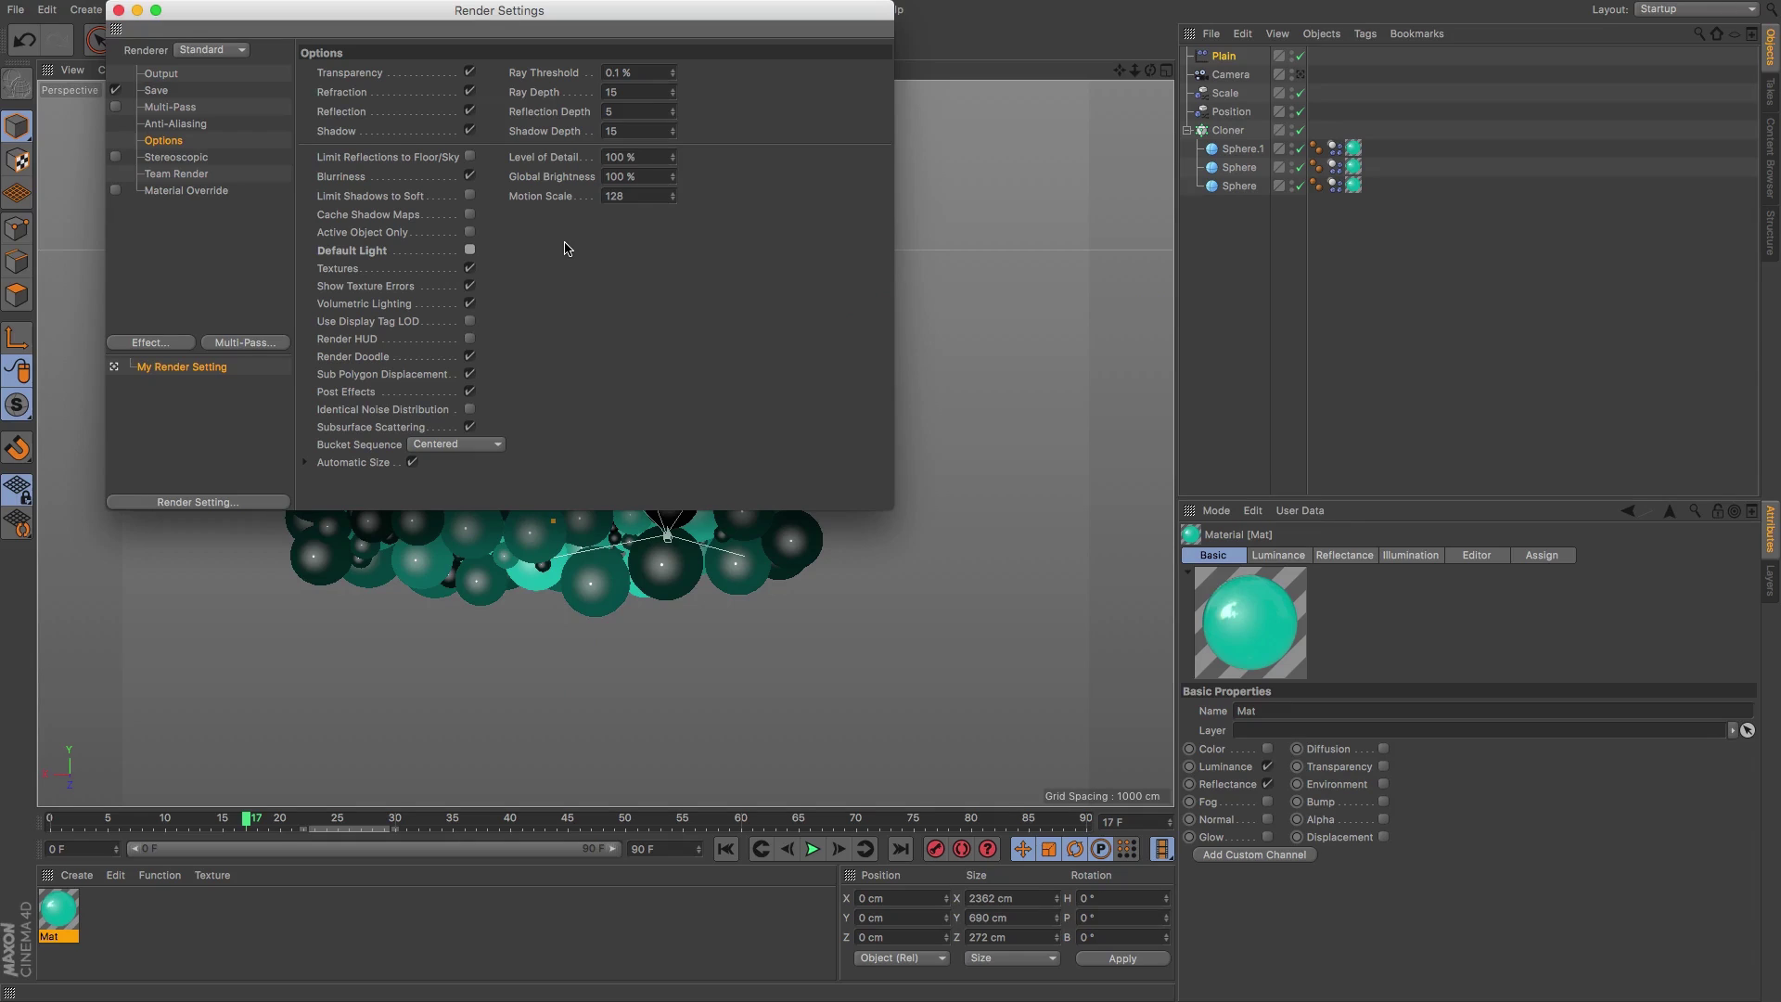
drag(591, 28, 704, 651)
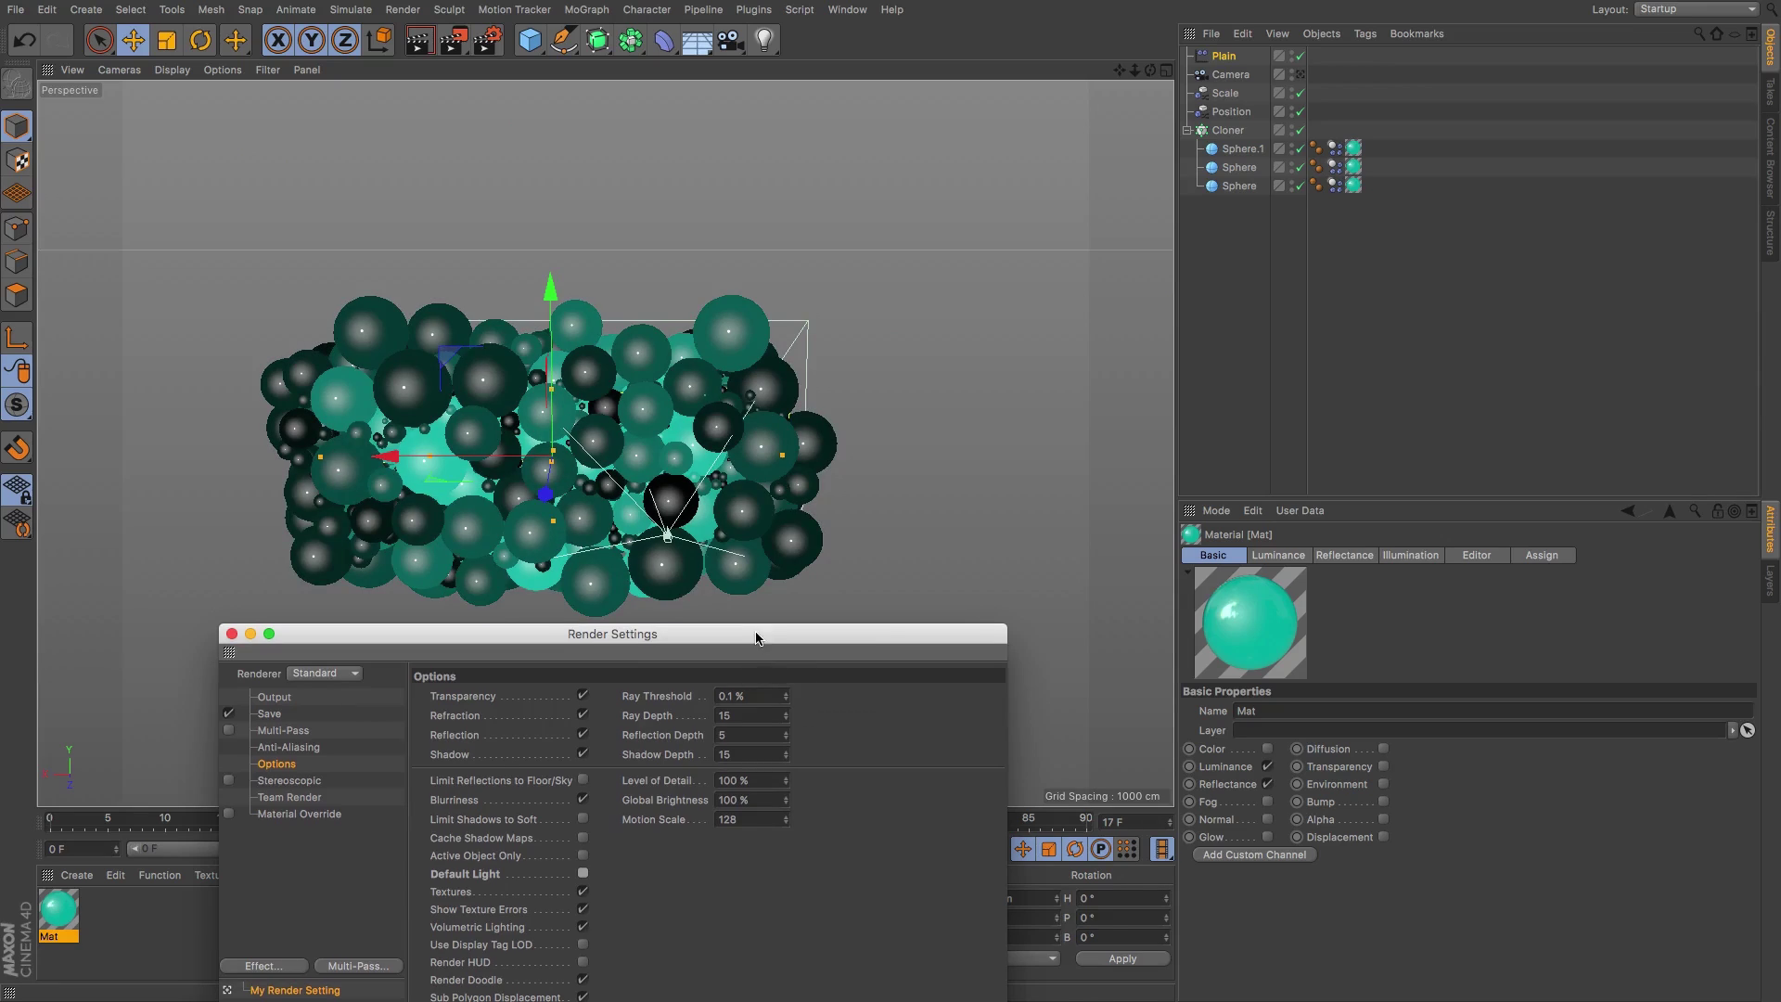
- Move the Render Settings window clear and set the render output width to 1920 pixels
drag(755, 628, 882, 286)
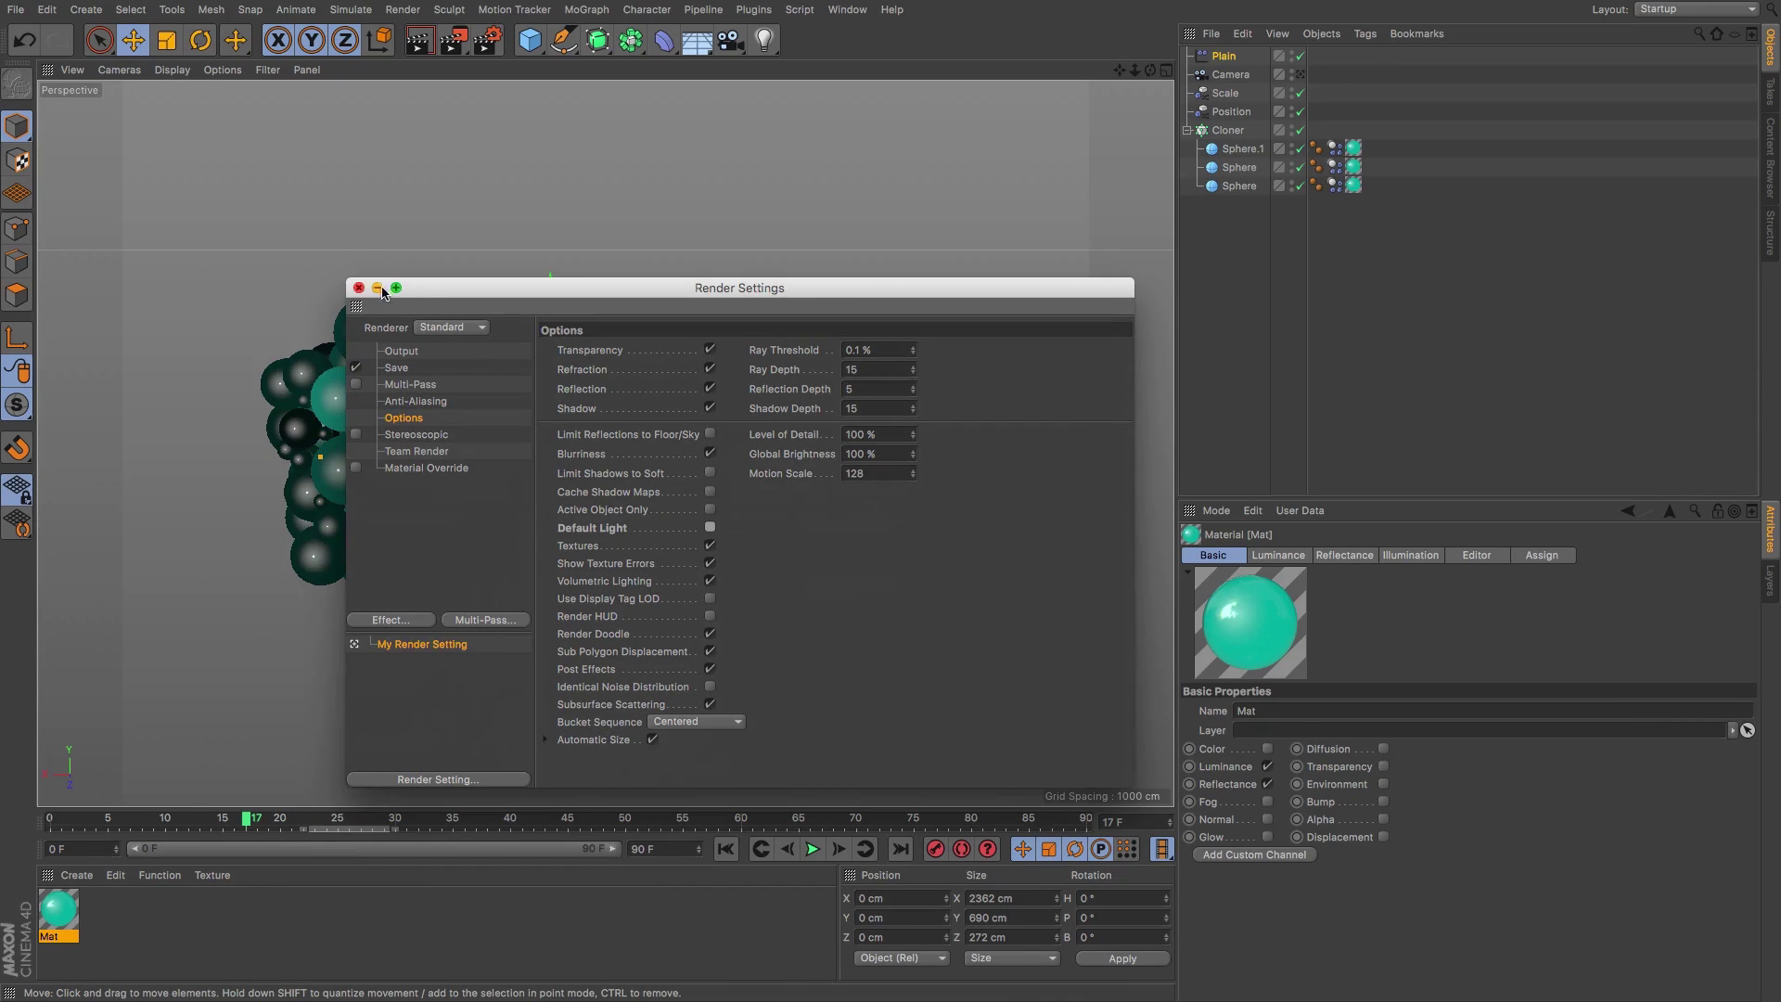
drag(545, 290, 666, 228)
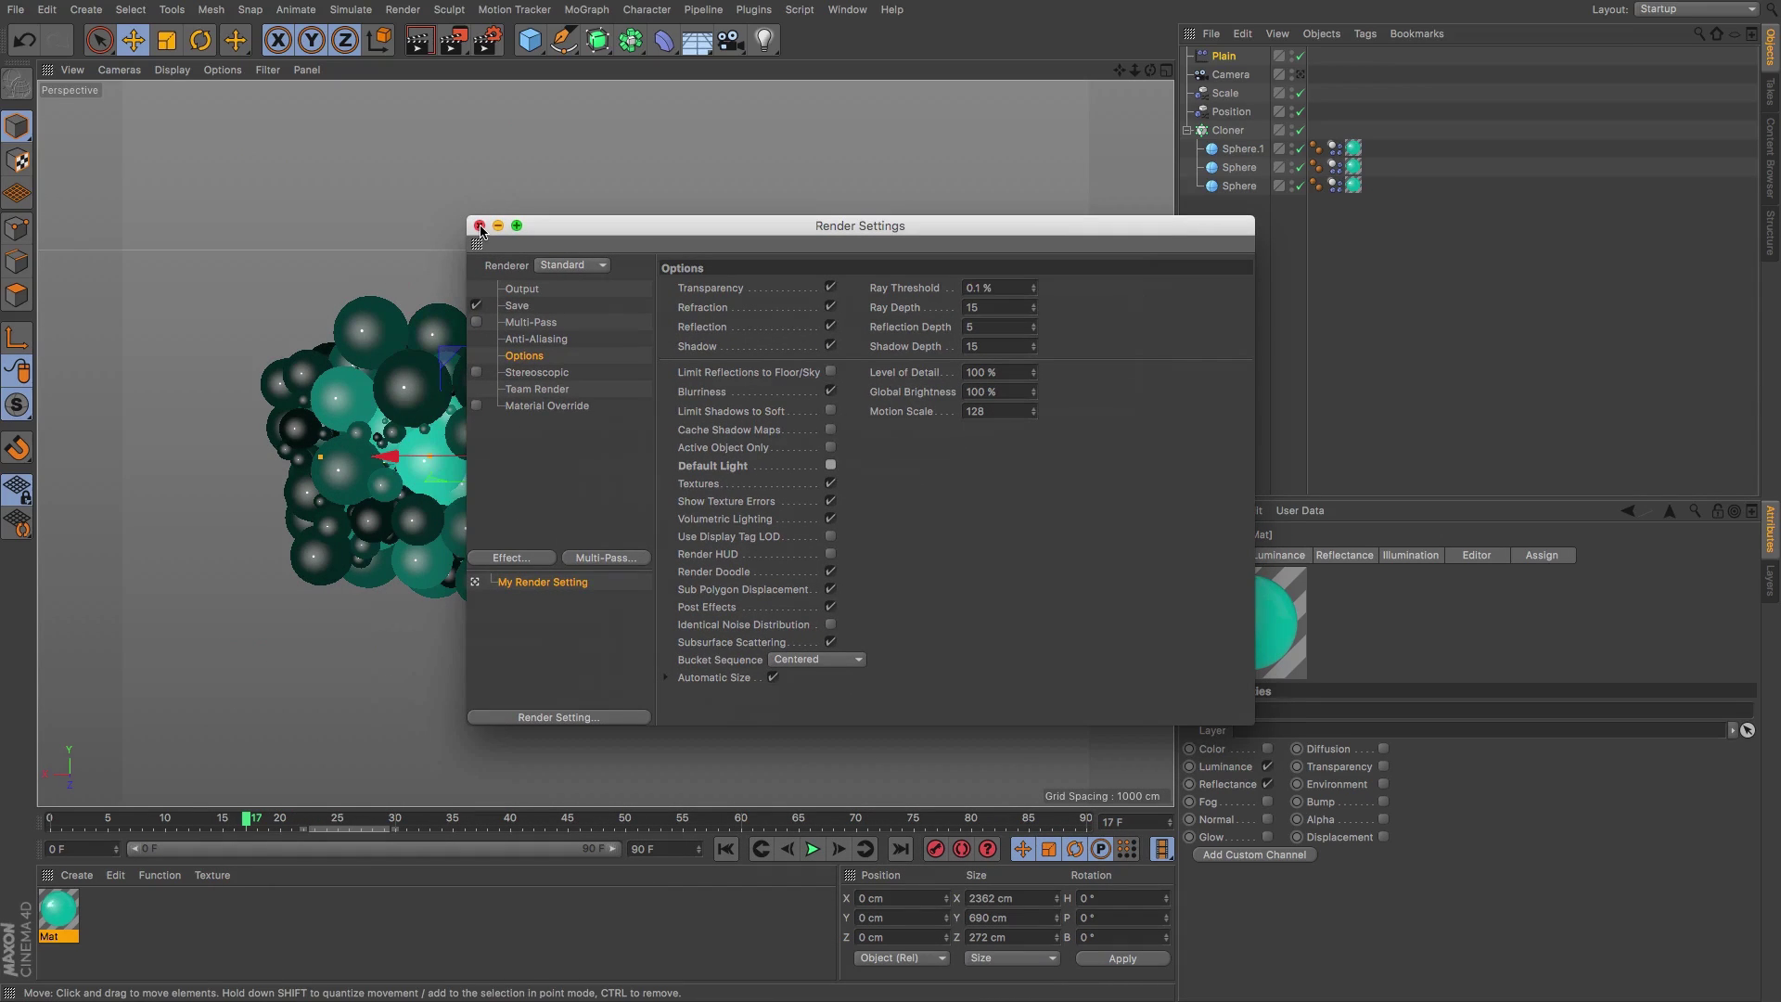
drag(690, 225, 773, 273)
click(655, 329)
double_click(813, 343)
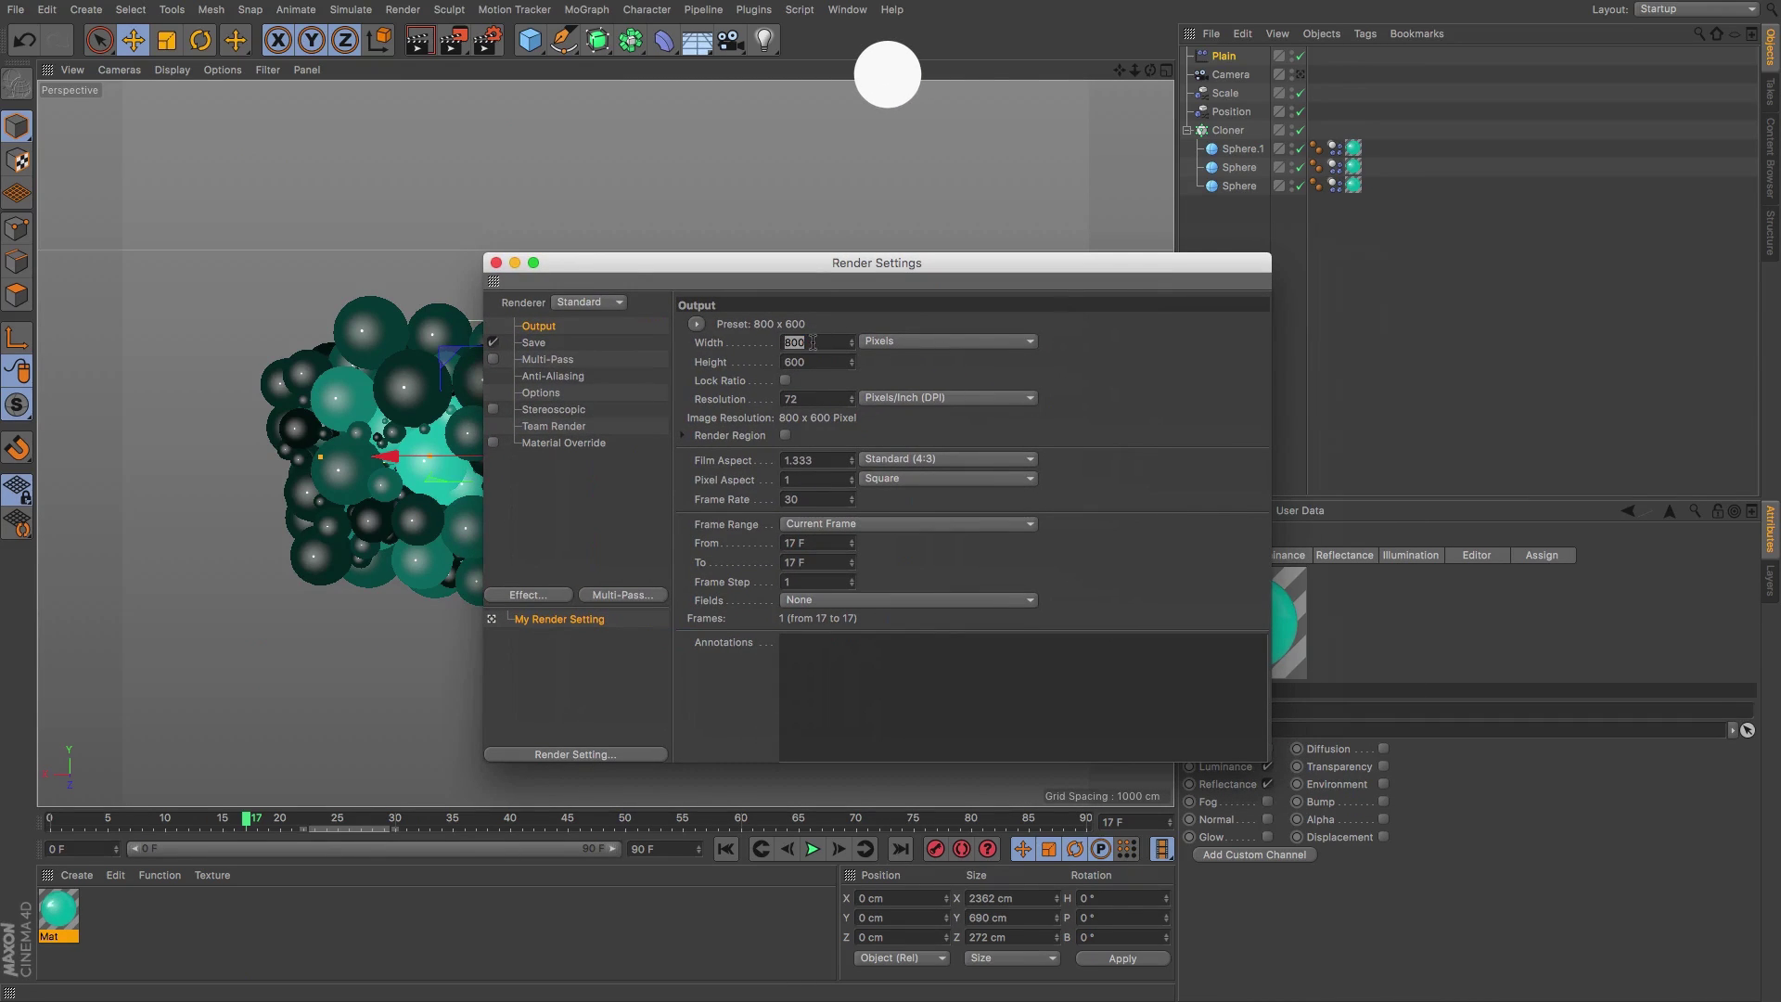
text(1920)
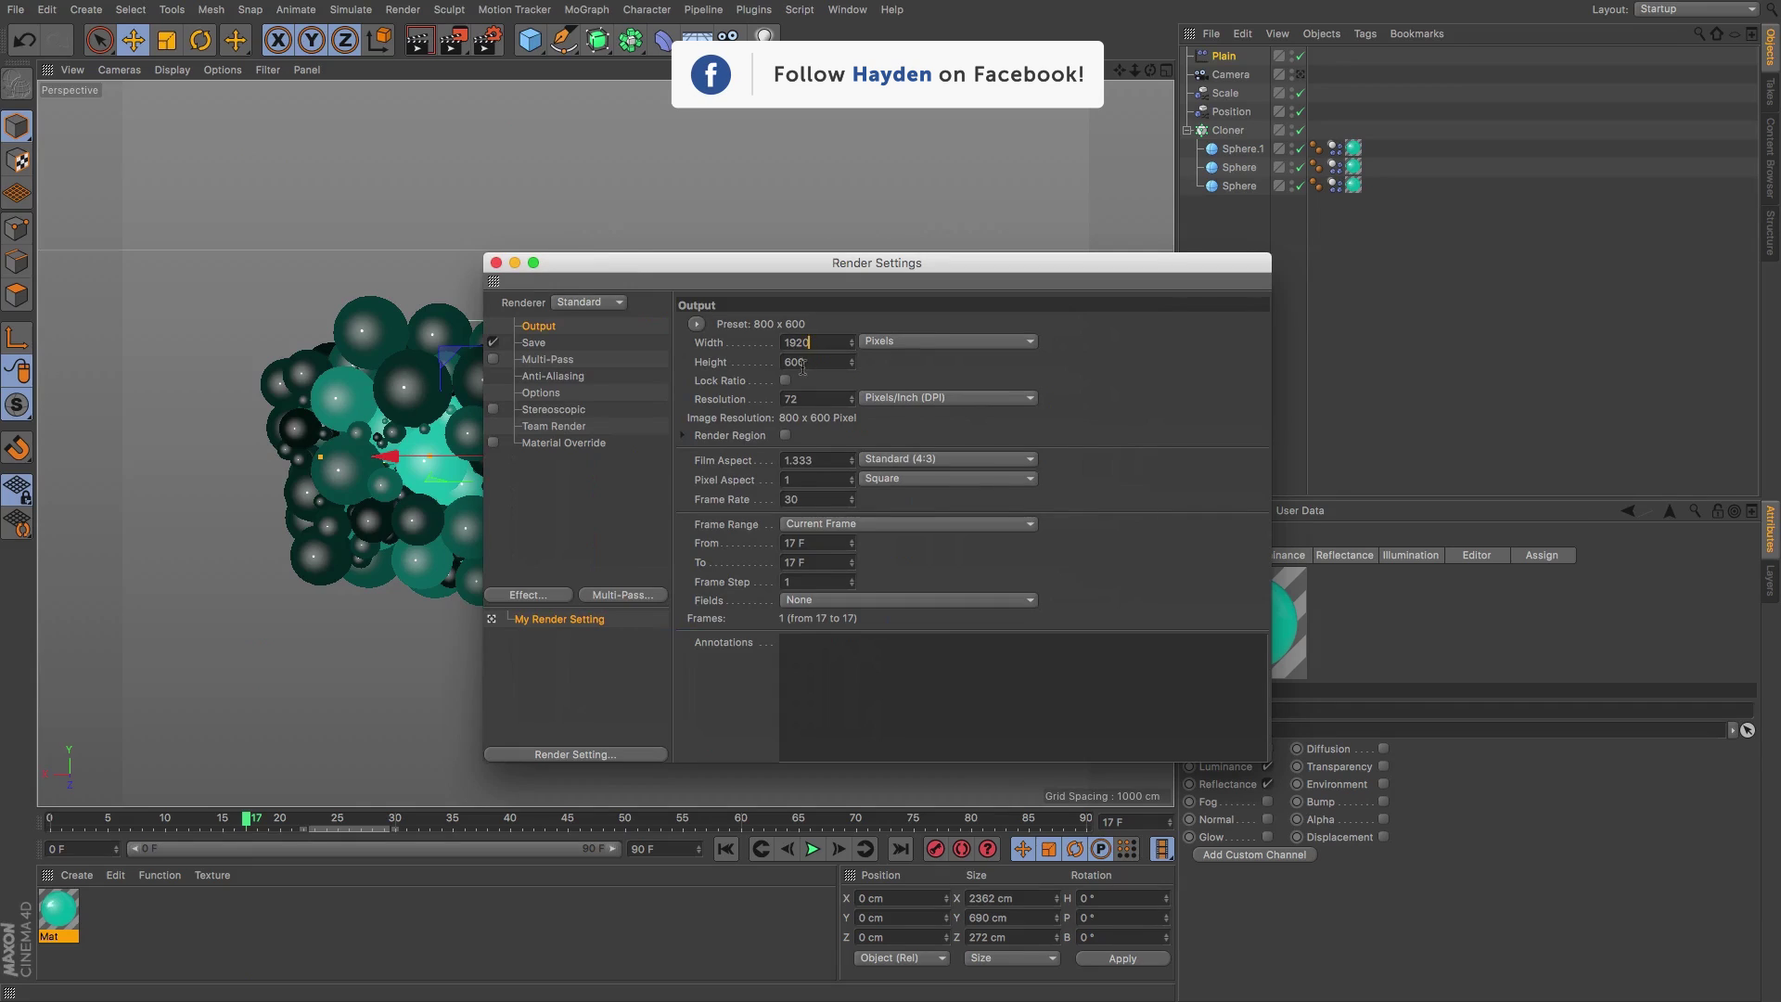
- Try to set the render output height to 1080 pixels and close the Render Settings
double_click(802, 363)
text(108)
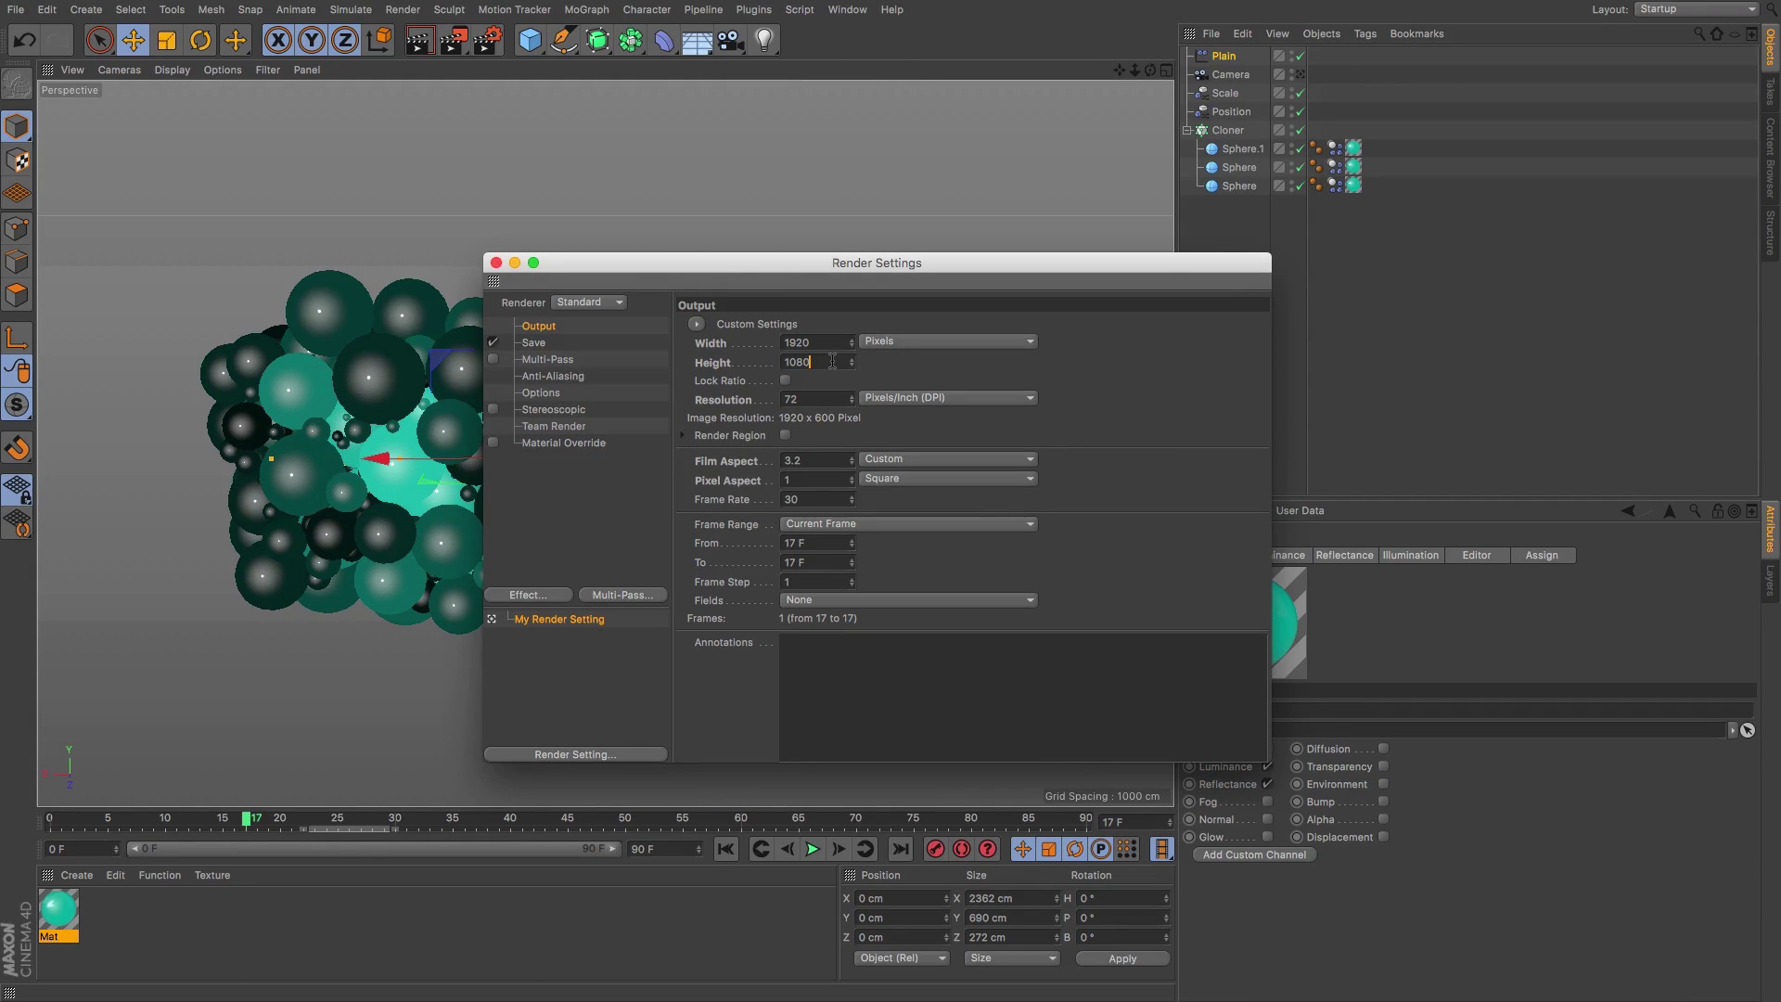
text(0)
drag(733, 265, 857, 237)
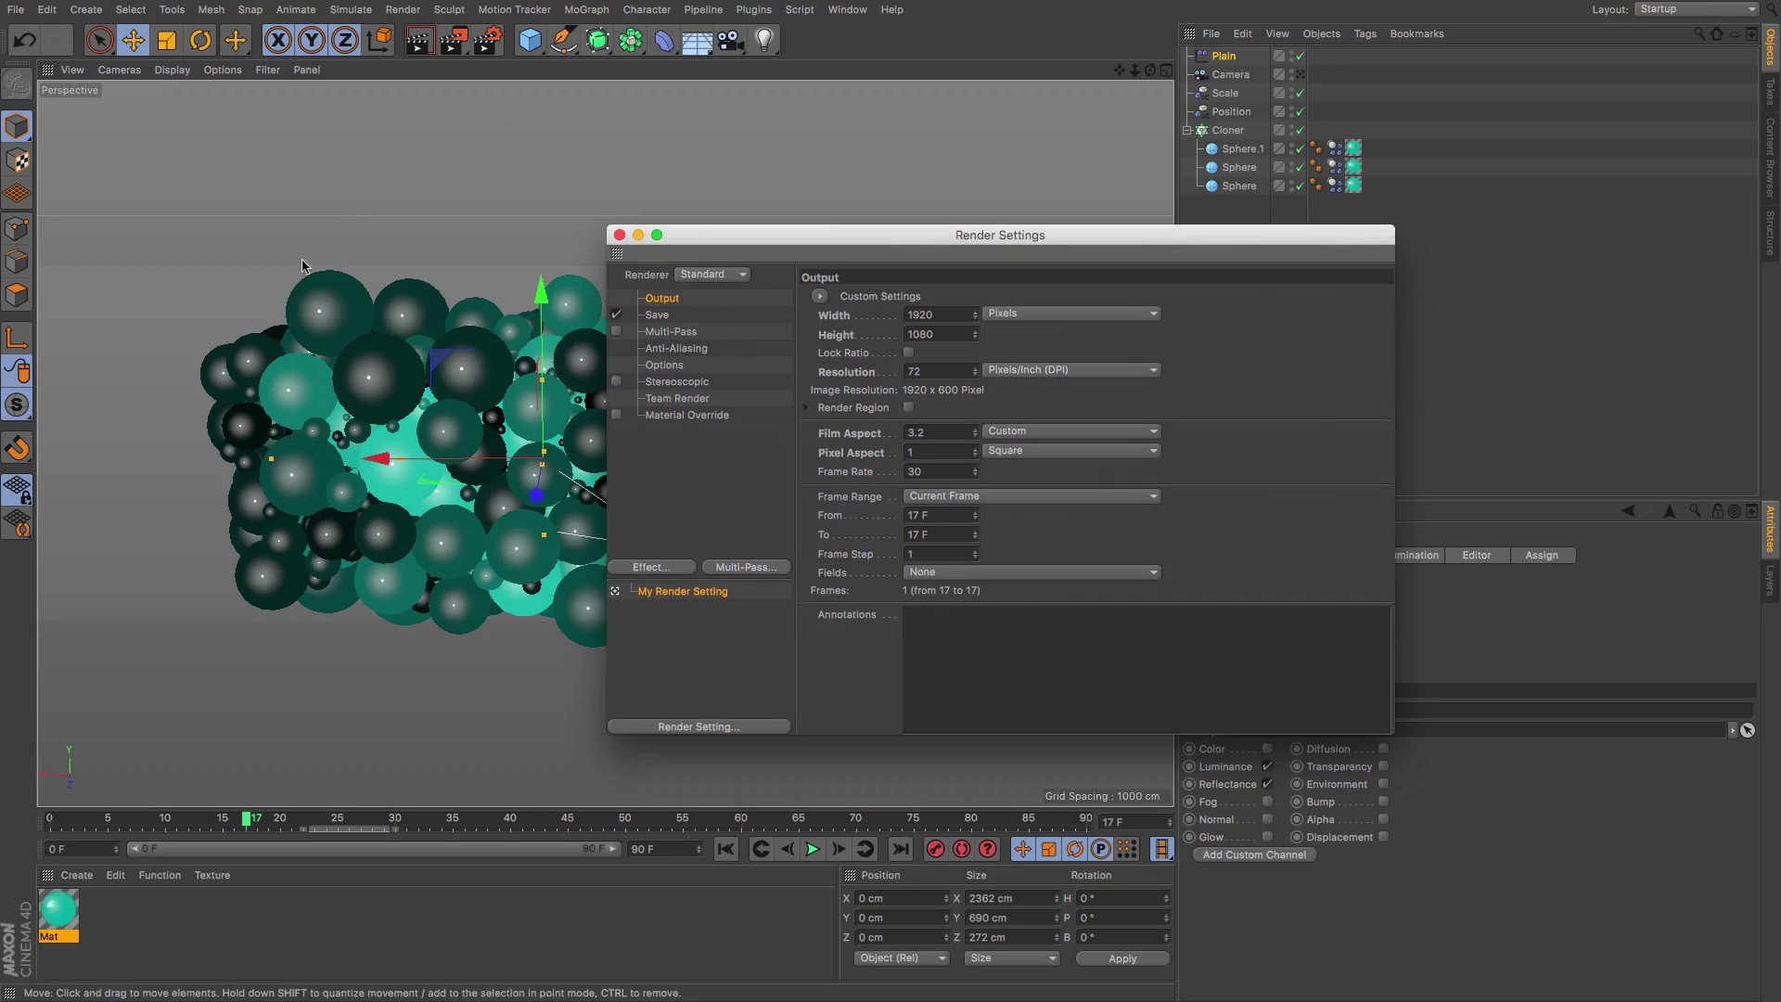
click(620, 234)
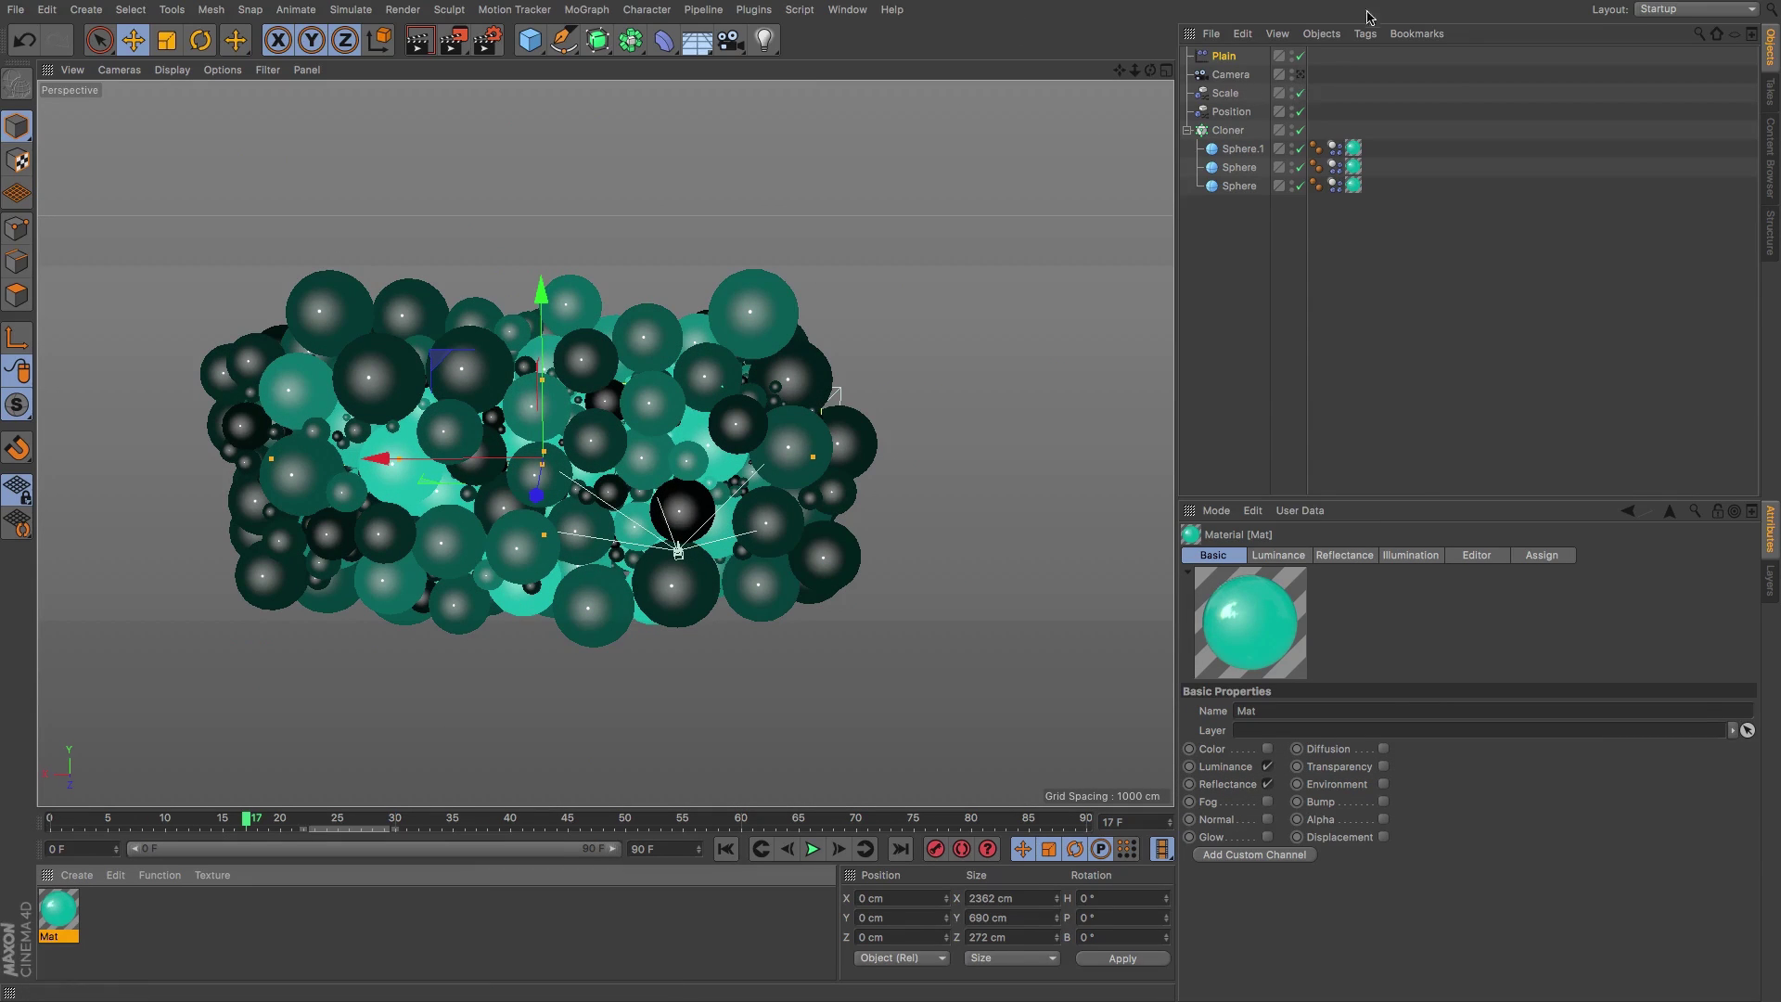
- Look through the Camera object and reframe it closer so the sphere cluster fills most of the view
click(1300, 74)
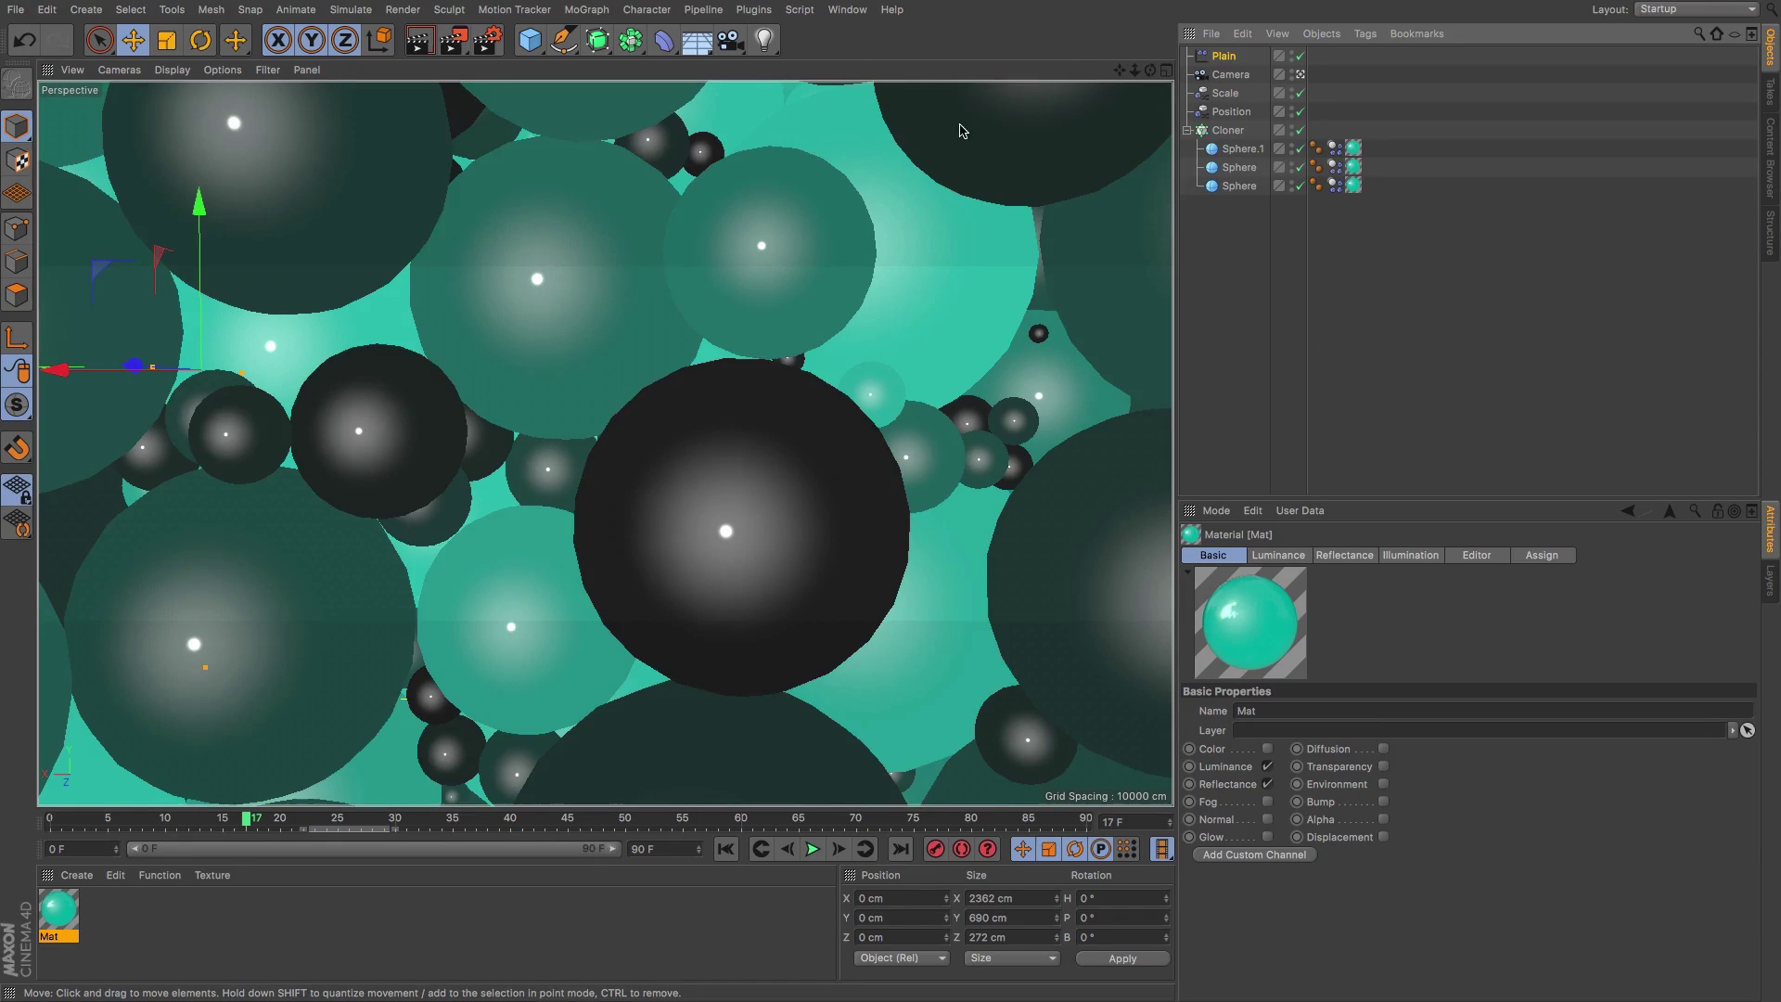
scroll(606, 443, down, 6)
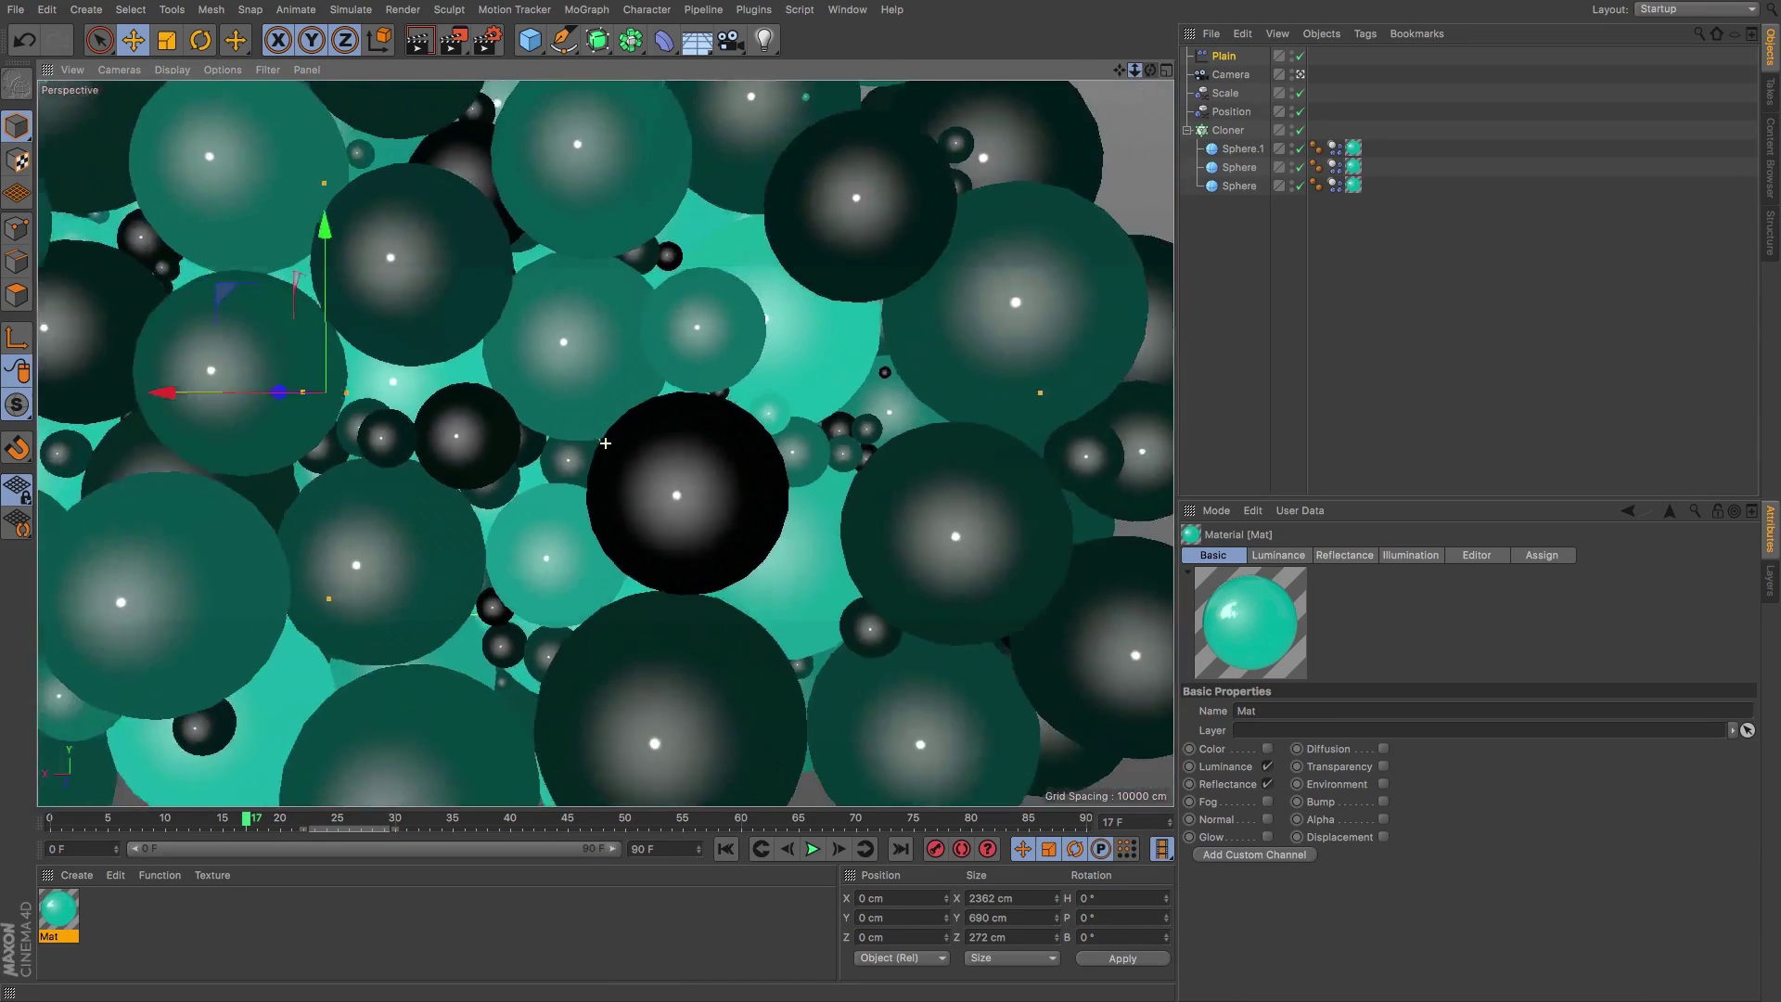
scroll(606, 444, up, 2)
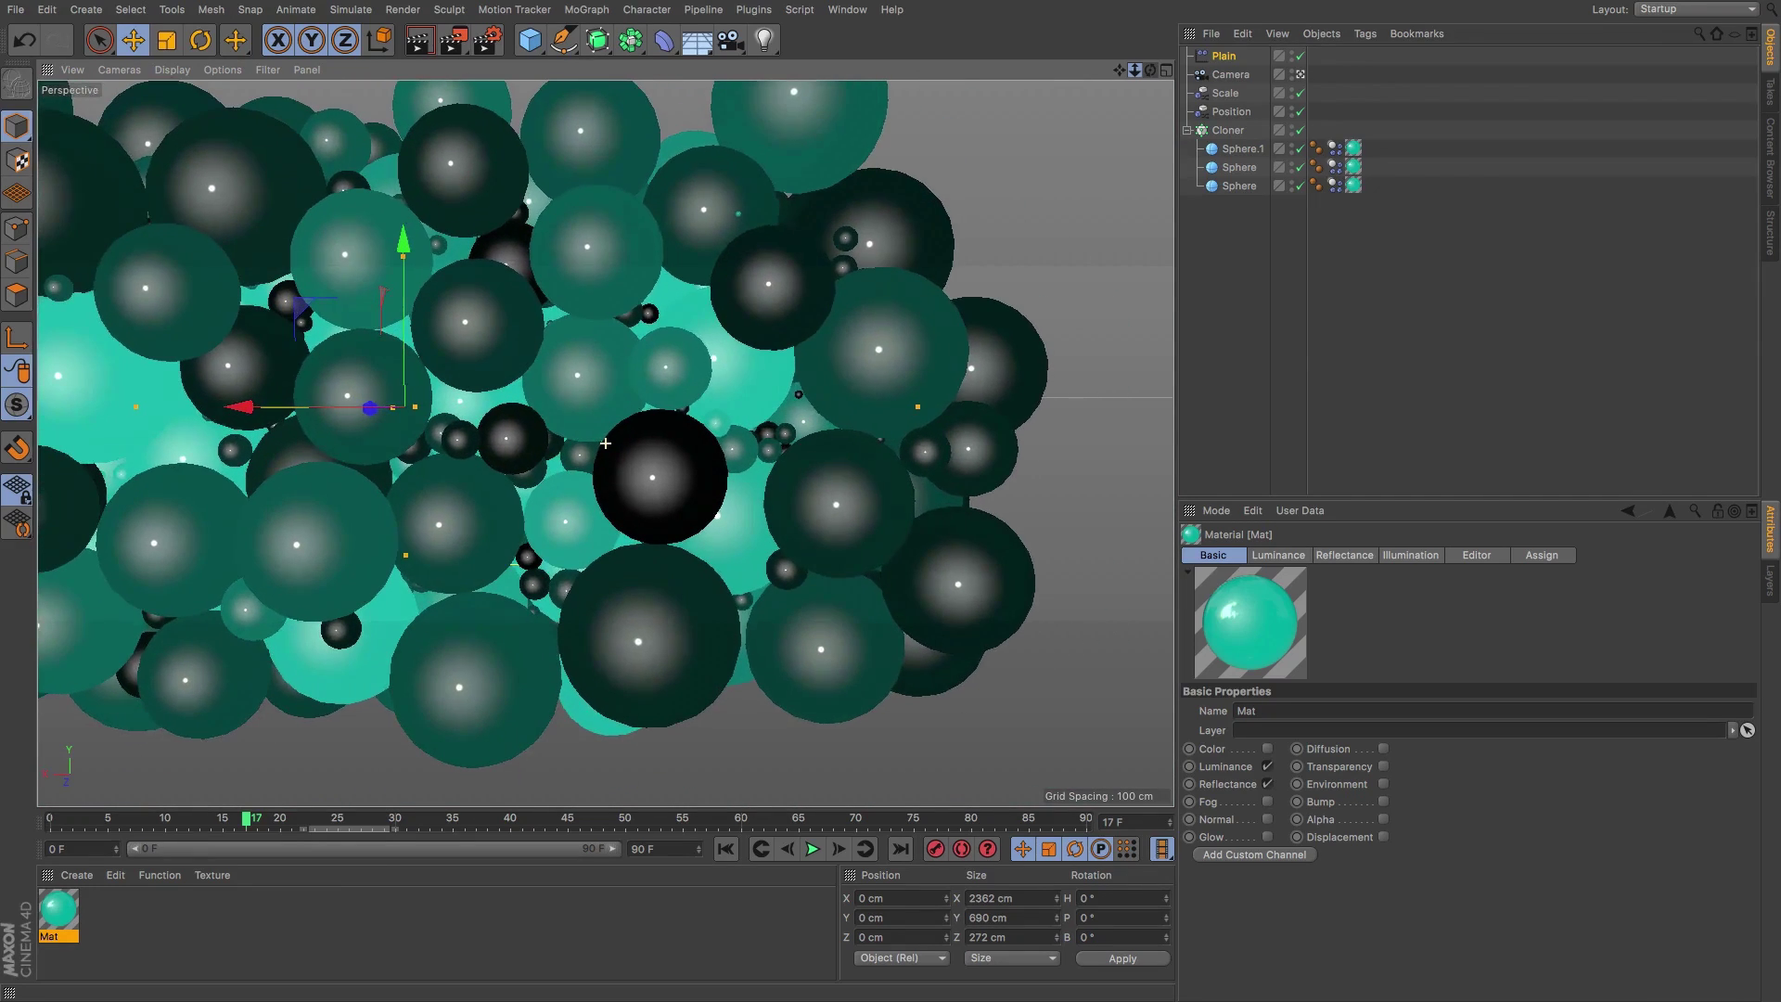
drag(1120, 74, 1359, 103)
drag(1133, 74, 606, 444)
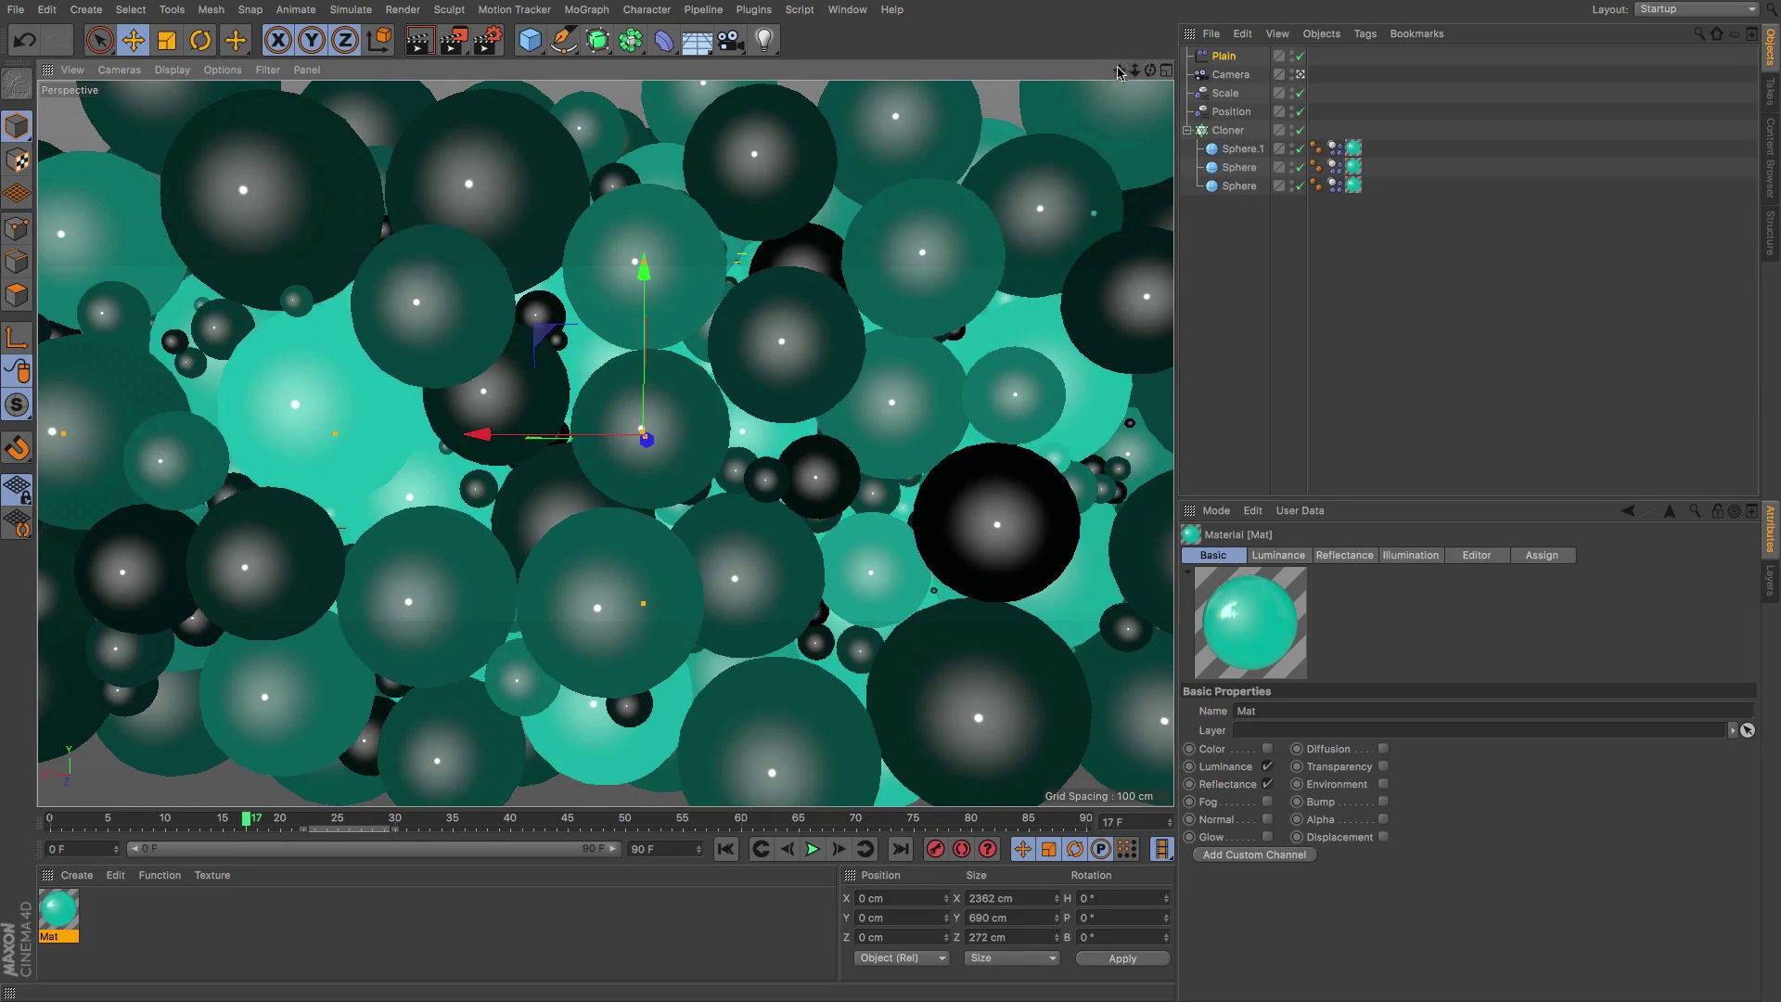
mouse_move(1131, 74)
mouse_down()
mouse_move(1085, 69)
mouse_move(605, 444)
mouse_move(1123, 67)
mouse_up()
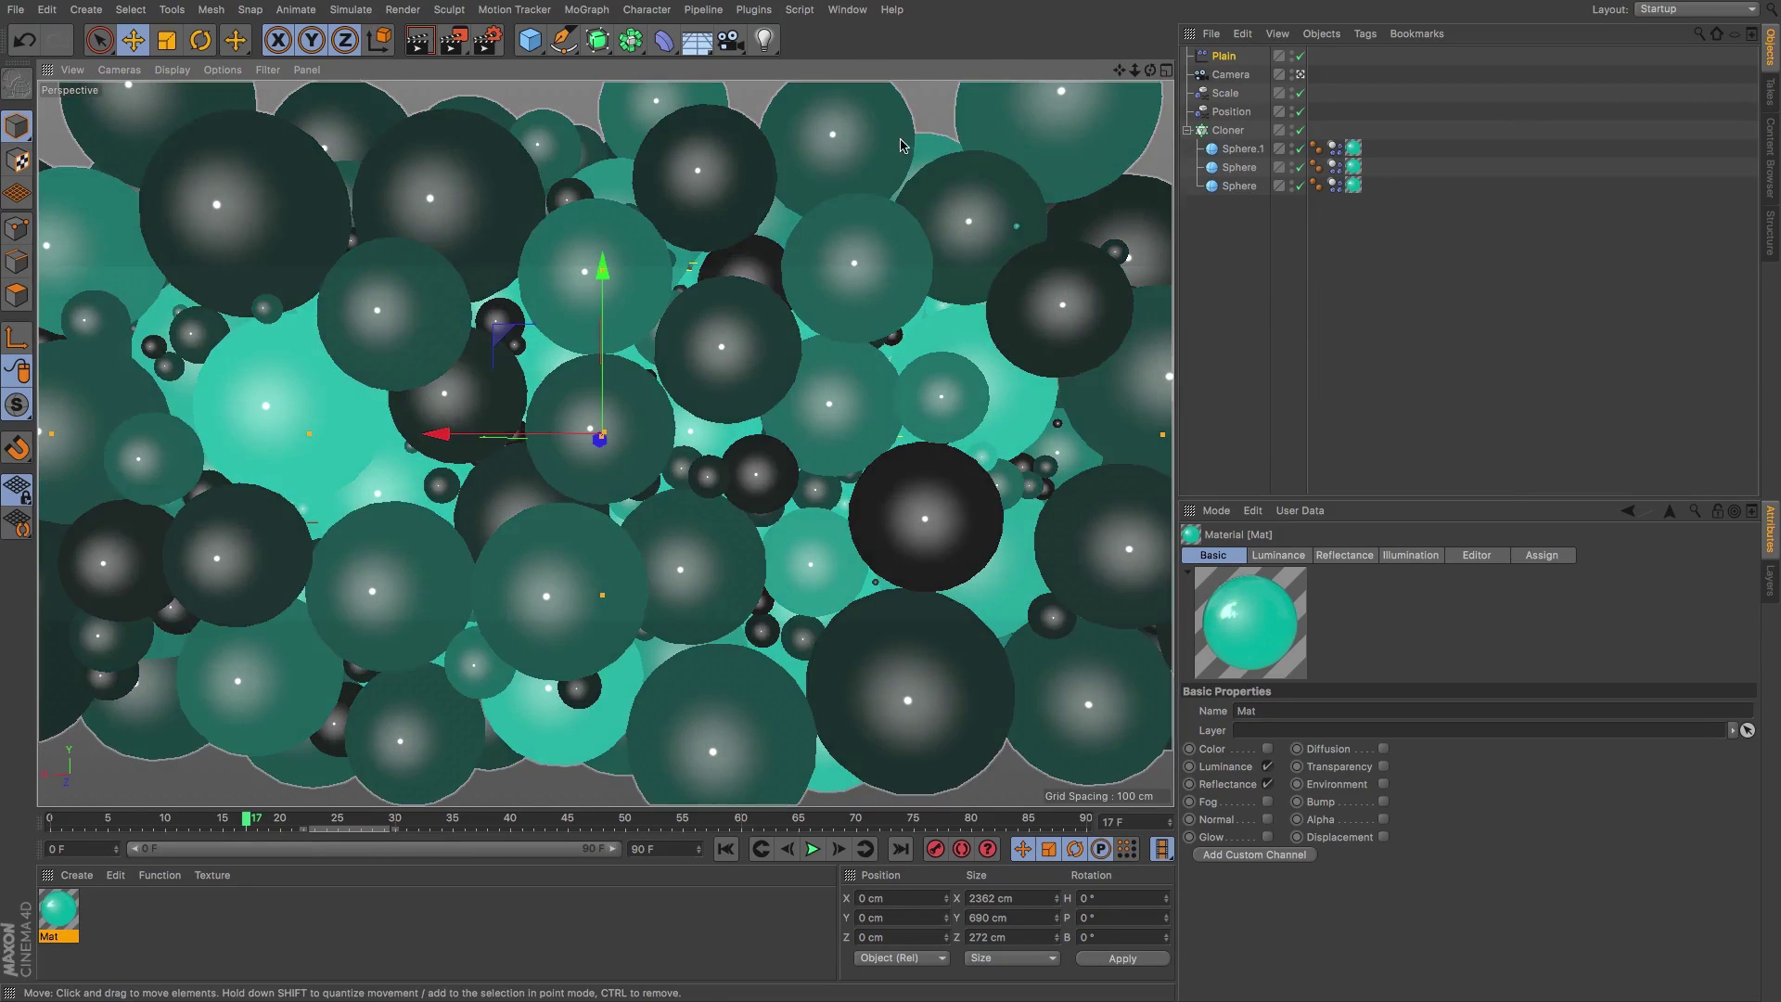
- Reopen the render settings, set the output height to 1080 pixels and close them
click(393, 10)
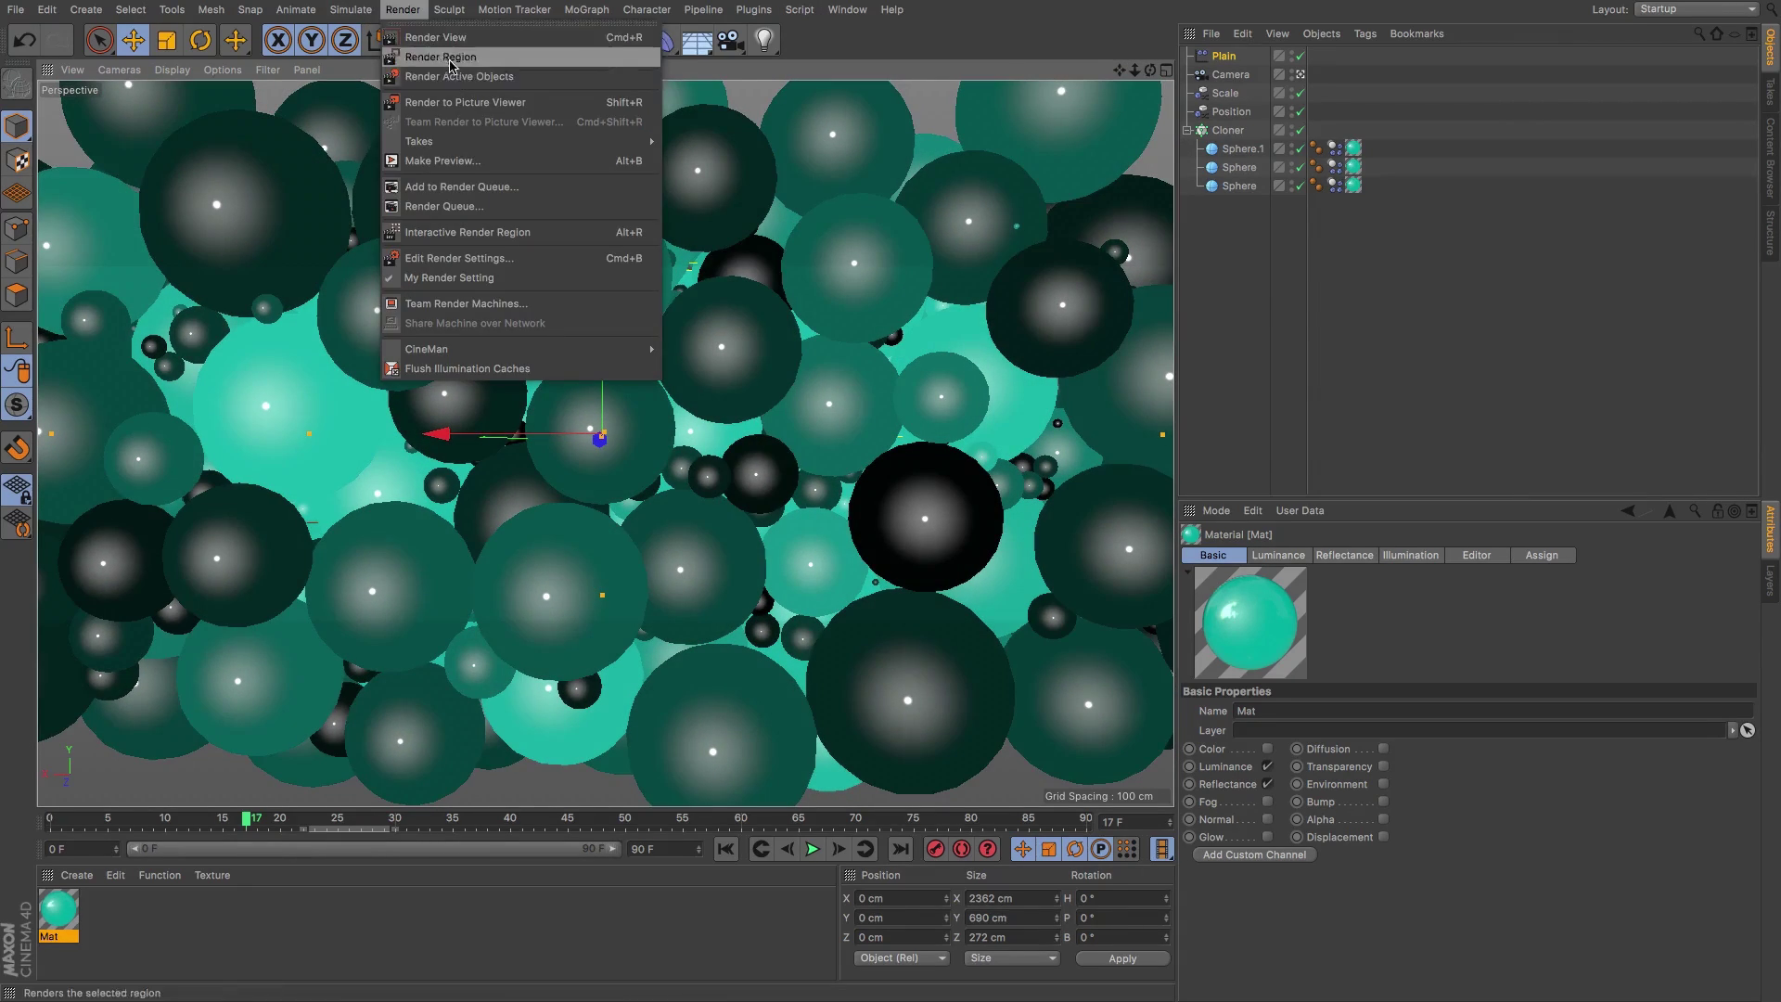
click(459, 262)
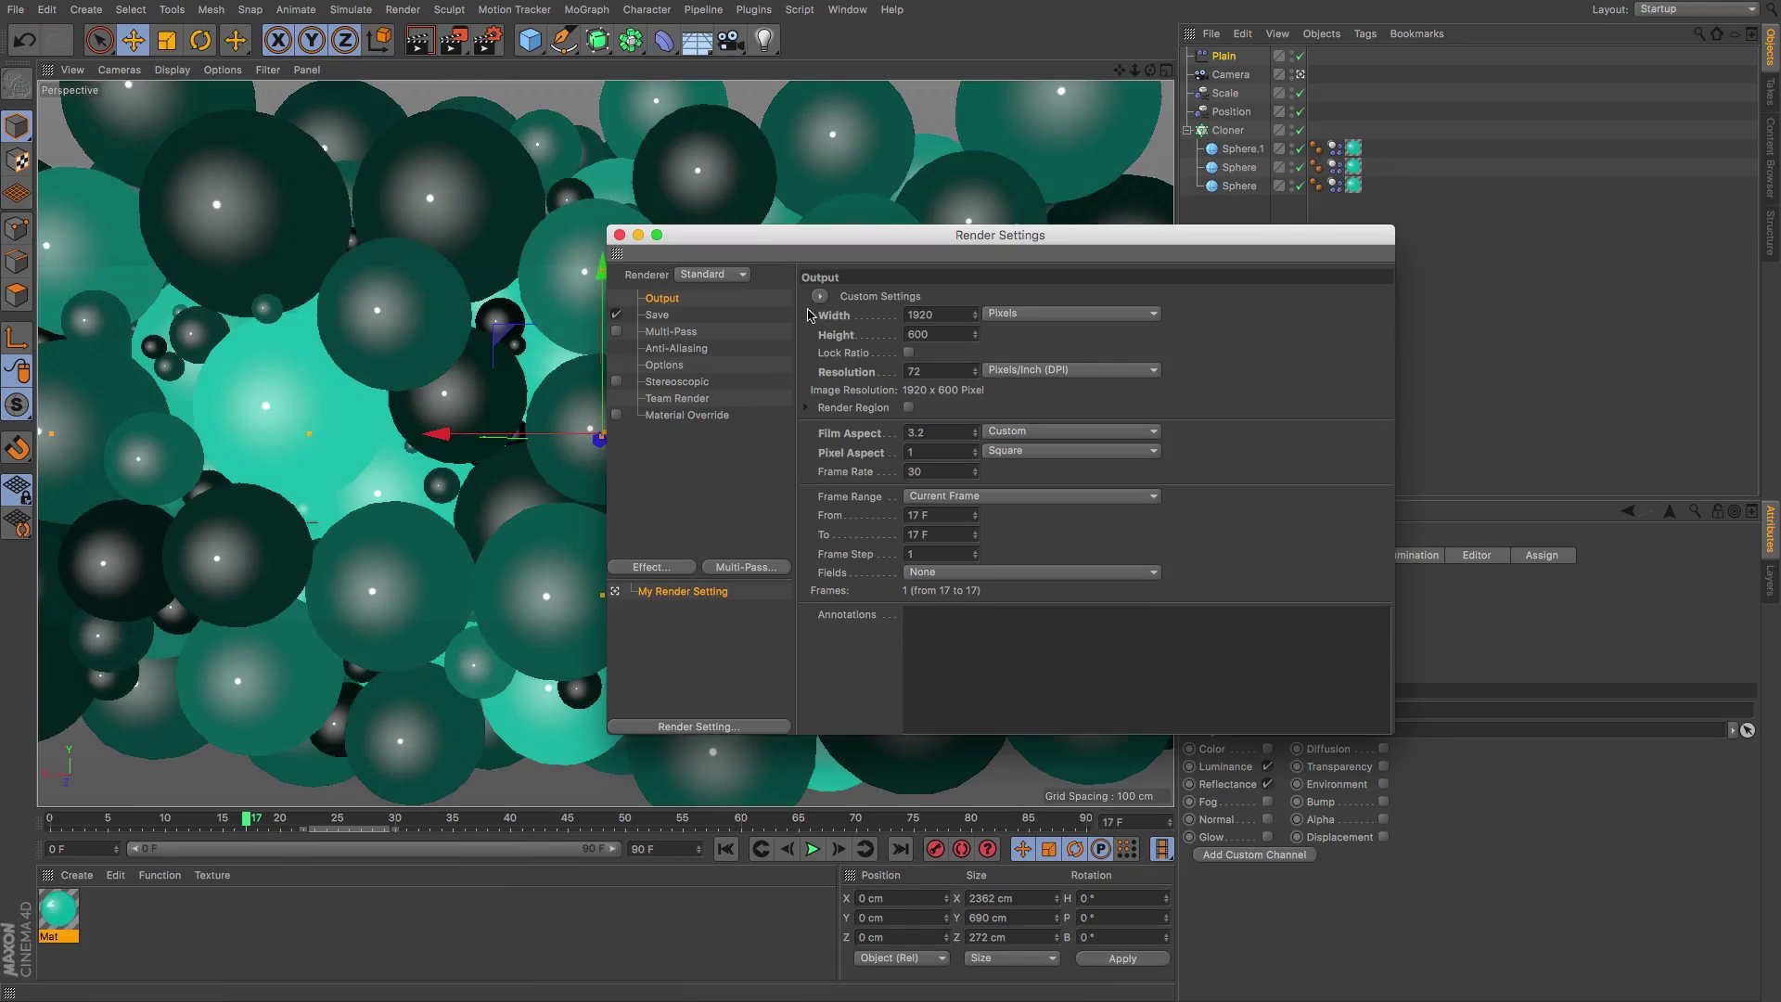
double_click(952, 335)
key(BackSpace)
text(1080)
key(Return)
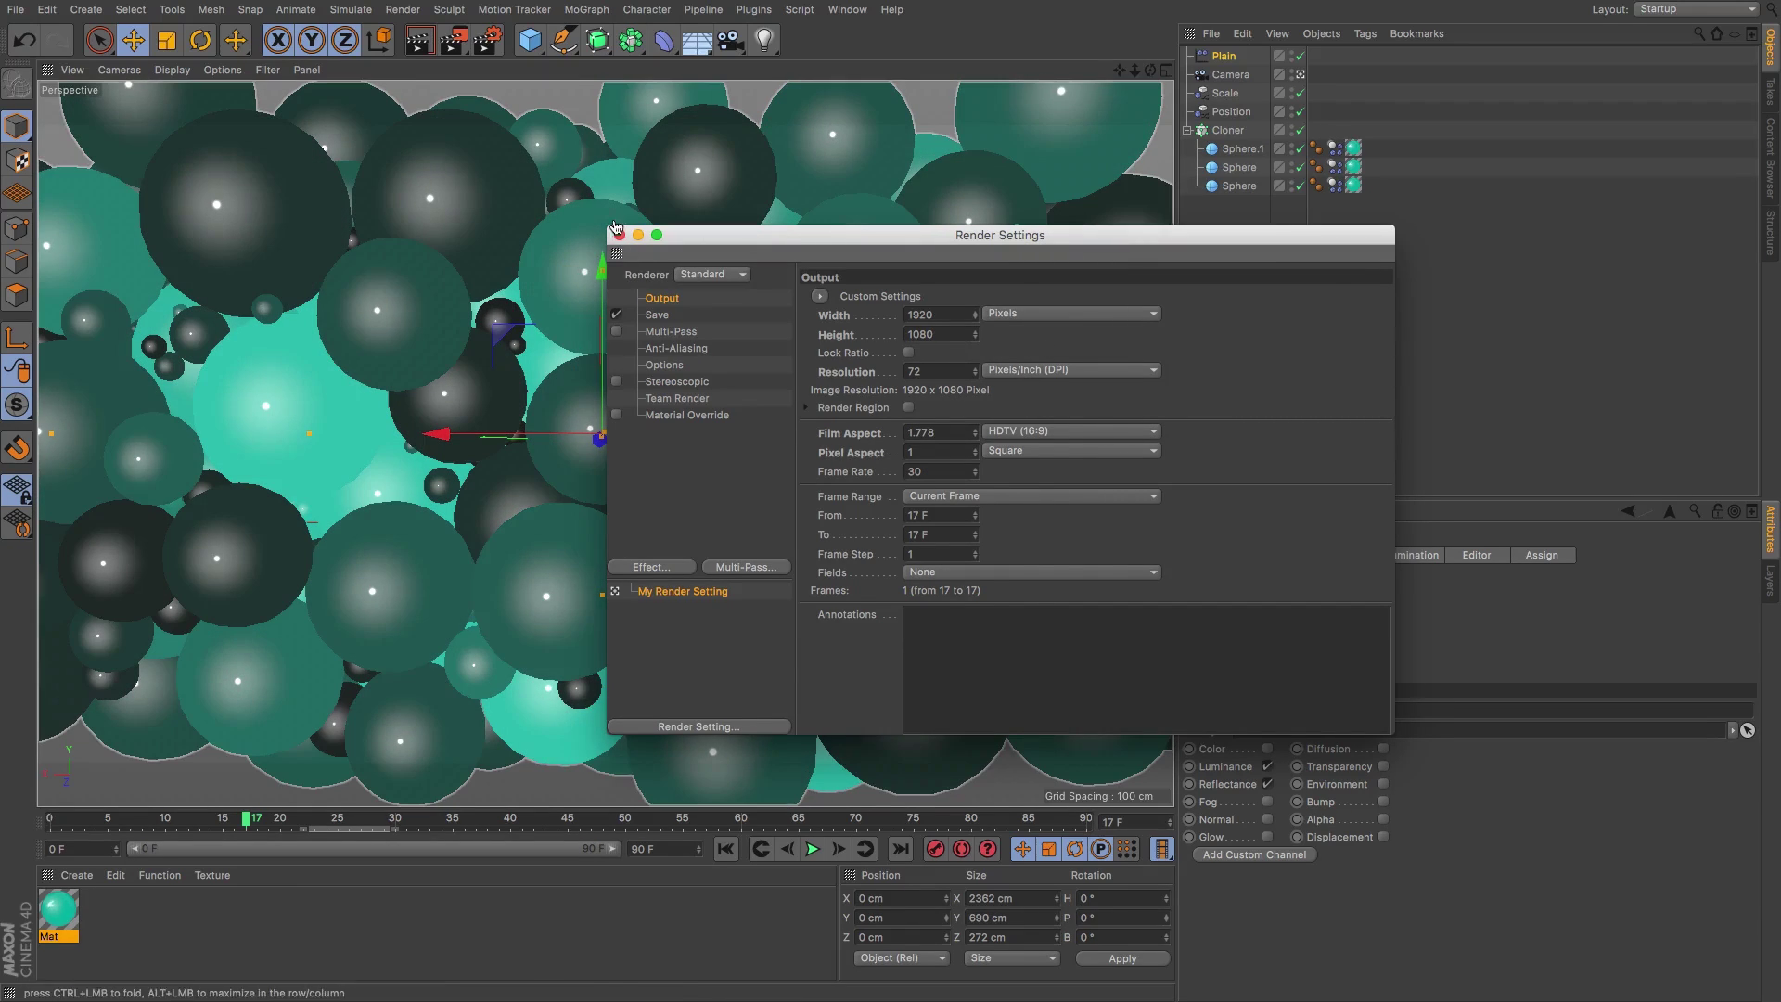
click(618, 234)
- Tighten the camera framing until the spheres fill the whole frame and render a preview in the viewport
alt+right_drag(890, 505, 934, 505)
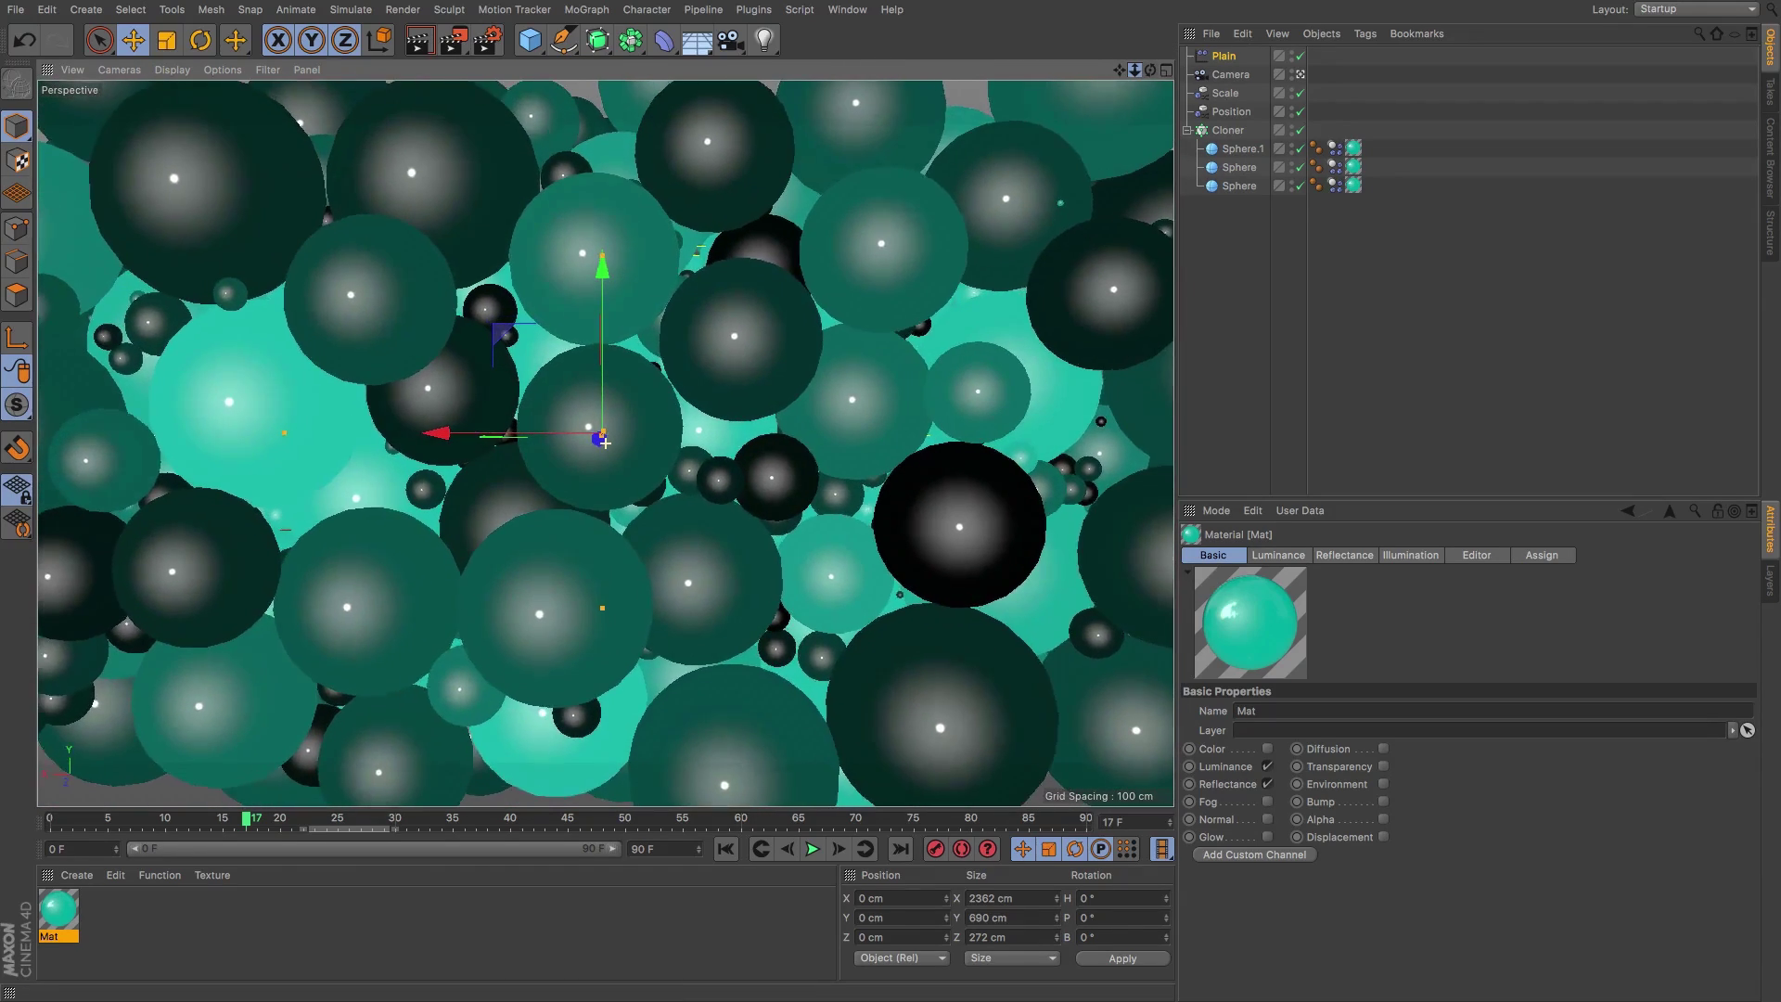
scroll(605, 442, up, 3)
scroll(605, 443, down, 4)
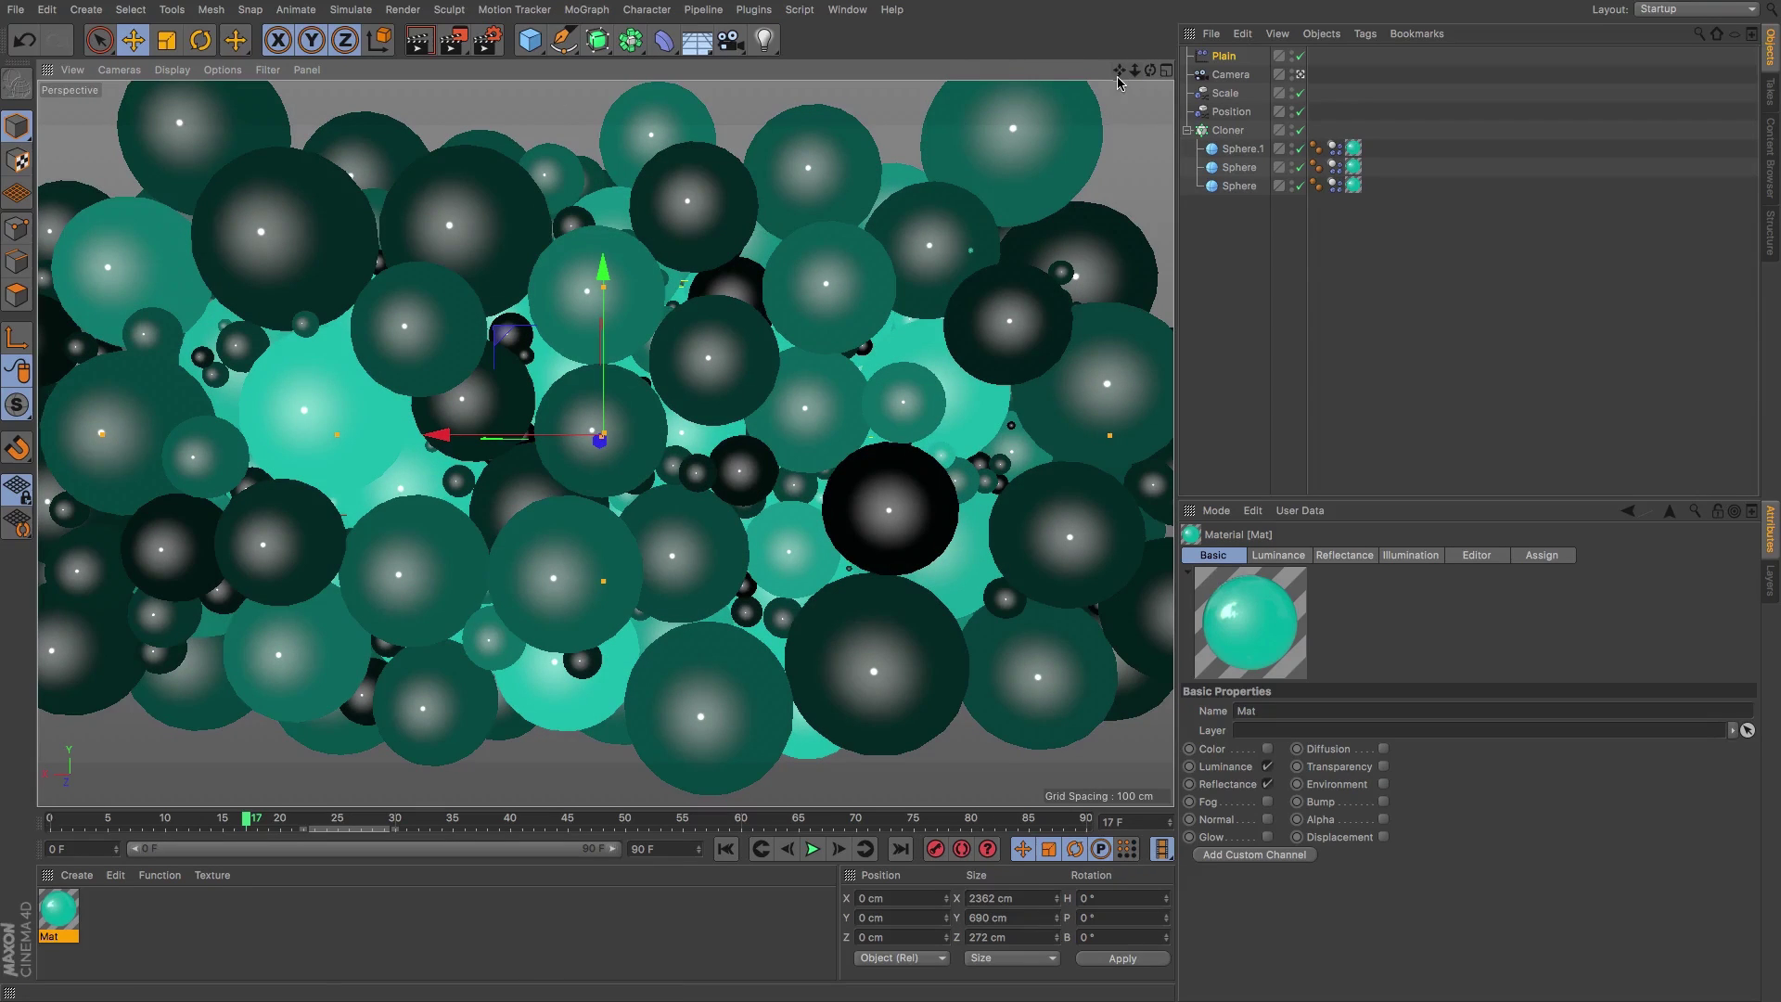
drag(1135, 70, 1239, 71)
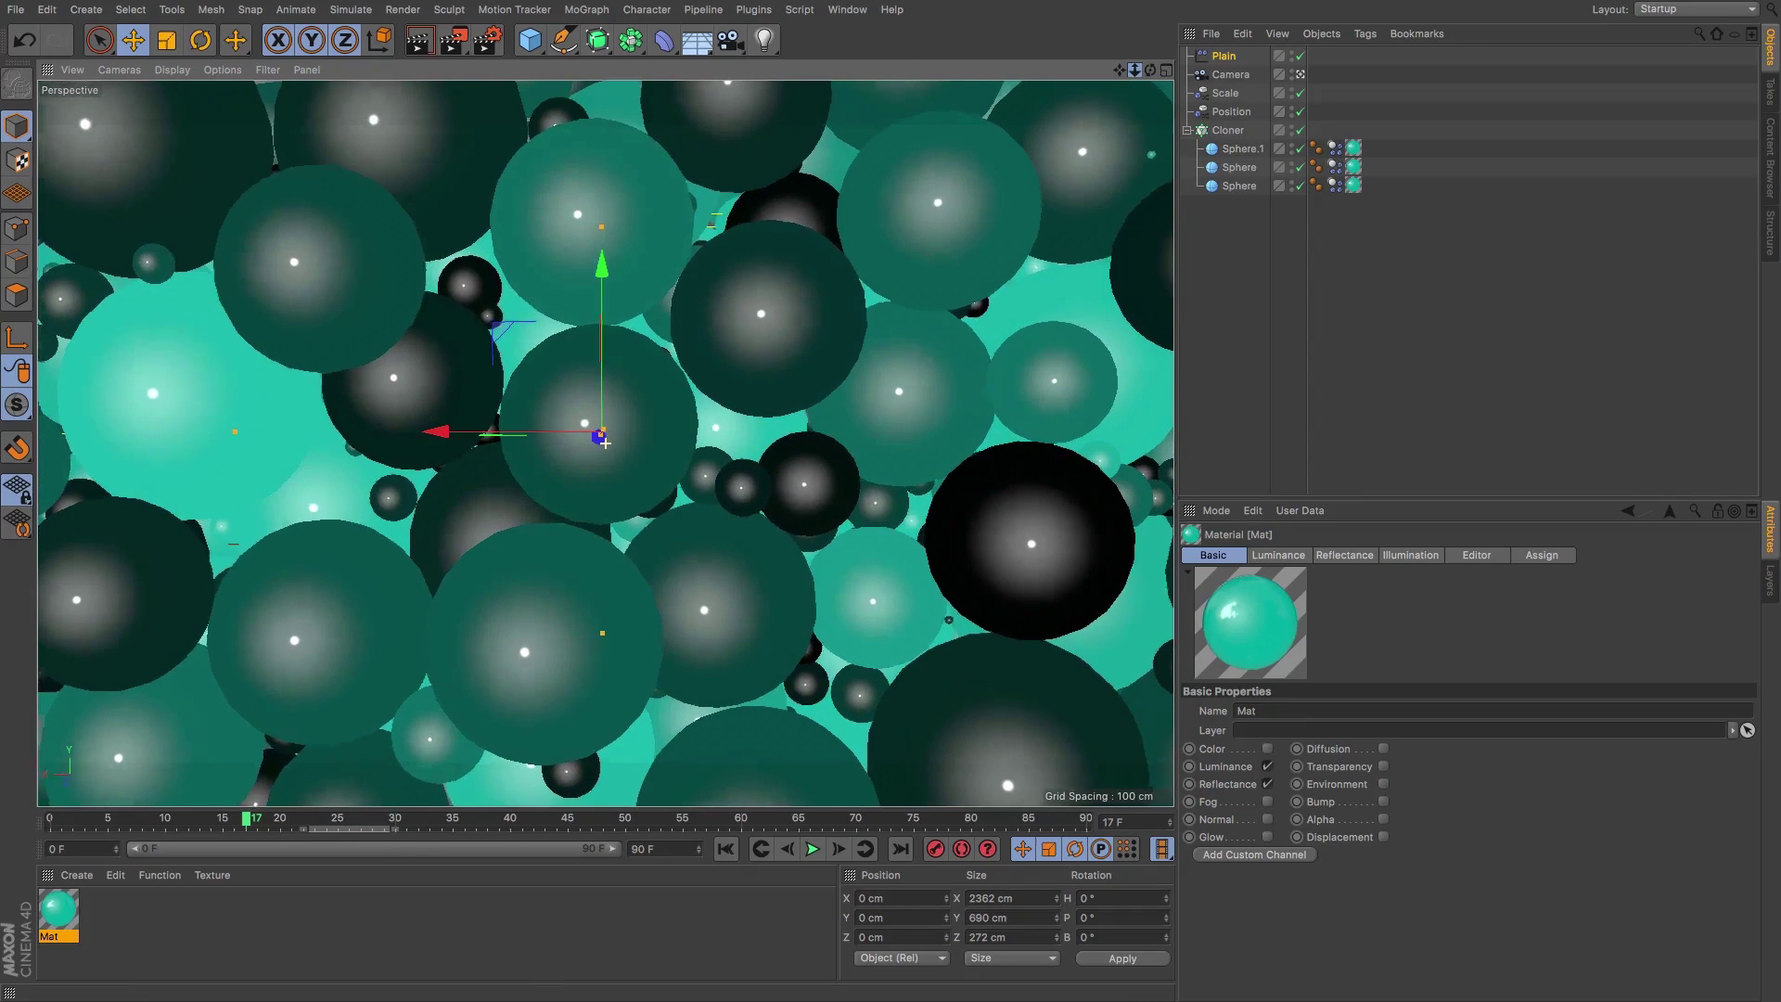
scroll(605, 443, down, 2)
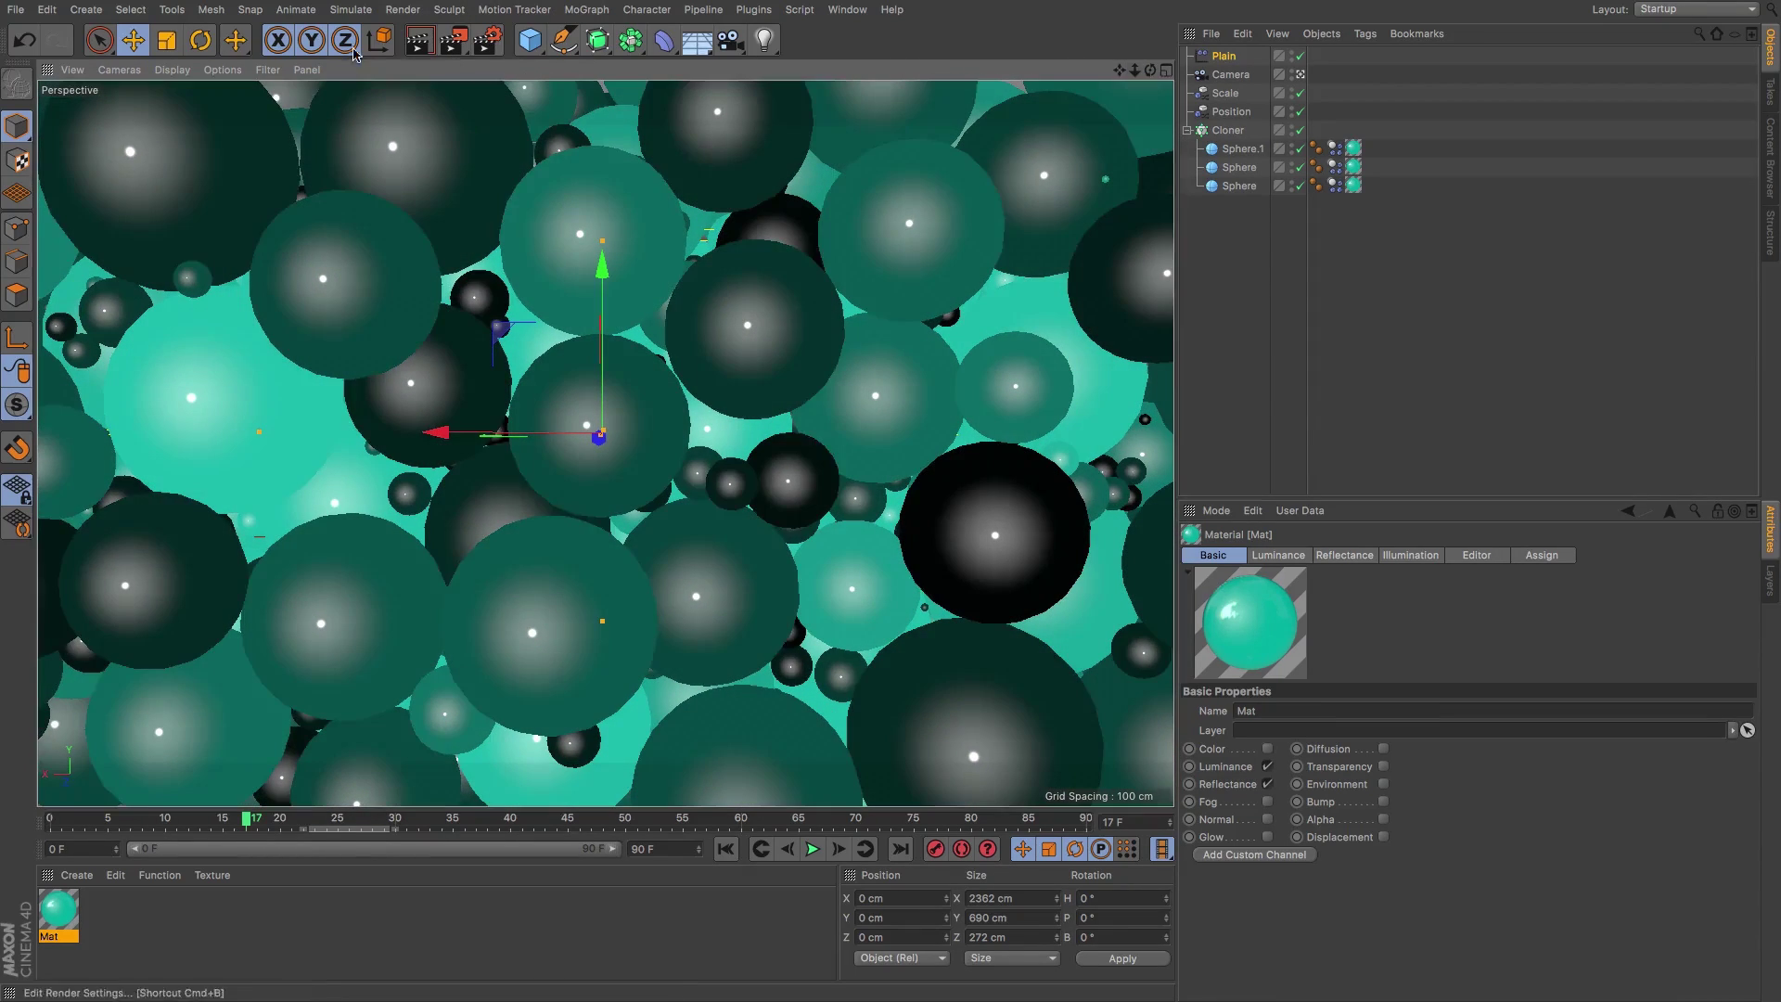
click(420, 43)
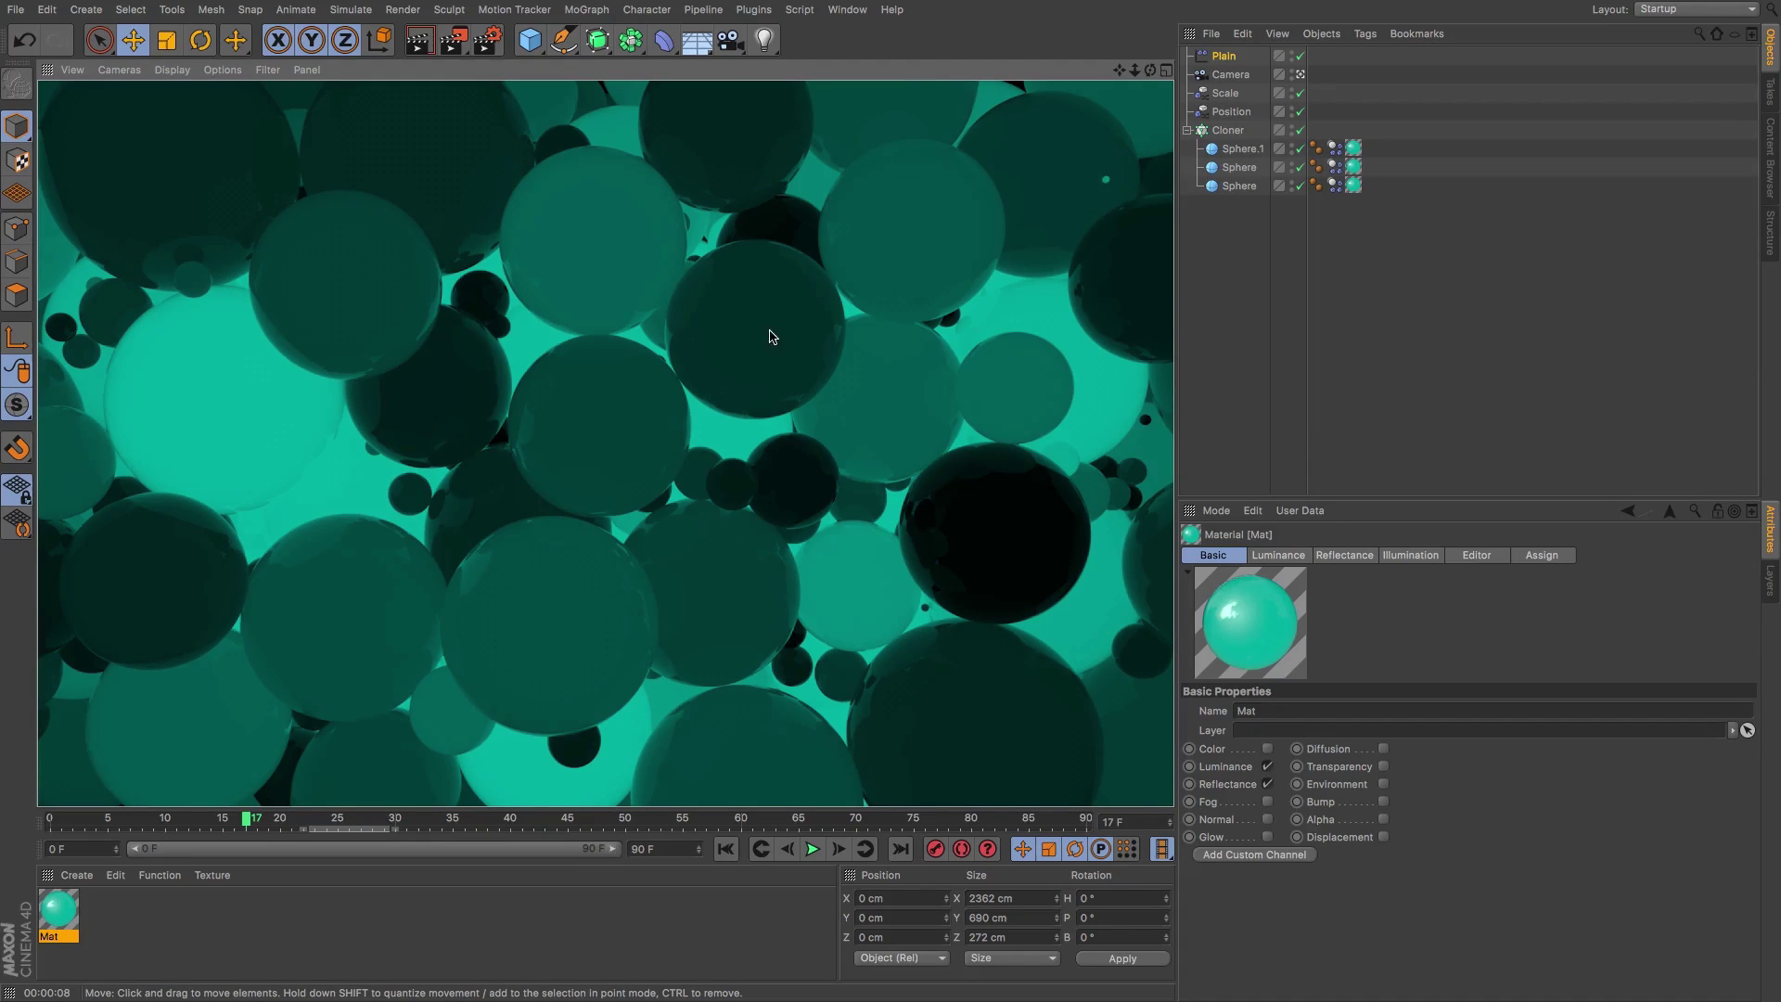
click(629, 299)
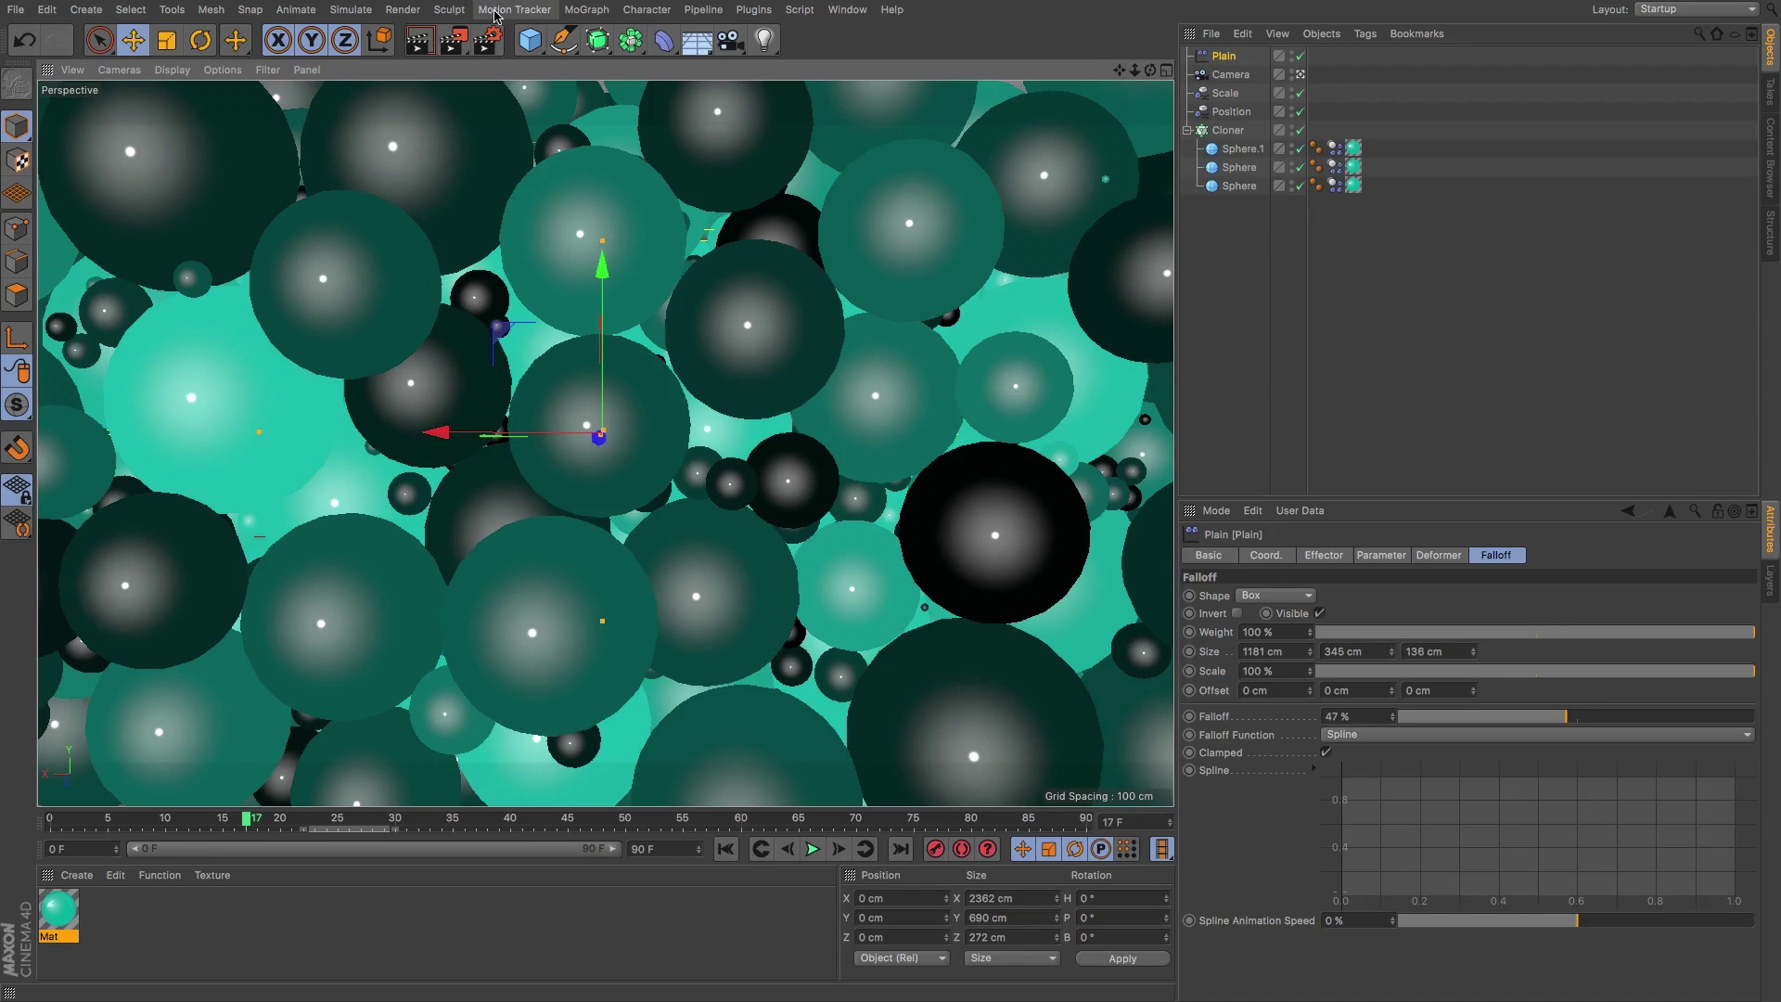
- Render the current frame to the Picture Viewer and maximize its window
click(403, 10)
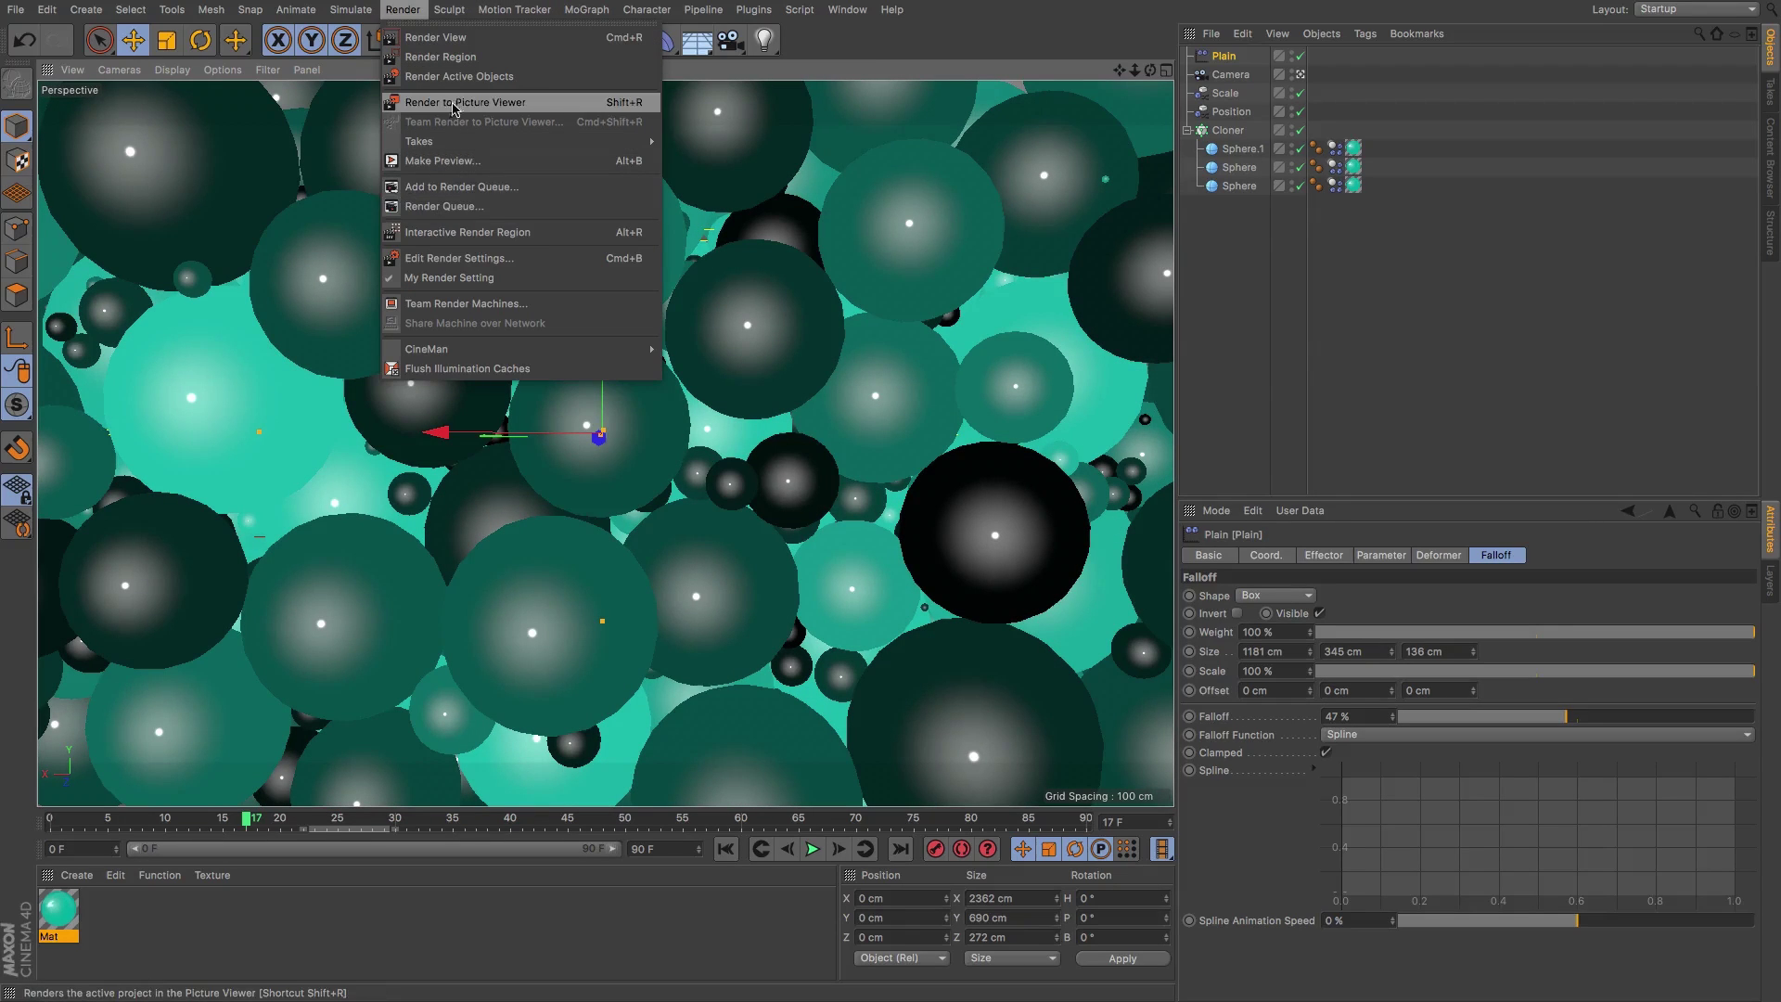
click(455, 102)
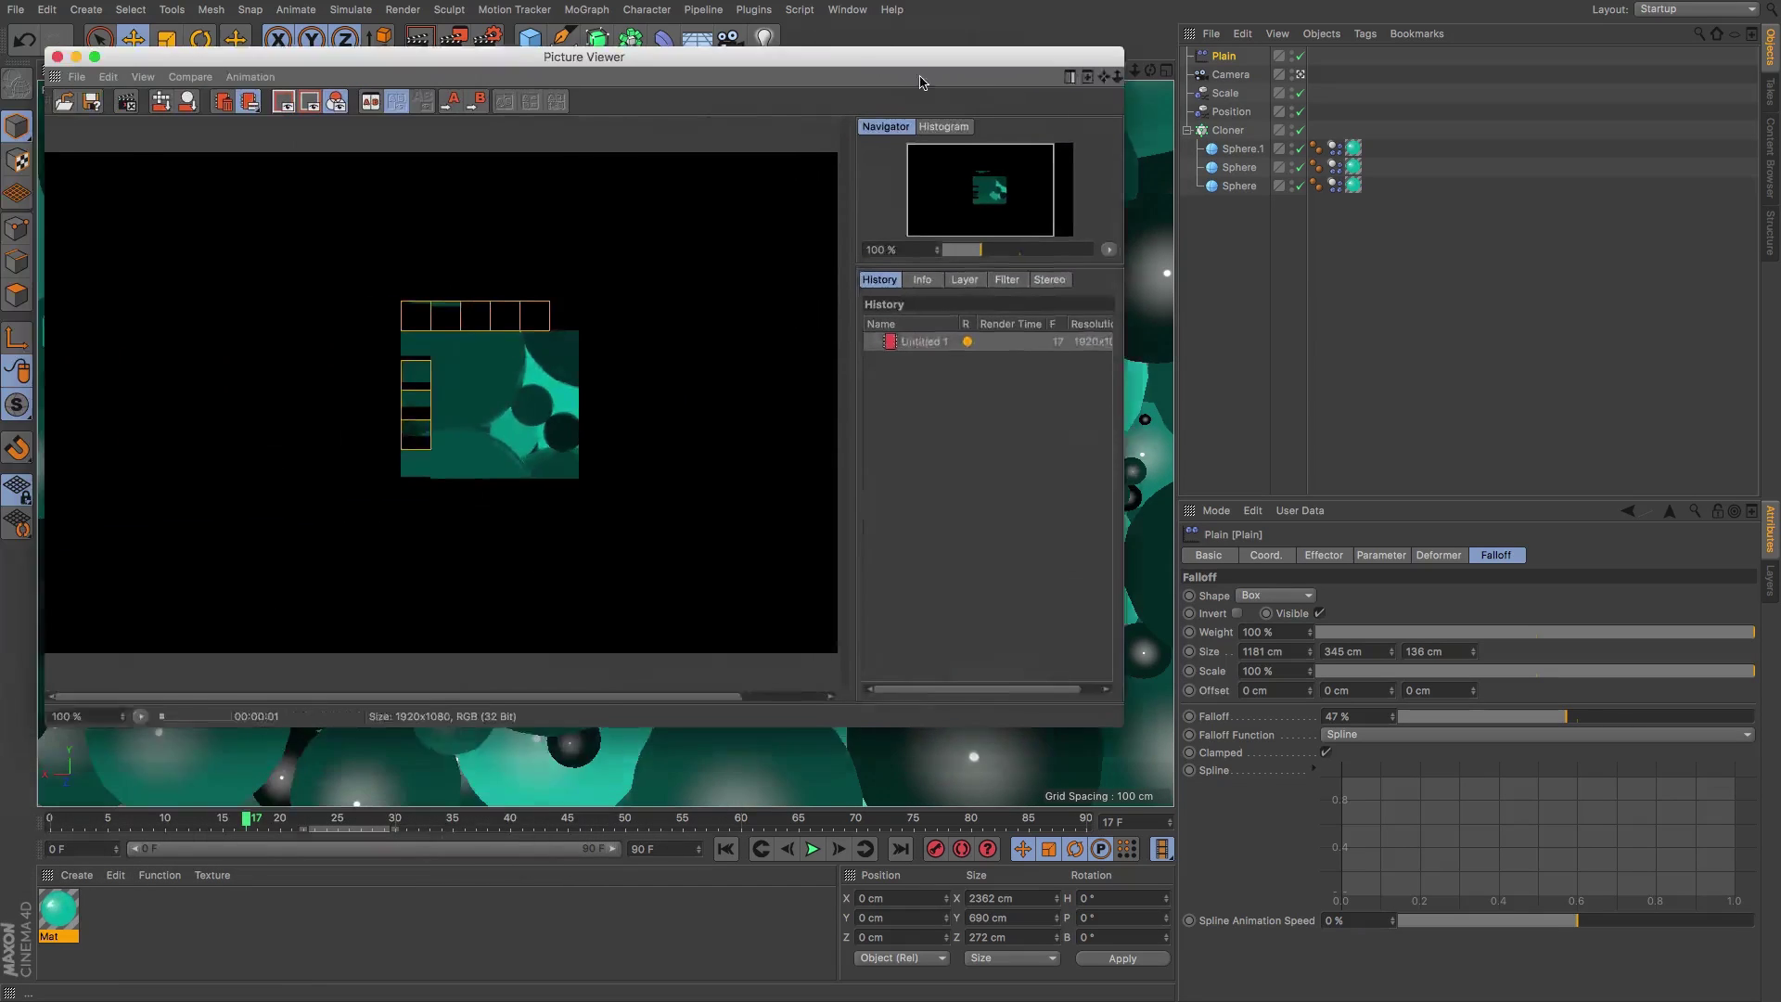
drag(863, 93, 1020, 125)
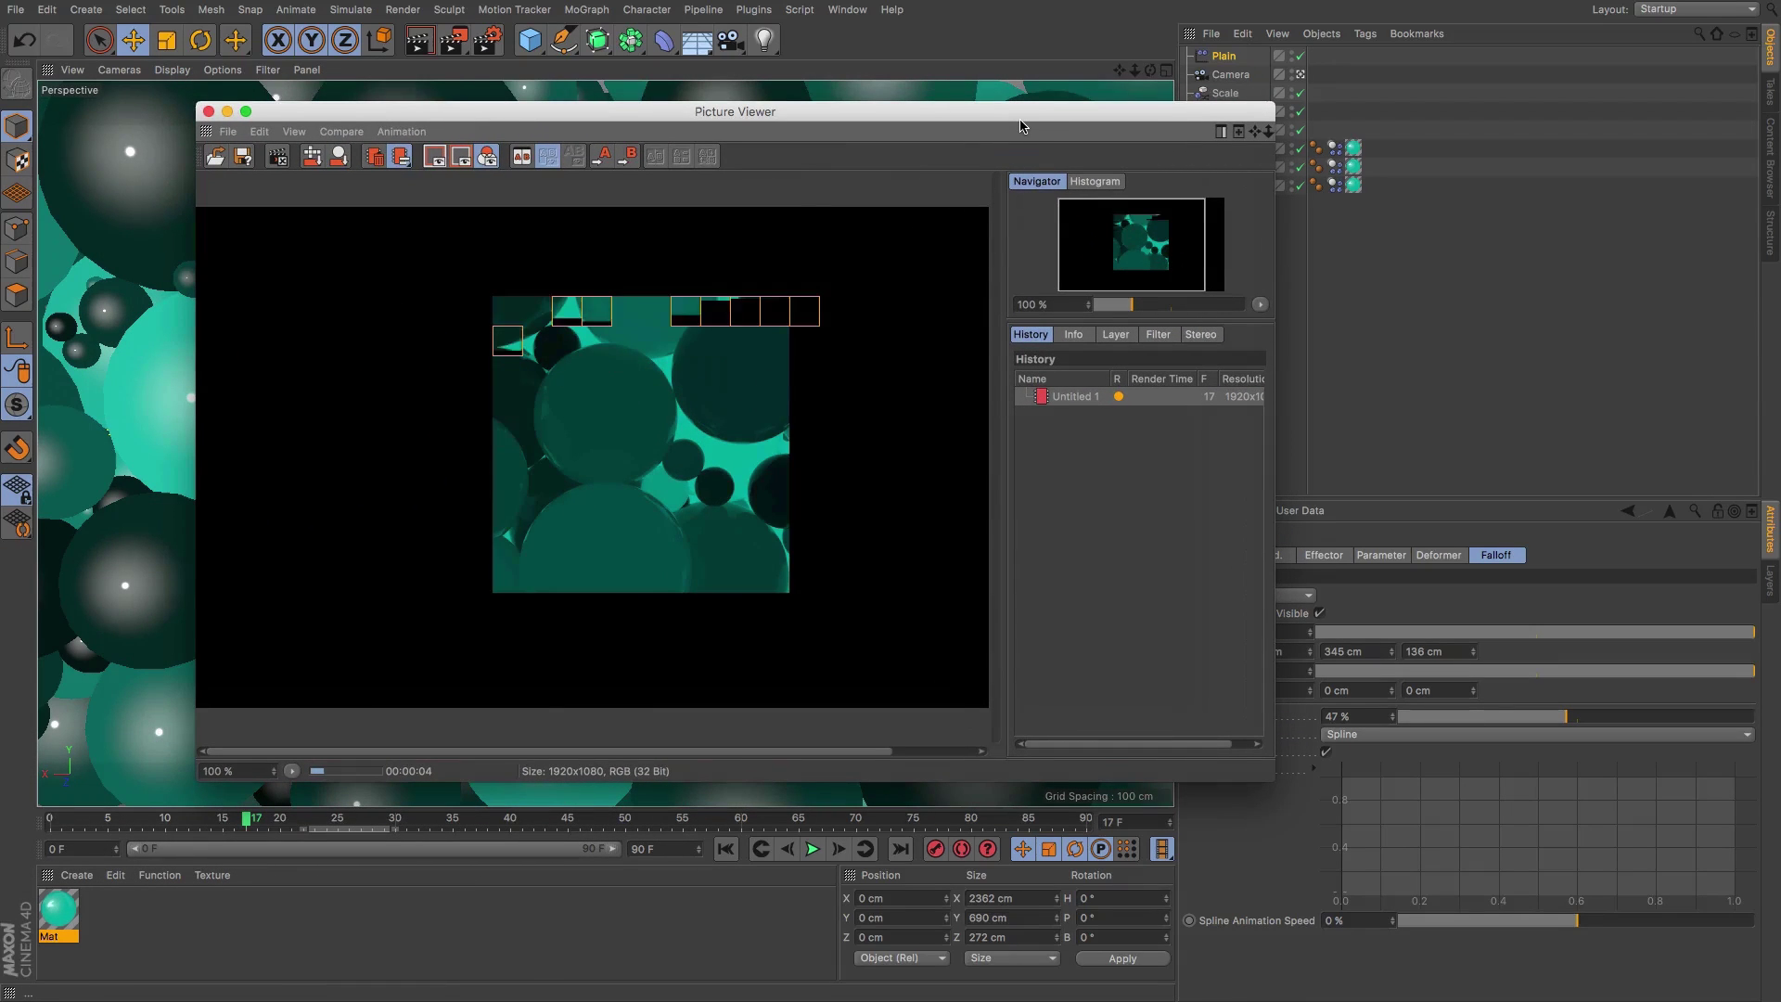
double_click(1019, 113)
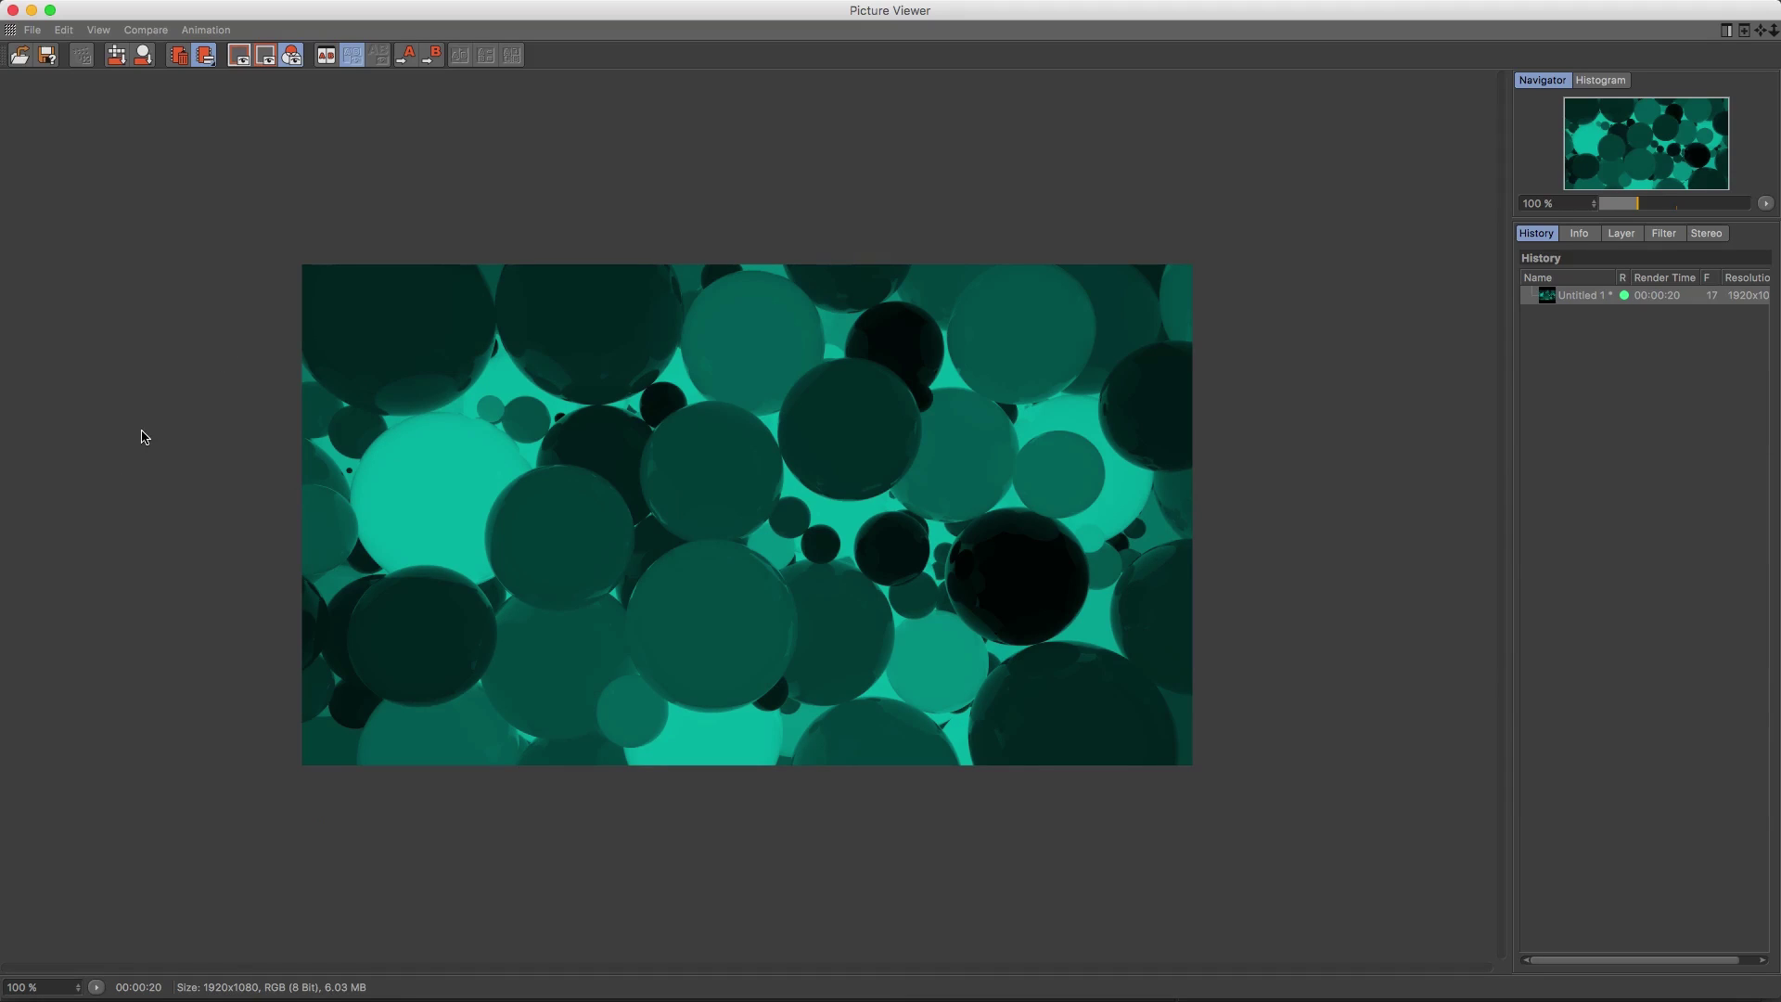
- Save the rendered still image in PNG format with a depth of 16 bits/channel, accepting the format options
click(34, 34)
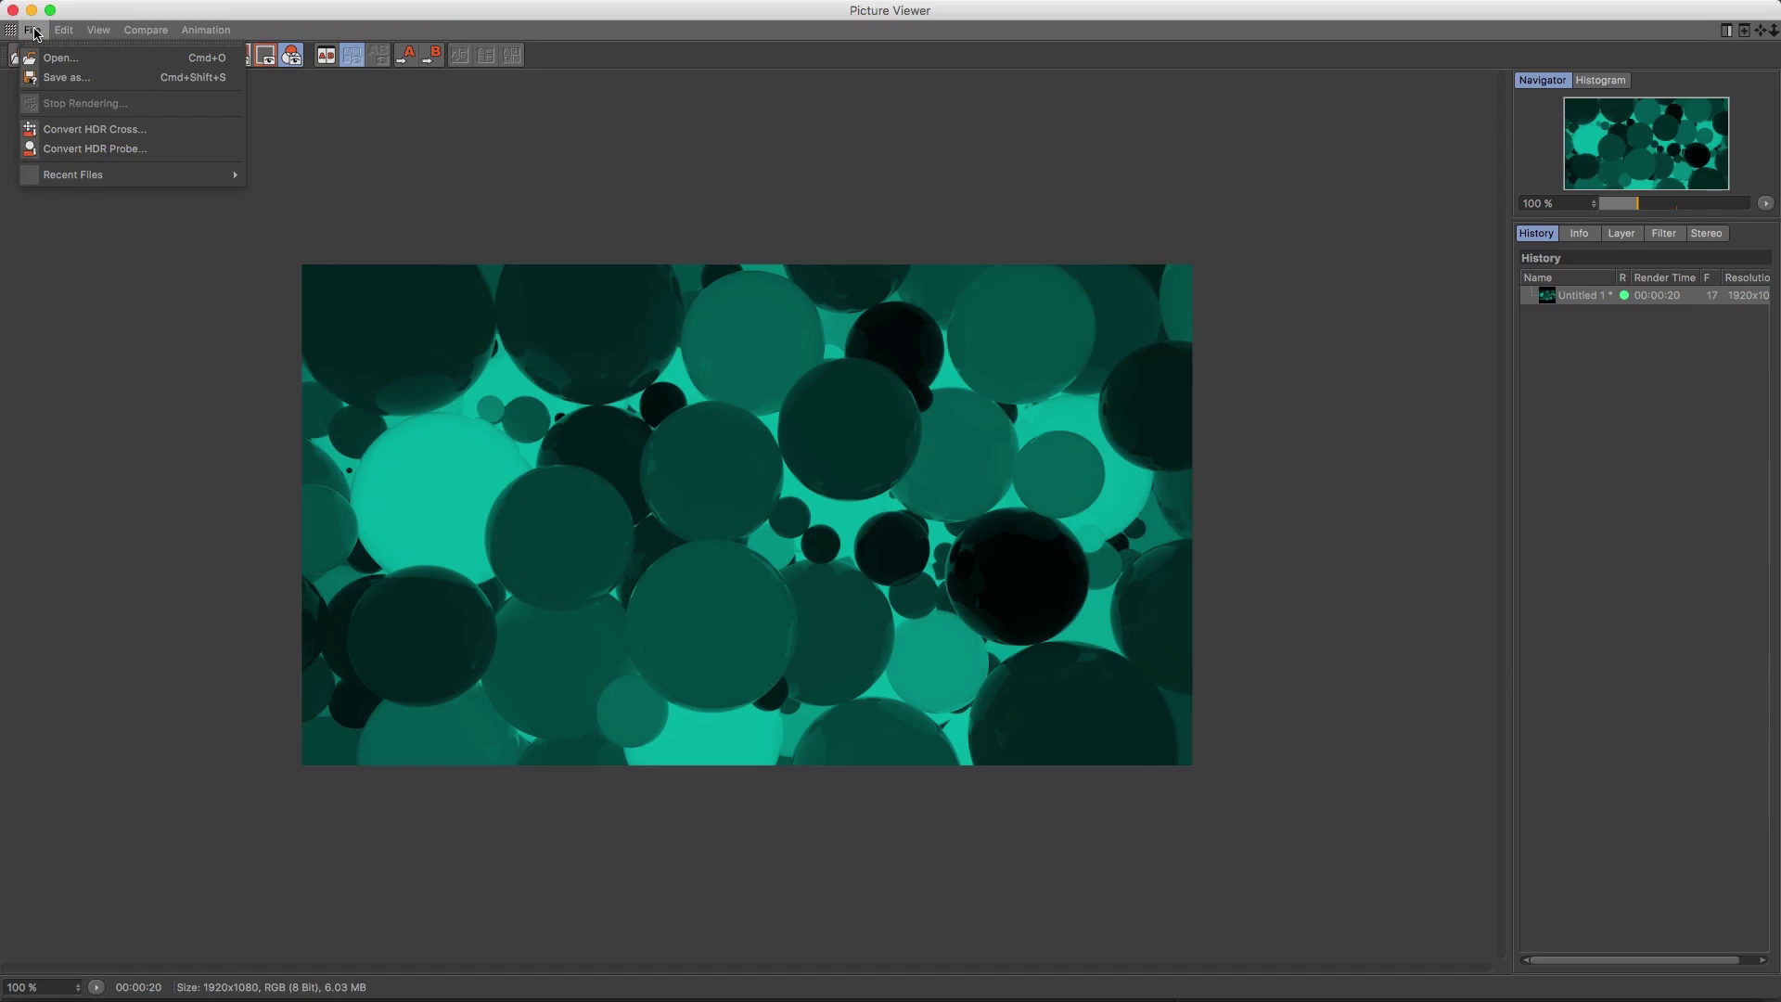
click(63, 79)
click(160, 58)
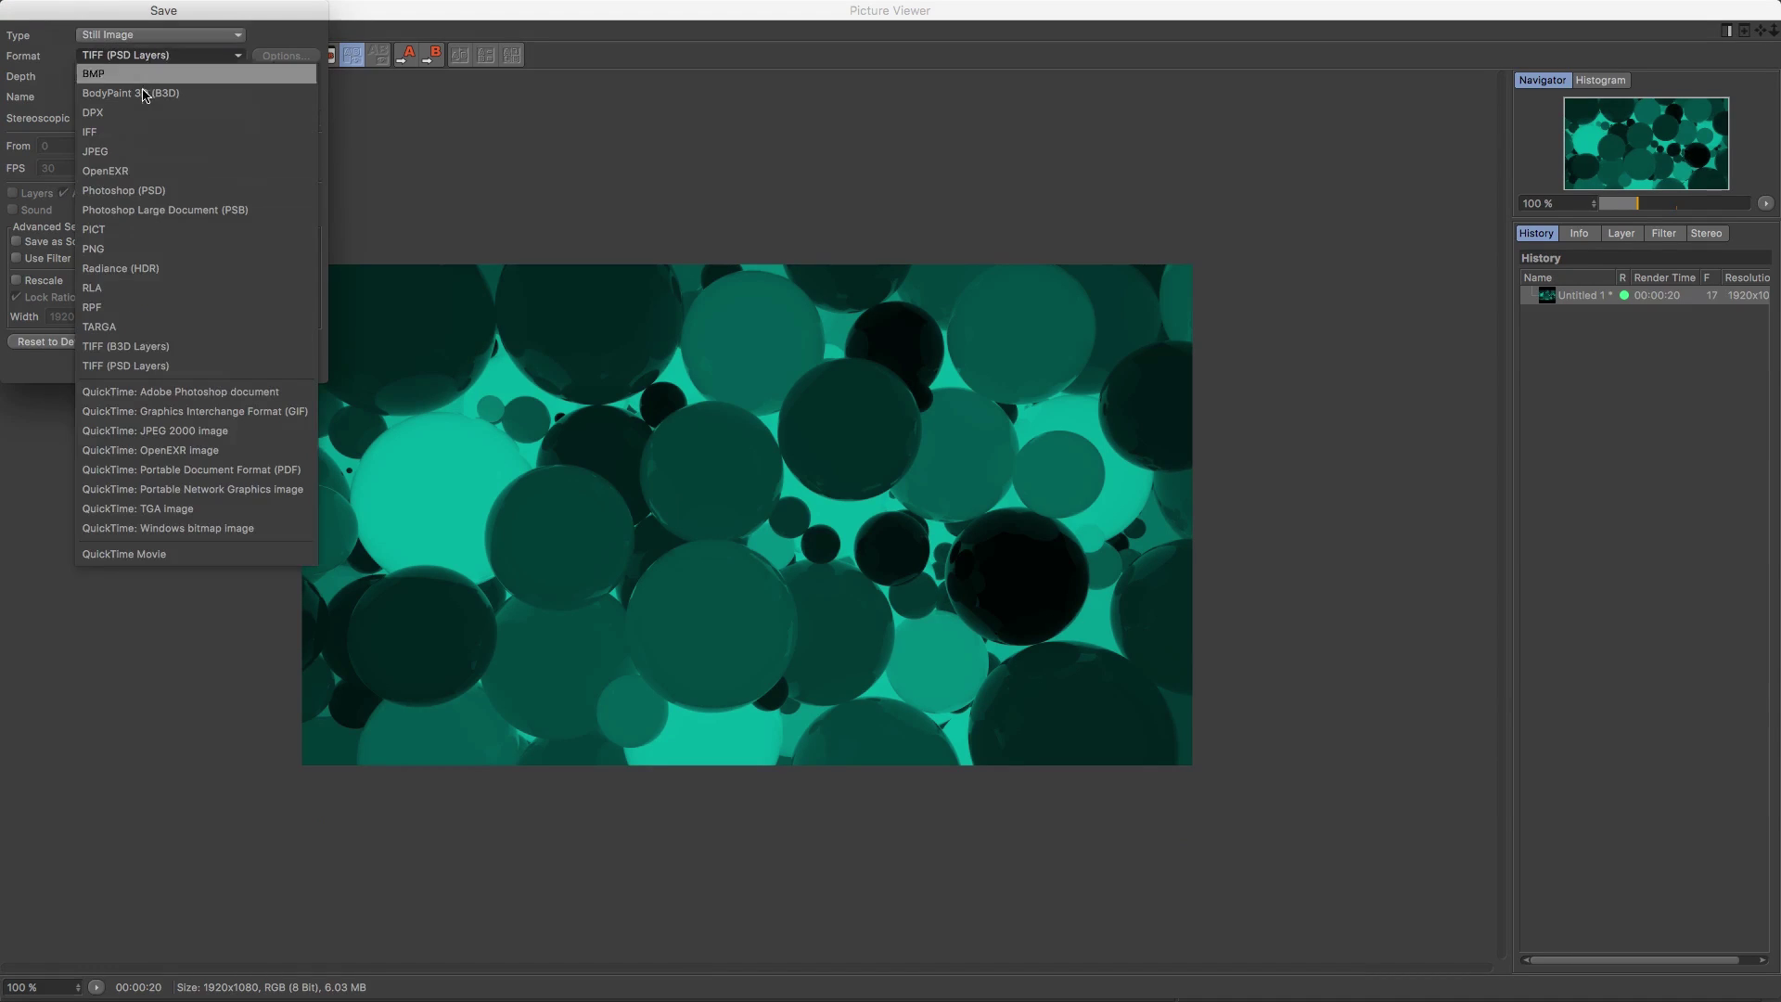
click(120, 258)
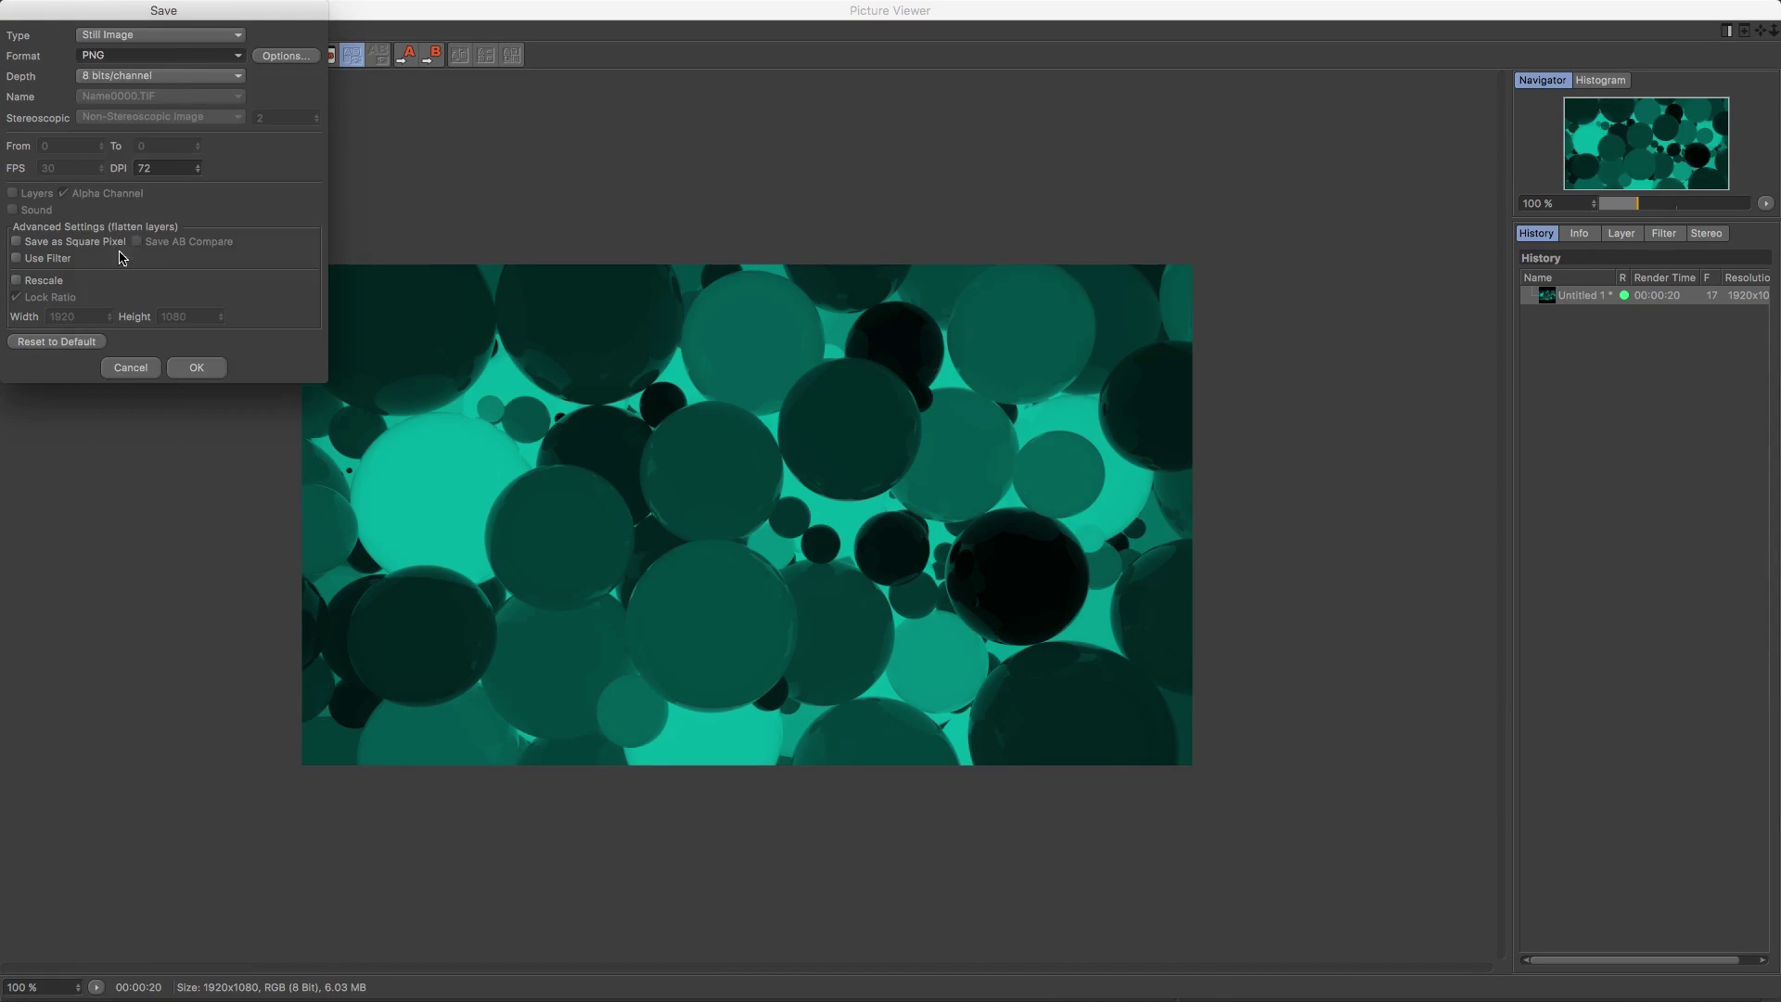
click(170, 75)
click(161, 117)
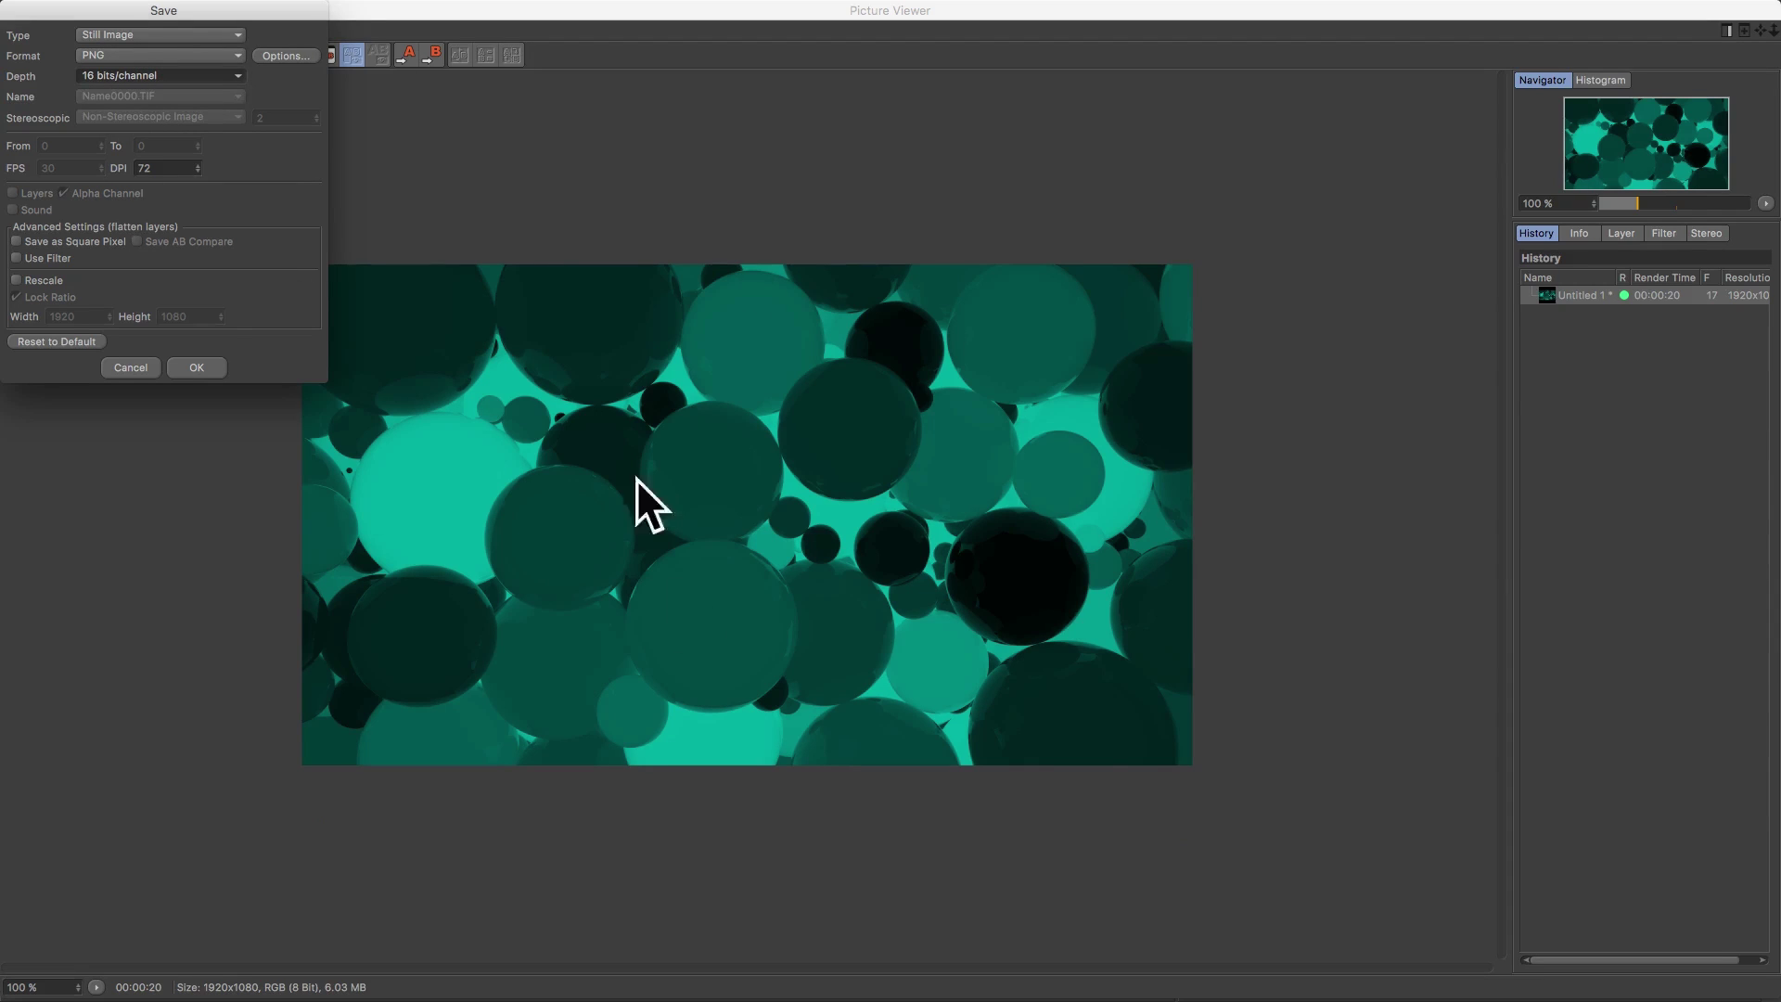
click(199, 368)
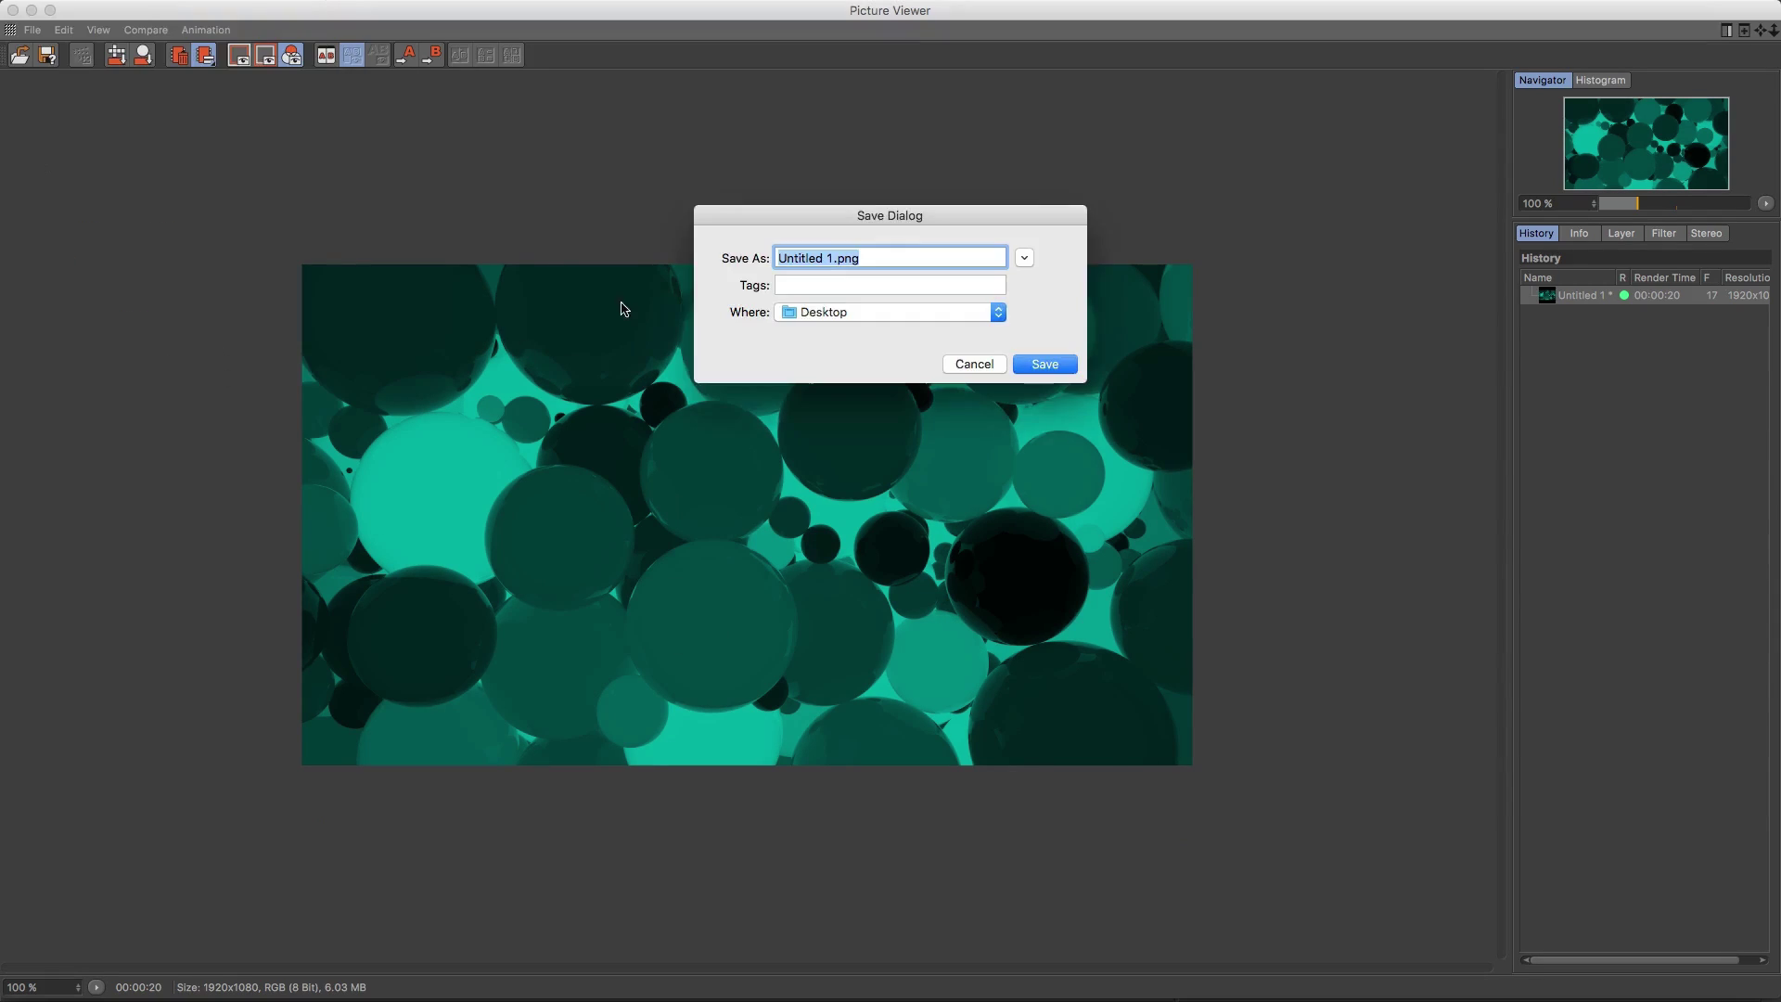
- Name the image file Tutorial.png and save it to the Desktop
double_click(829, 259)
key(BackSpace)
key(BackSpace)
key(BackSpace)
key(BackSpace)
key(BackSpace)
key(BackSpace)
key(BackSpace)
key(BackSpace)
key(BackSpace)
key(BackSpace)
text(Tutorial)
key(Return)
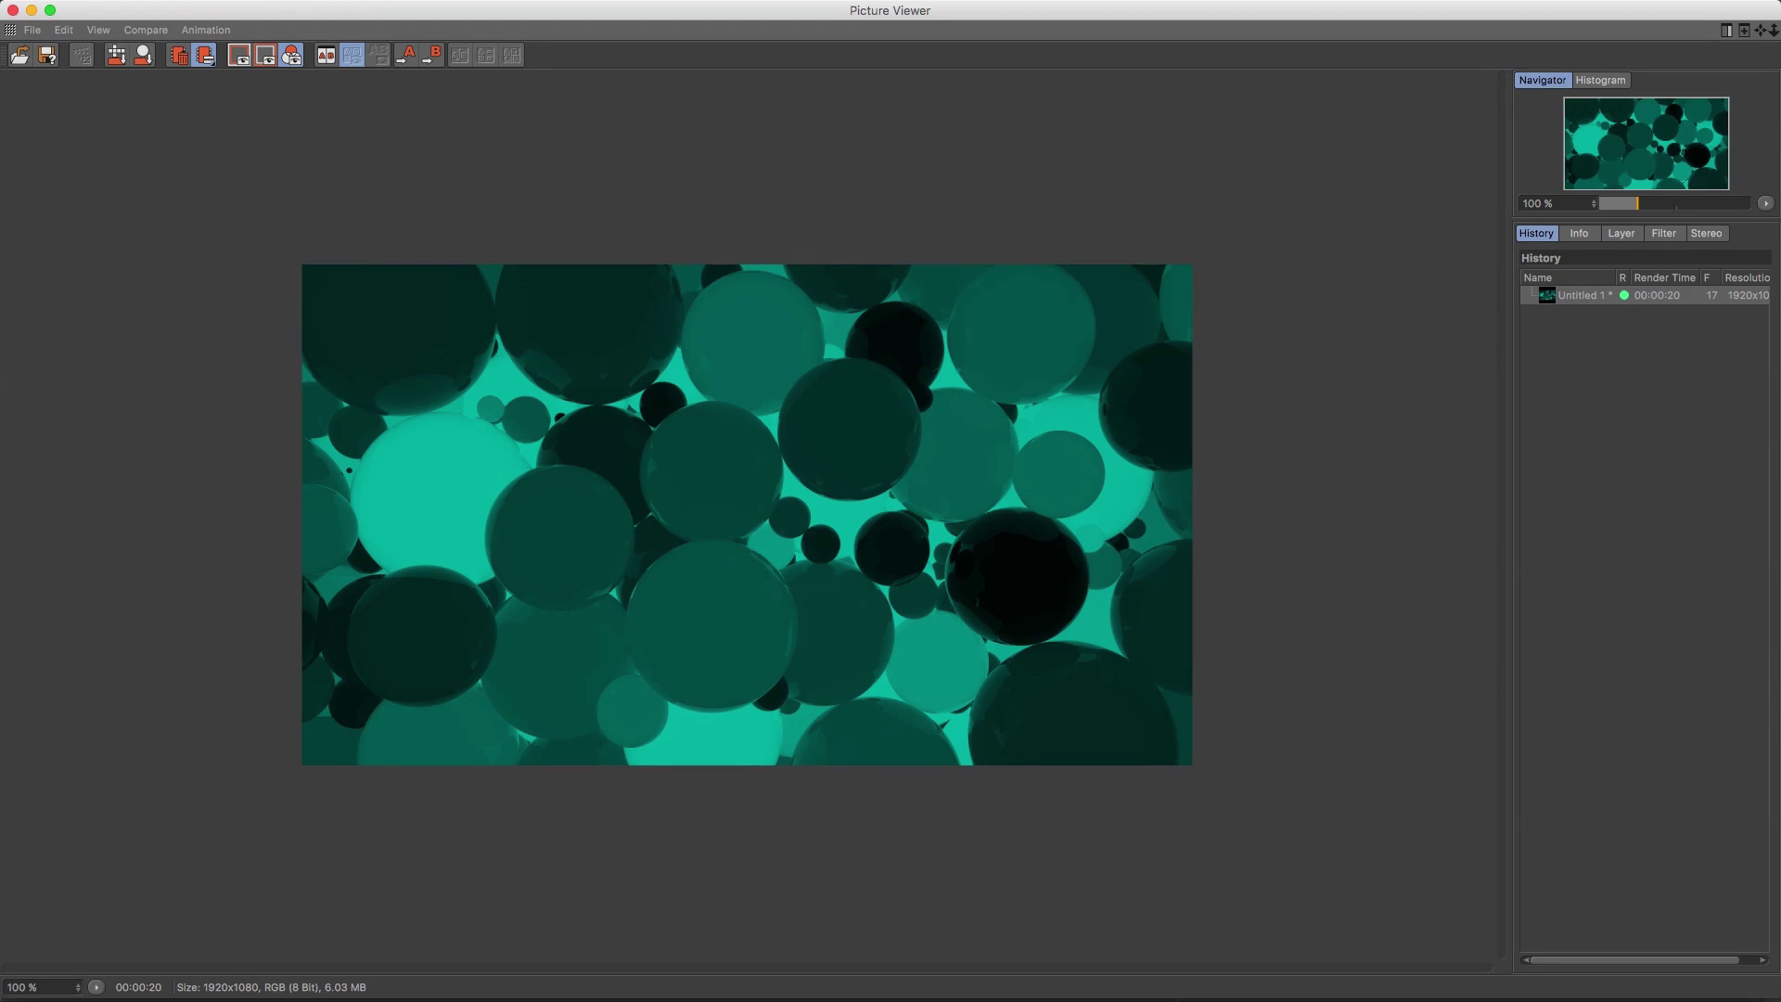
- Switch to the desktop, open Tutorial.png in Preview and view it full screen
key(ctrl+Left)
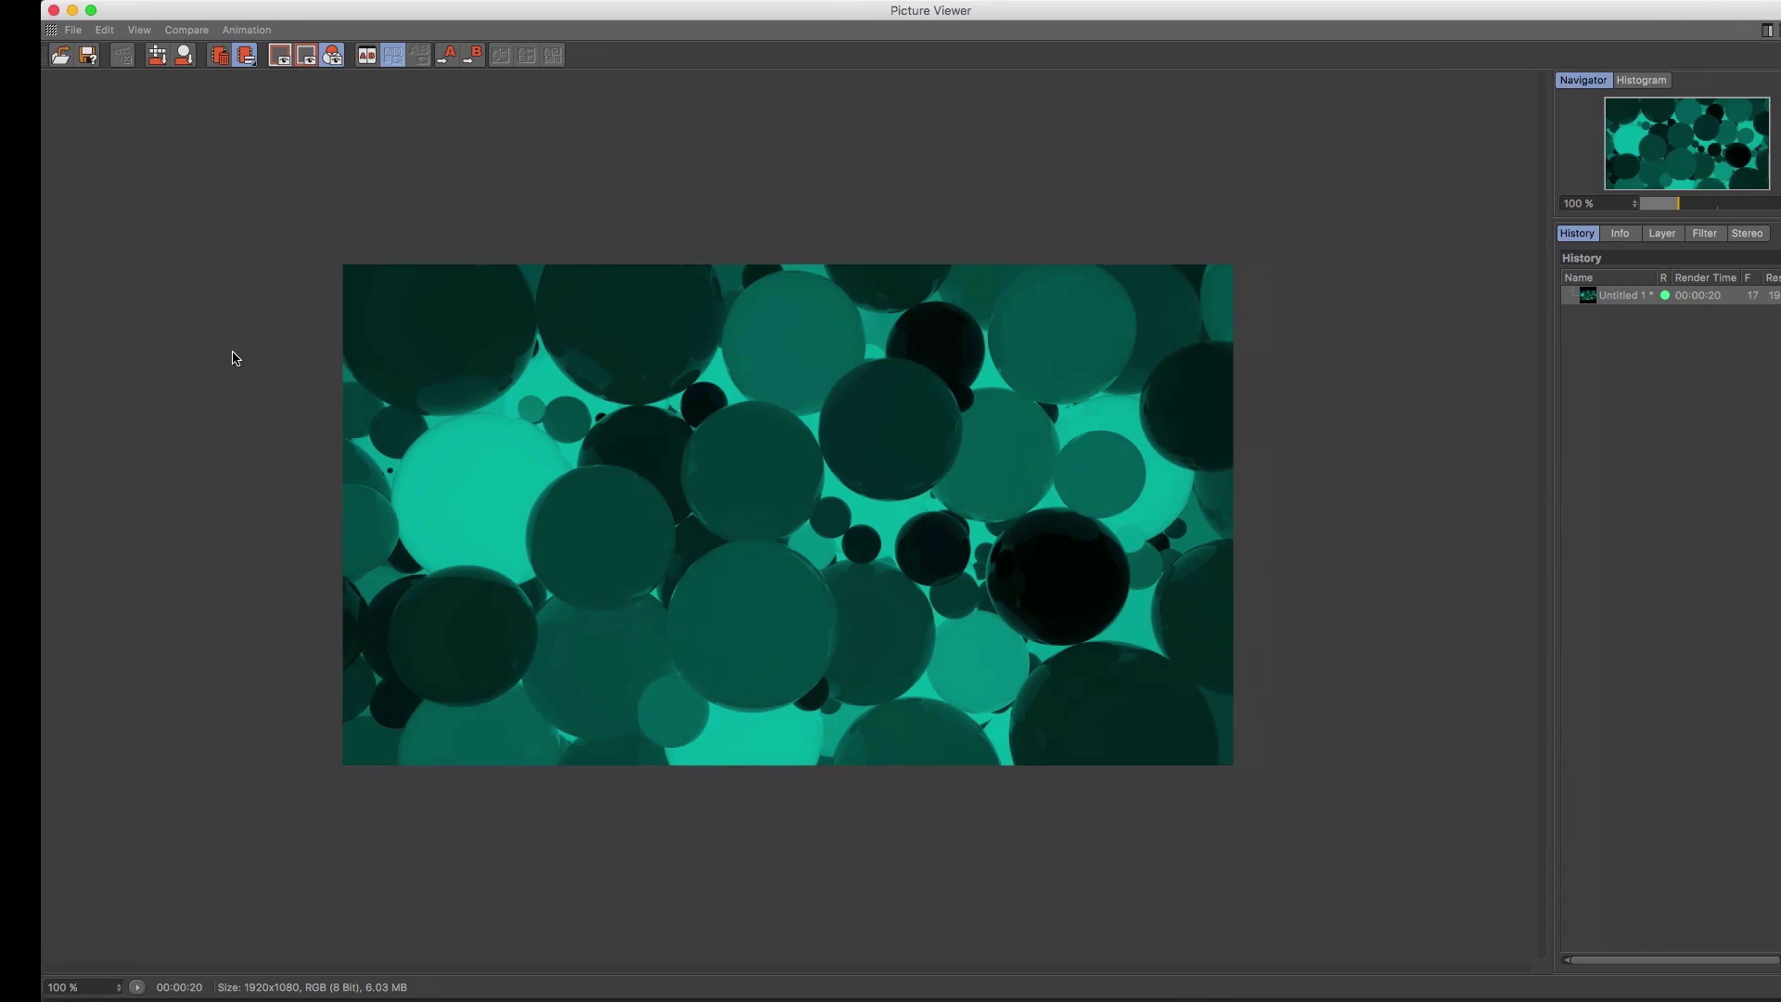
drag(841, 226, 705, 324)
double_click(707, 371)
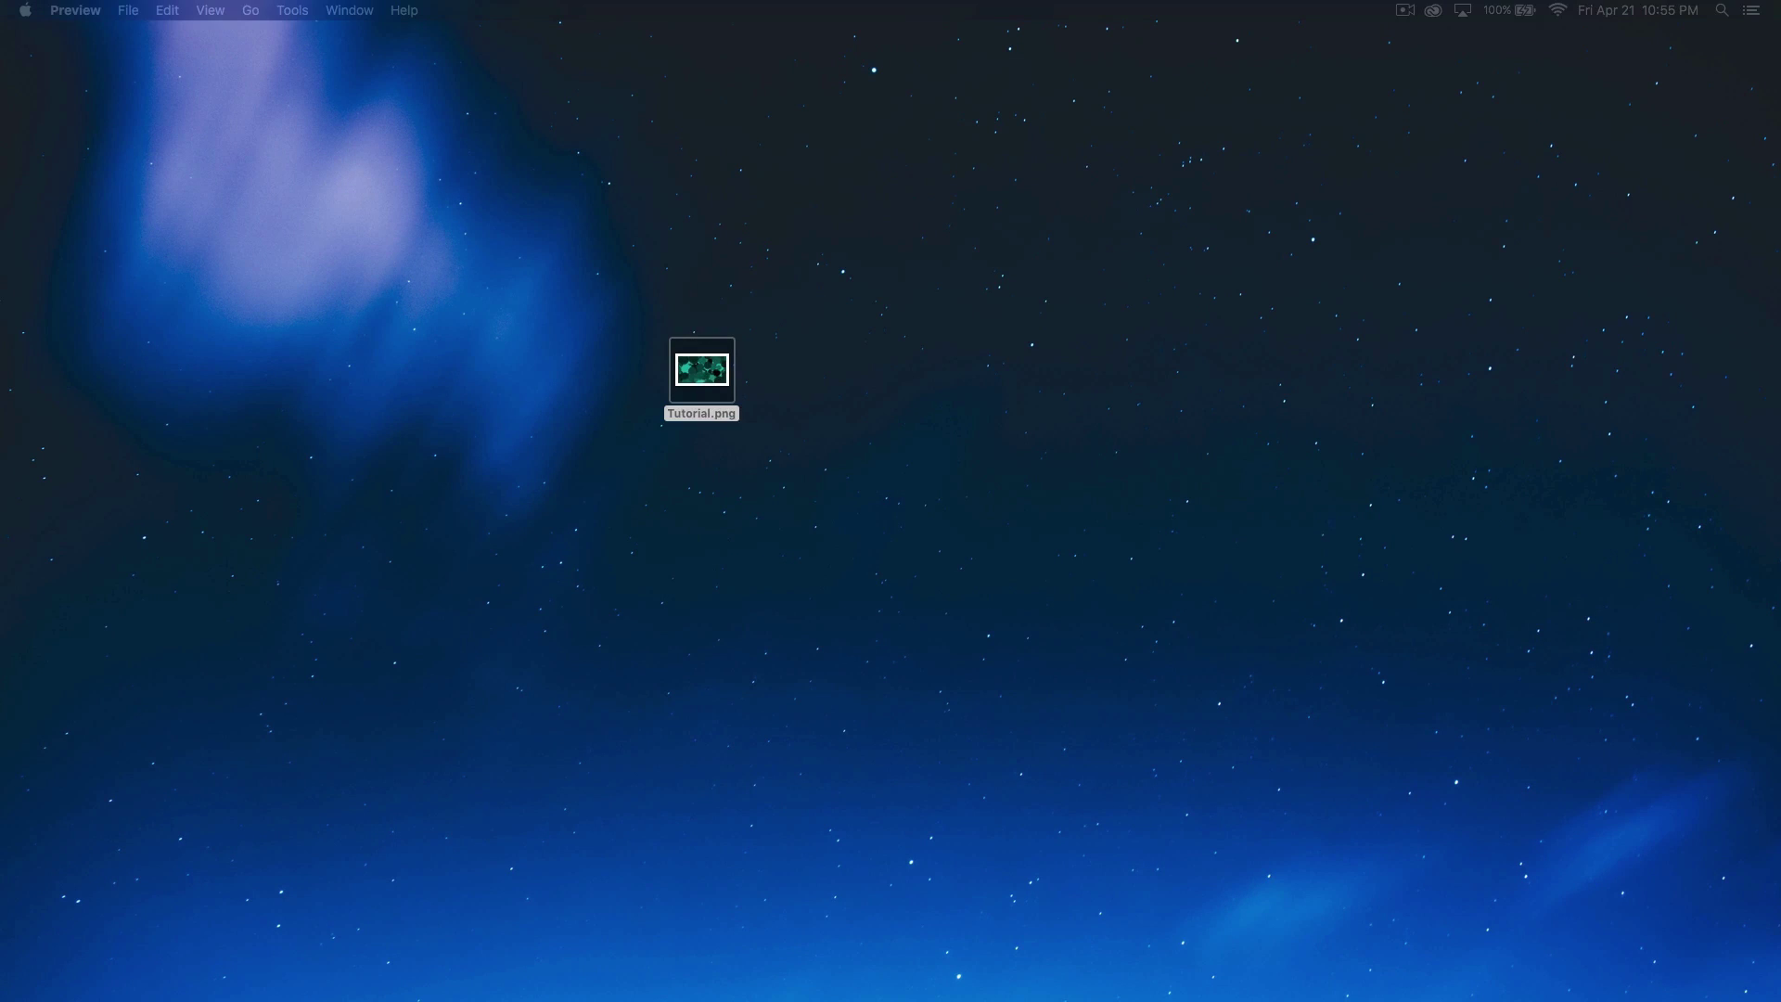
drag(957, 193, 1054, 155)
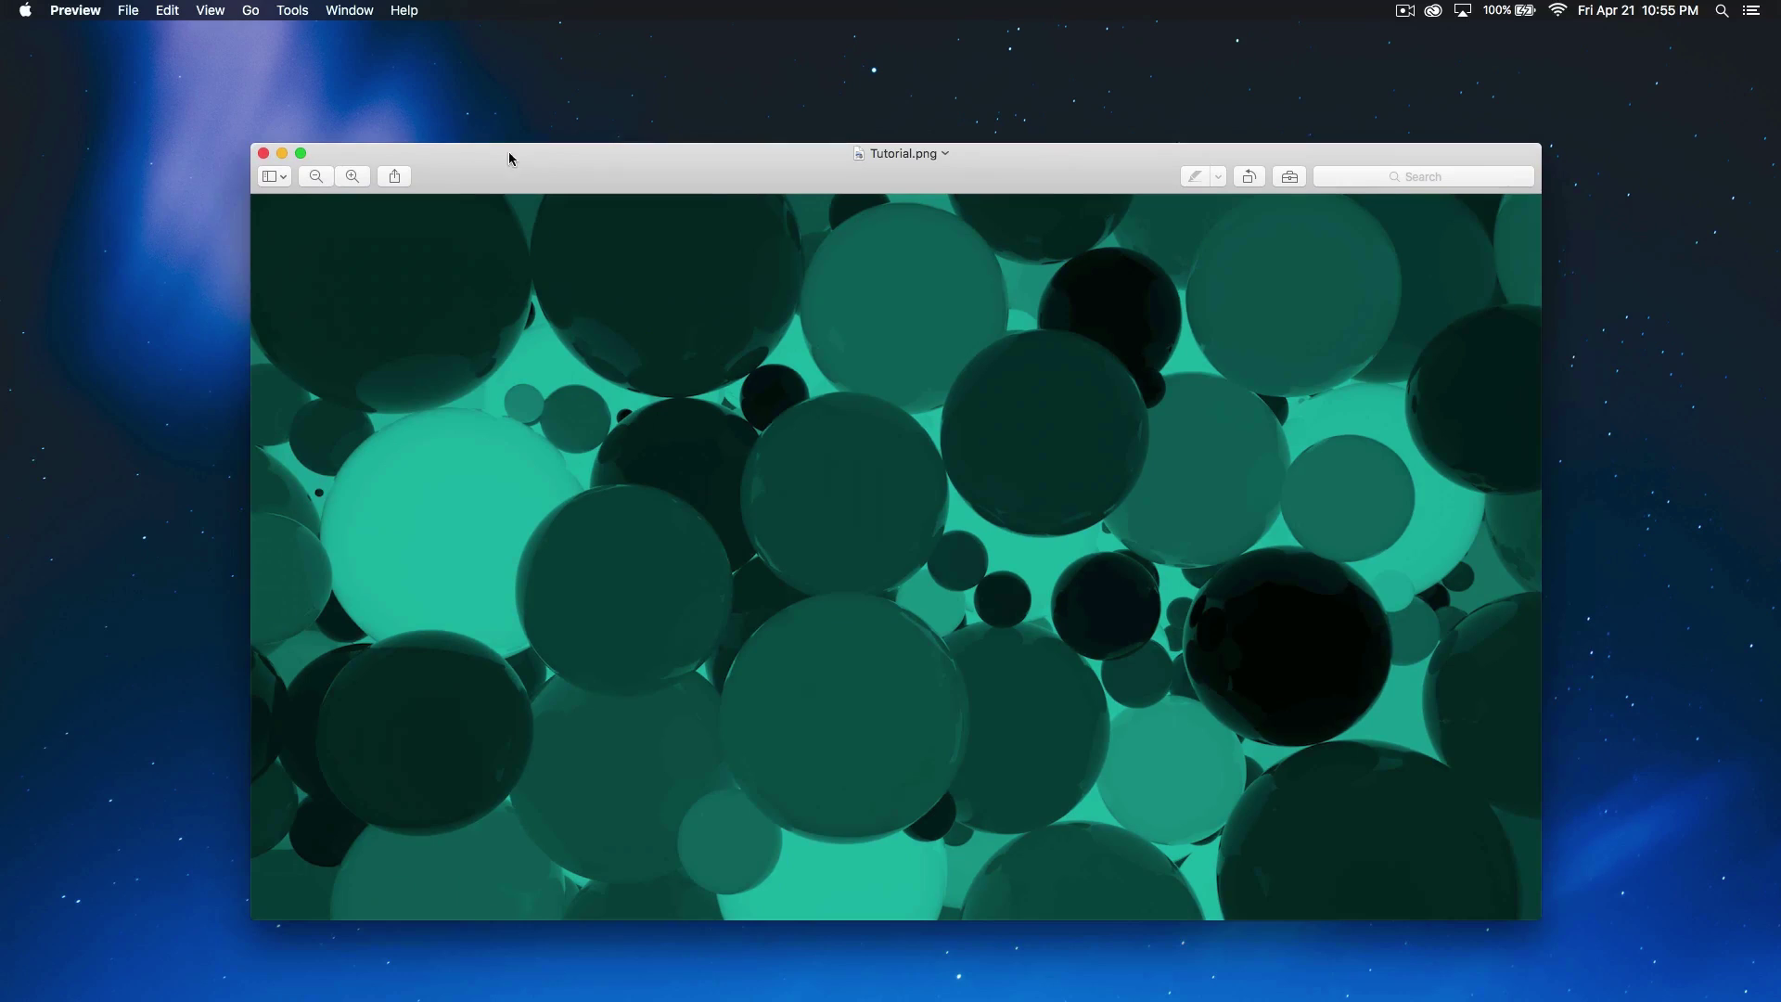
click(302, 154)
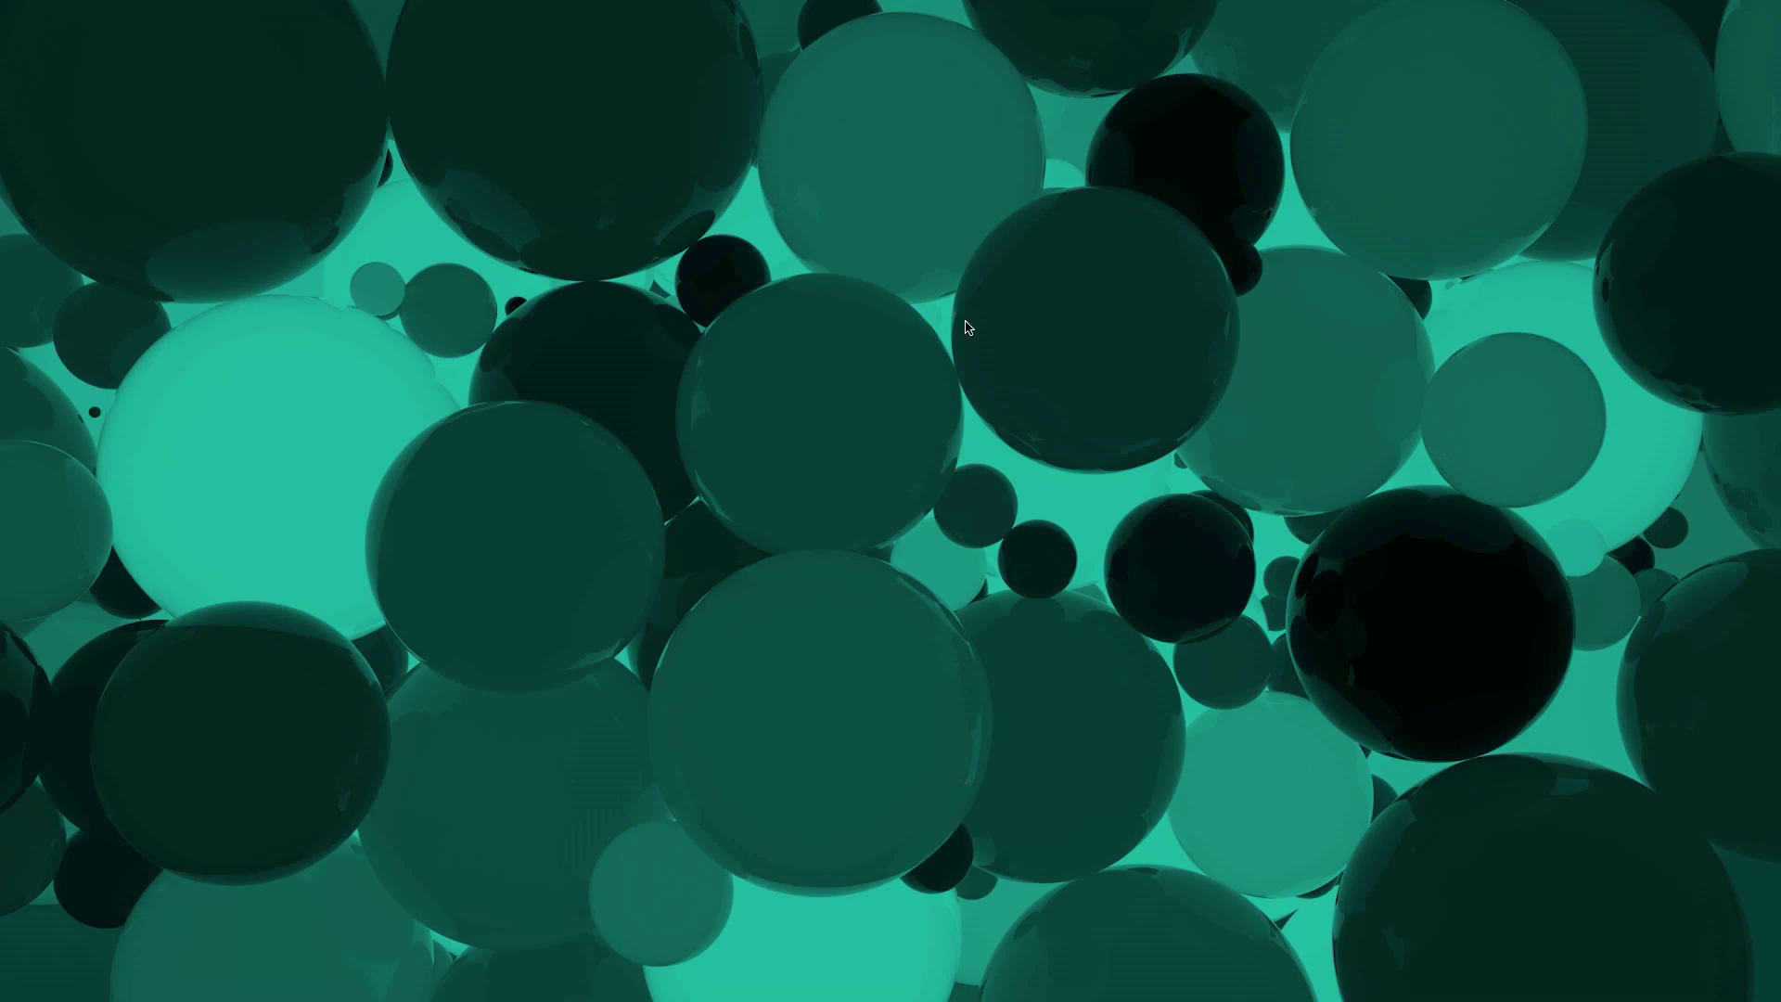